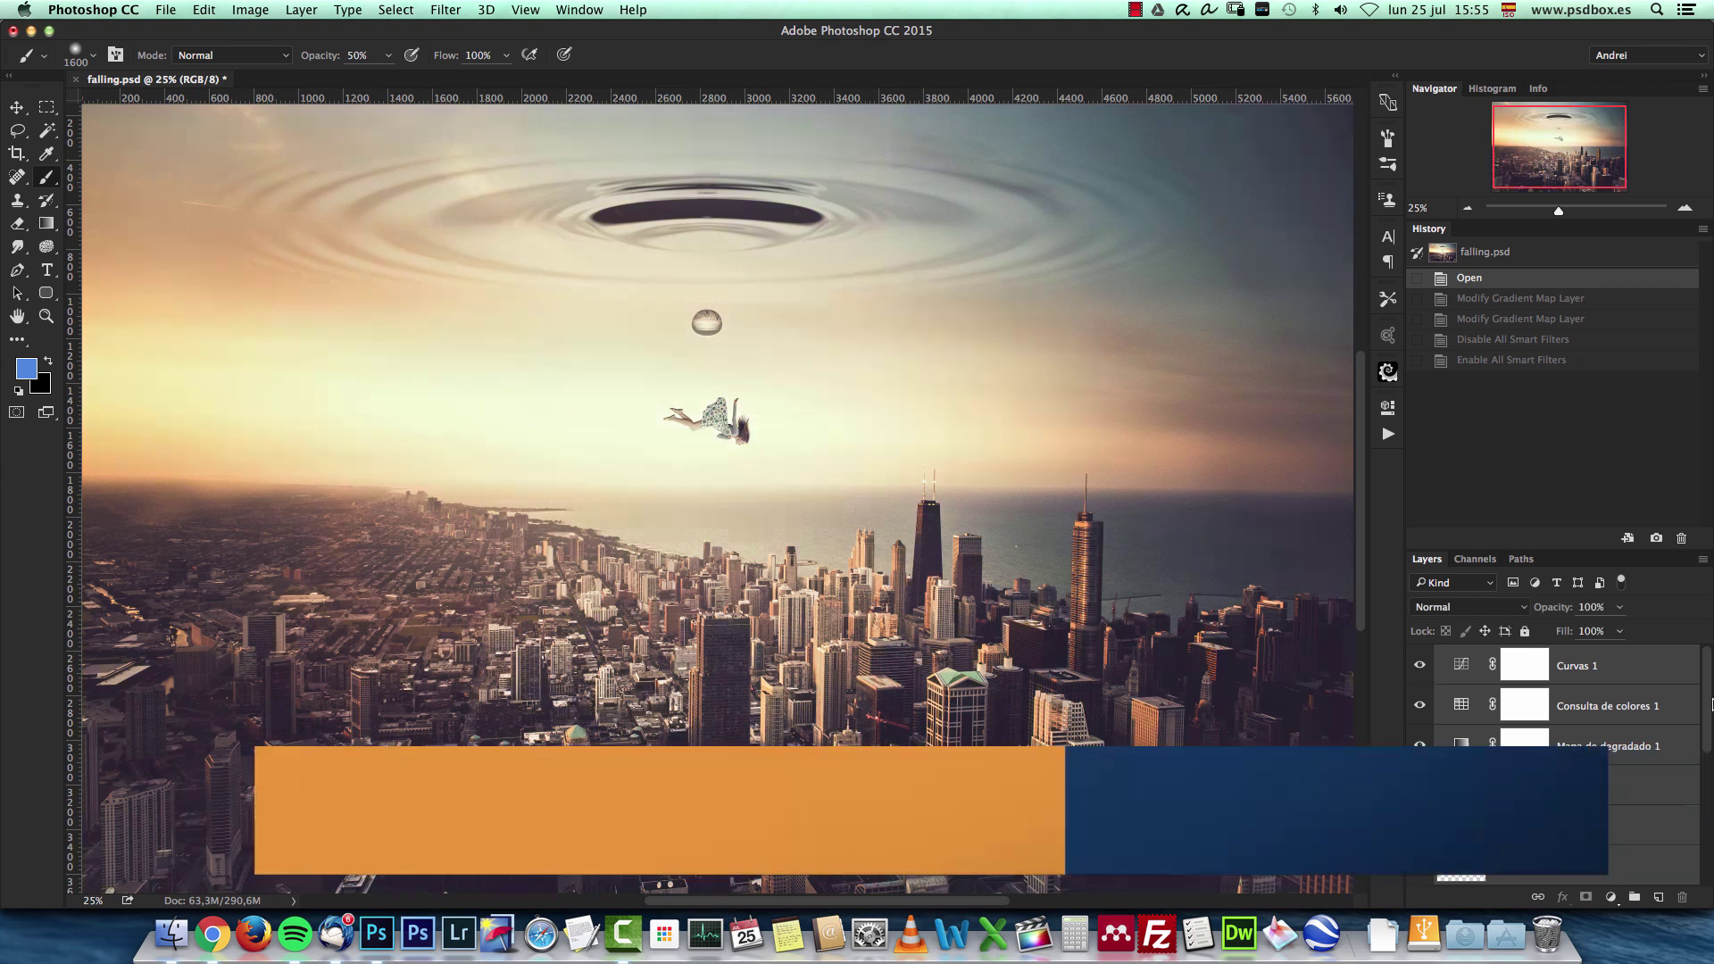
left_click(1467, 208)
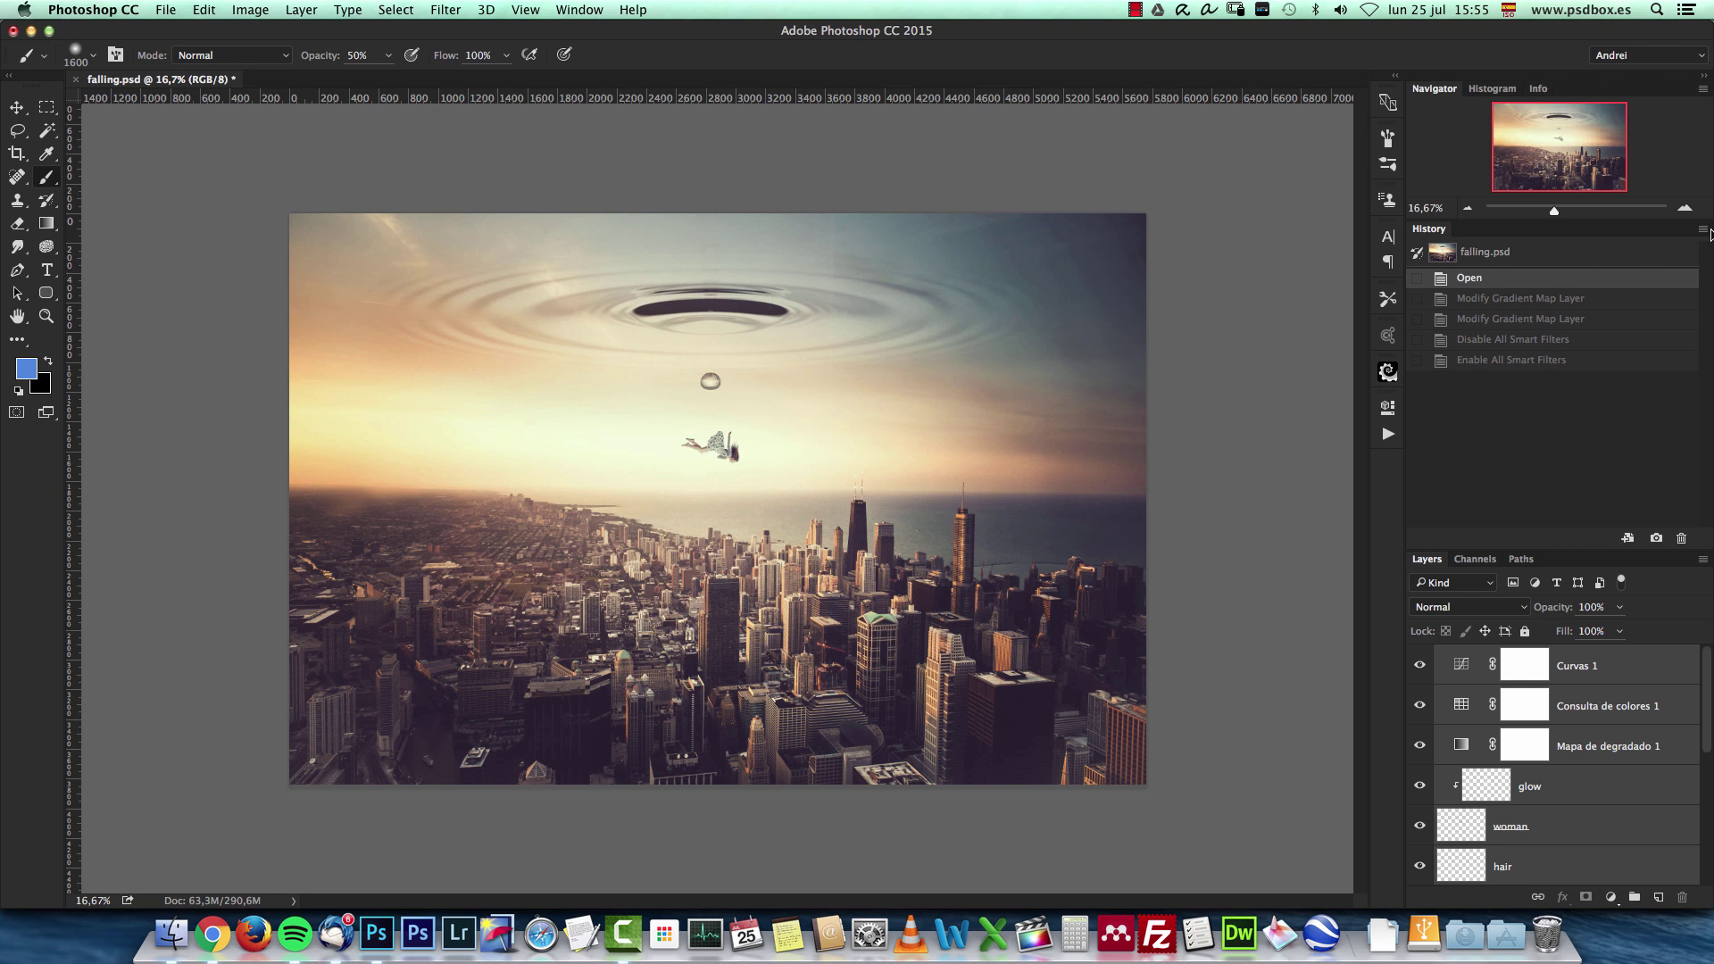
left_click(1685, 211)
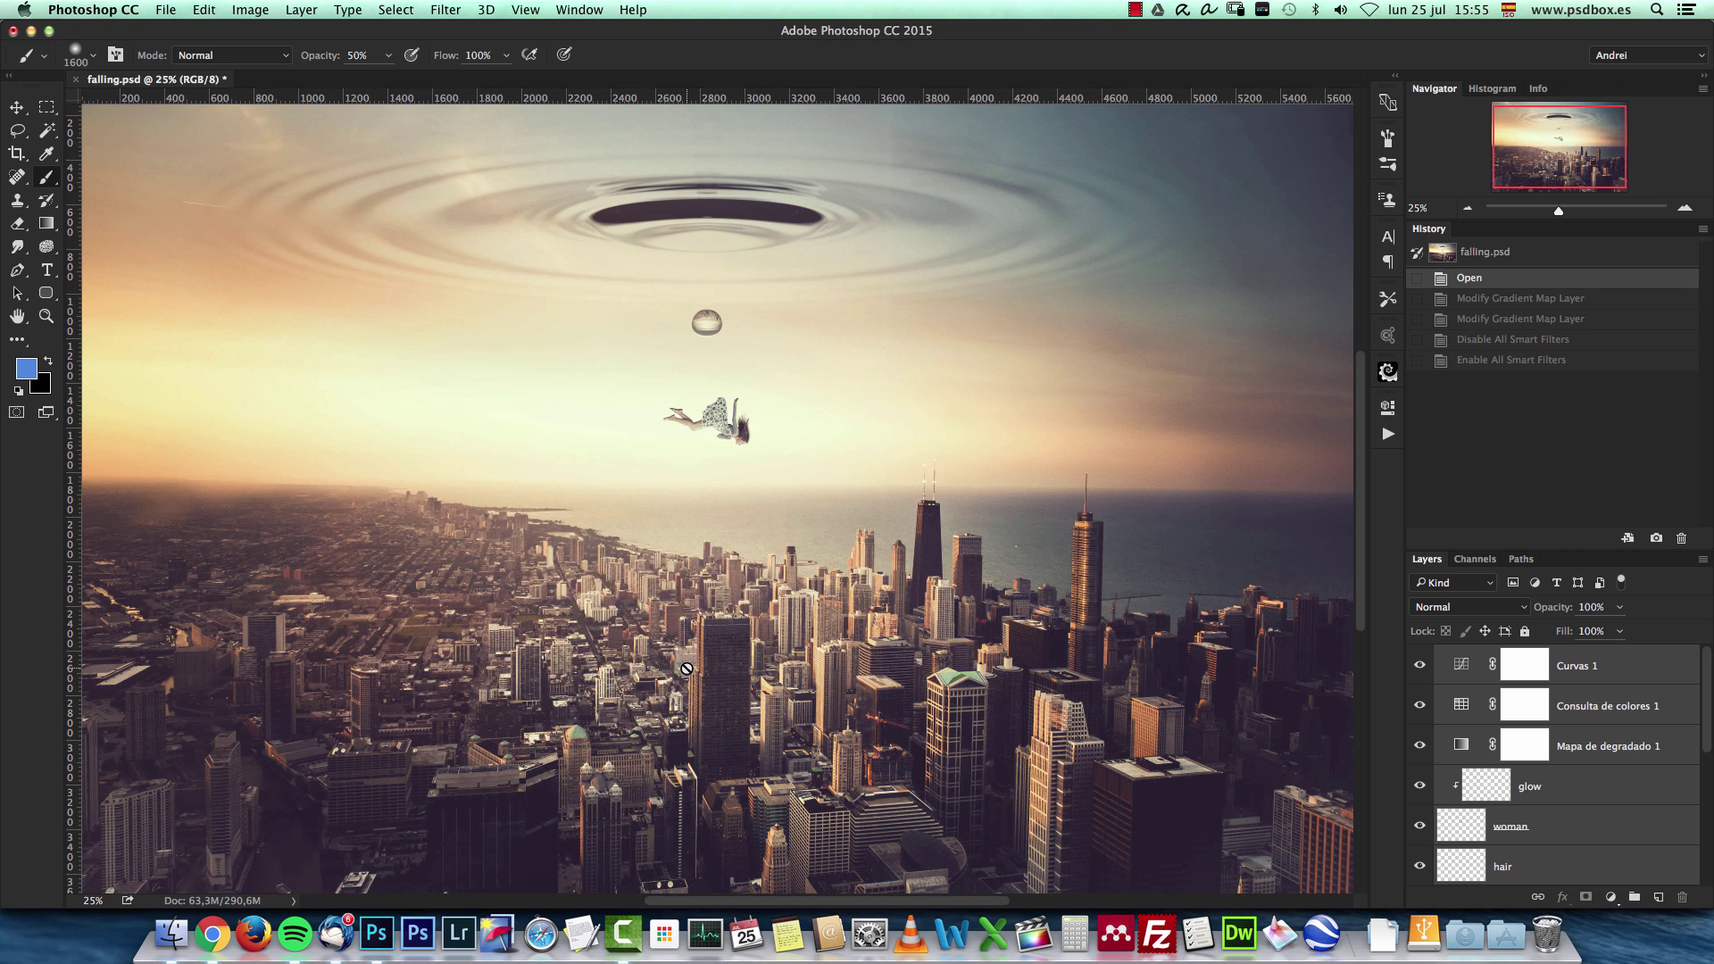
left_click_drag(1561, 162, 1560, 159)
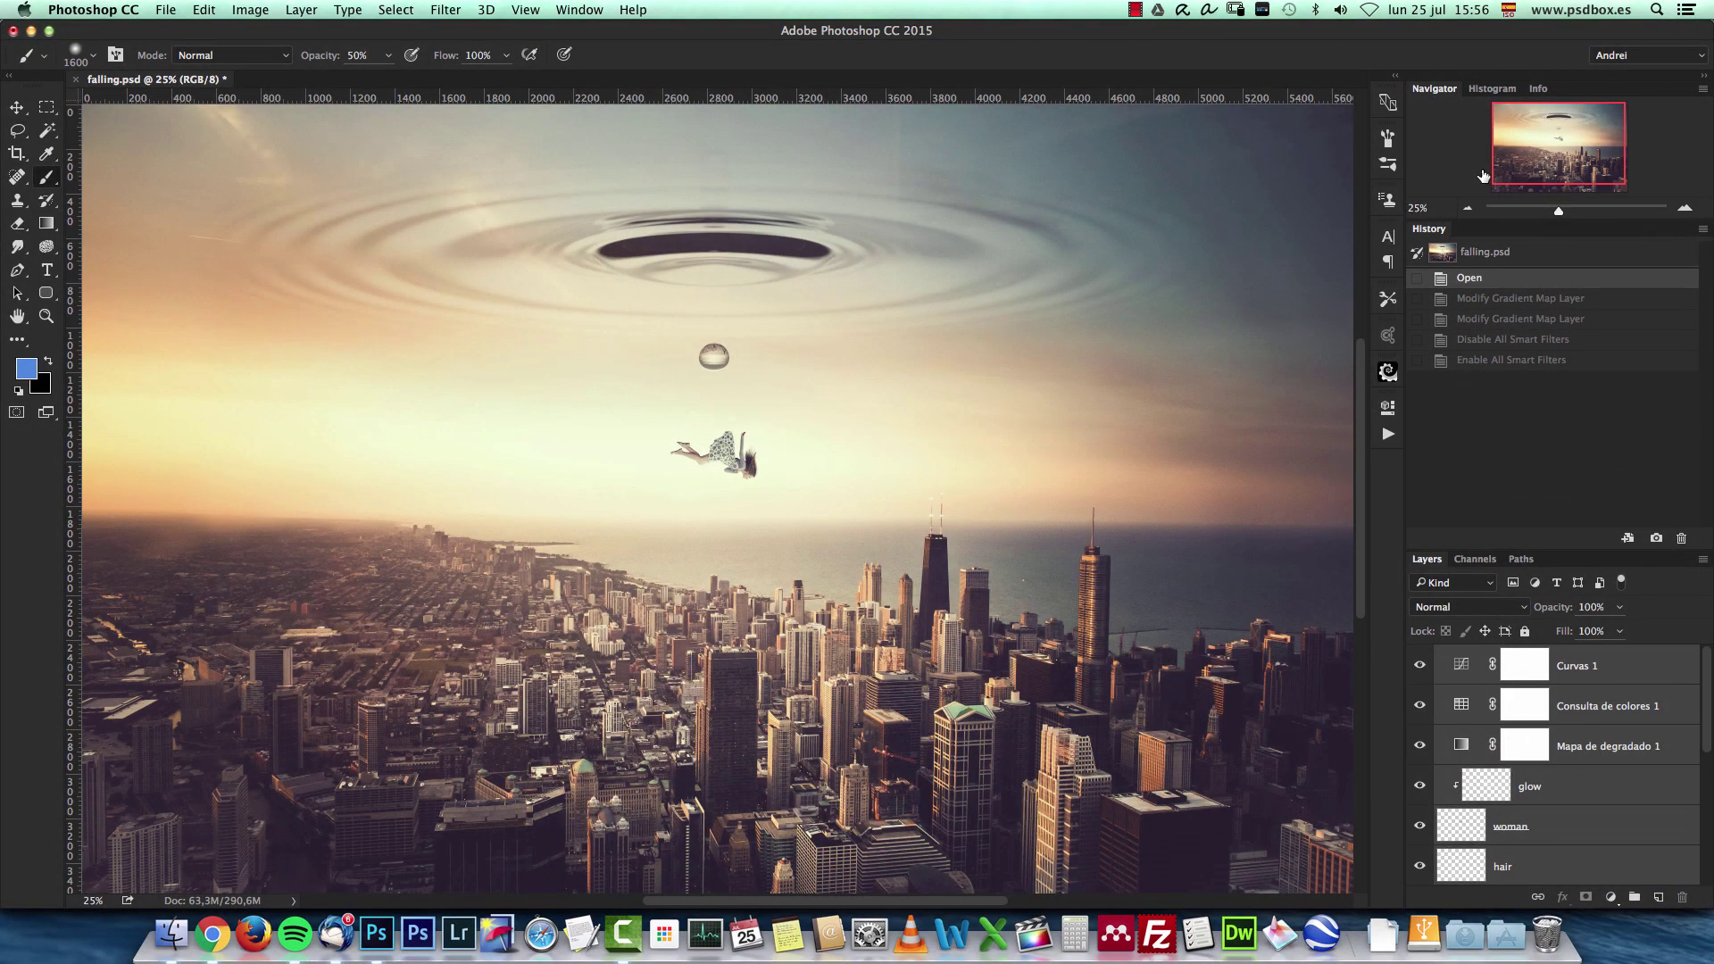
key("super+o")
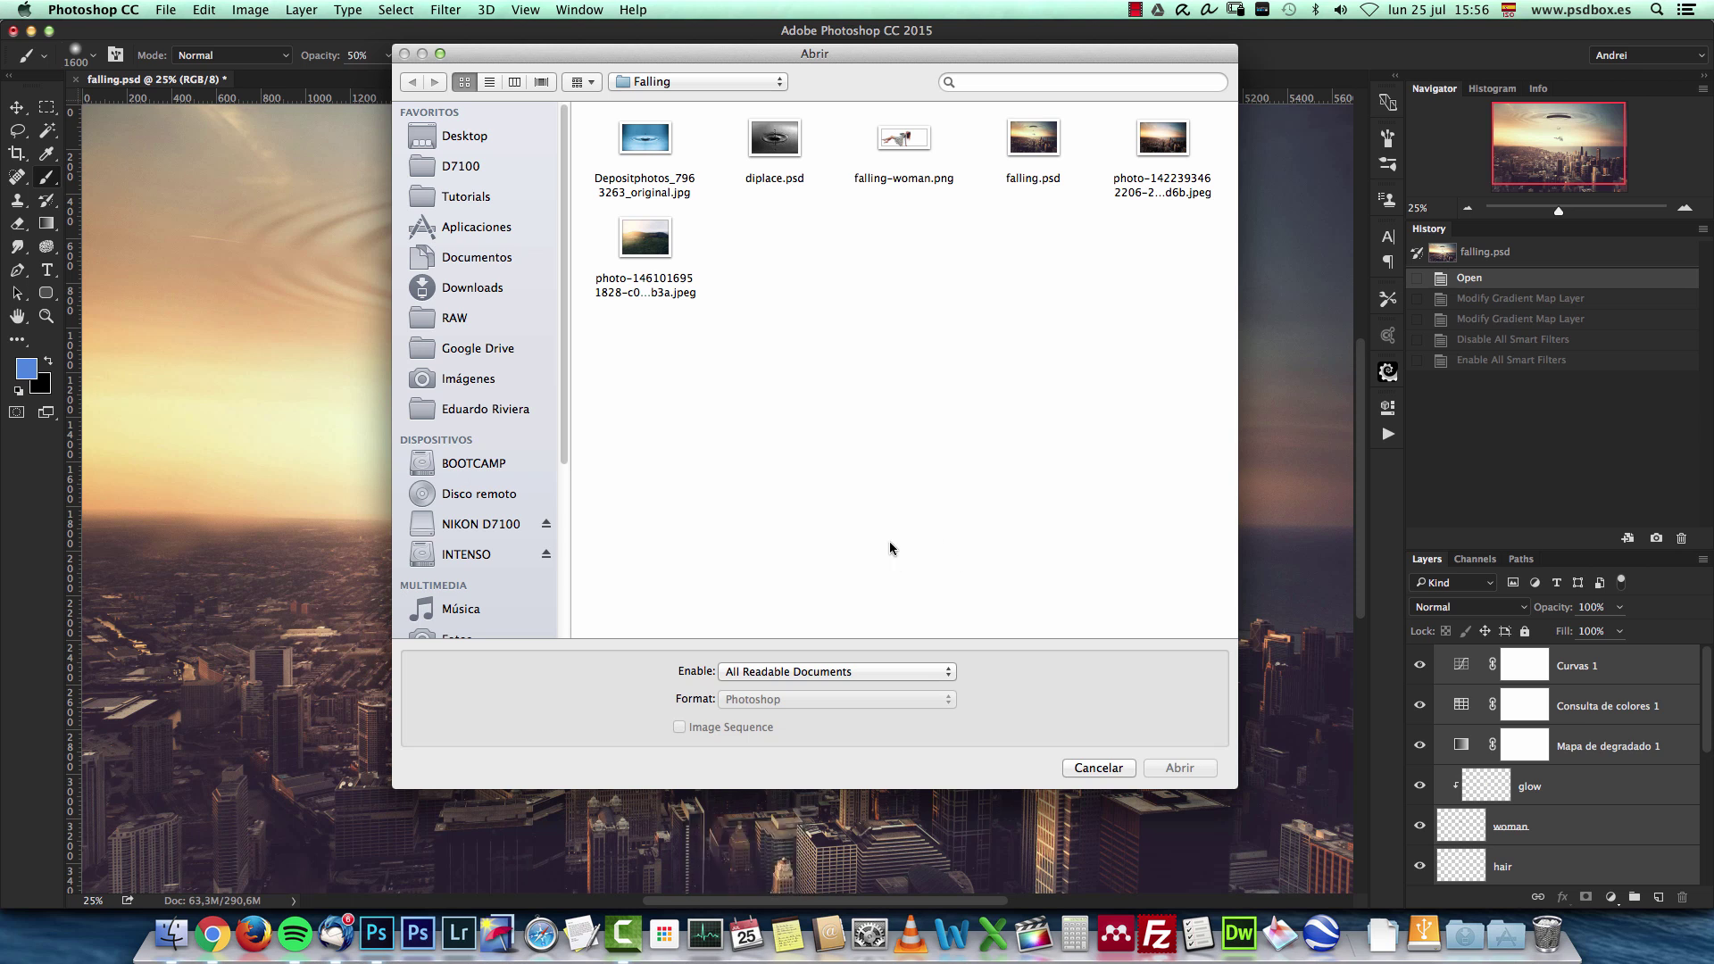
left_click(1162, 141)
left_click(1179, 767)
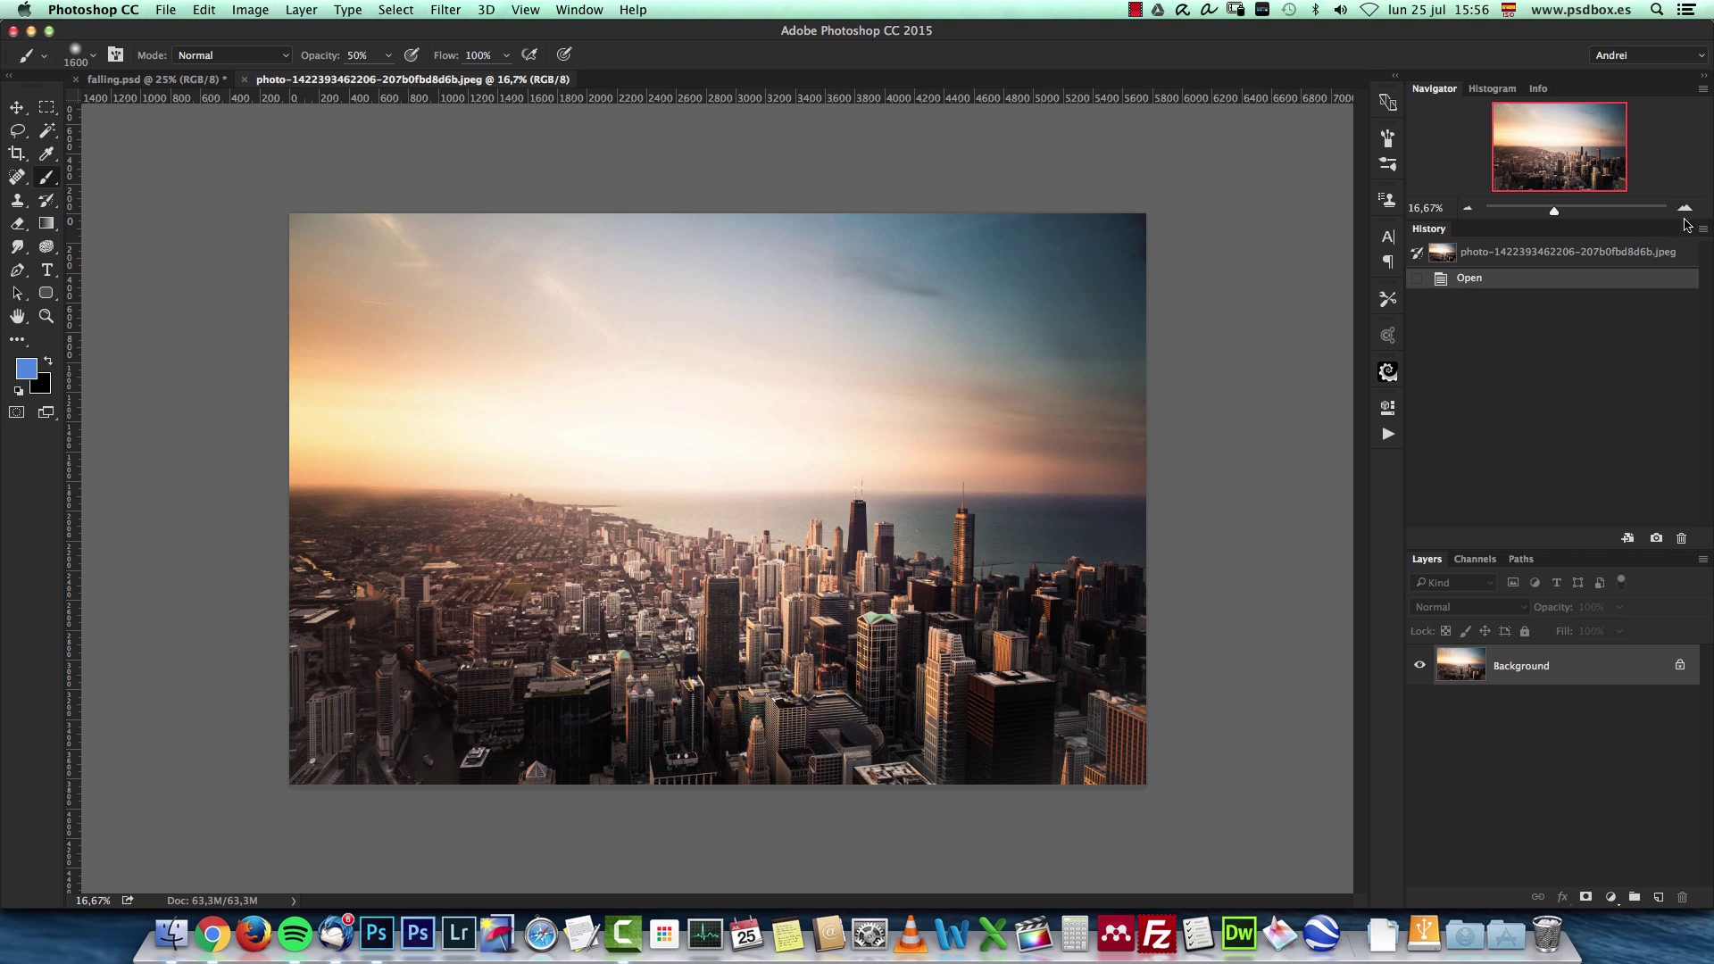
left_click(1684, 212)
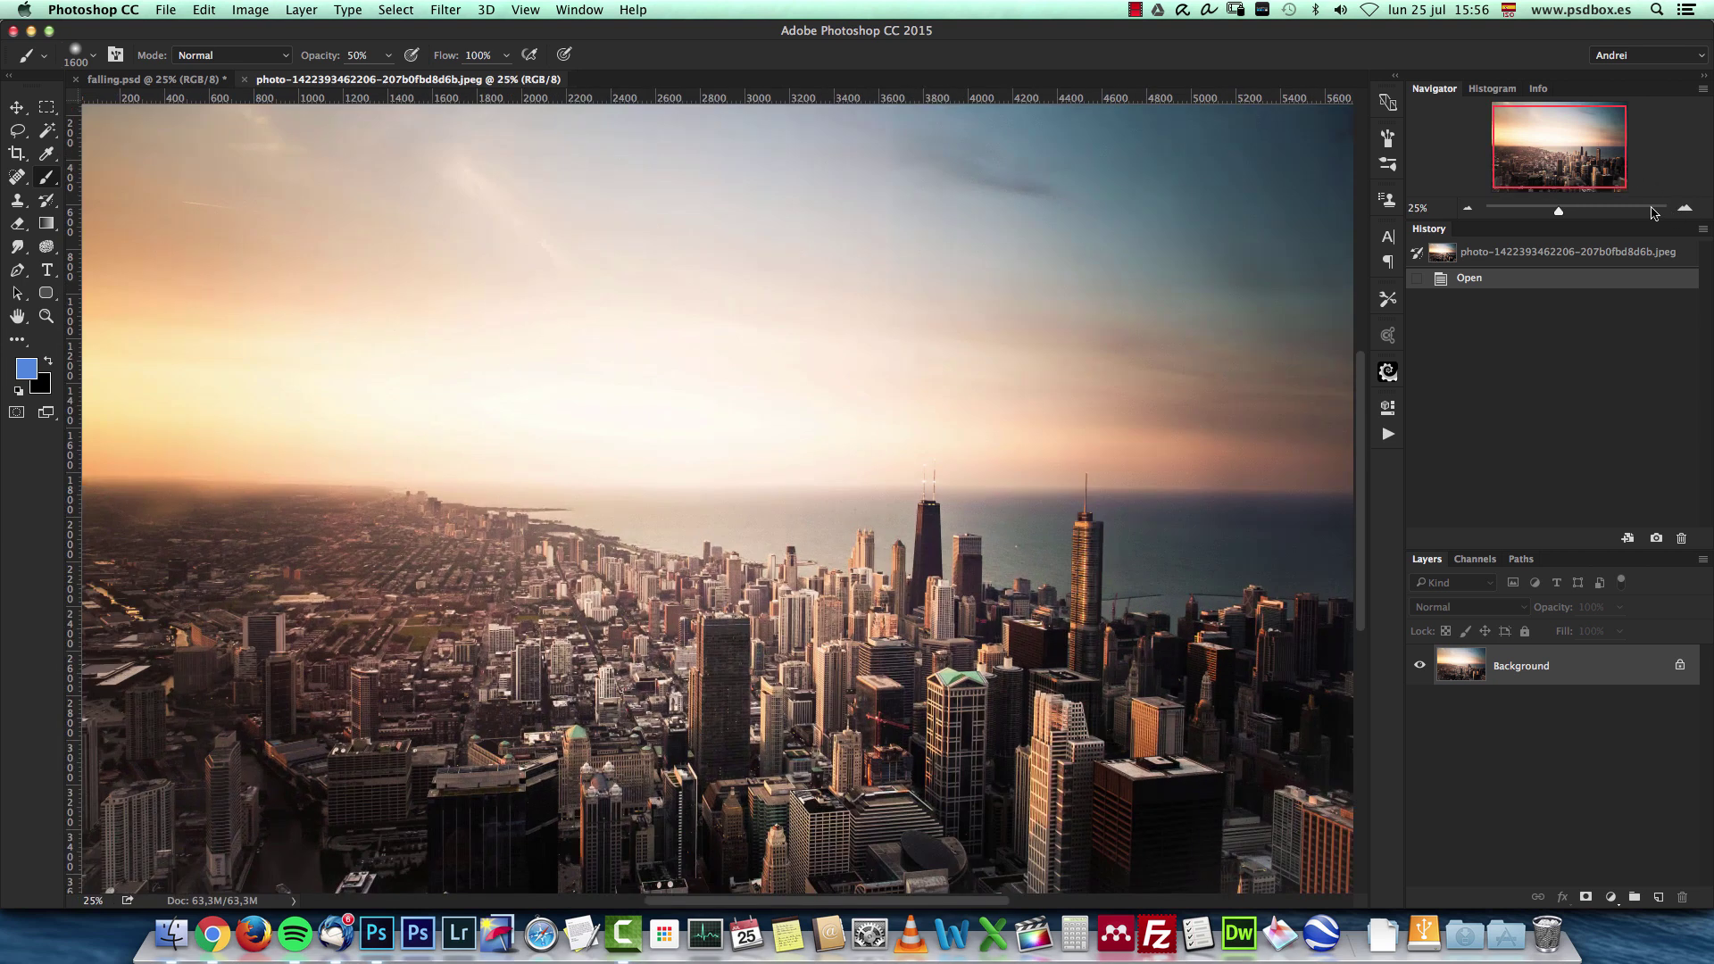
left_click(1468, 209)
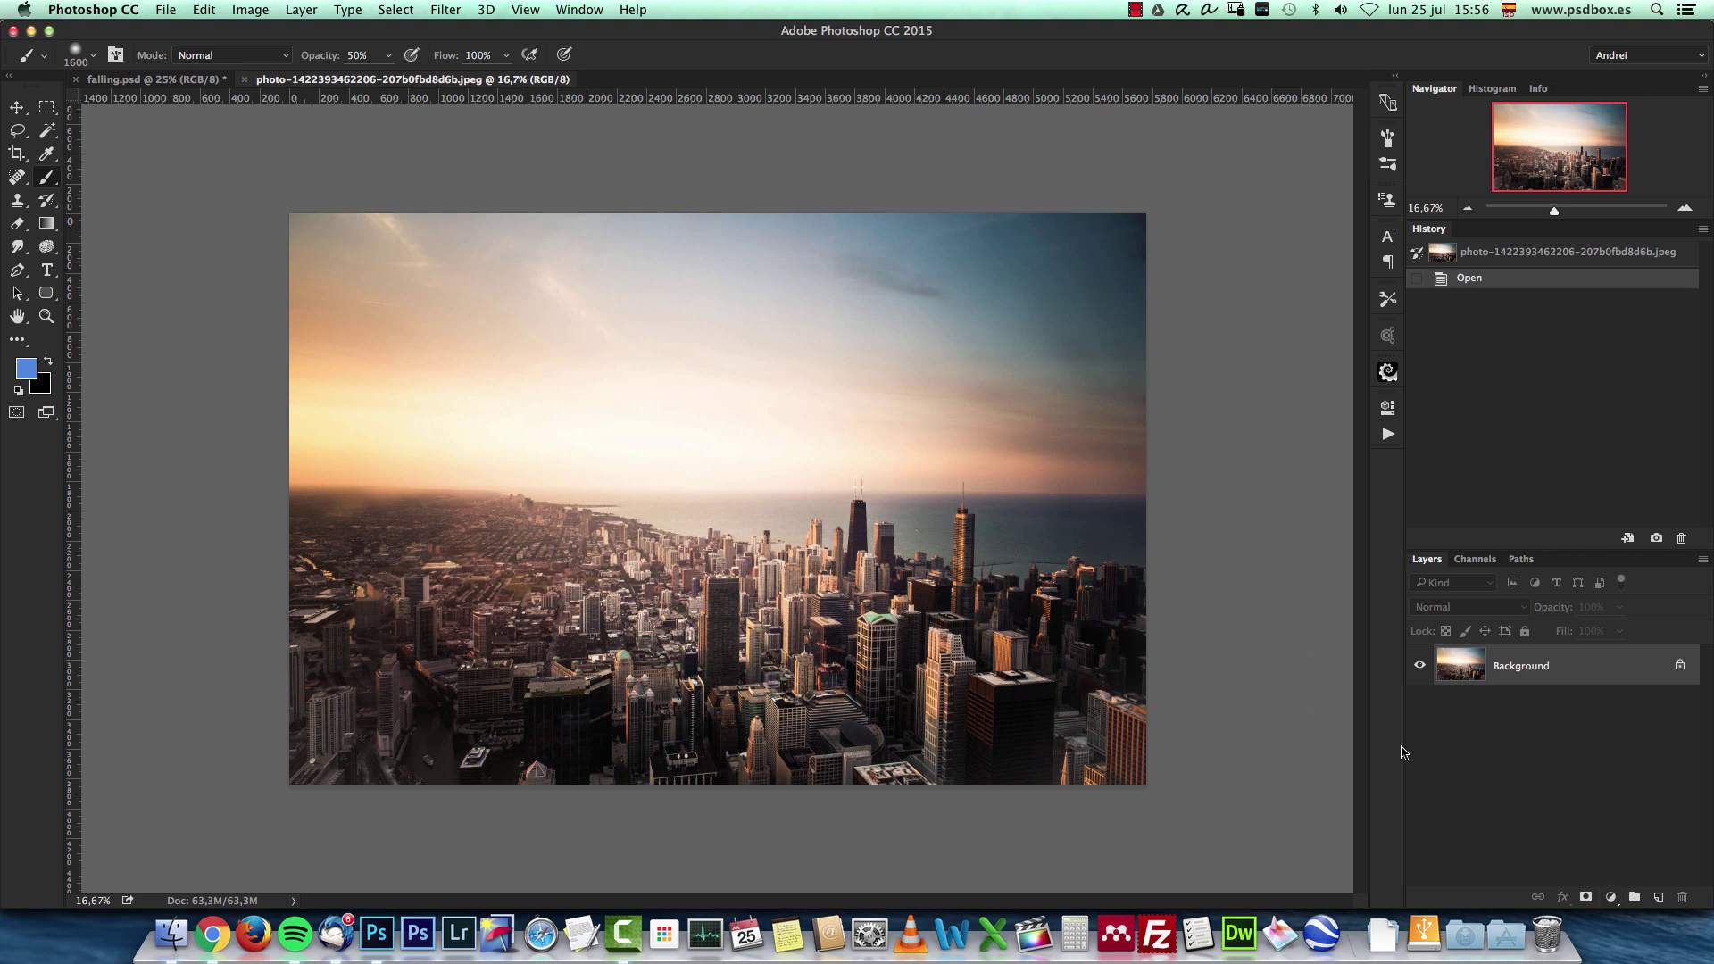
Add an Exposure adjustment layer above the skyline photo with Offset 0,0146 and Gamma Correction 0,98.
left_click(1610, 897)
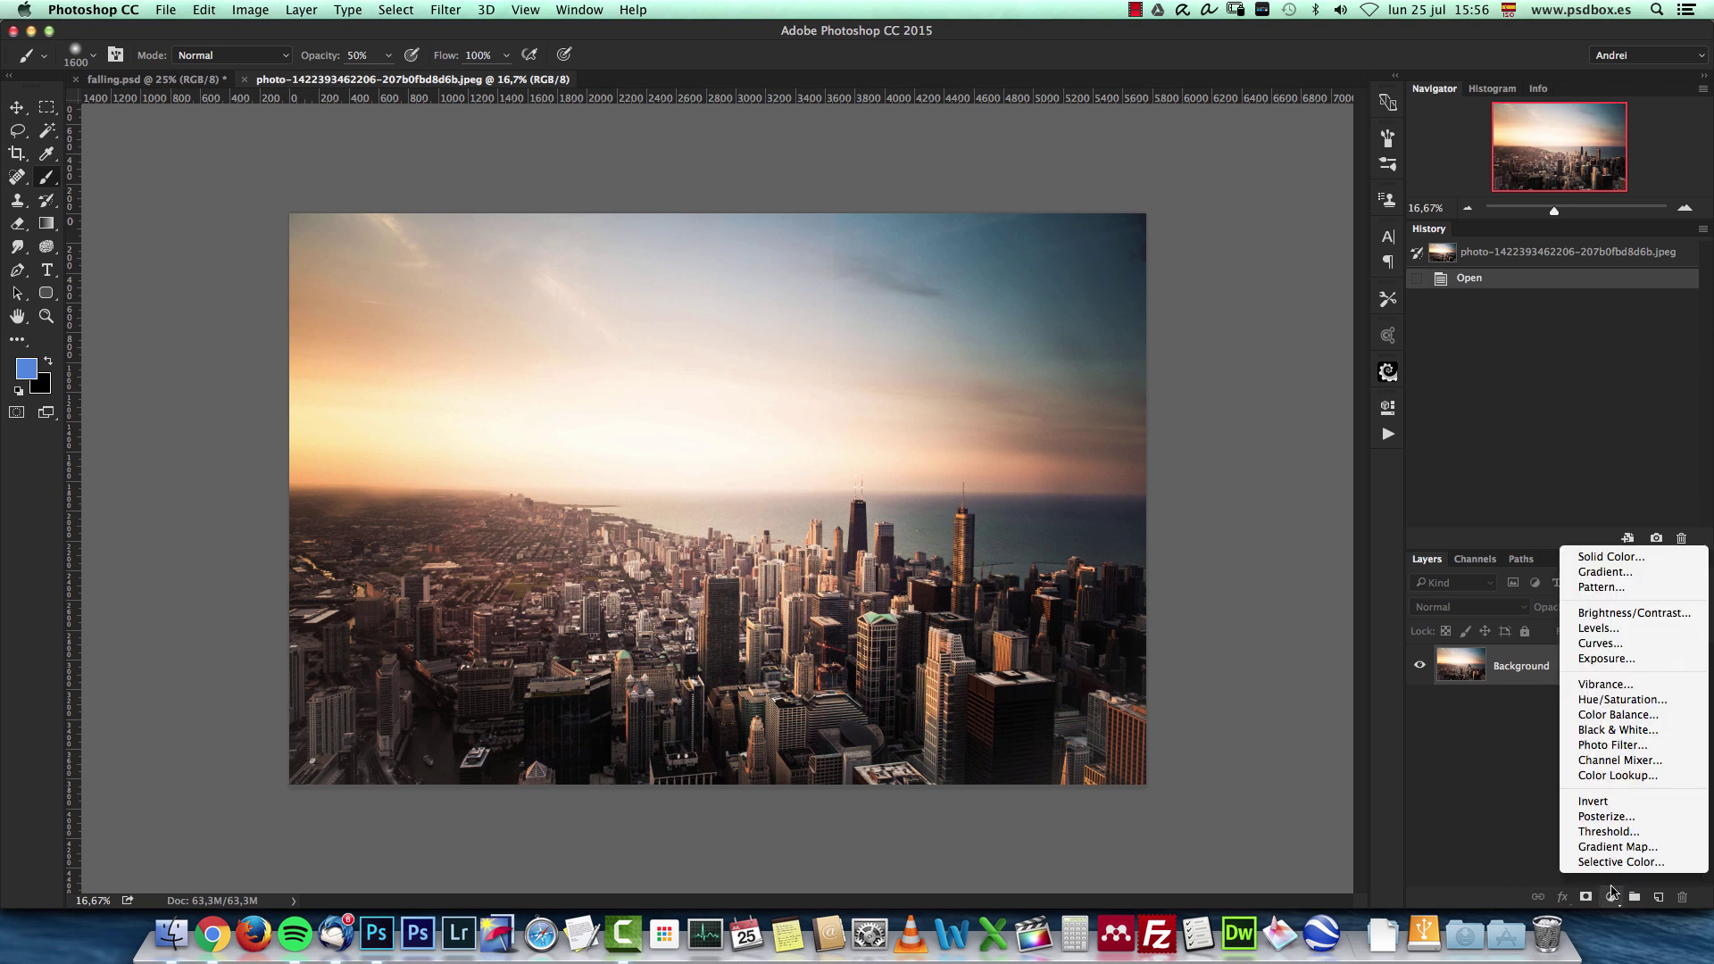
left_click(1606, 658)
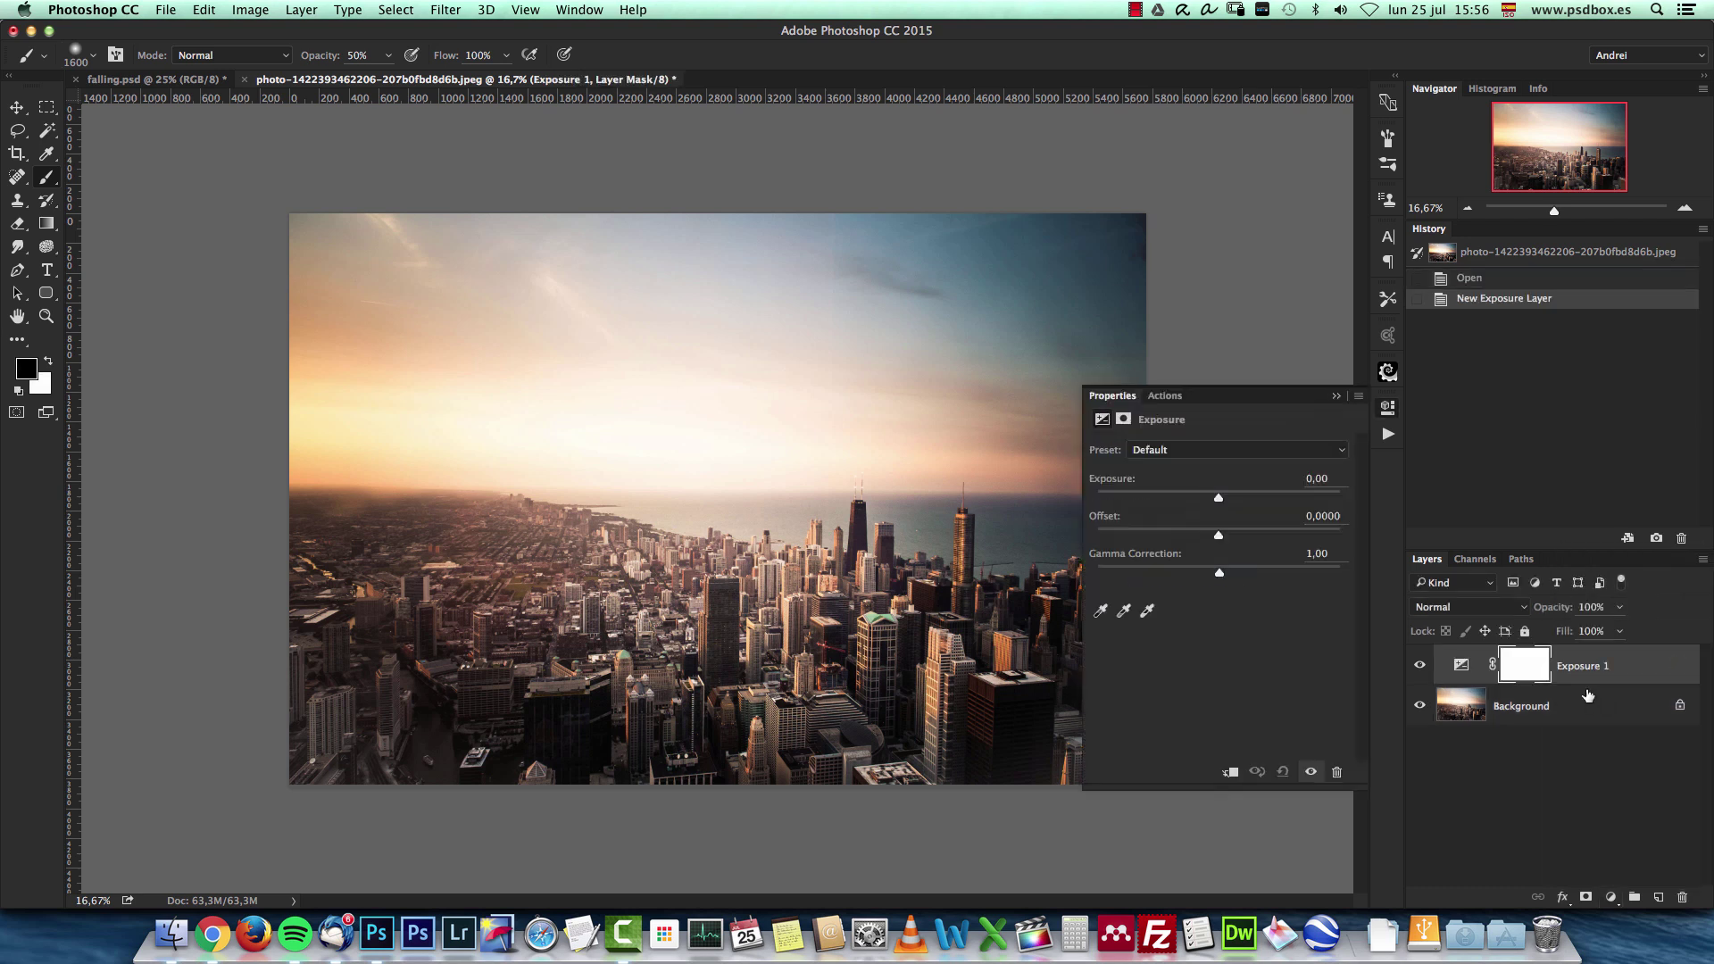
left_click_drag(1325, 516, 1397, 562)
type("146")
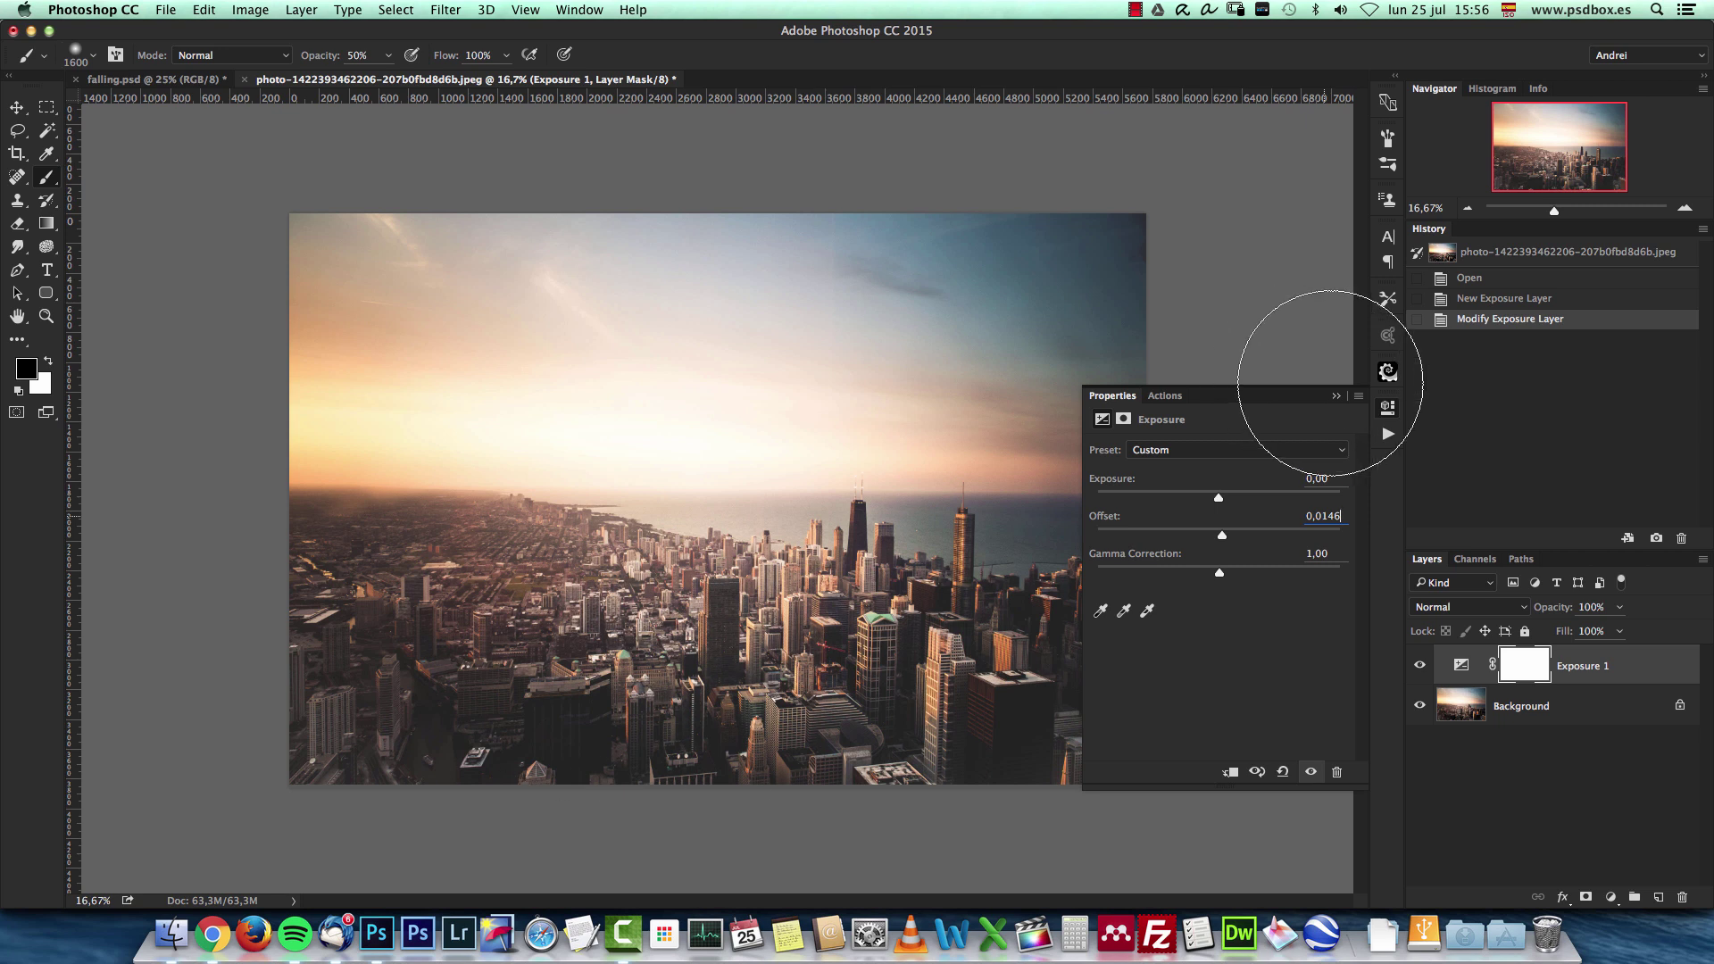
key("Tab")
type("0,98")
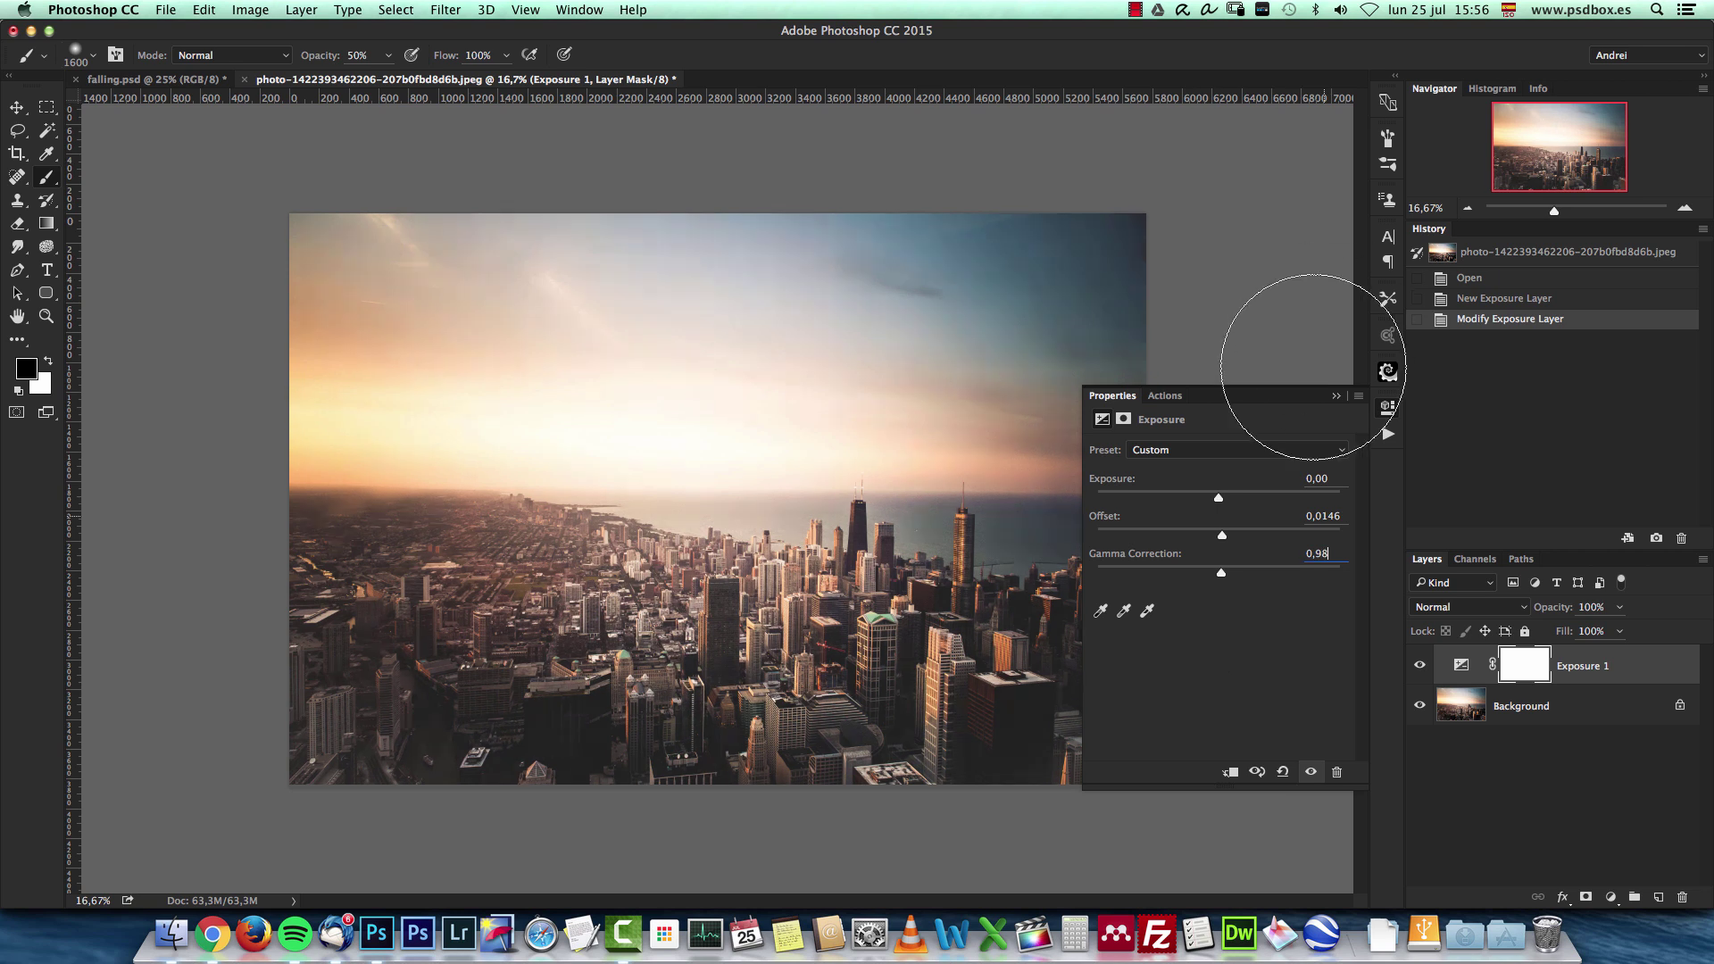
left_click(1334, 398)
Toggle the Exposure adjustment layer's visibility repeatedly to compare the skyline with and without it.
left_click(1419, 665)
left_click(1419, 665)
left_click(1419, 665)
left_click(1419, 665)
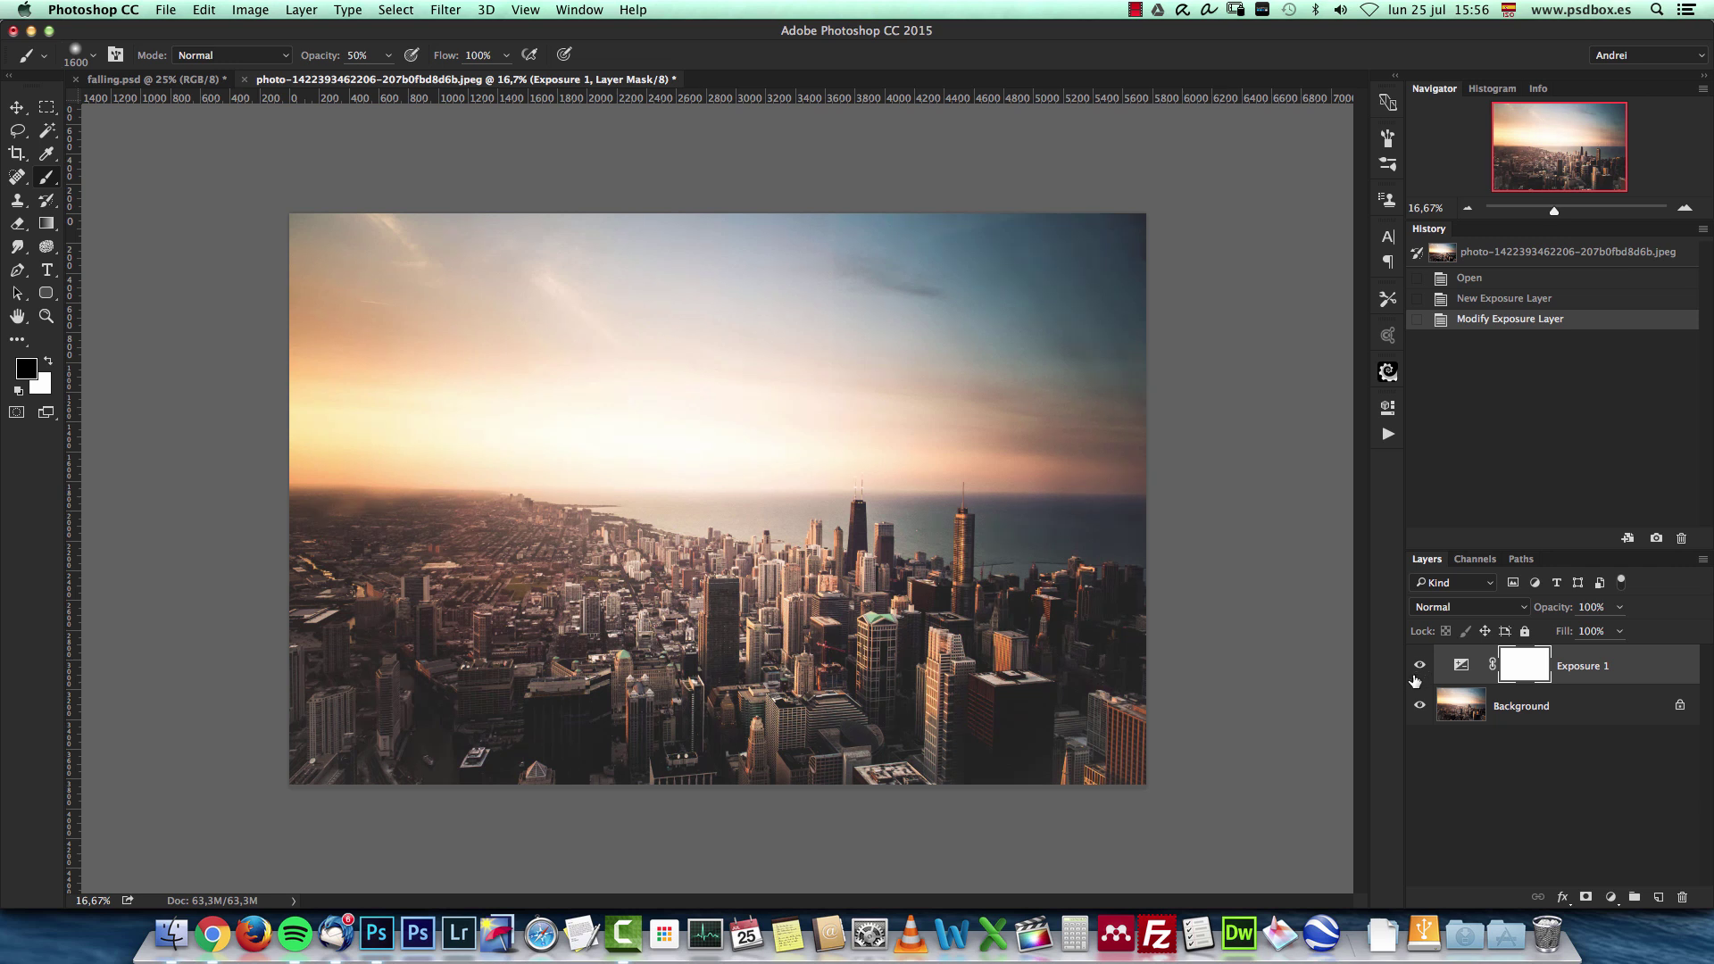
left_click(1419, 668)
left_click(1419, 667)
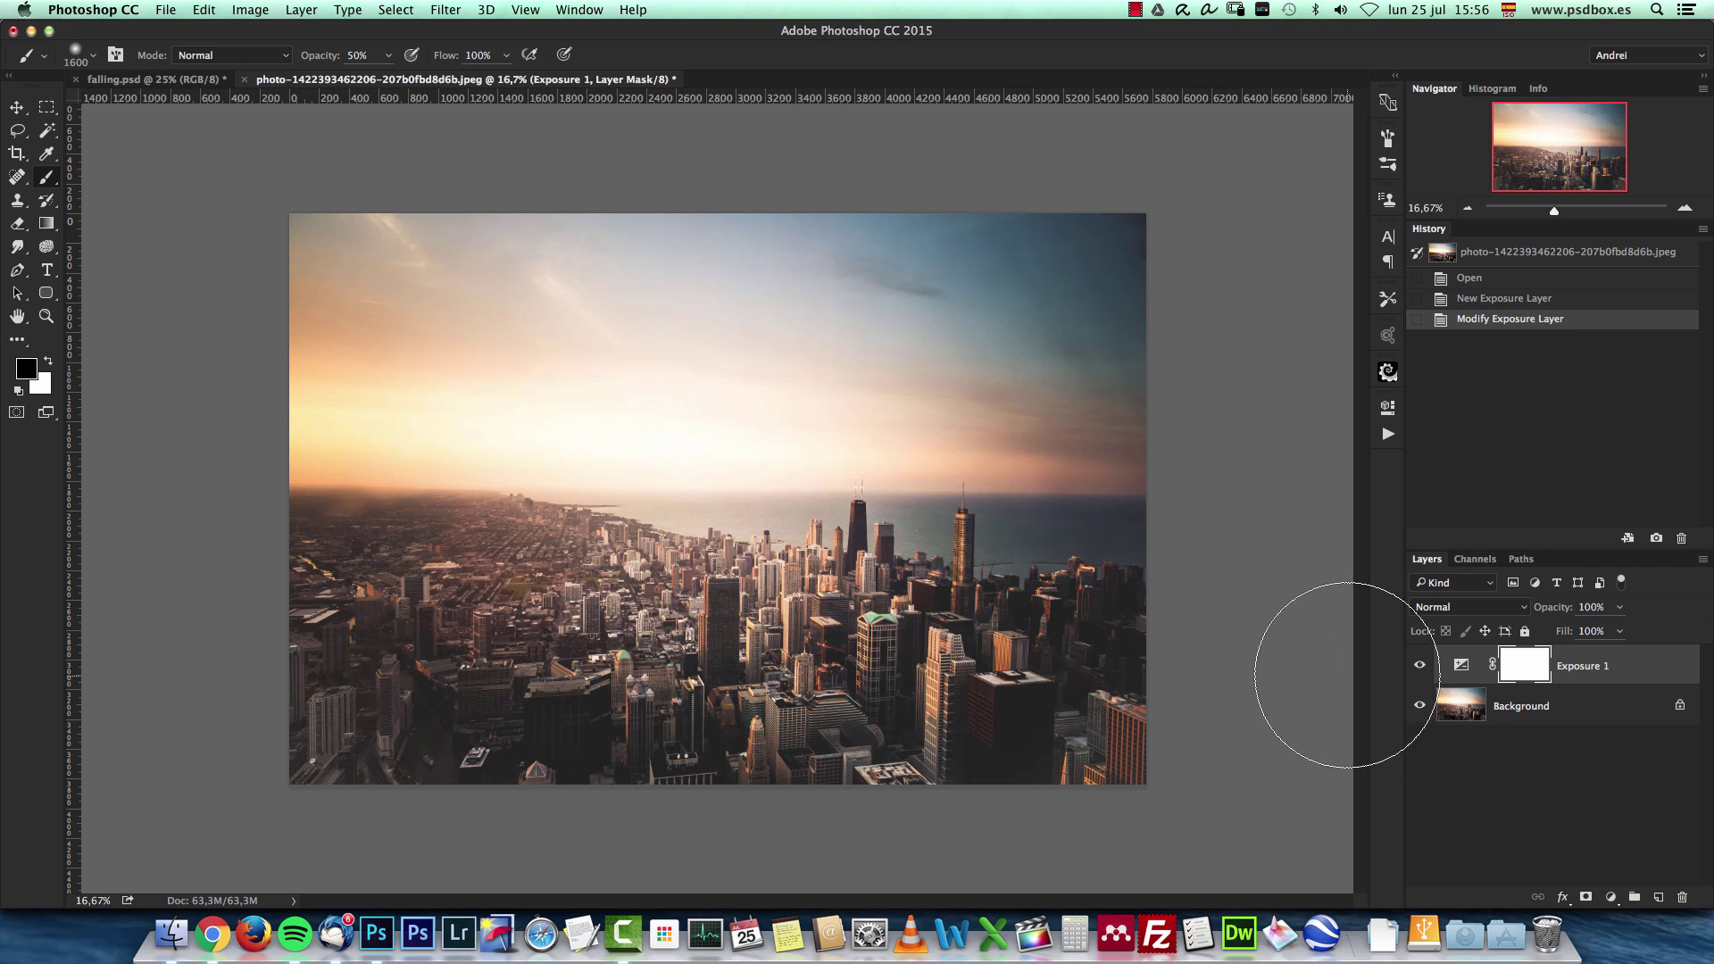
left_click(1419, 667)
left_click(1419, 668)
Copy the entire Depositphotos_7963263_original.jpg water-drop image, close that file, and paste it as a new layer in the skyline document.
key("super+o")
left_click(654, 138)
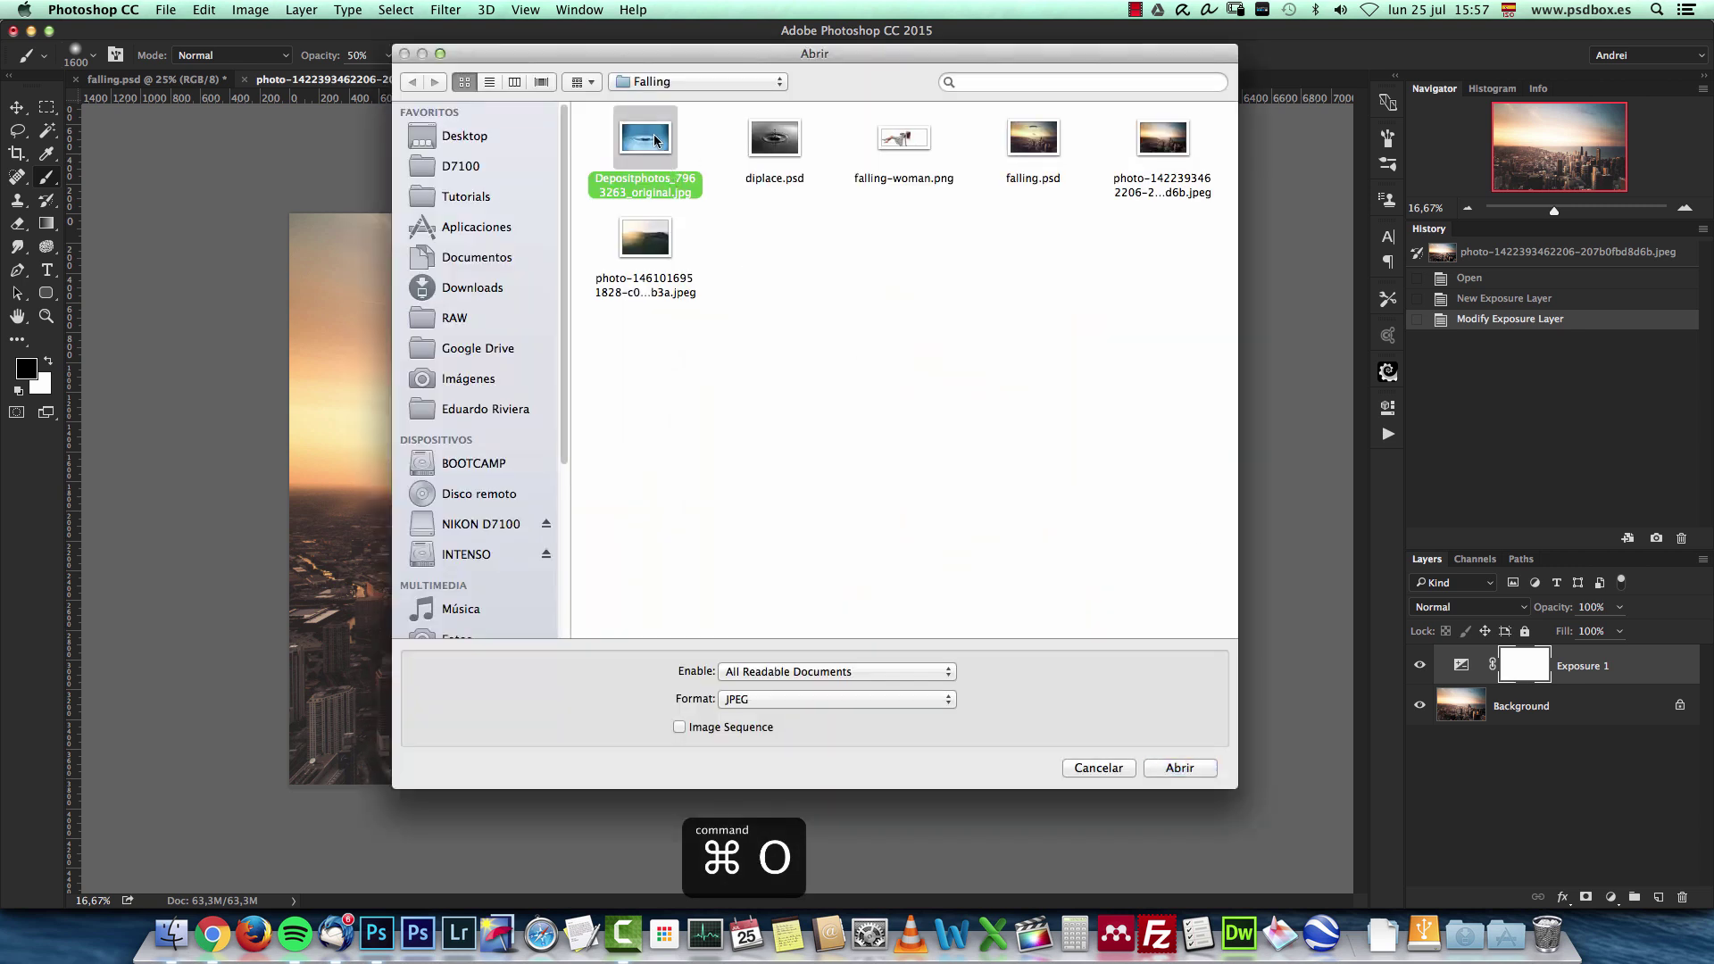
left_click(1196, 765)
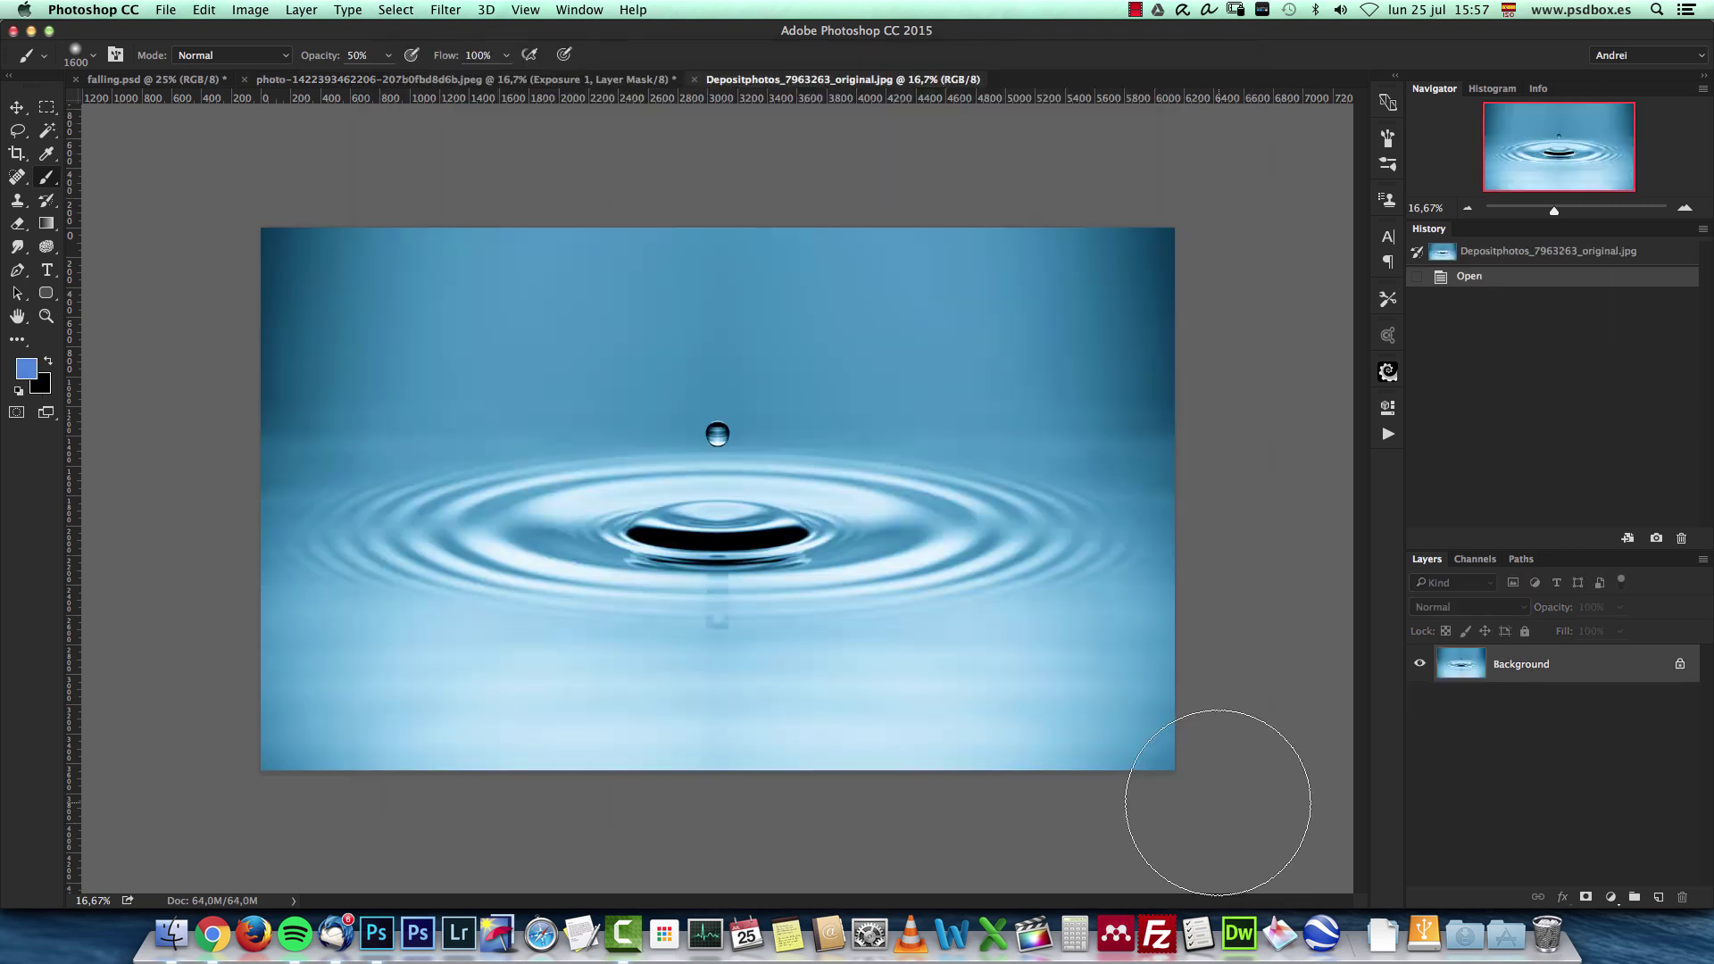
key("super+a")
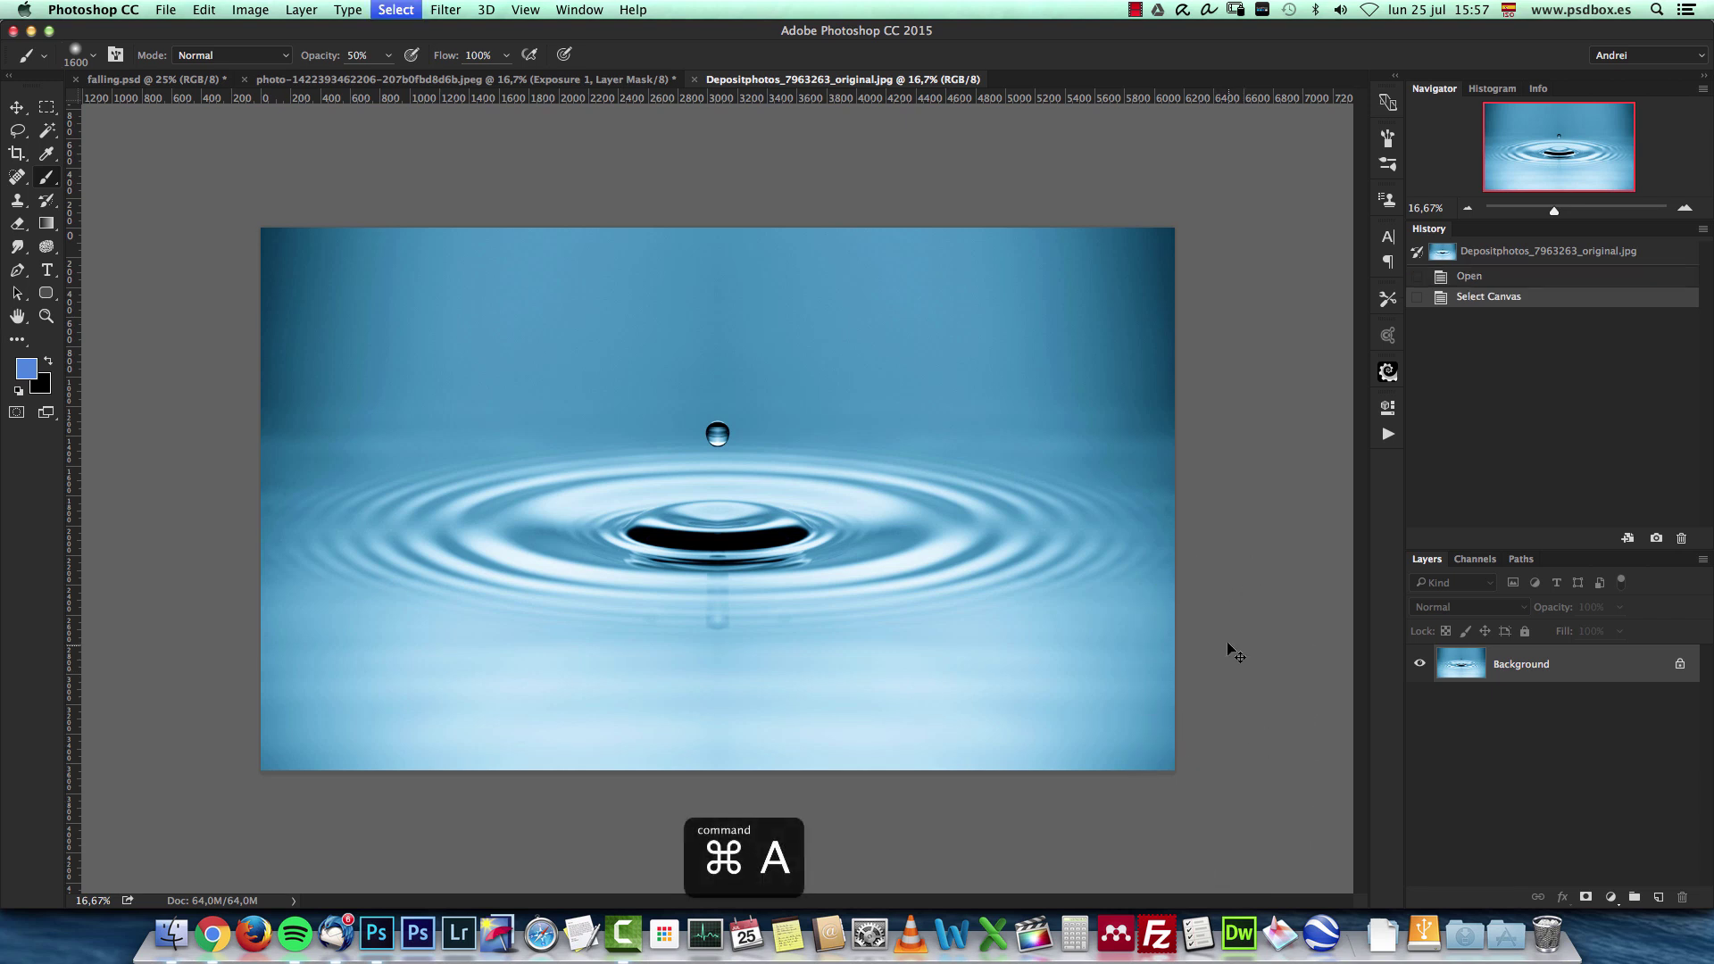
key("super+c")
key("super+w")
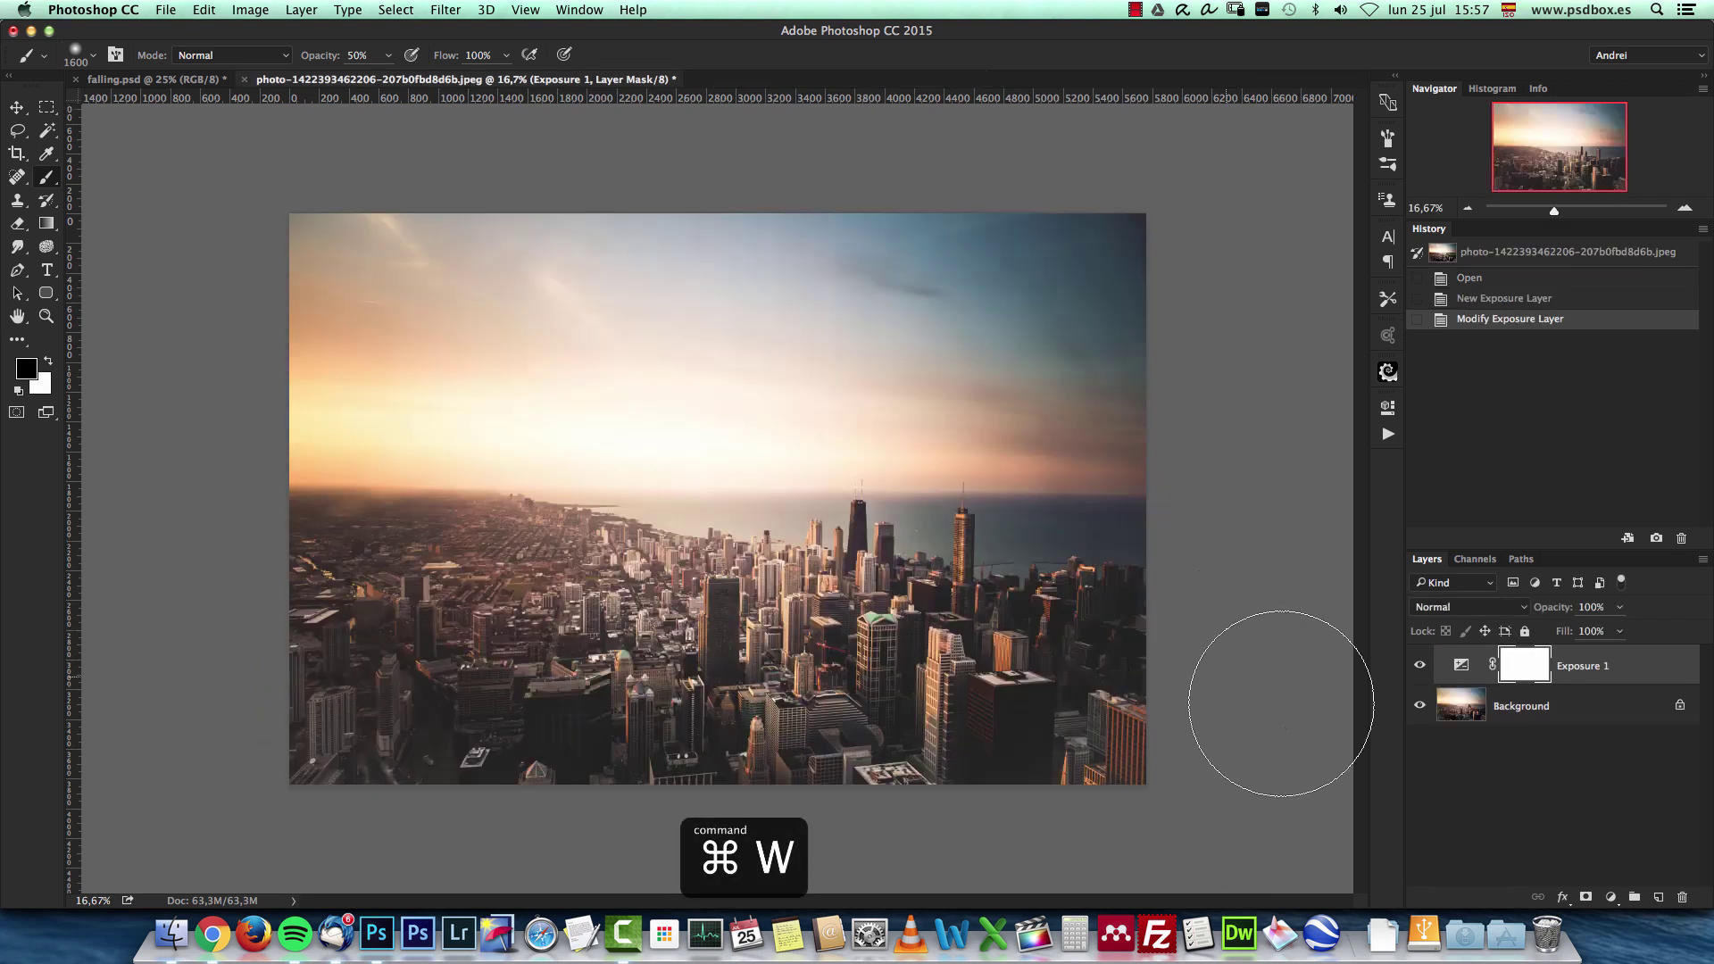
key("super+v")
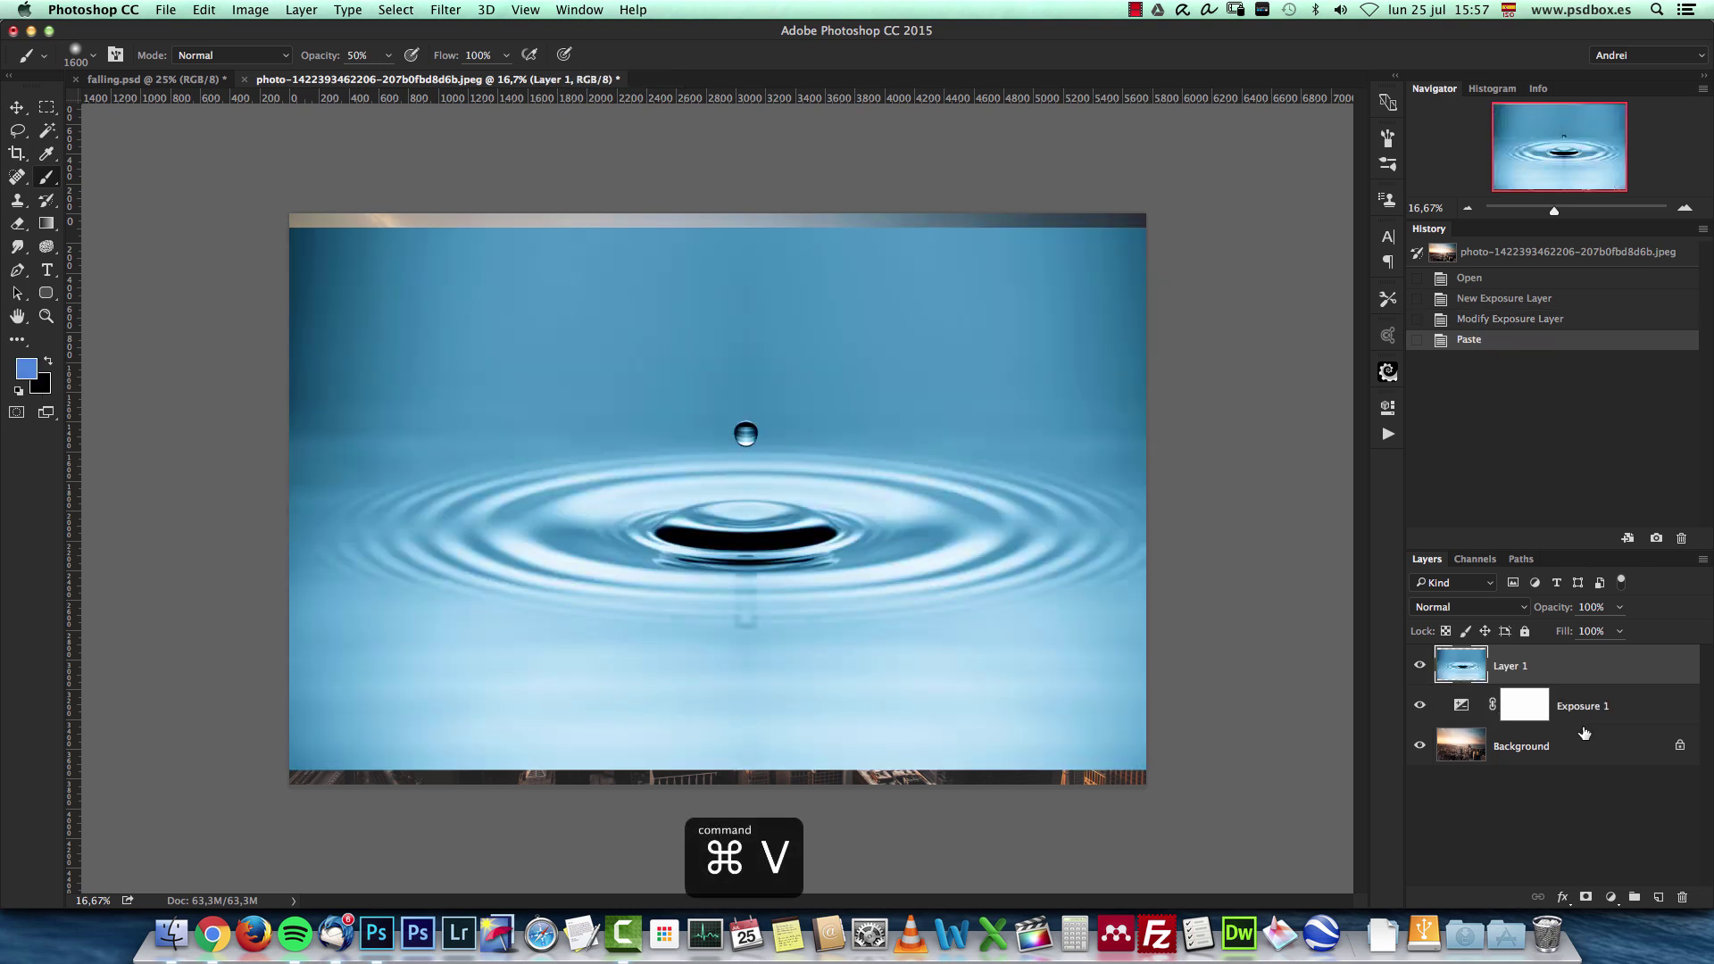
Flip the water-drop layer vertically, scale it down slightly, and position it centred over the sky with the ripples near the upper edge.
key("super+t")
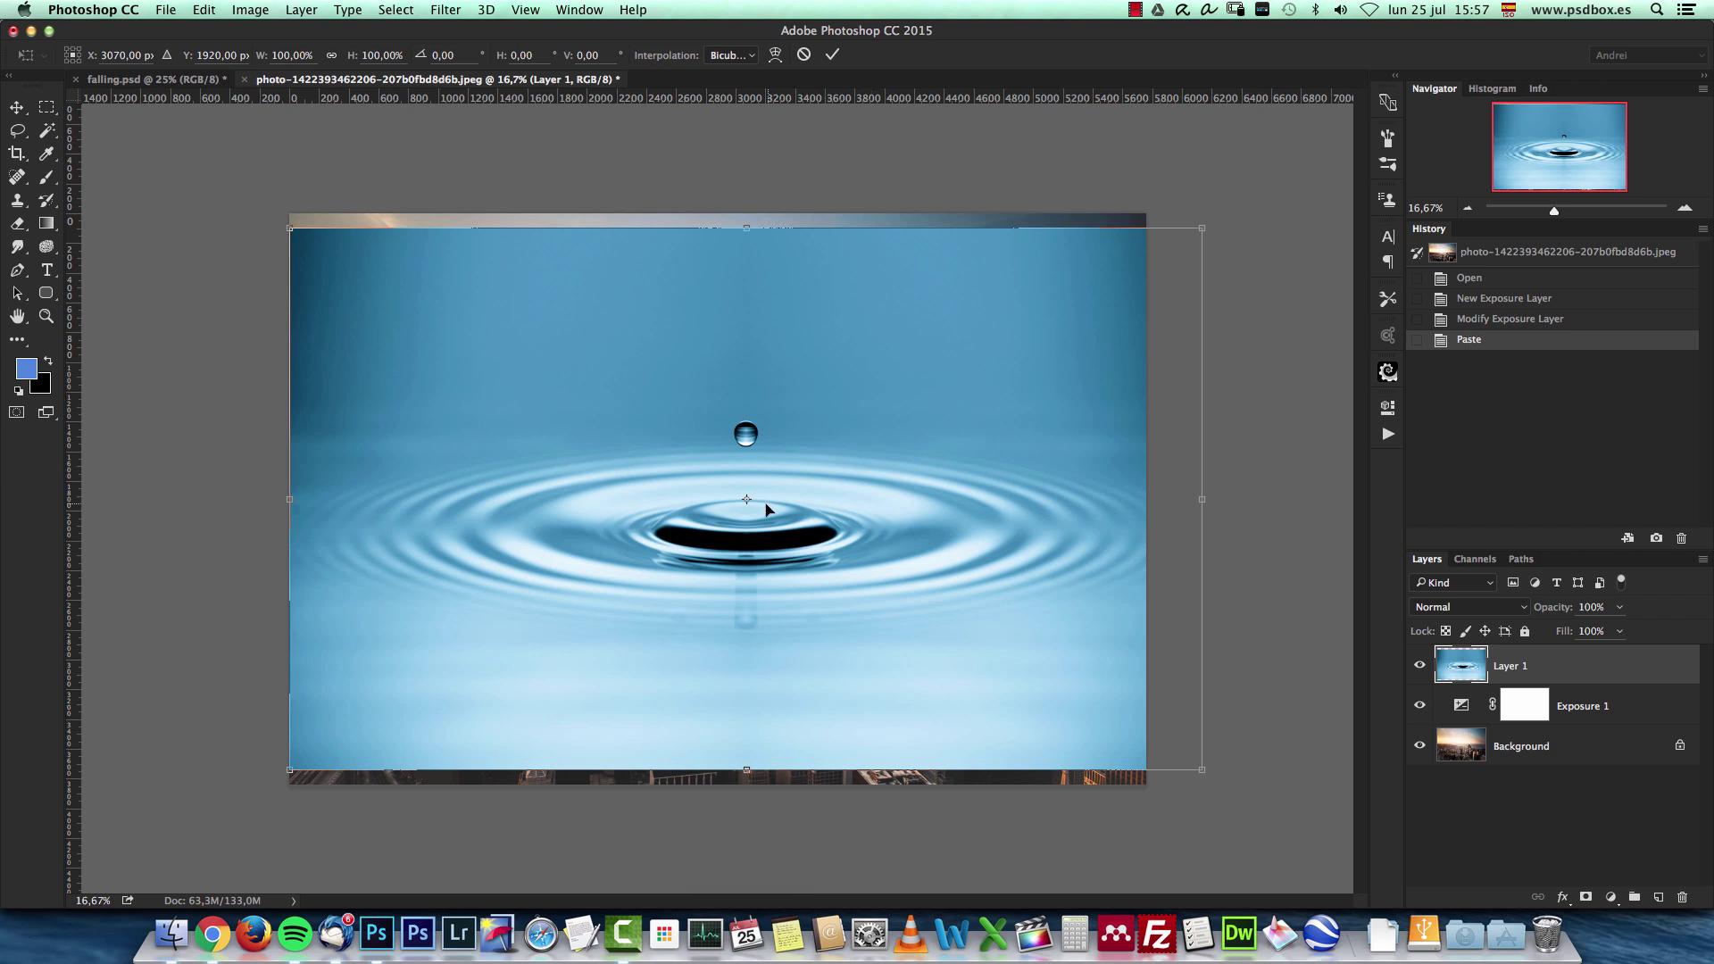
right_click(941, 506)
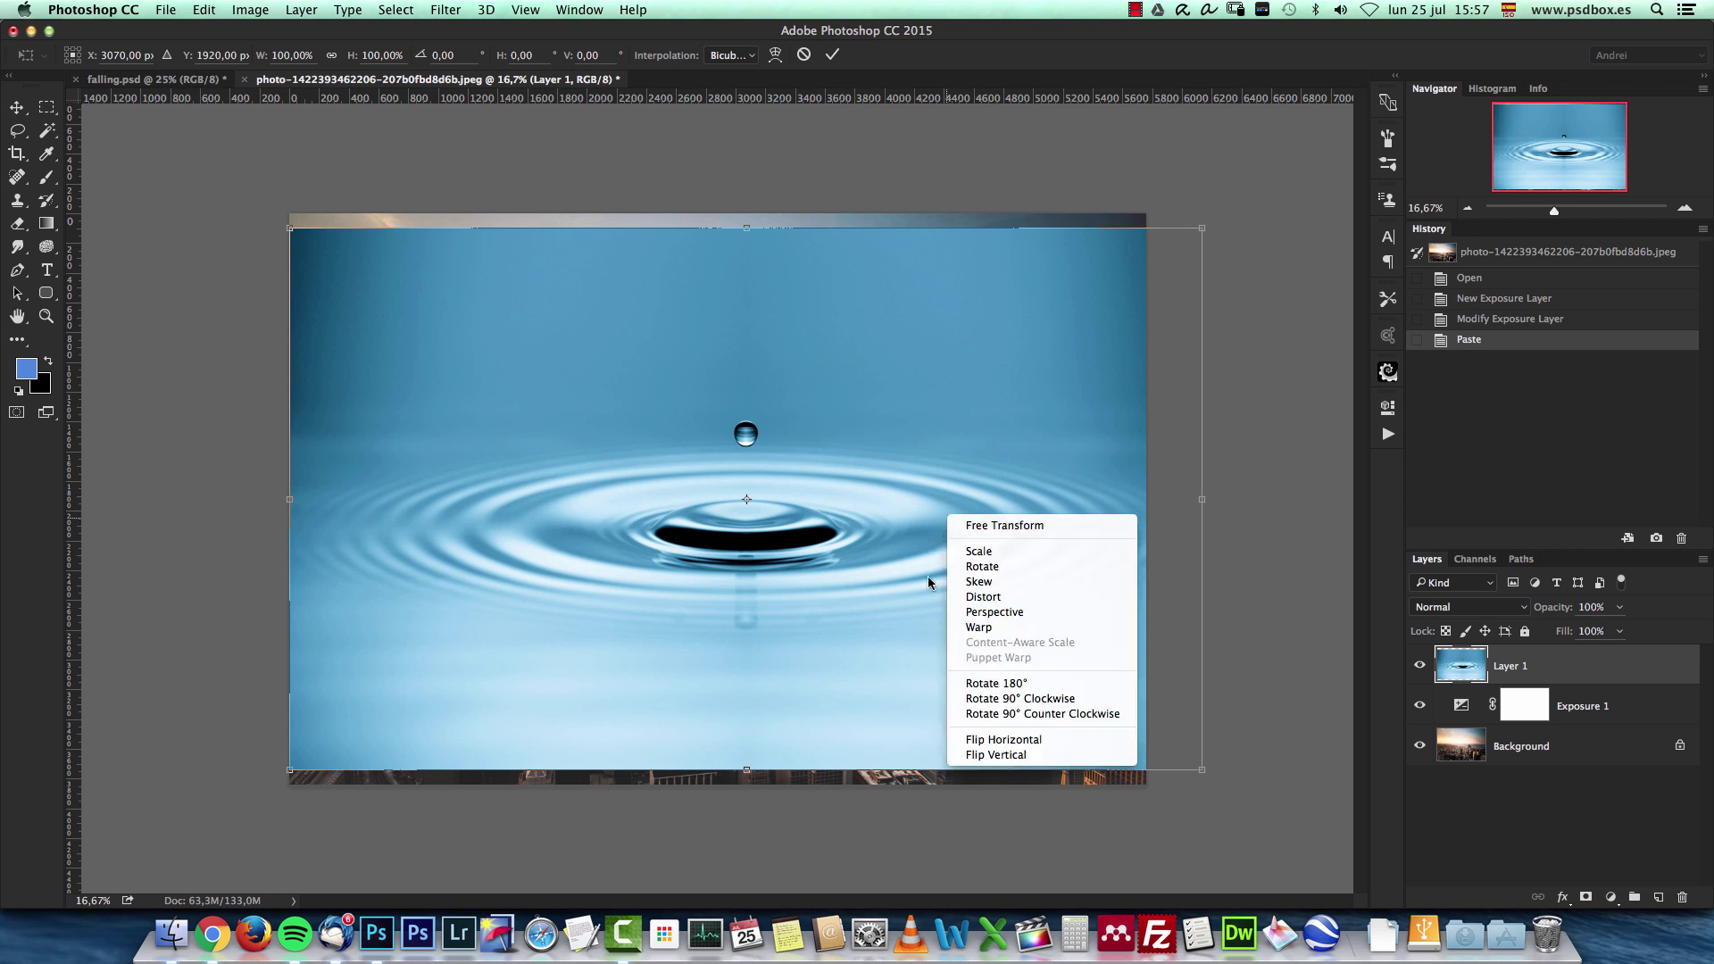
left_click(982, 755)
left_click_drag(910, 624, 884, 535)
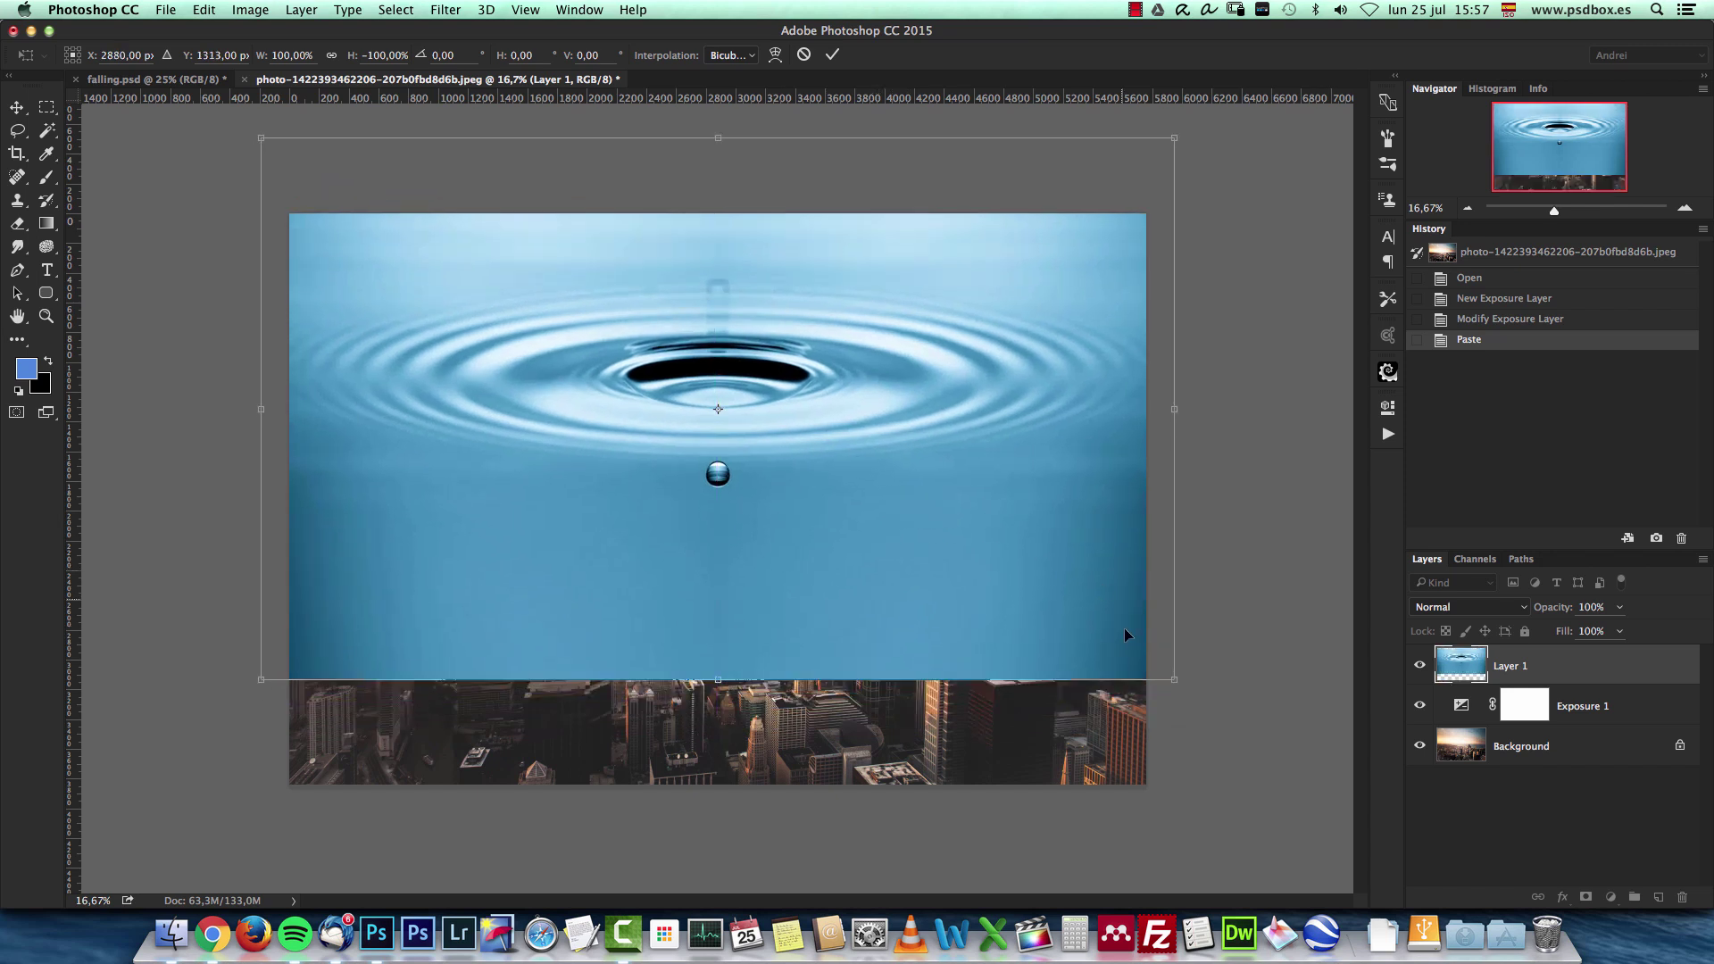
left_click_drag(1176, 681, 1087, 602)
mouse_move(885, 448)
left_mouse_down()
mouse_move(885, 394)
mouse_move(865, 387)
left_mouse_up()
key("b")
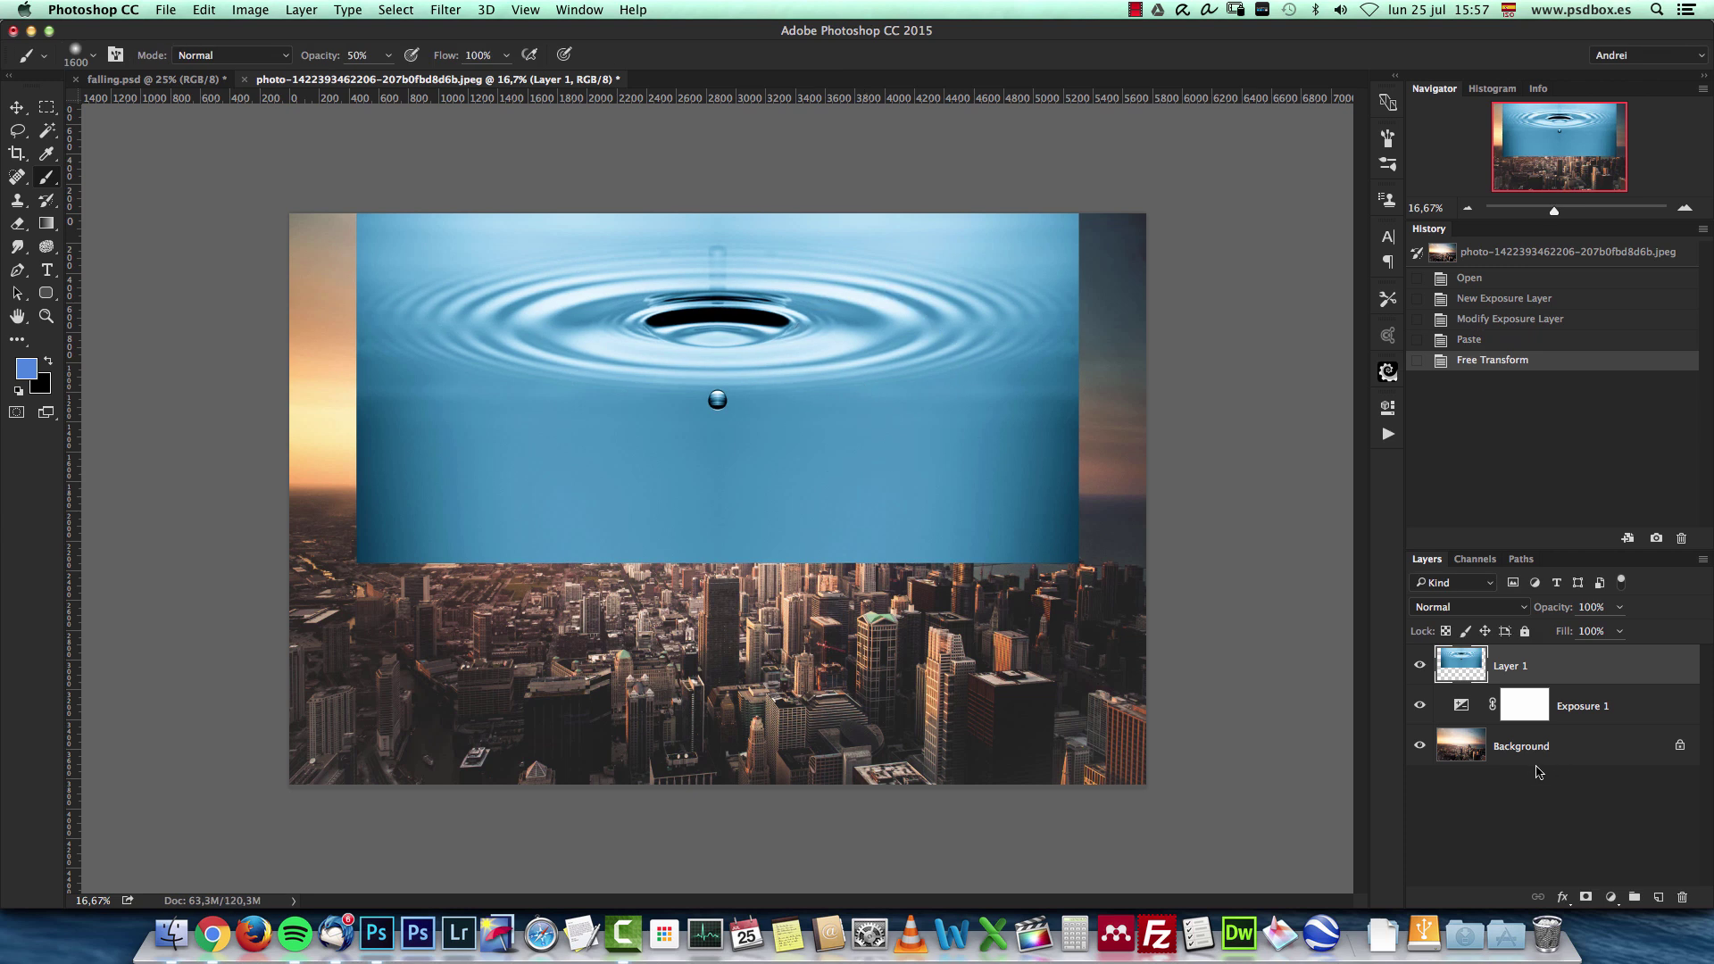
Convert the water-drop layer to a smart object and apply Levels with the midtone input set to 2,55.
right_click(1582, 665)
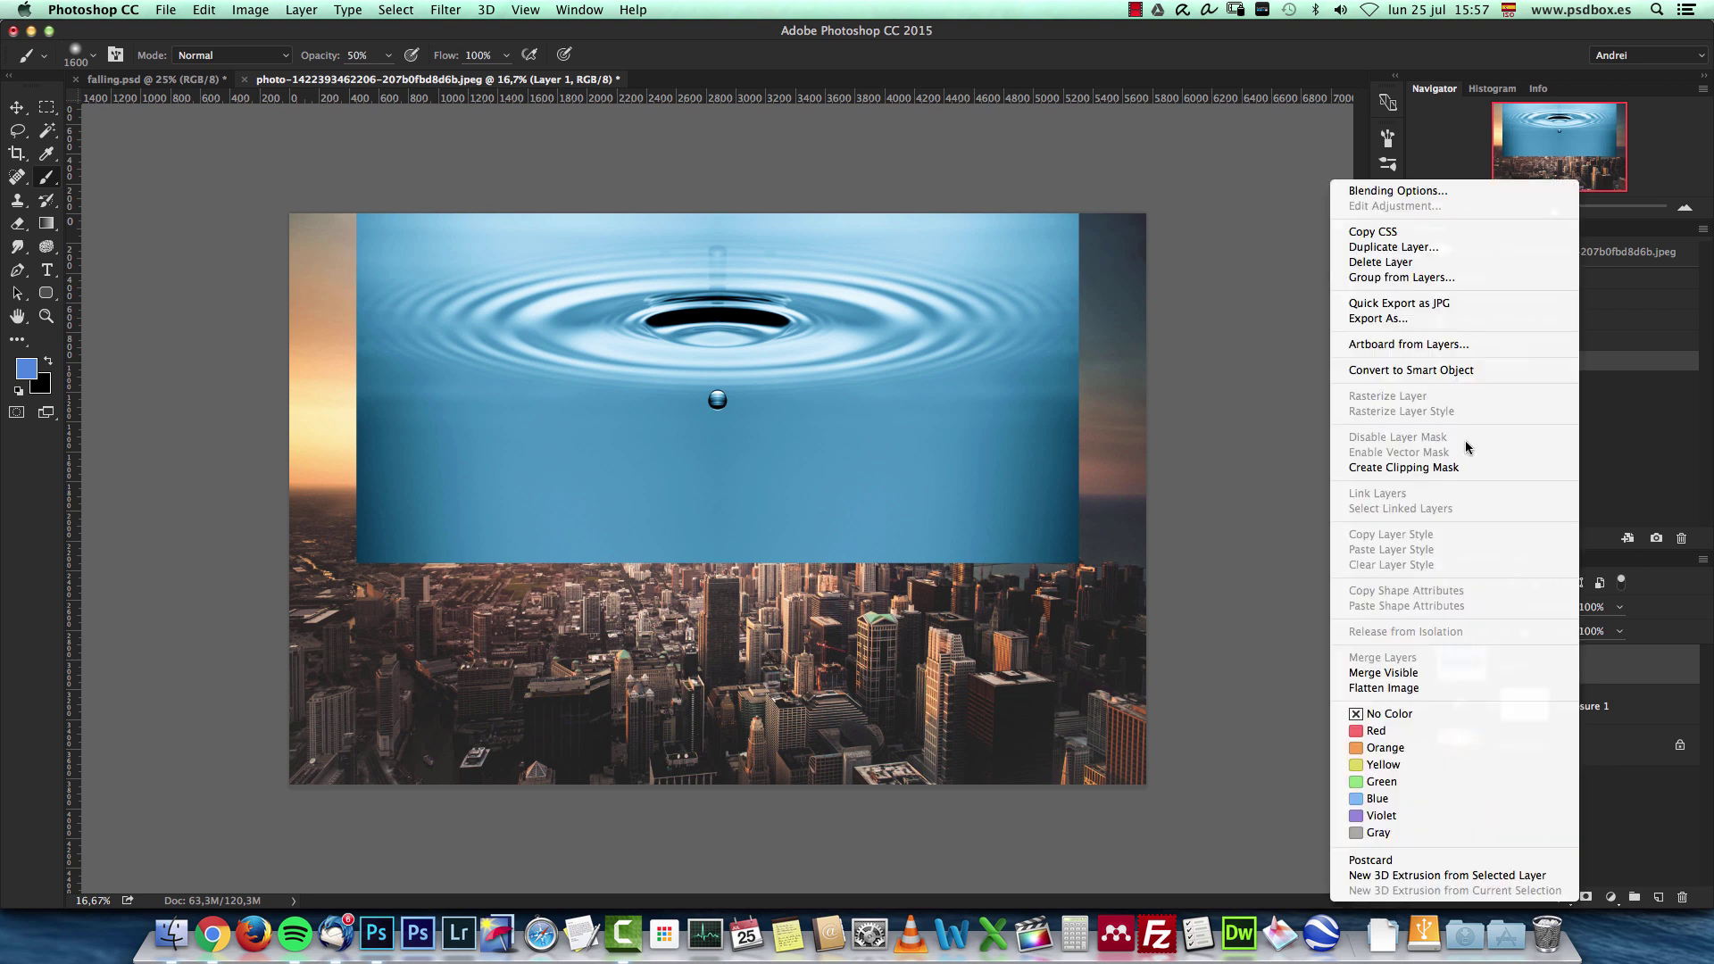
left_click(1433, 374)
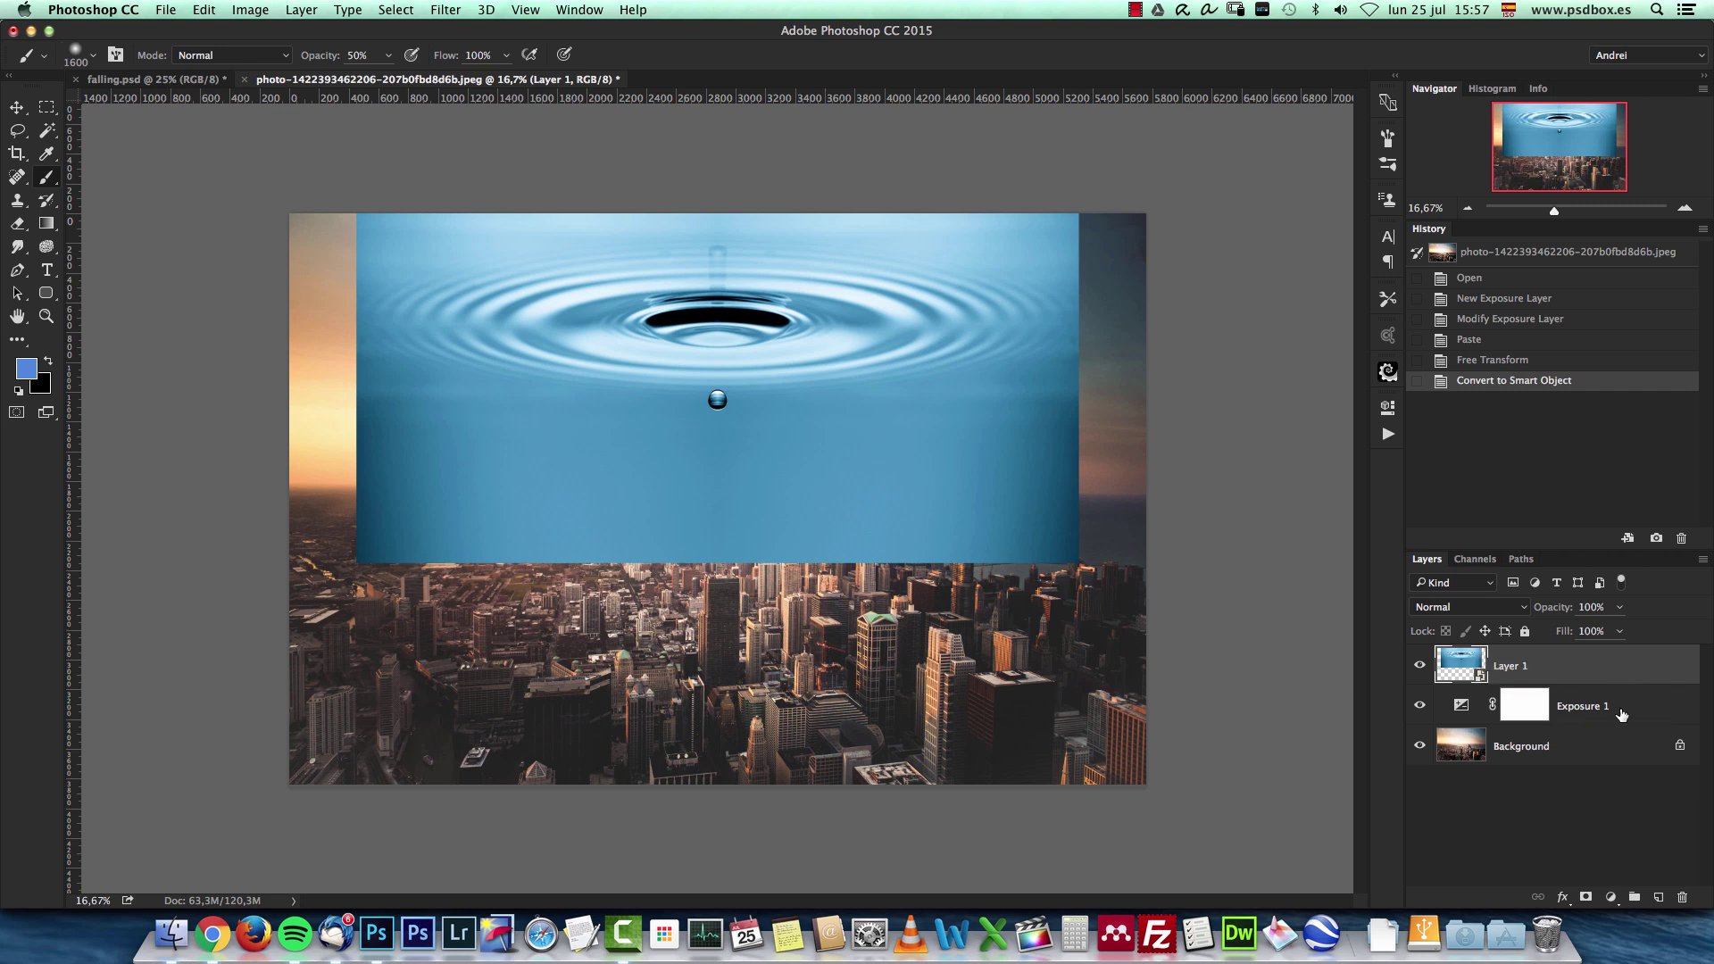
key("super+l")
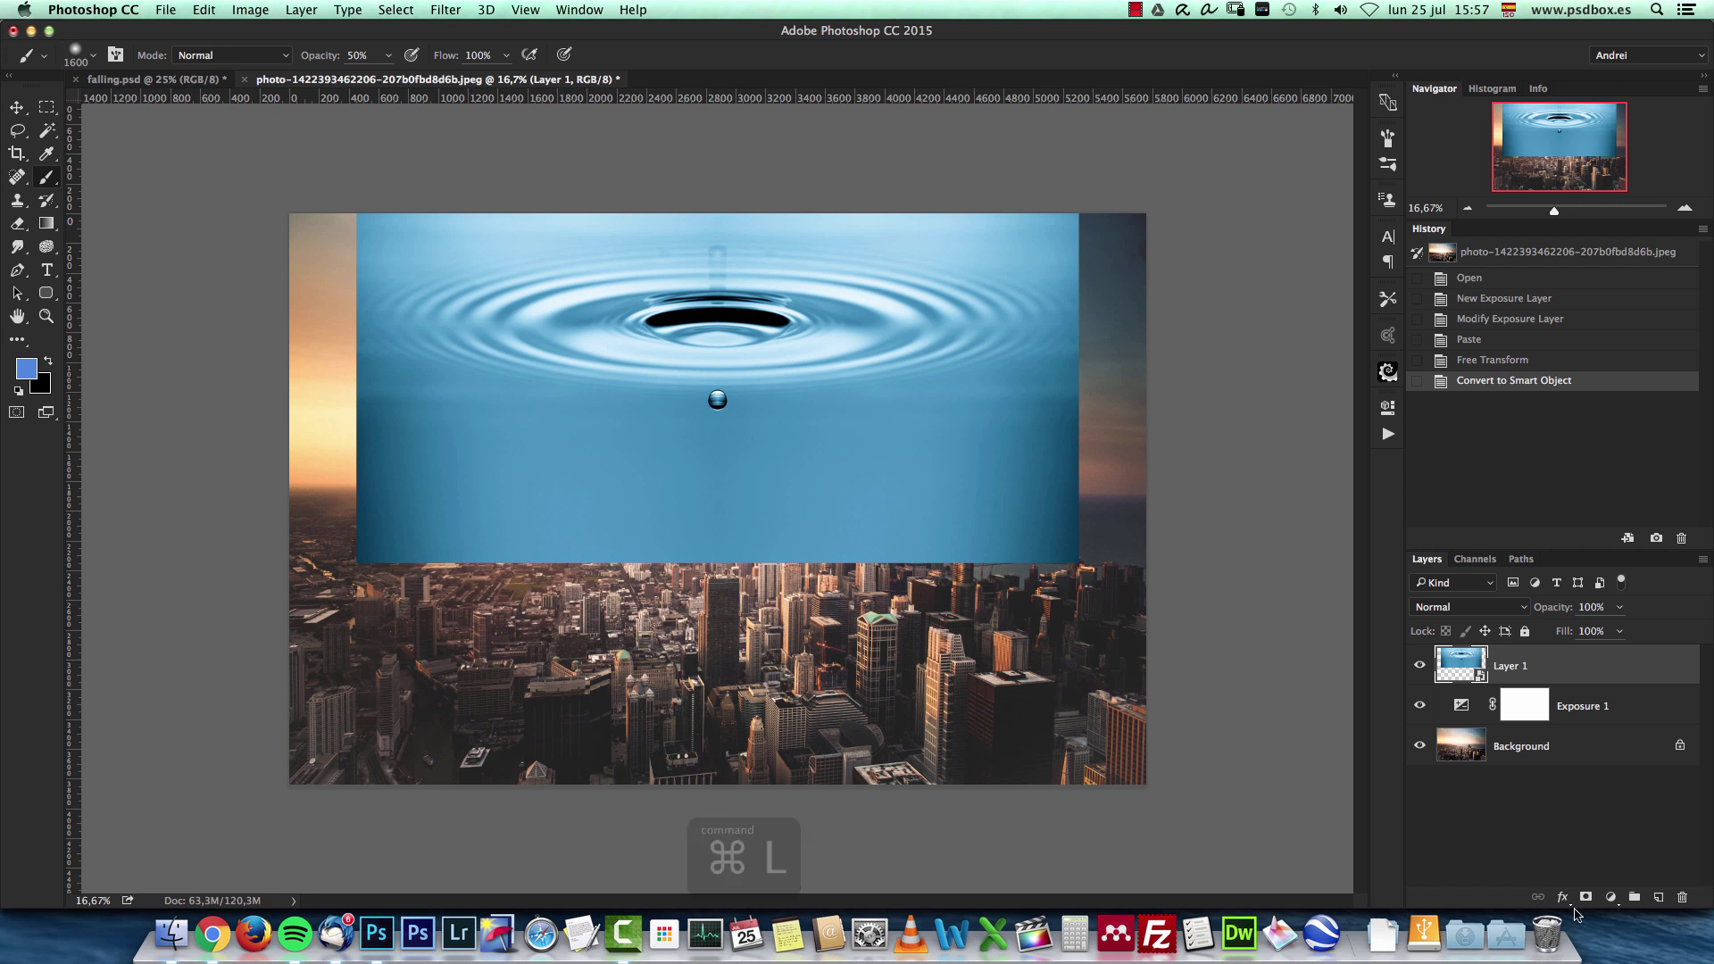
left_click_drag(1103, 328, 1008, 288)
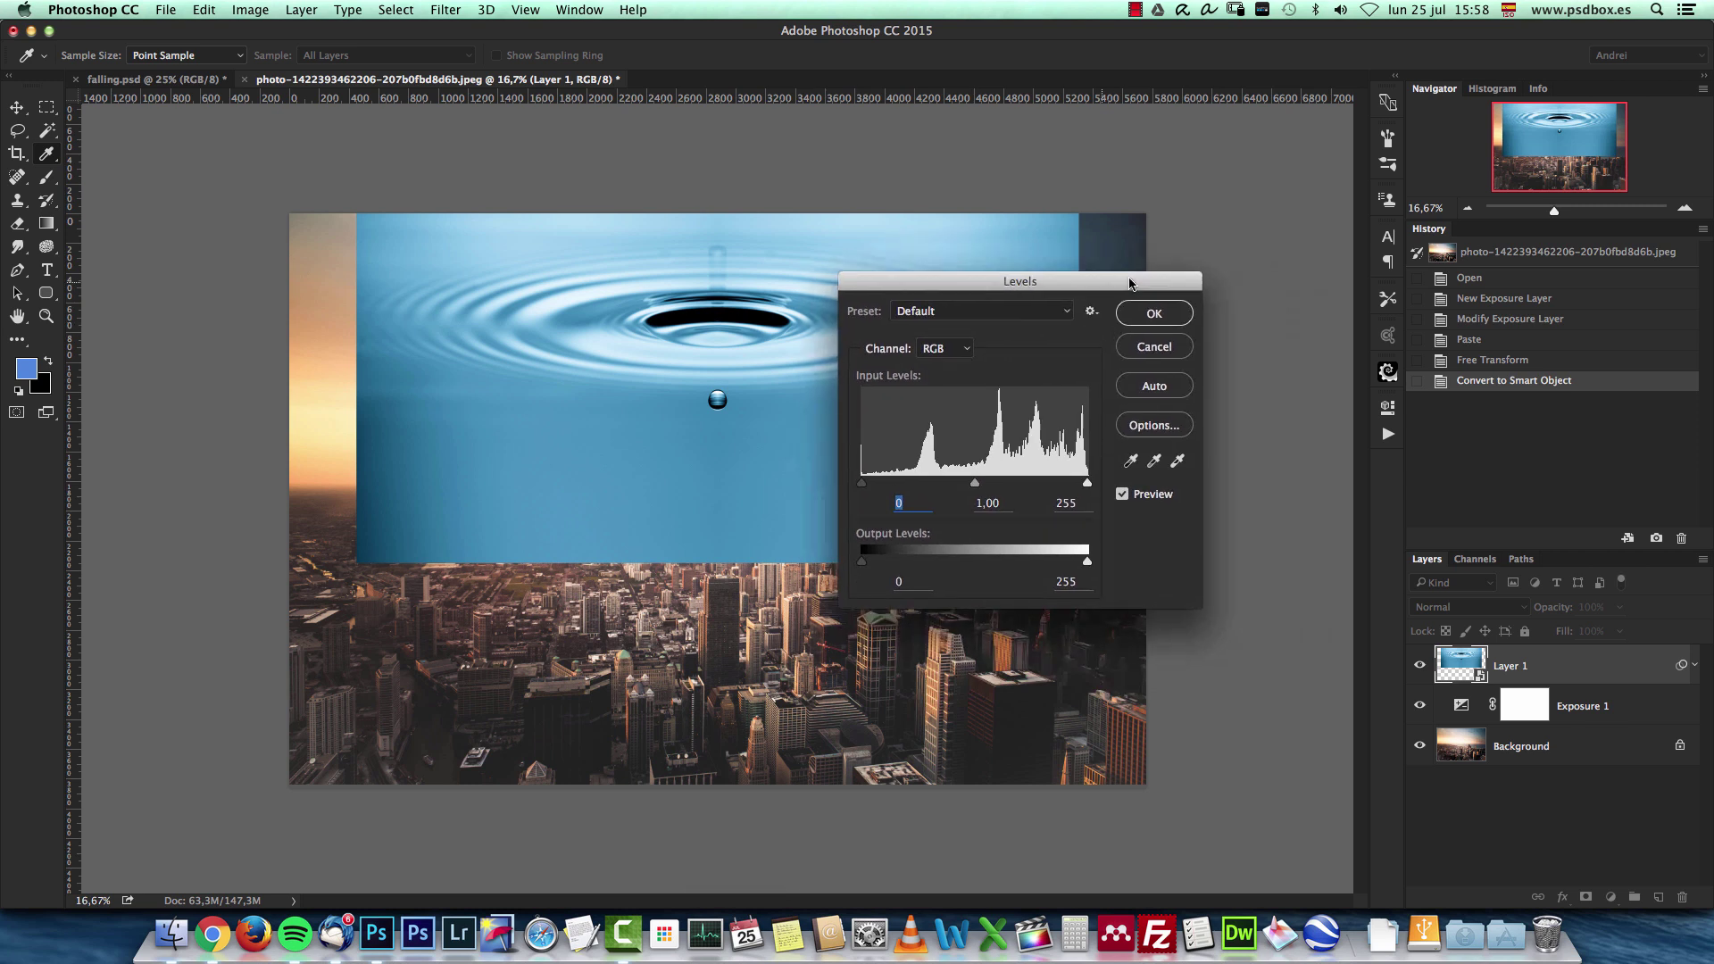
left_click_drag(1098, 329, 1212, 280)
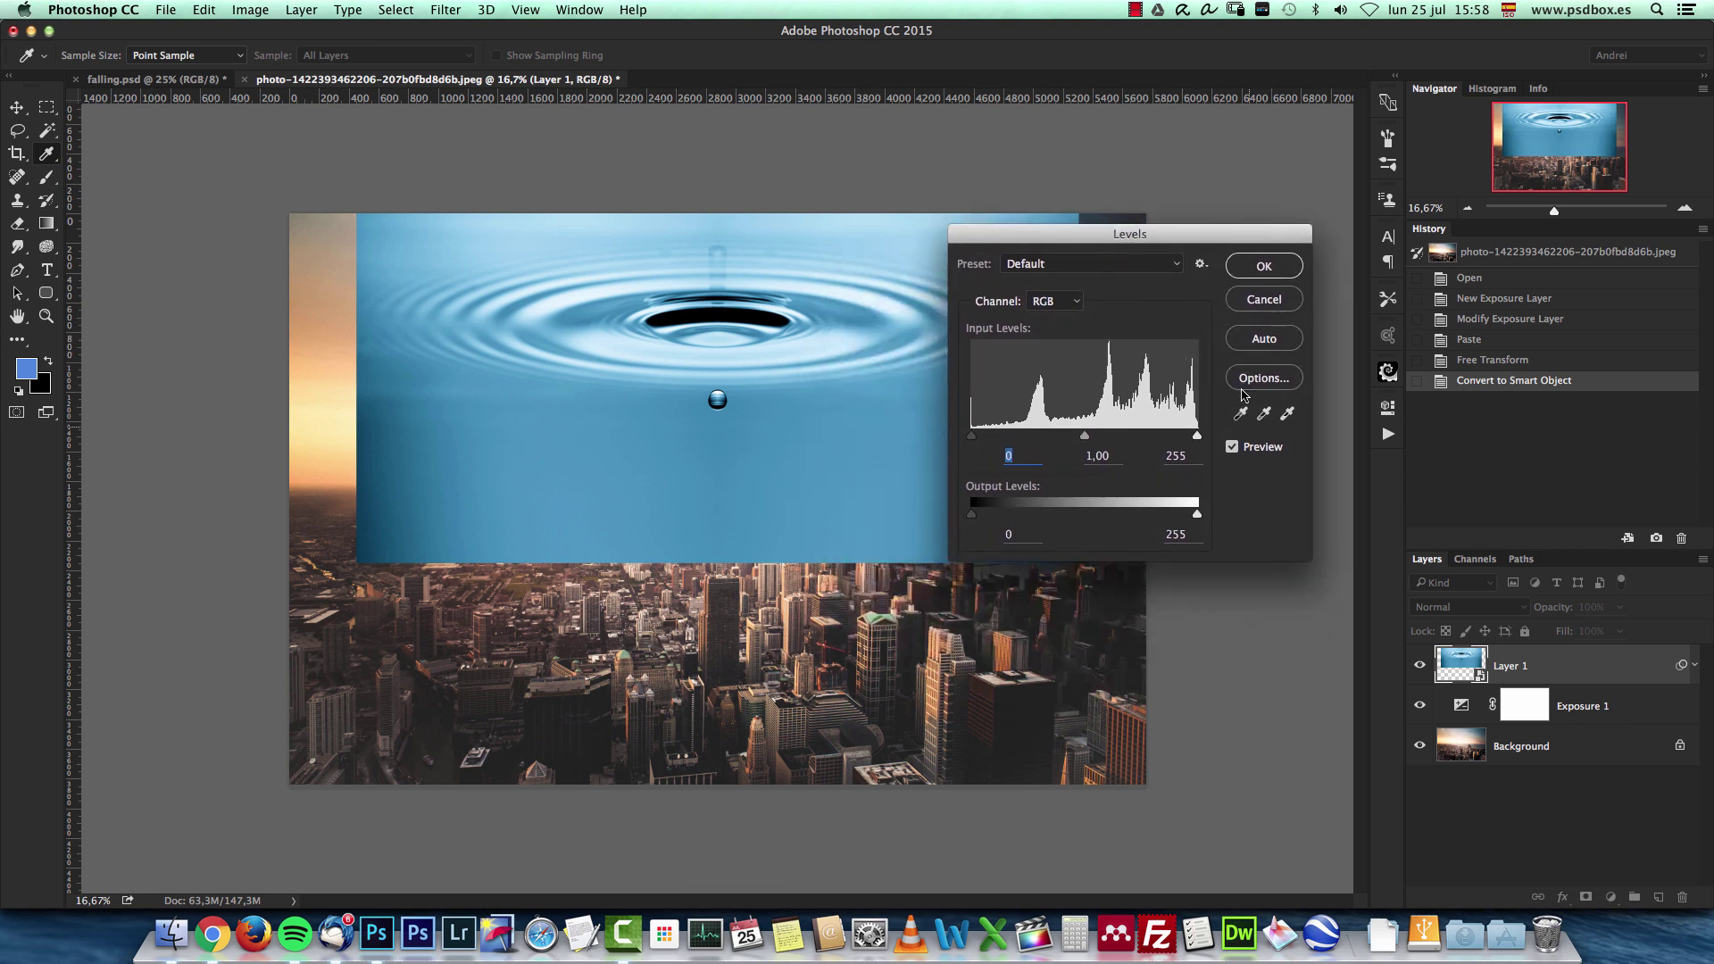
left_click_drag(1136, 237, 1158, 251)
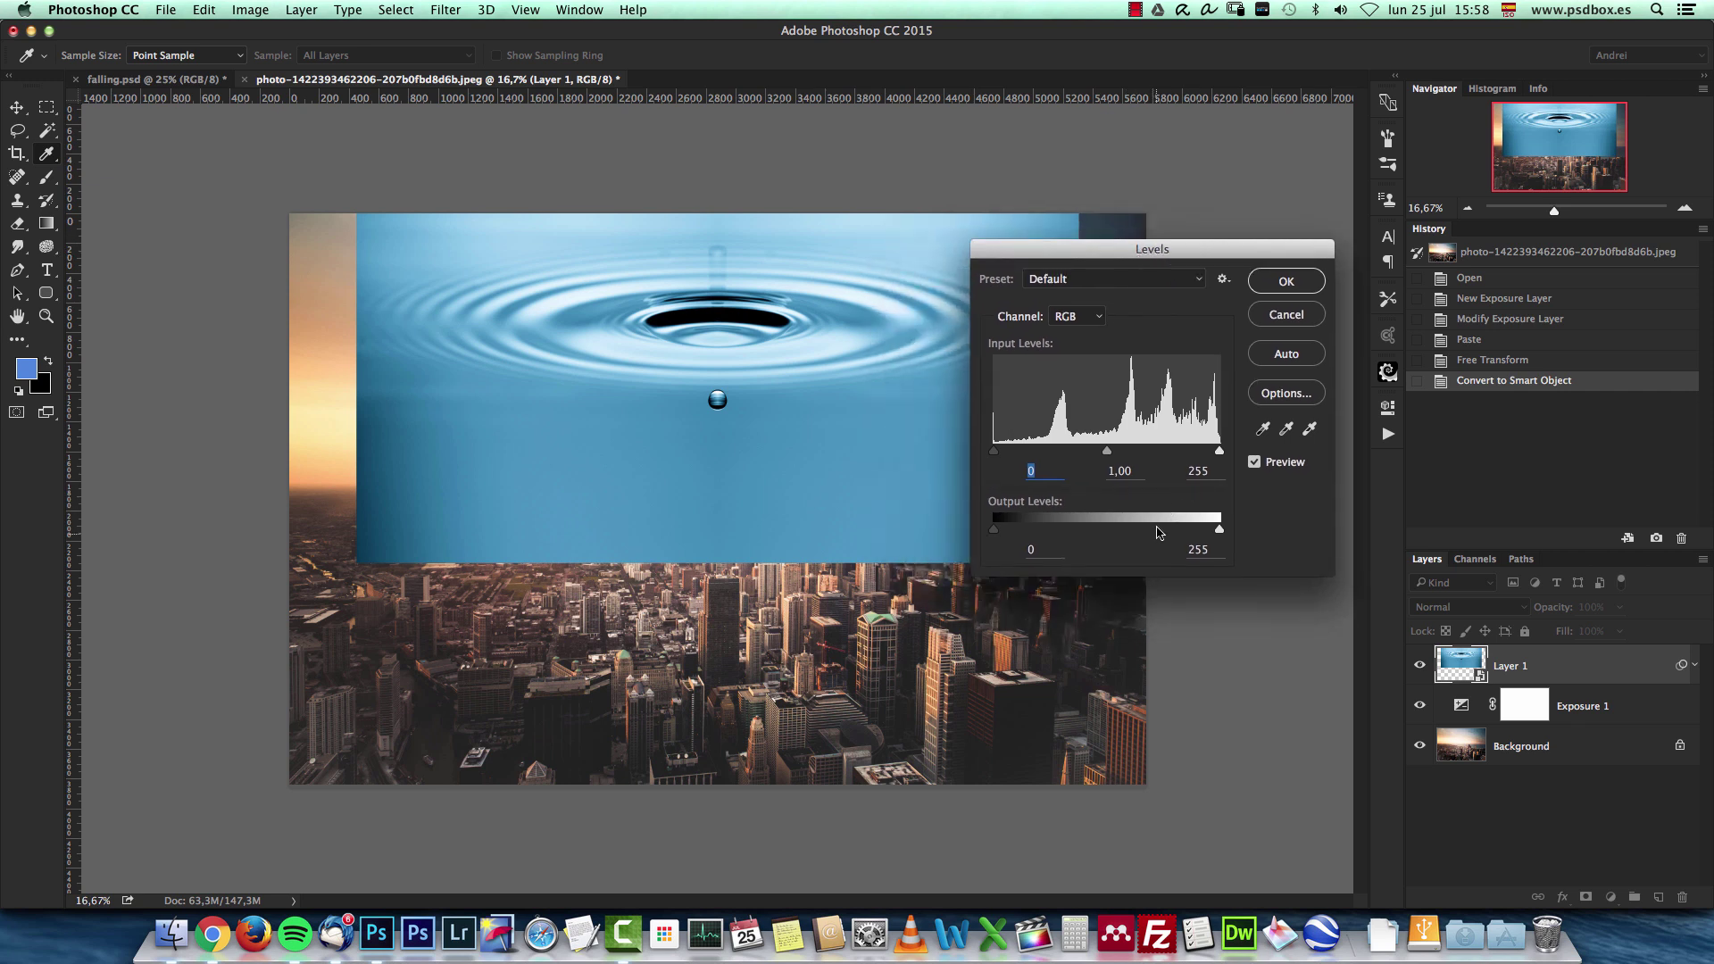
left_click(1129, 468)
type("2,55")
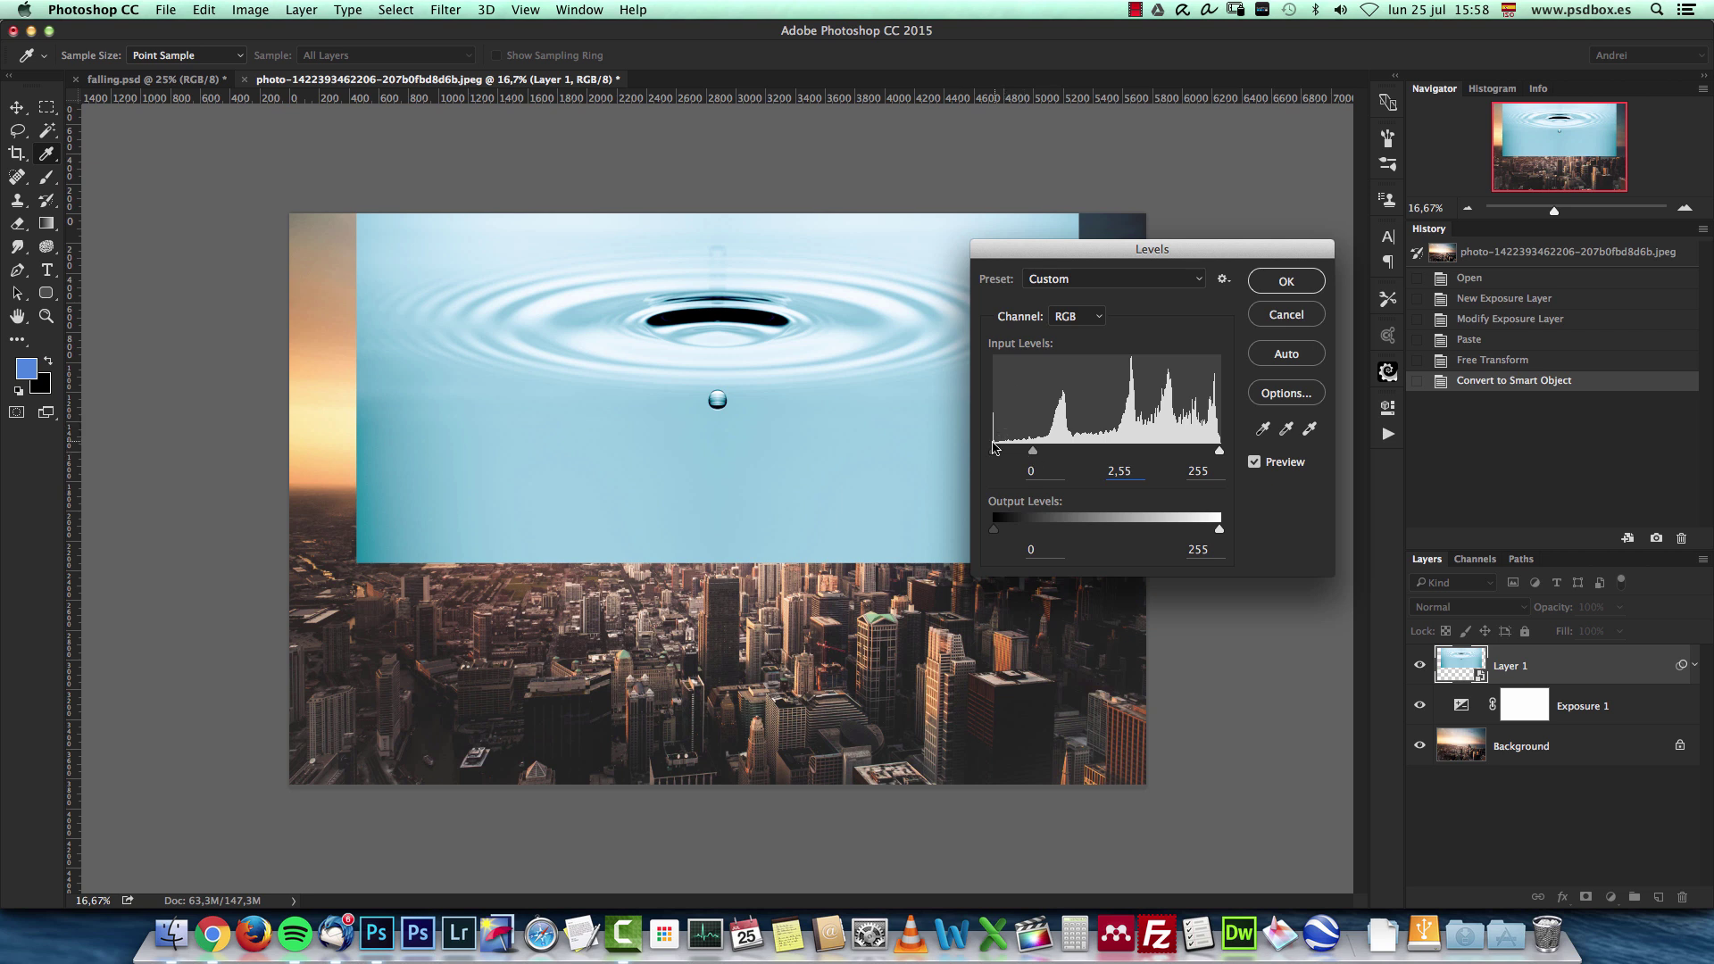
left_click_drag(1033, 453, 1147, 451)
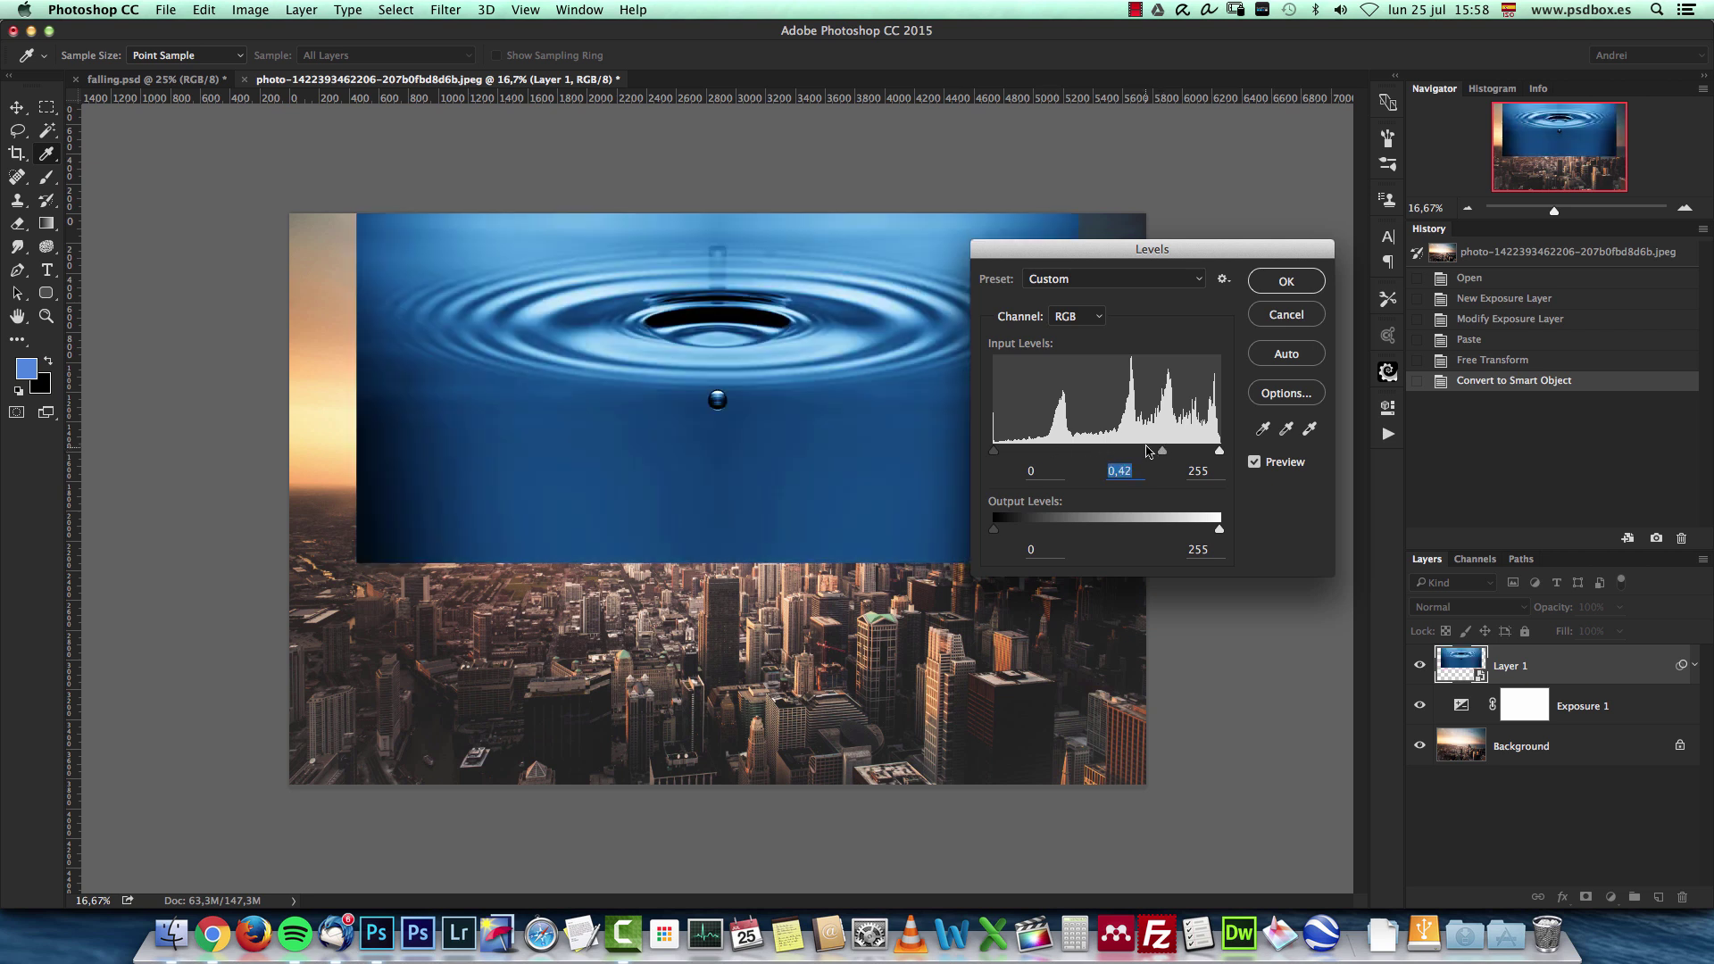
type("2,55")
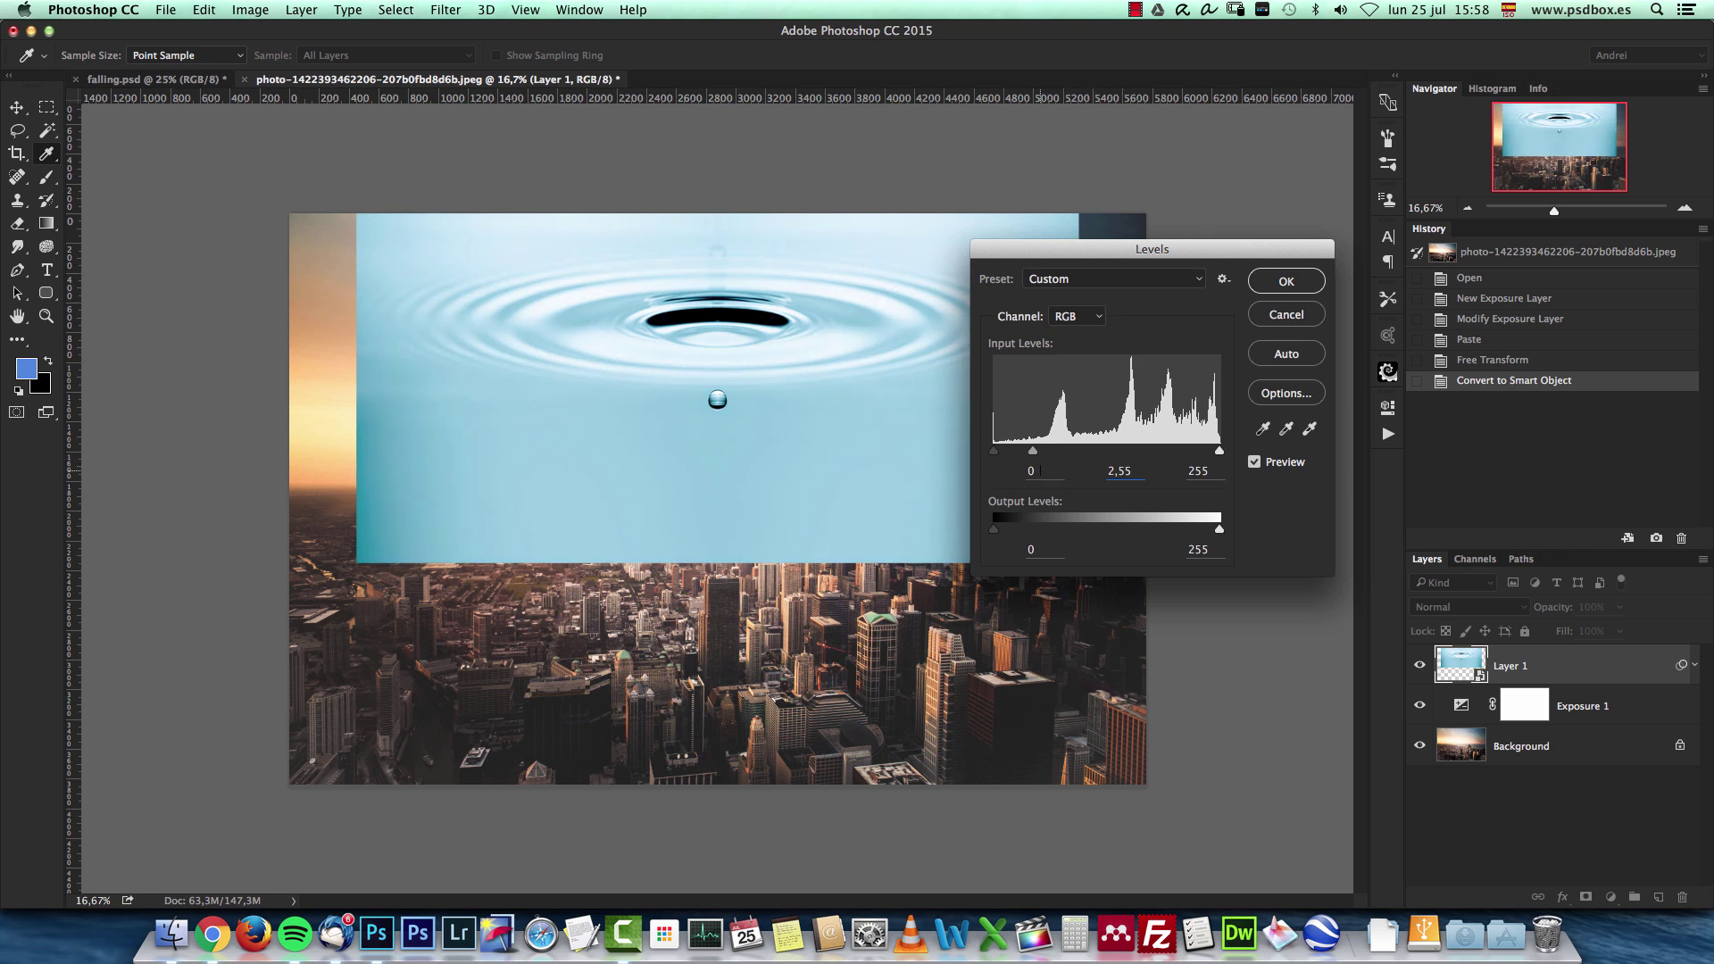
left_click(1294, 281)
Reopen the Levels smart filter on the water-drop layer to review its settings, keeping the same values.
left_click(1685, 208)
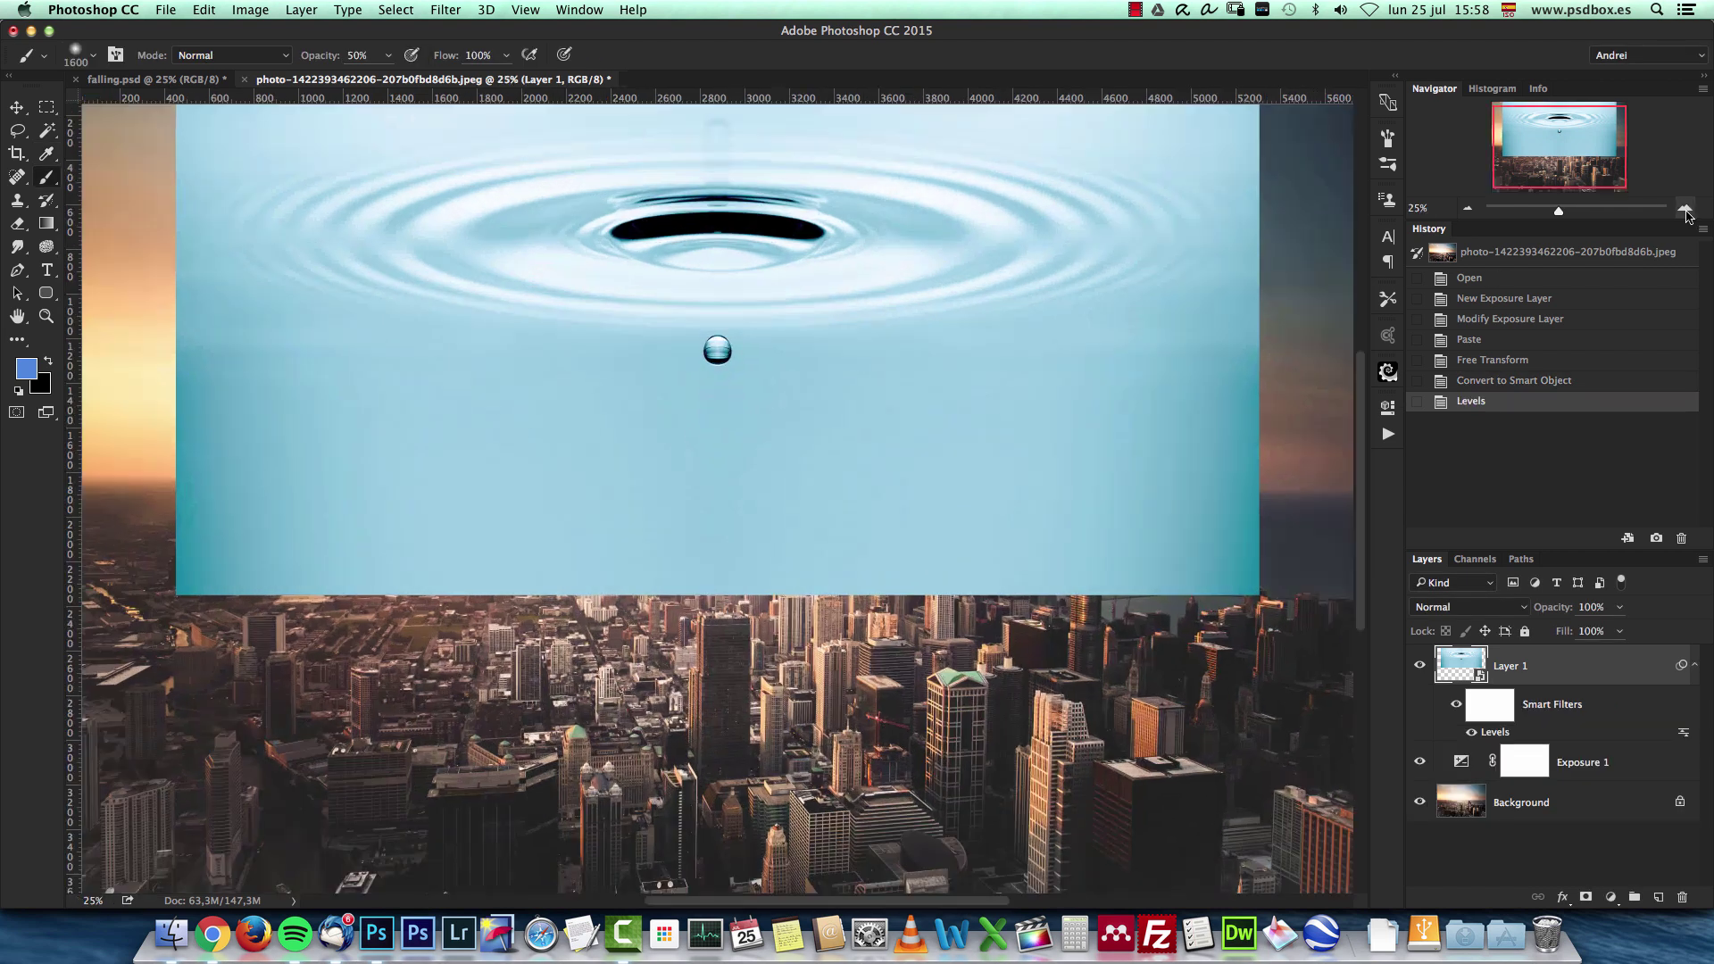
left_click(1685, 208)
left_click_drag(1562, 148, 1573, 108)
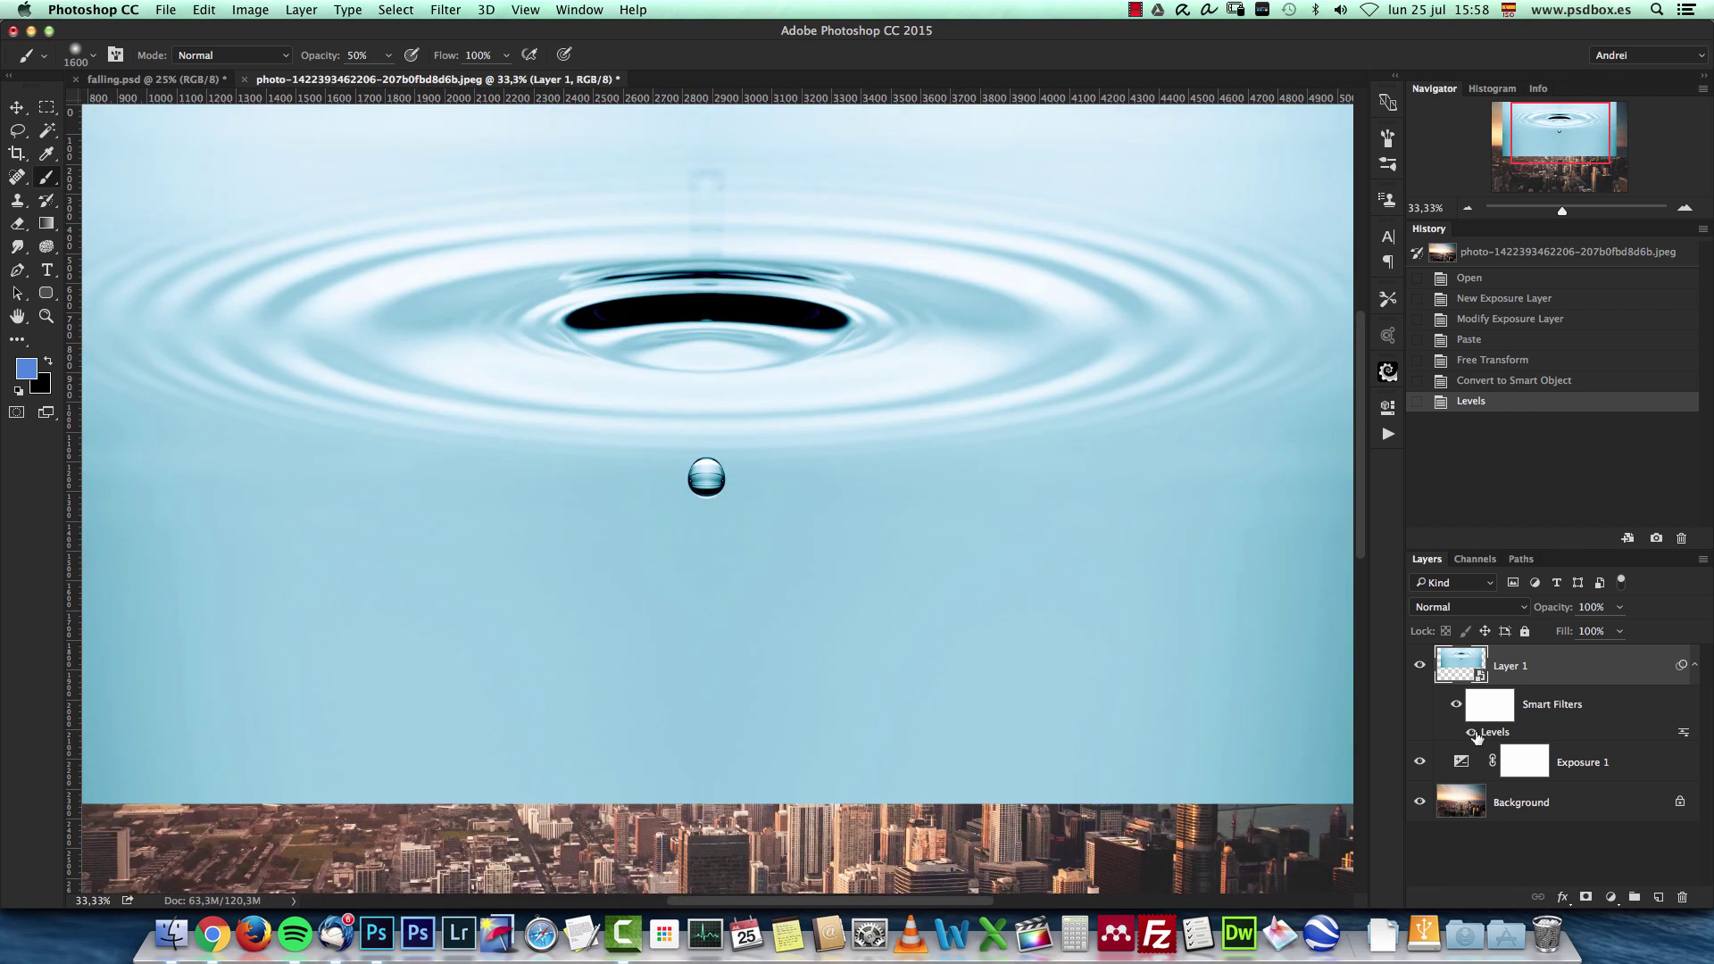
left_click(1692, 670)
left_click(1692, 669)
double_click(1502, 733)
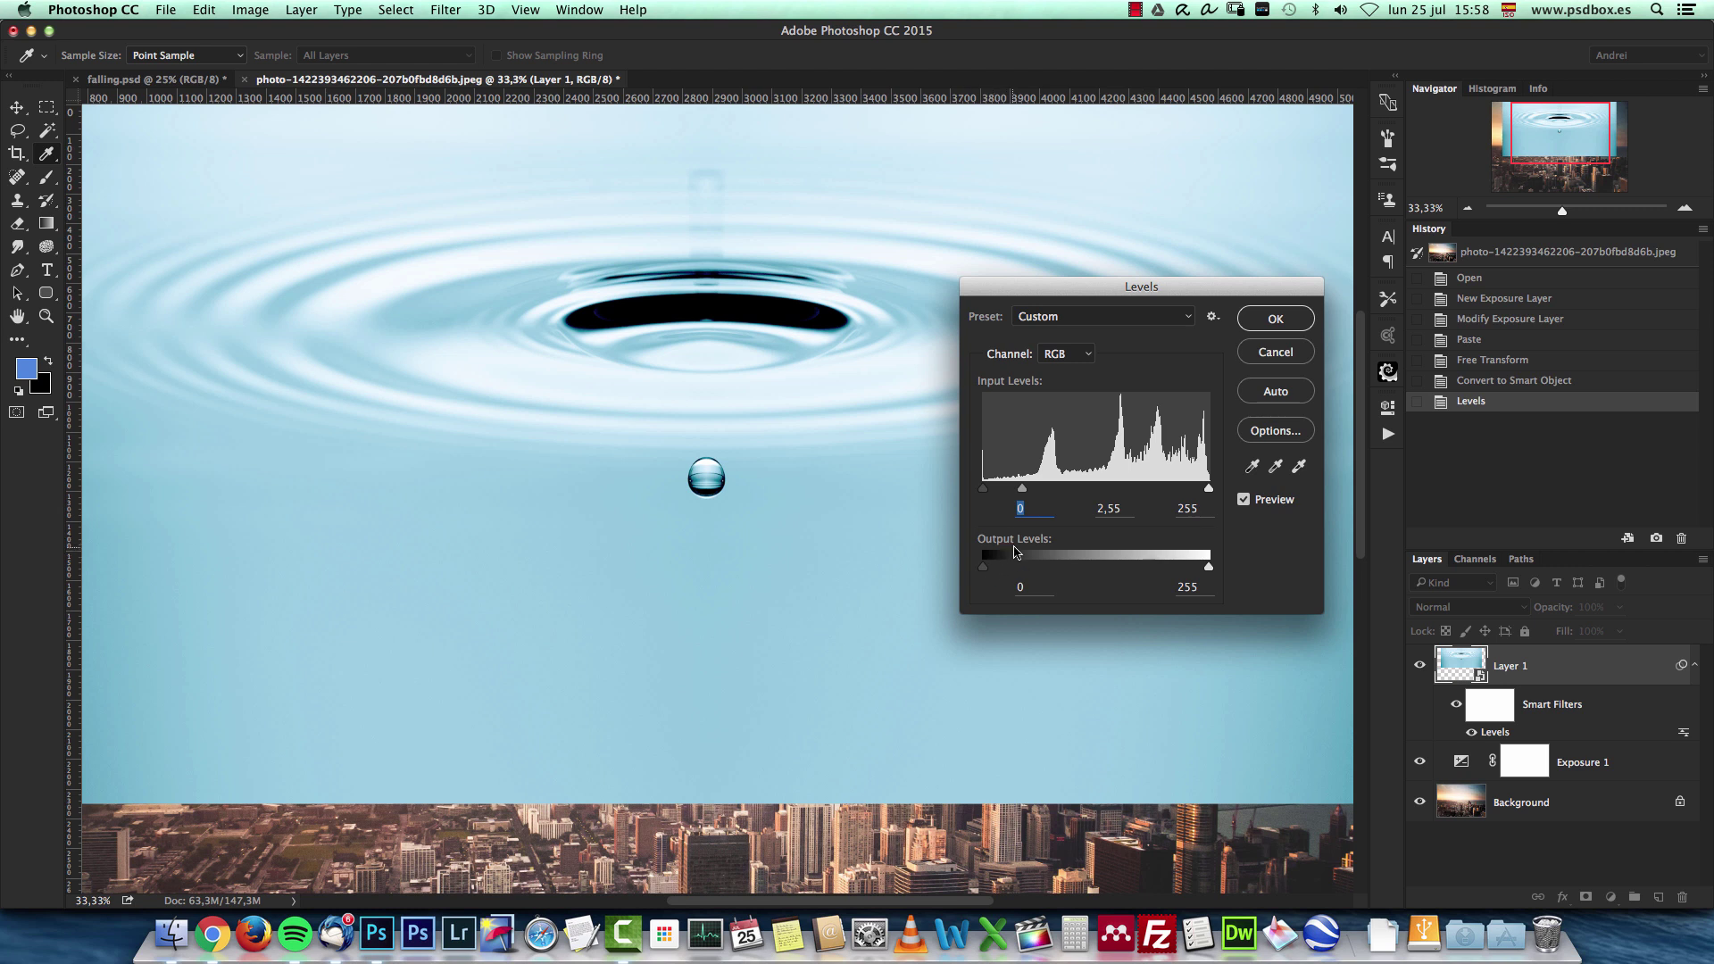
left_click(1274, 320)
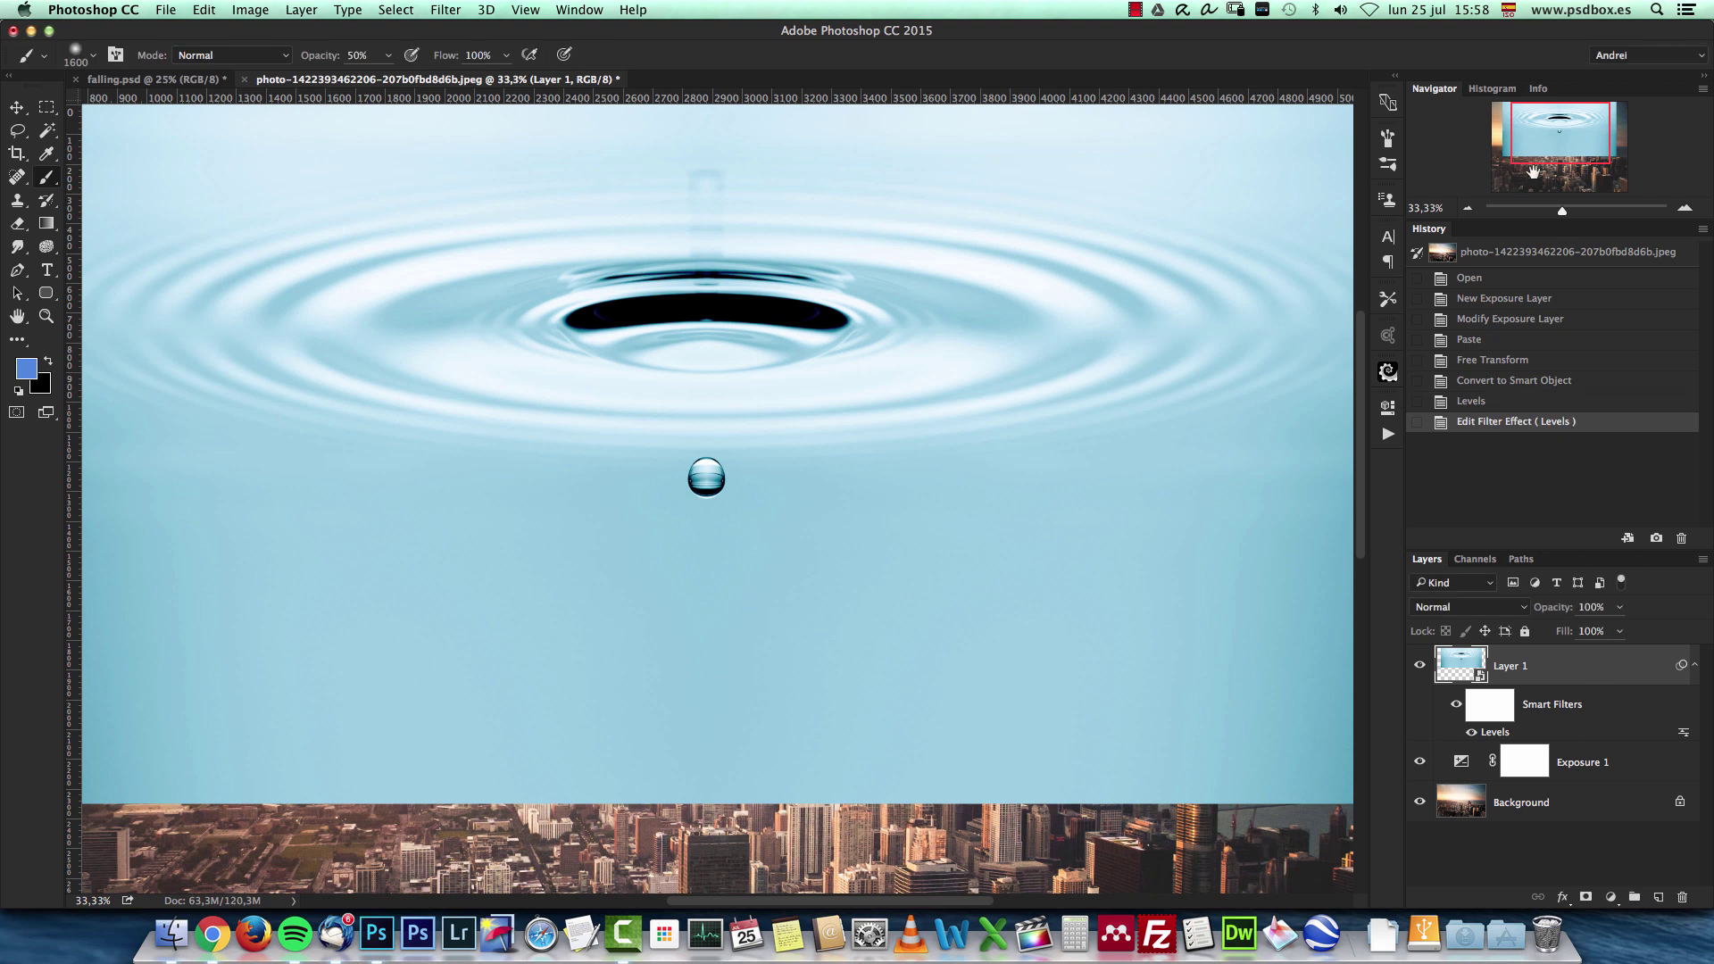
double_click(1628, 674)
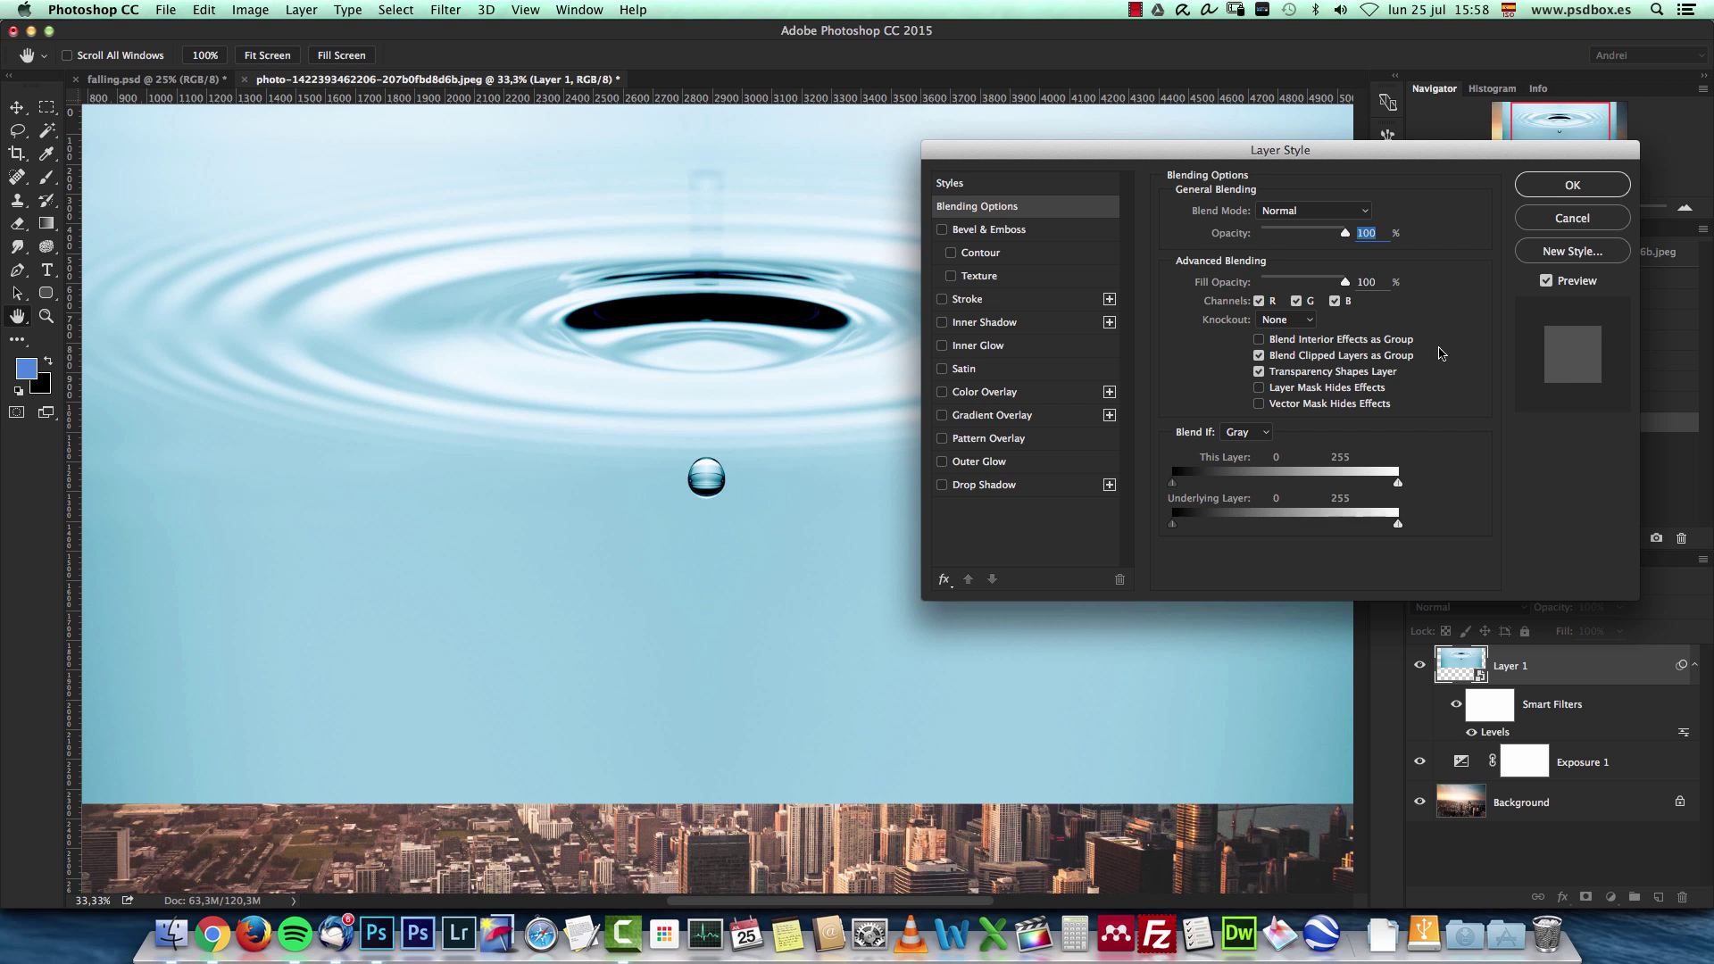
left_click(1572, 217)
key("super+minus")
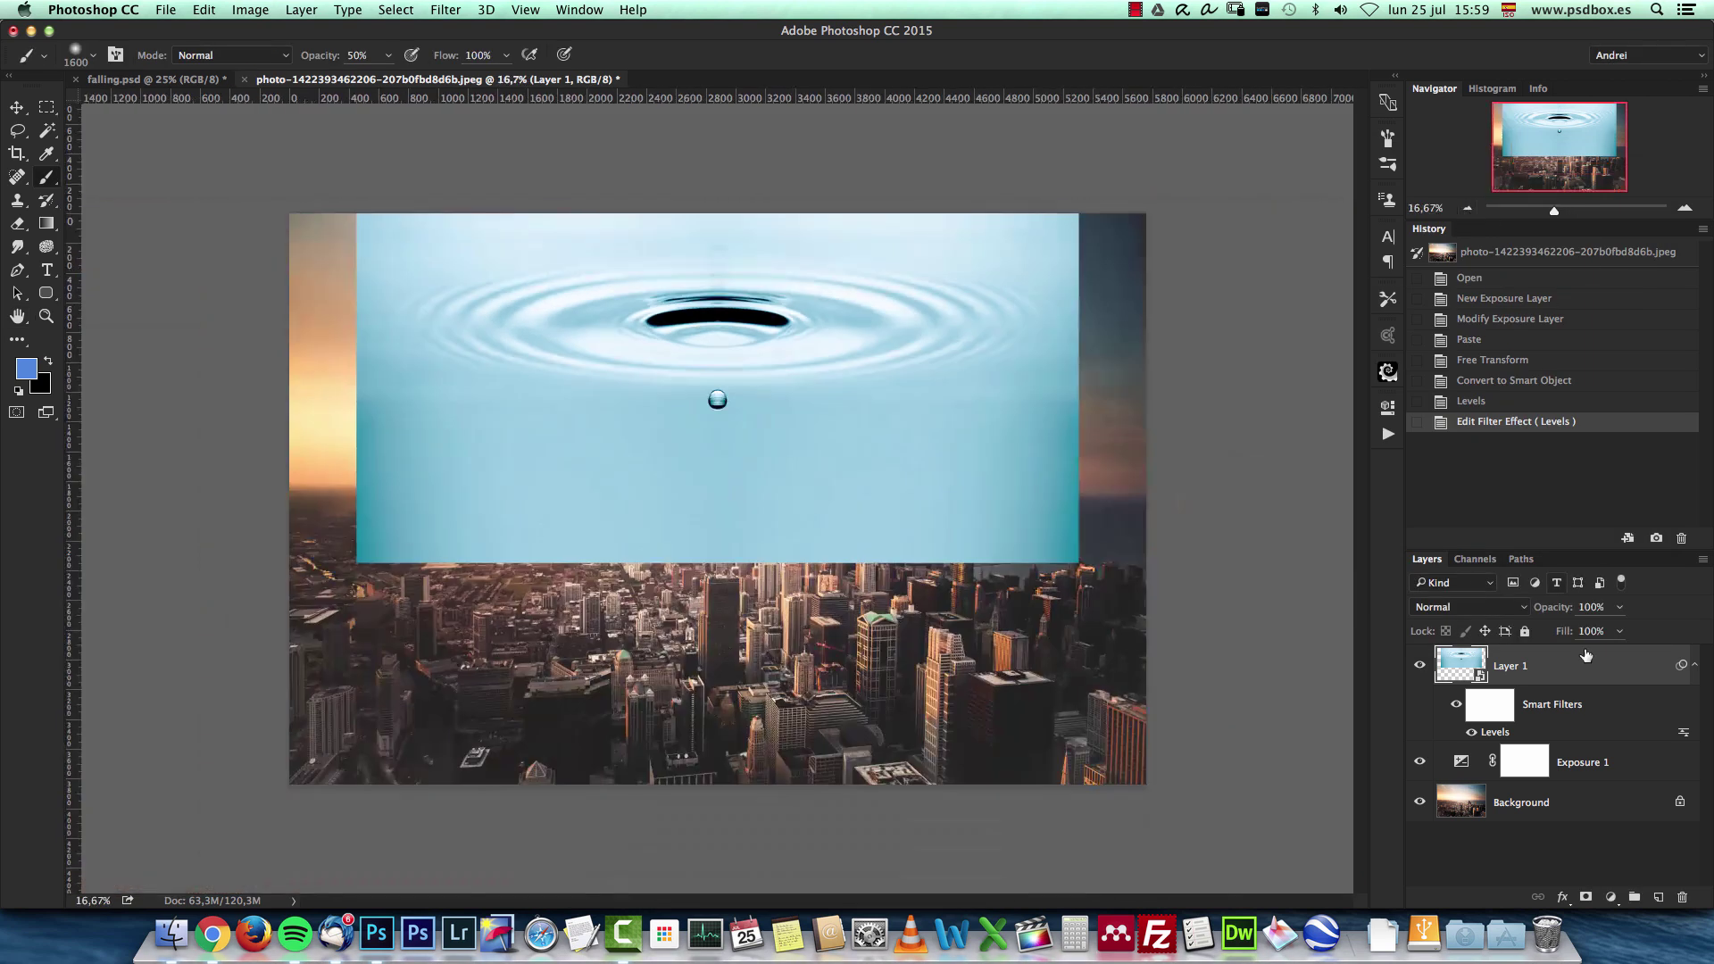
Add a layer mask to the water-drop layer and fade out its lower part with a vertical black-to-white gradient.
left_click(1587, 897)
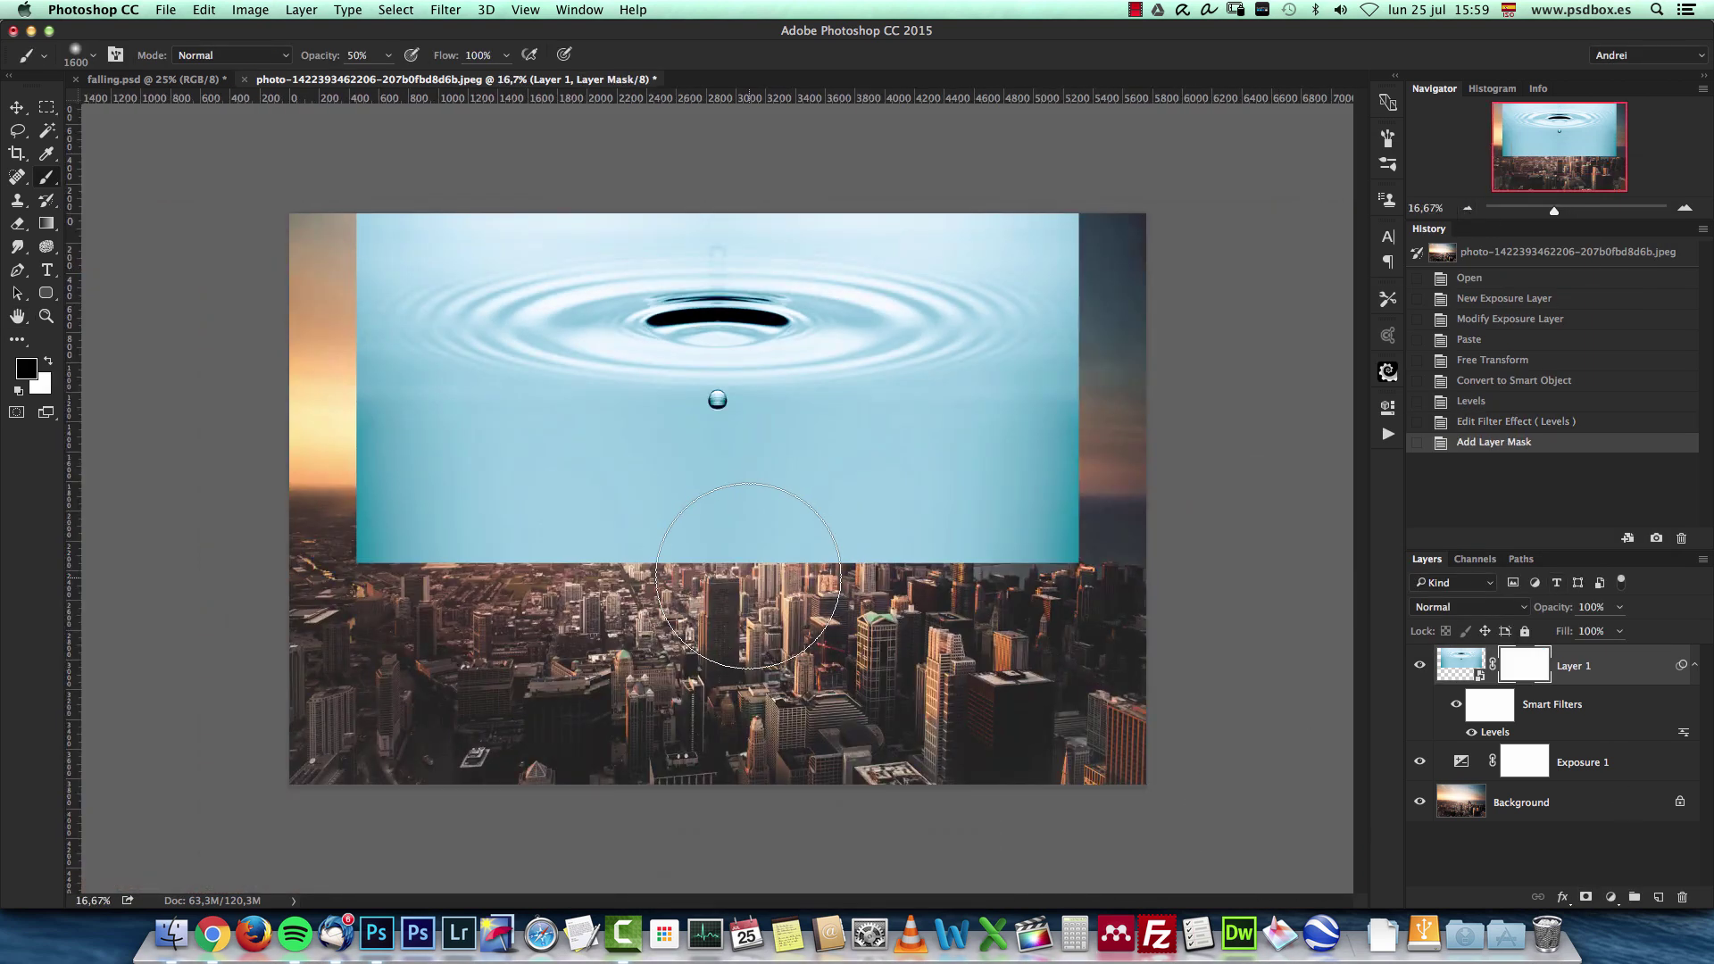
left_click(43, 226)
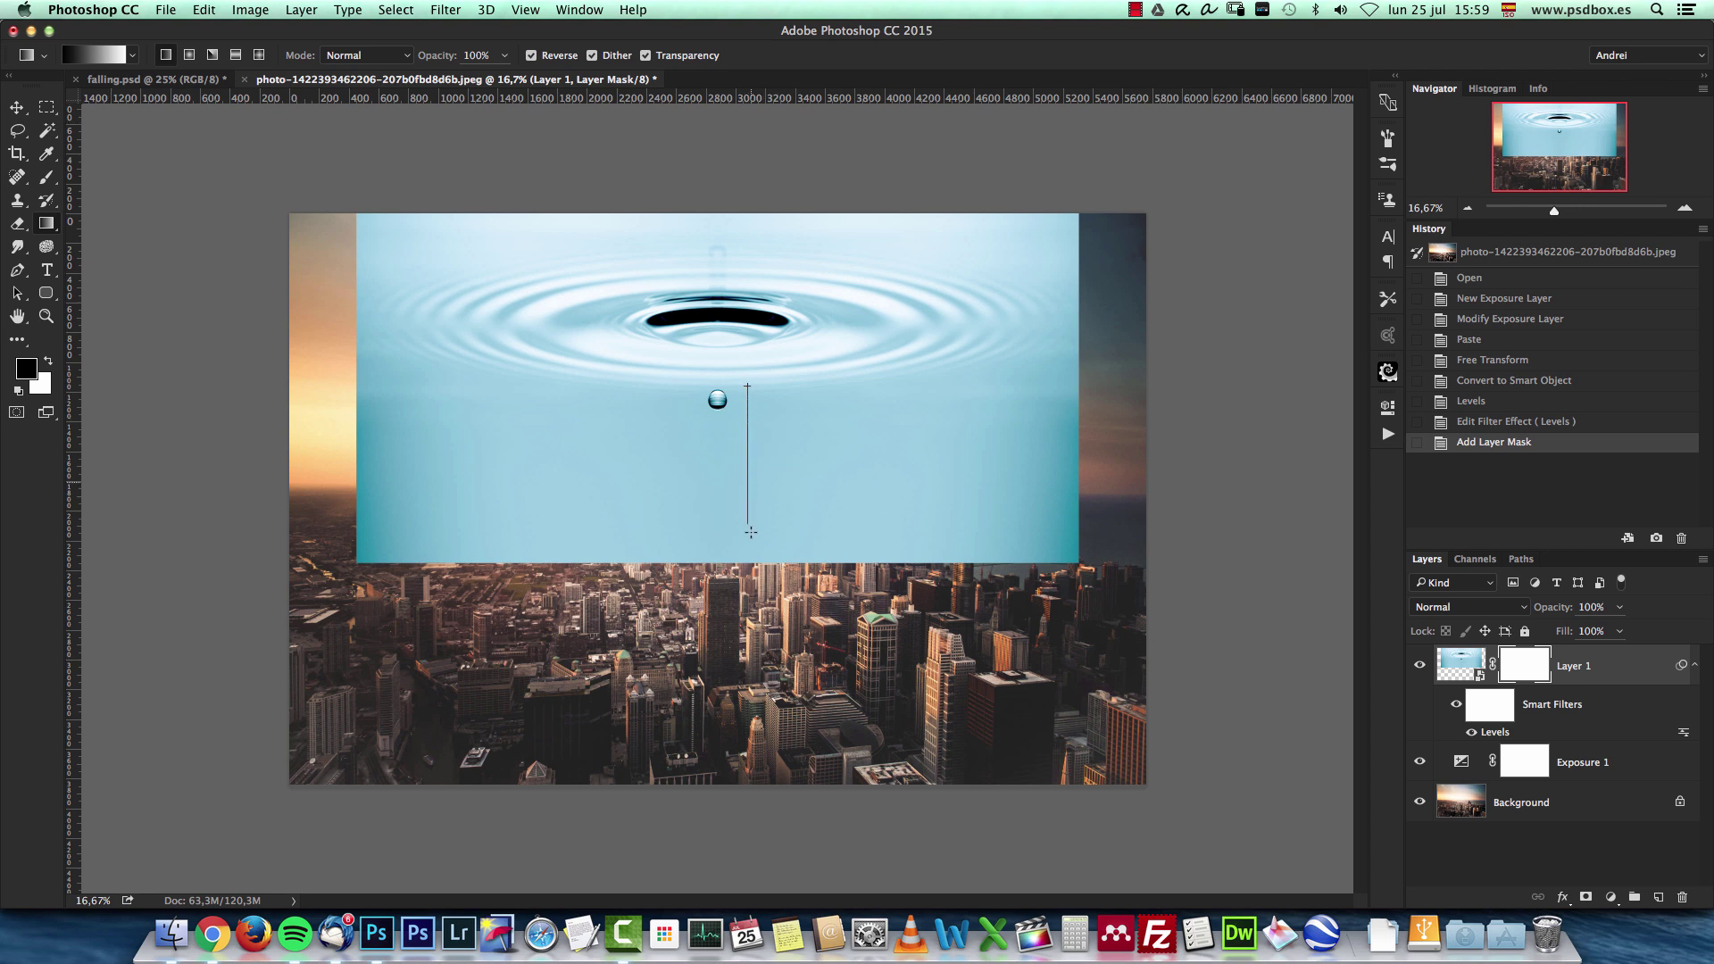
left_click_drag(748, 552, 747, 554)
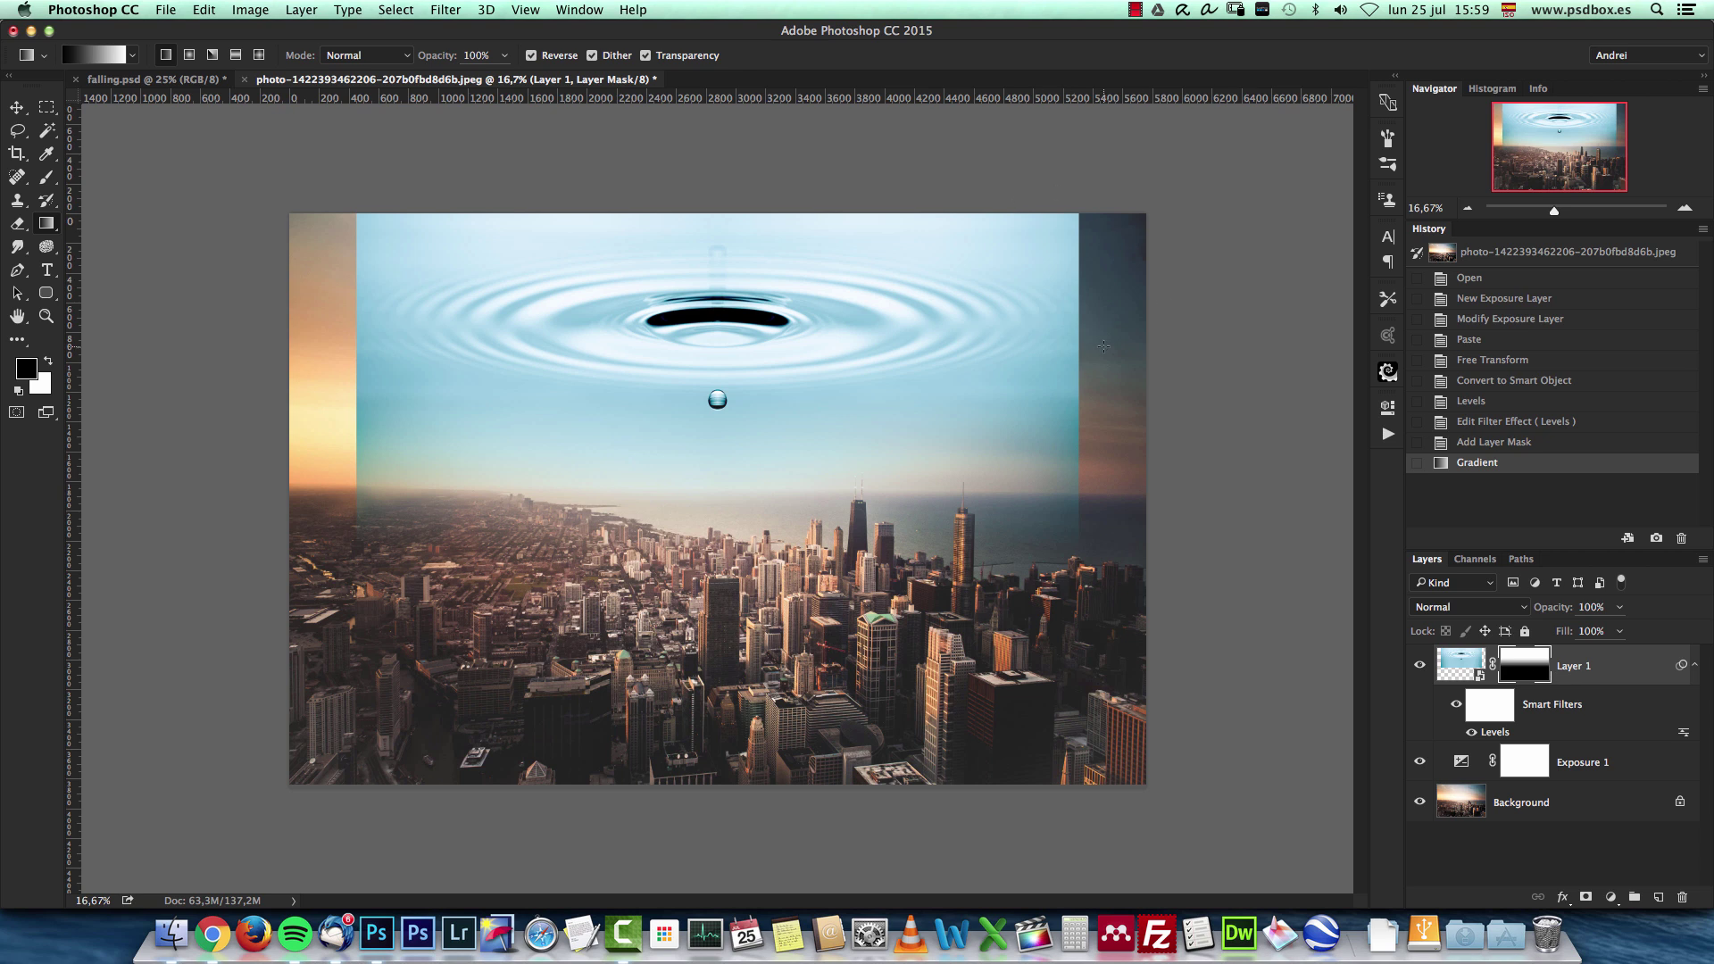
Paint black on the mask with a soft 1000 px brush at 50% opacity to hide the water layer's right edge.
key("b")
key("5")
key("bracketleft")
key("bracketleft")
key("bracketleft")
key("bracketleft")
key("bracketleft")
key("bracketleft")
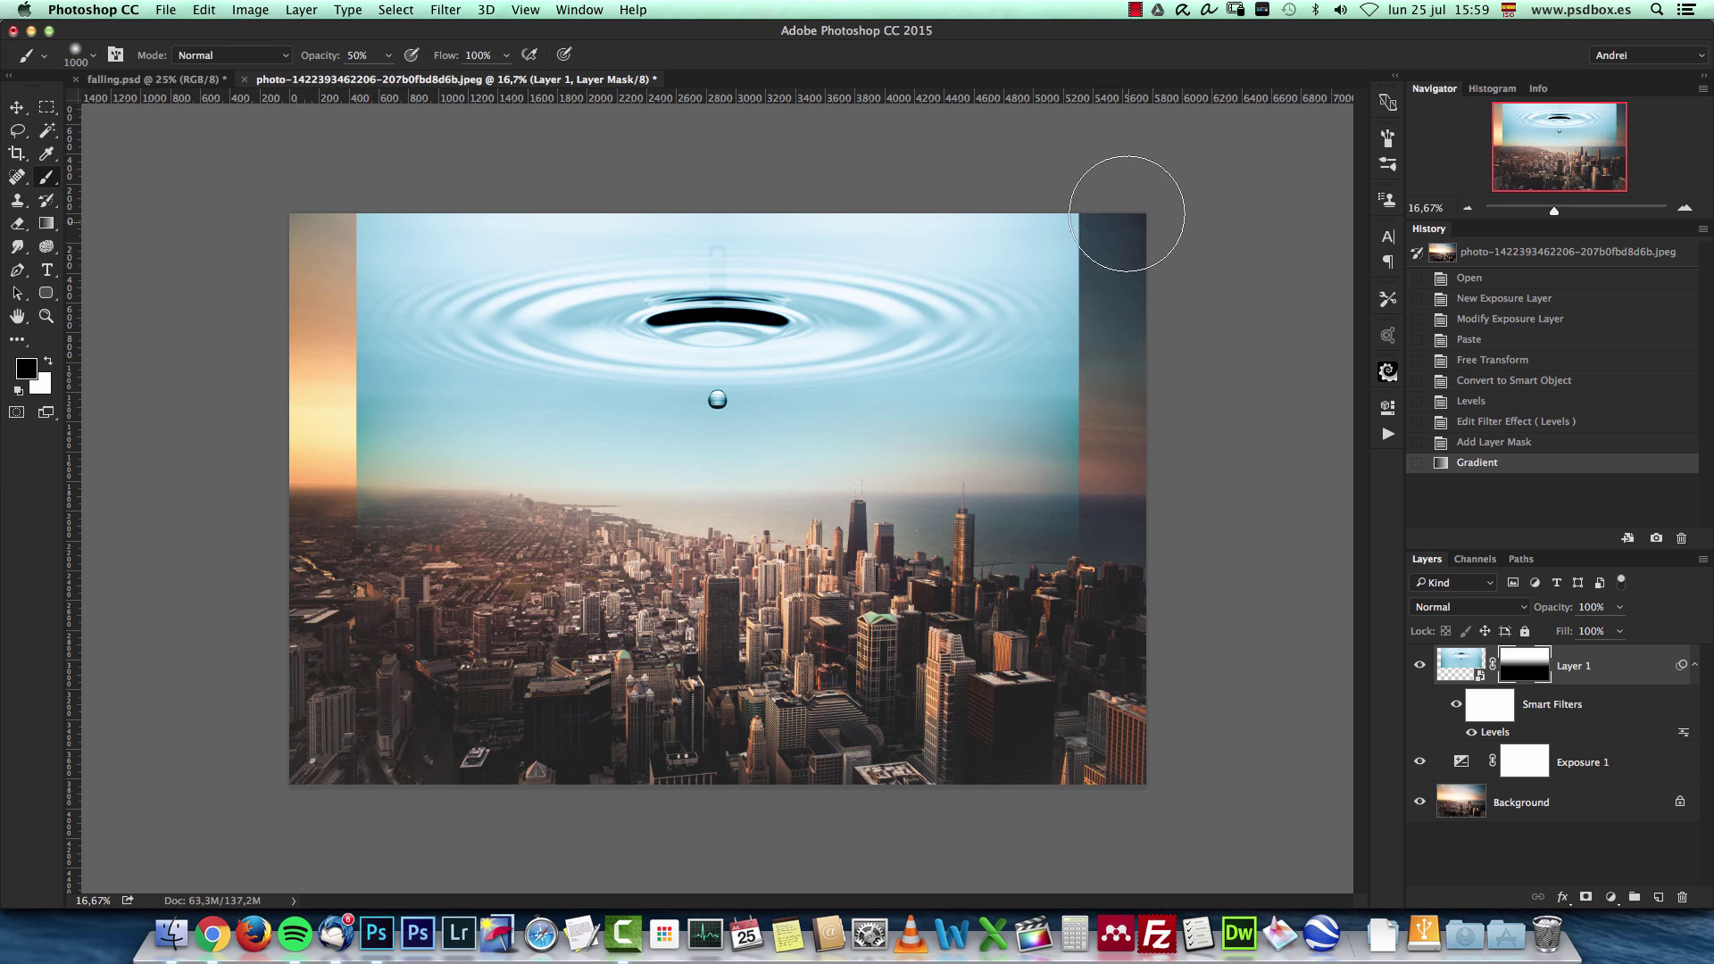
left_click(1126, 214)
left_click(1136, 210)
mouse_move(1145, 219)
left_mouse_down()
mouse_move(1153, 301)
mouse_move(1150, 201)
mouse_move(1133, 420)
mouse_move(1099, 569)
mouse_move(1144, 306)
mouse_move(1109, 569)
mouse_move(1173, 268)
mouse_move(1148, 393)
left_mouse_up()
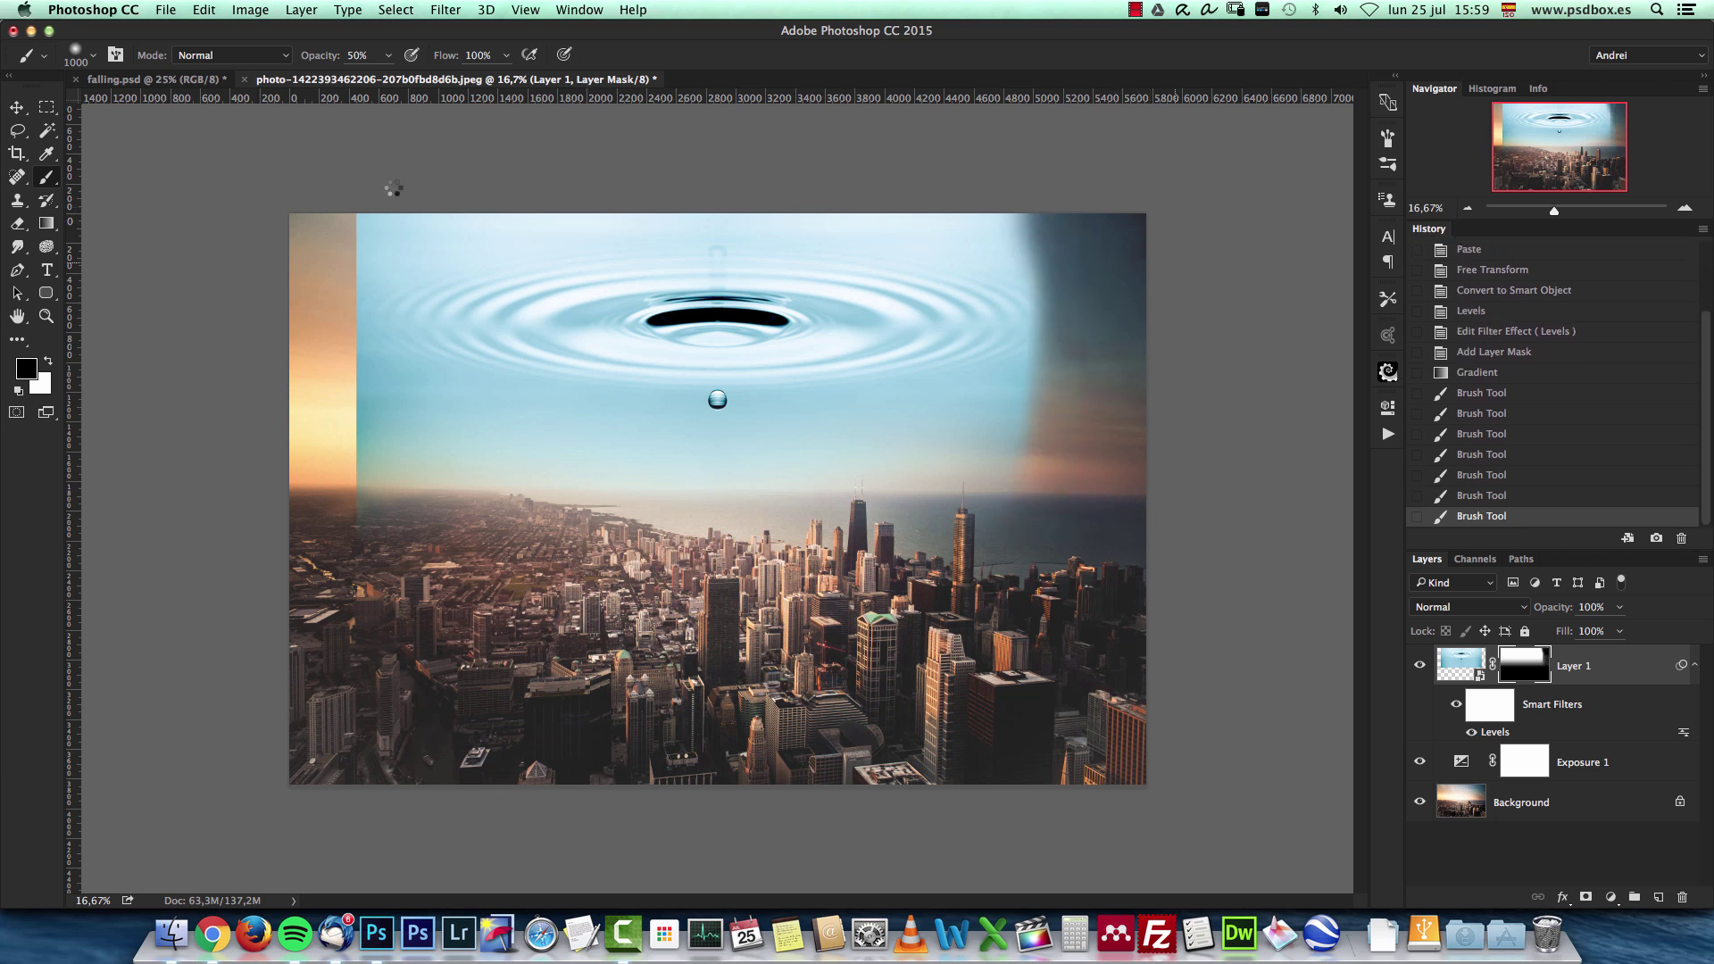
Mask out the water layer's left edge and soften its remaining borders with a 1700 px brush at 20% flow.
left_click(298, 220)
left_click(300, 254)
left_click(303, 245)
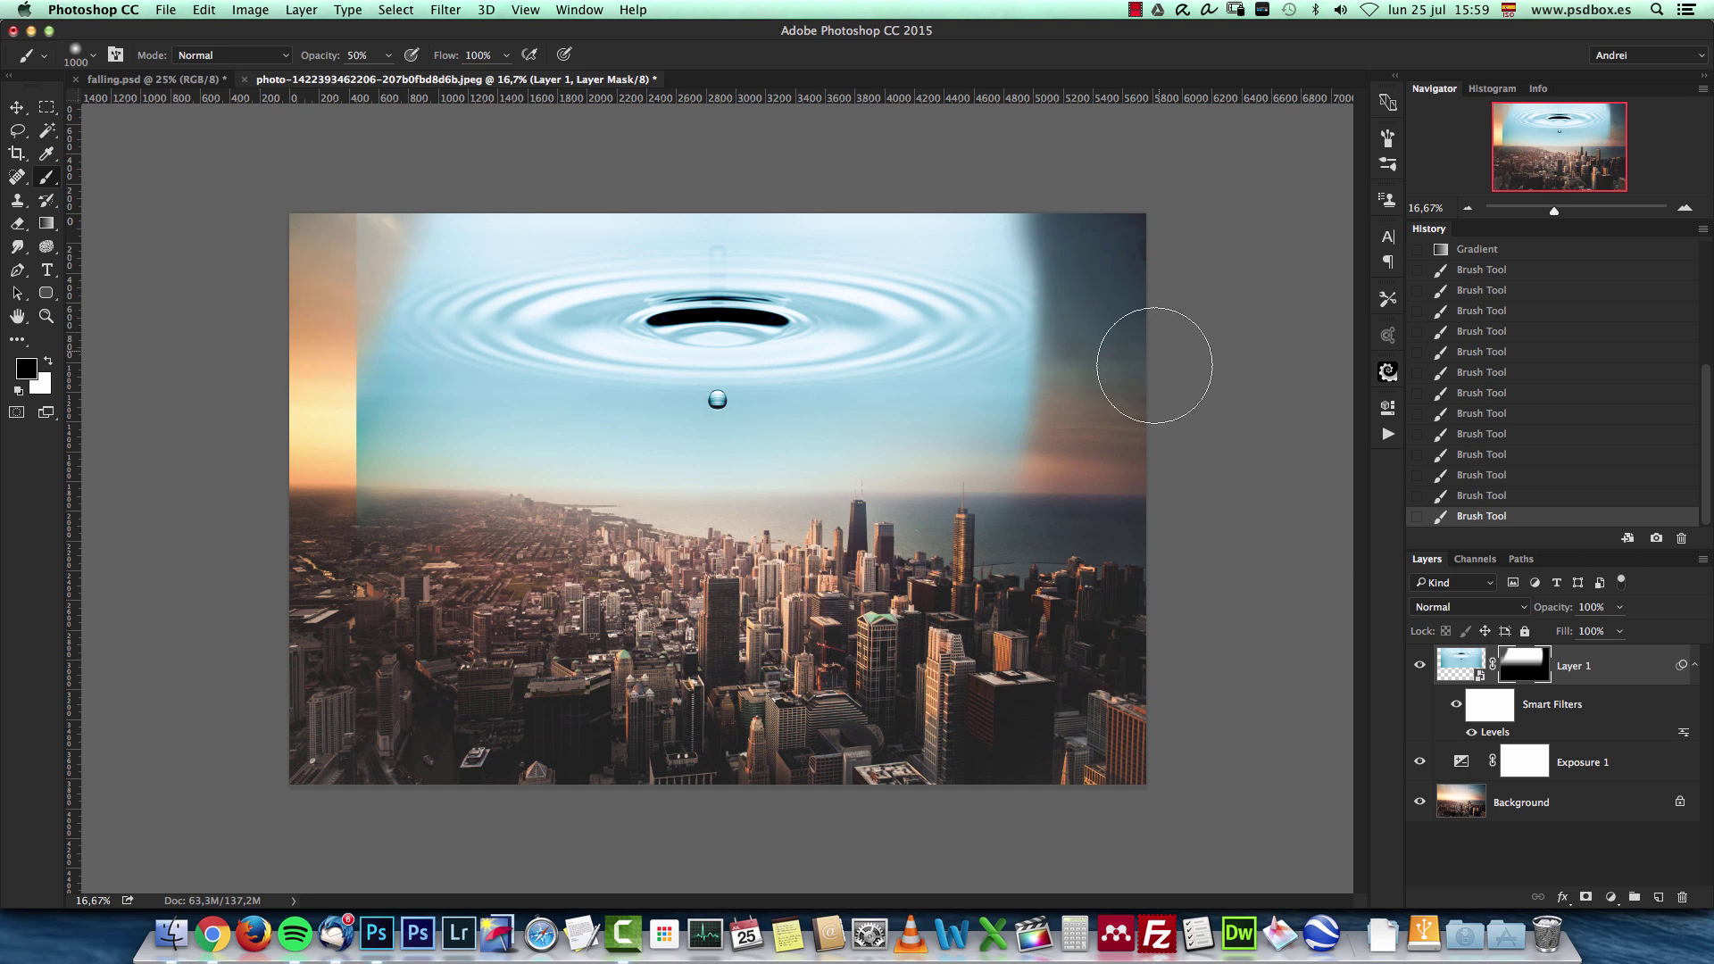
left_click(329, 238)
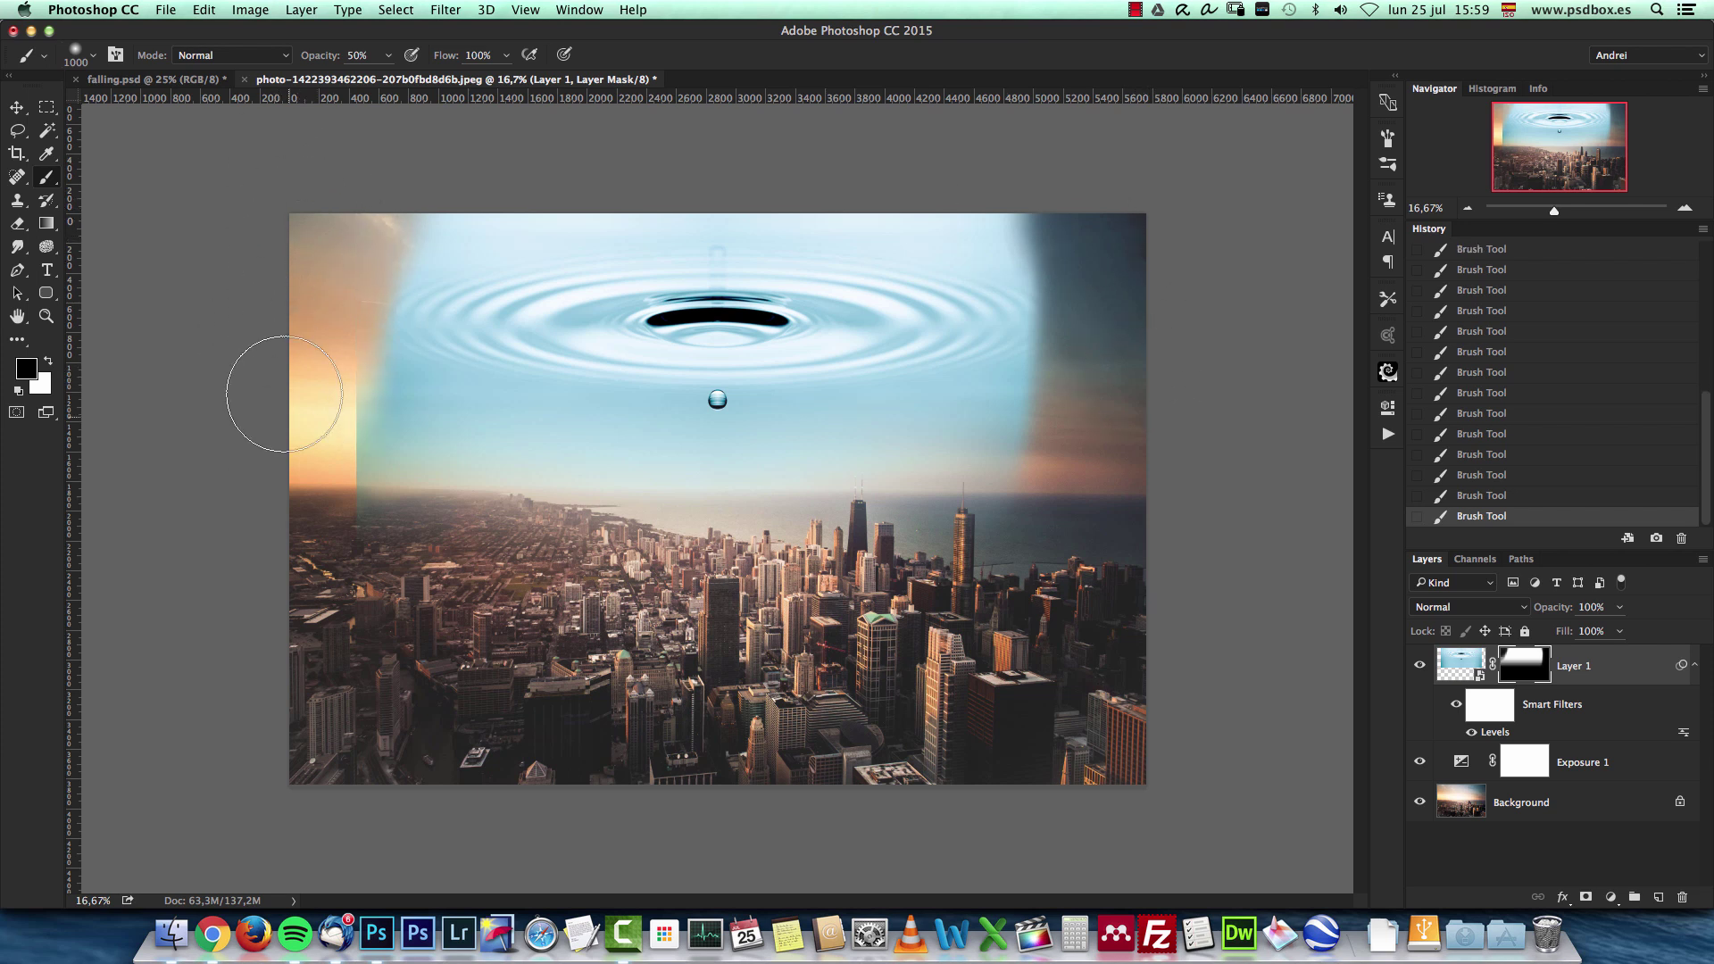
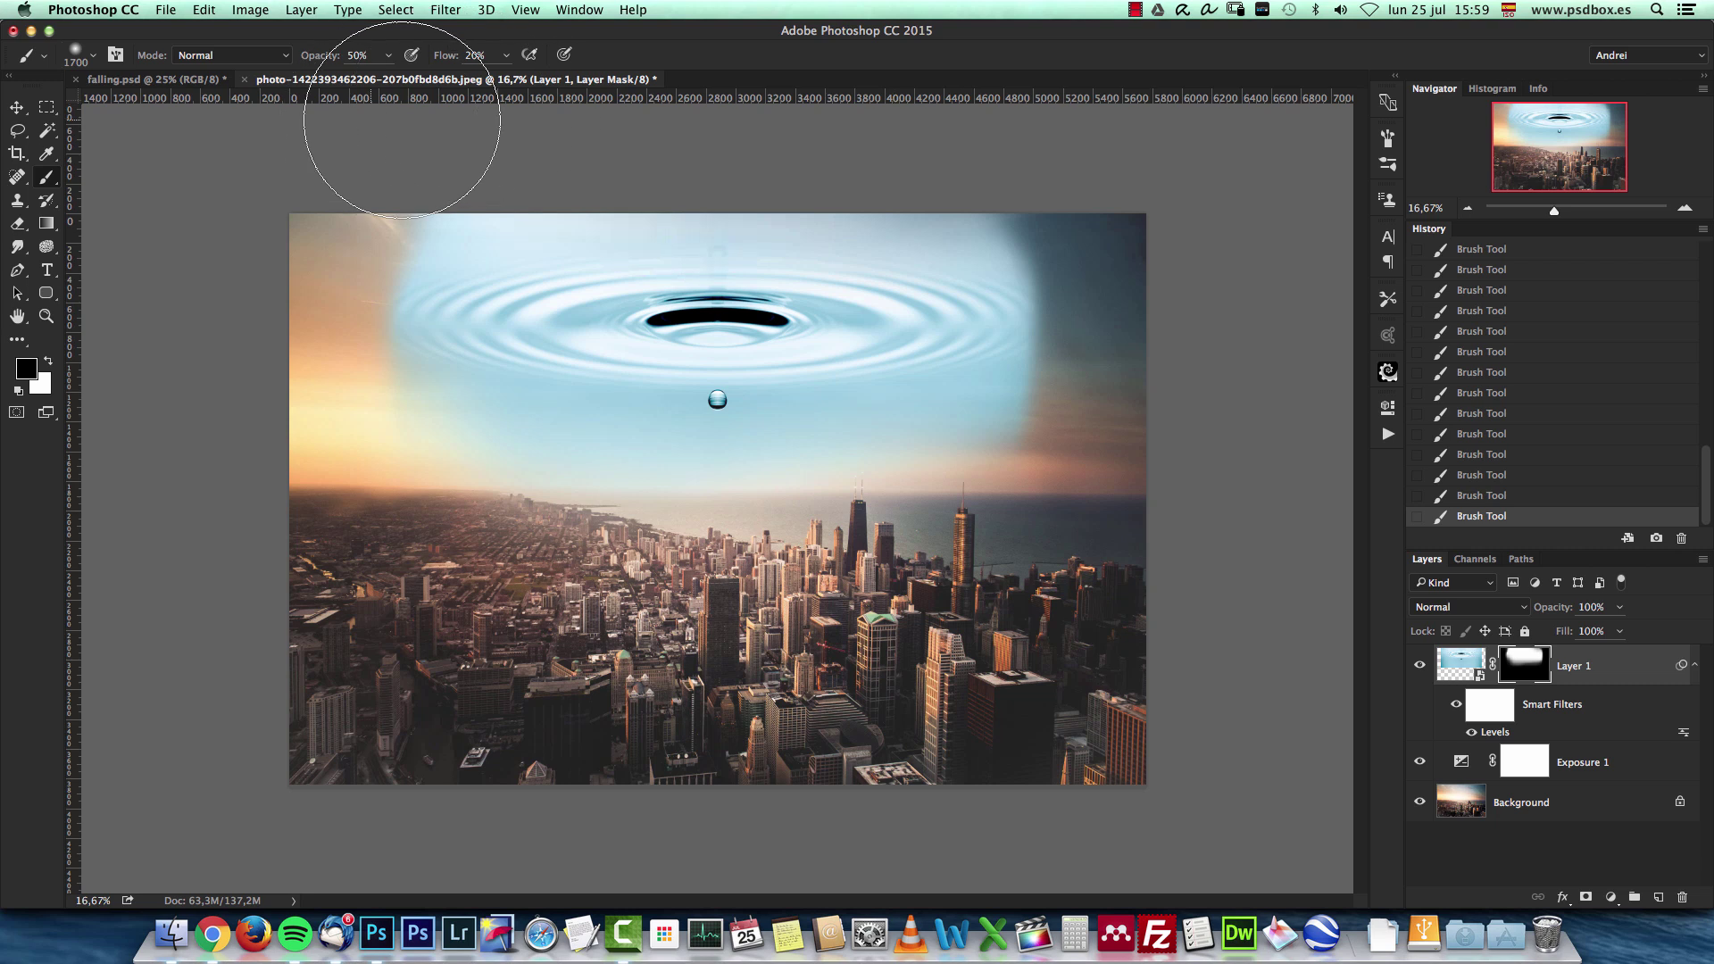
mouse_move(1125, 521)
left_mouse_down()
mouse_move(1075, 529)
mouse_move(1110, 489)
mouse_move(1160, 522)
mouse_move(1138, 531)
mouse_move(1131, 577)
left_mouse_up()
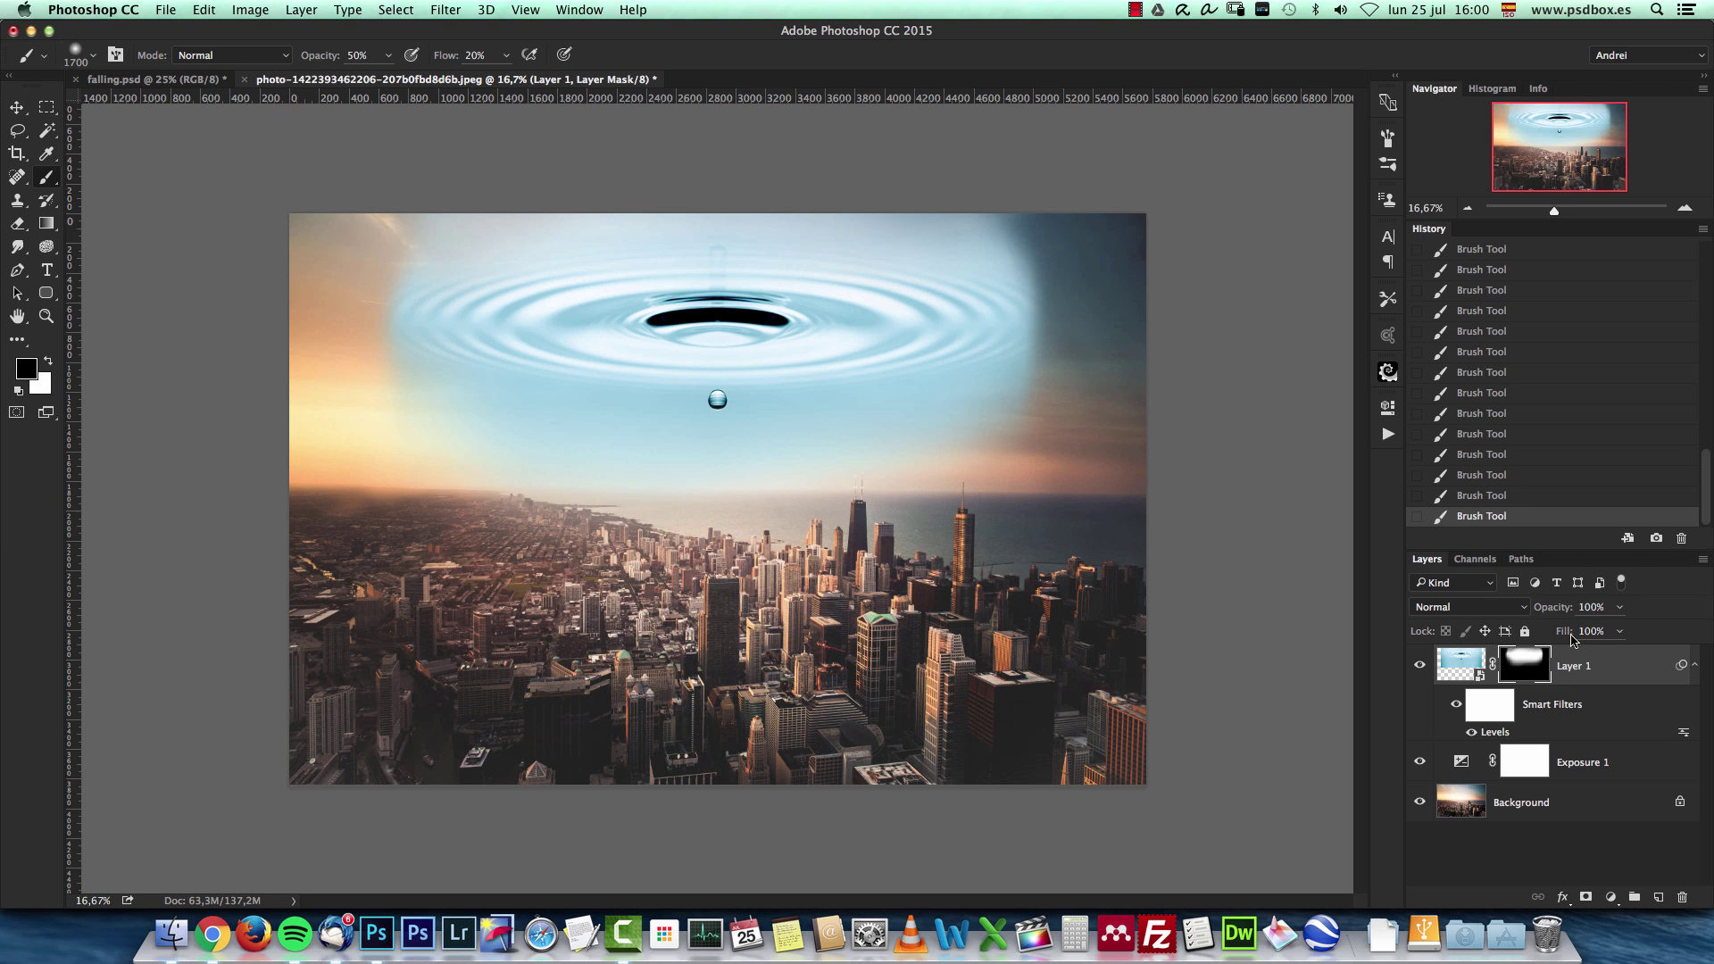
Try moving the water-drop layer's black This Layer slider in Blend If Gray to 30, and return it to 0.
left_click(1684, 209)
left_click_drag(1560, 141, 1562, 114)
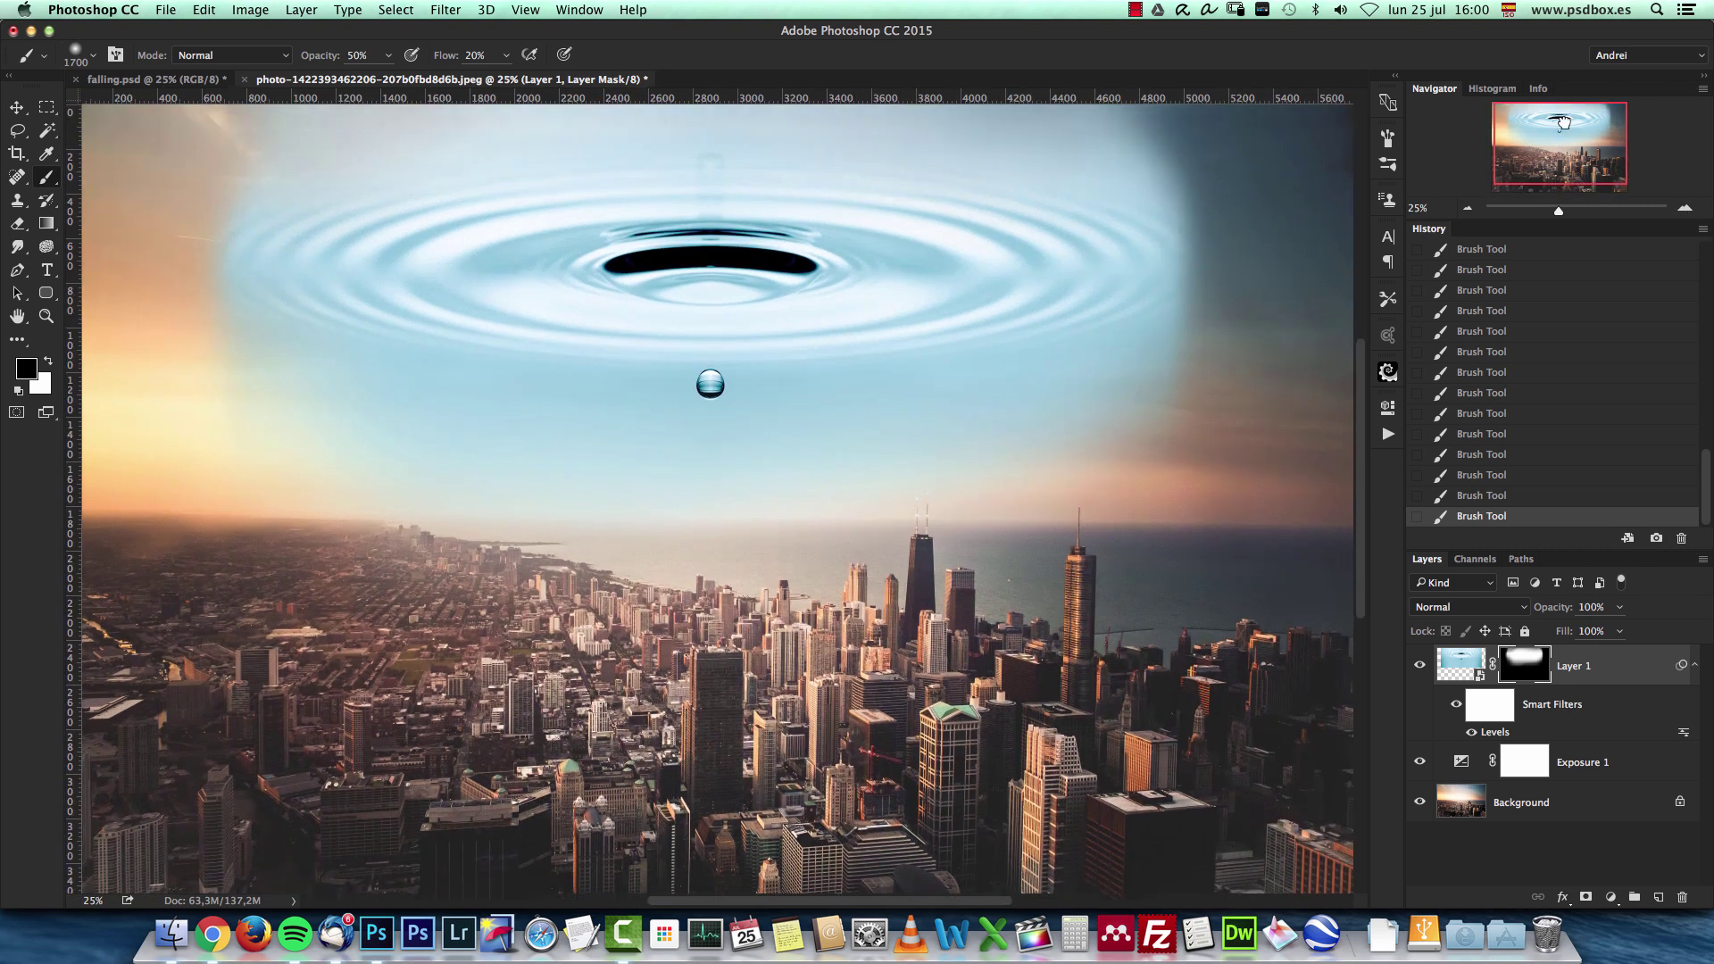
double_click(1629, 668)
mouse_move(1294, 151)
left_mouse_down()
mouse_move(1262, 181)
mouse_move(1319, 175)
left_mouse_up()
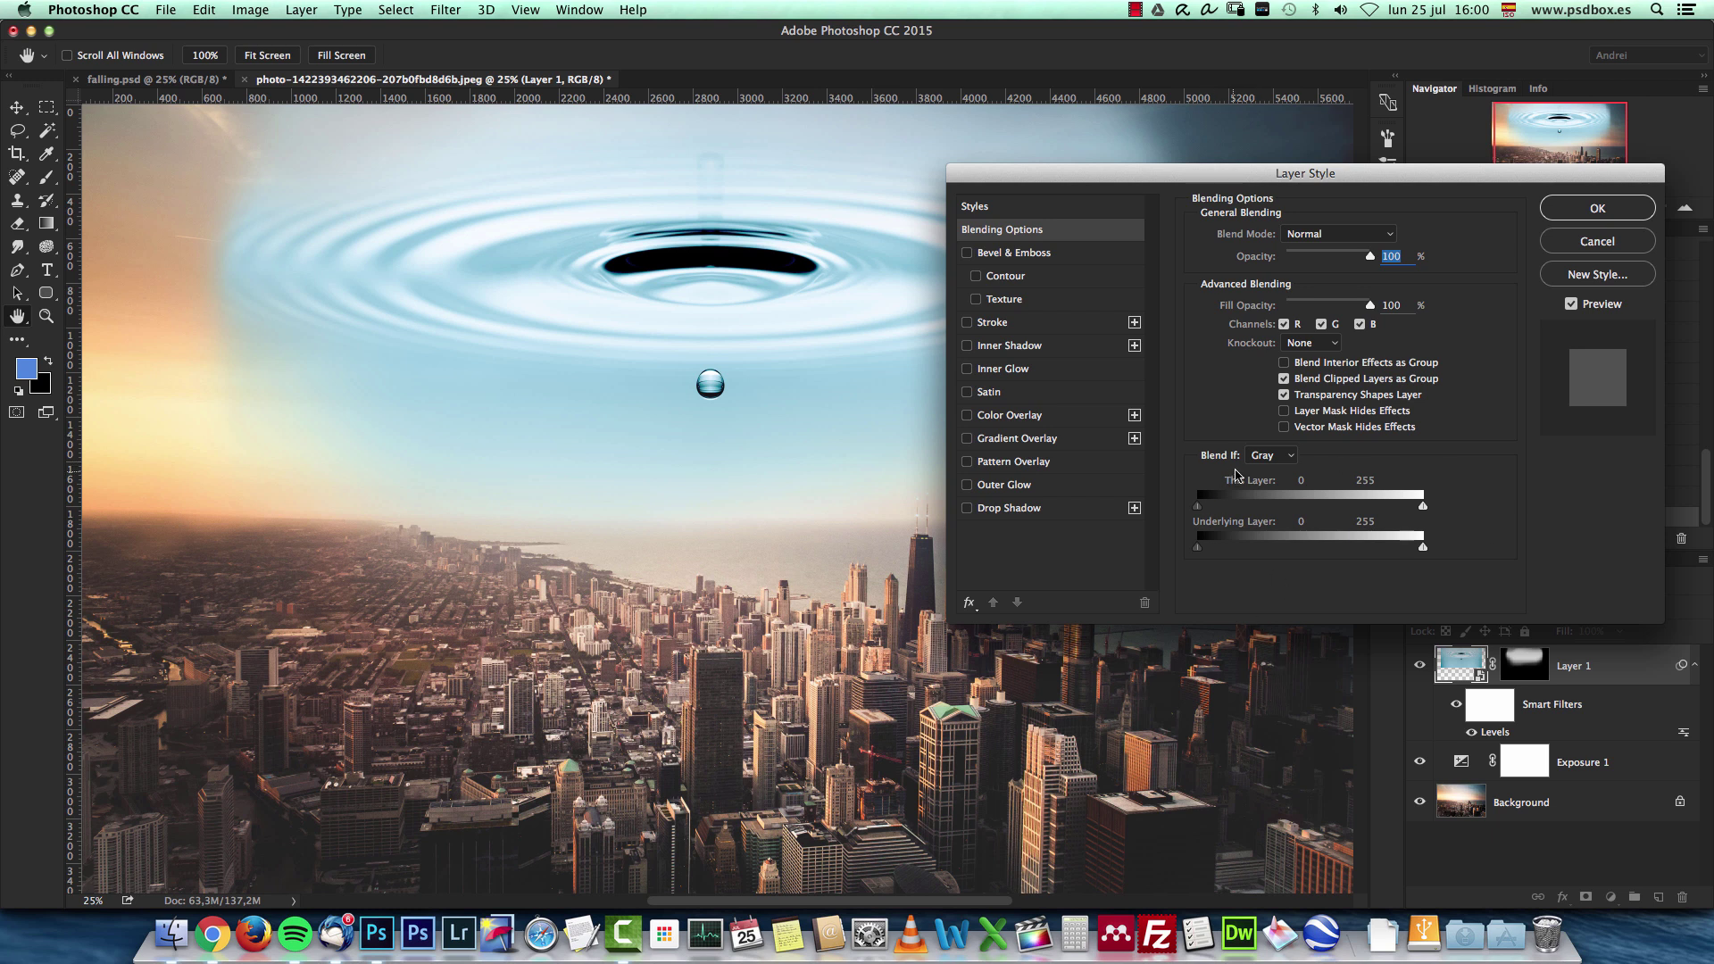
left_click(1282, 457)
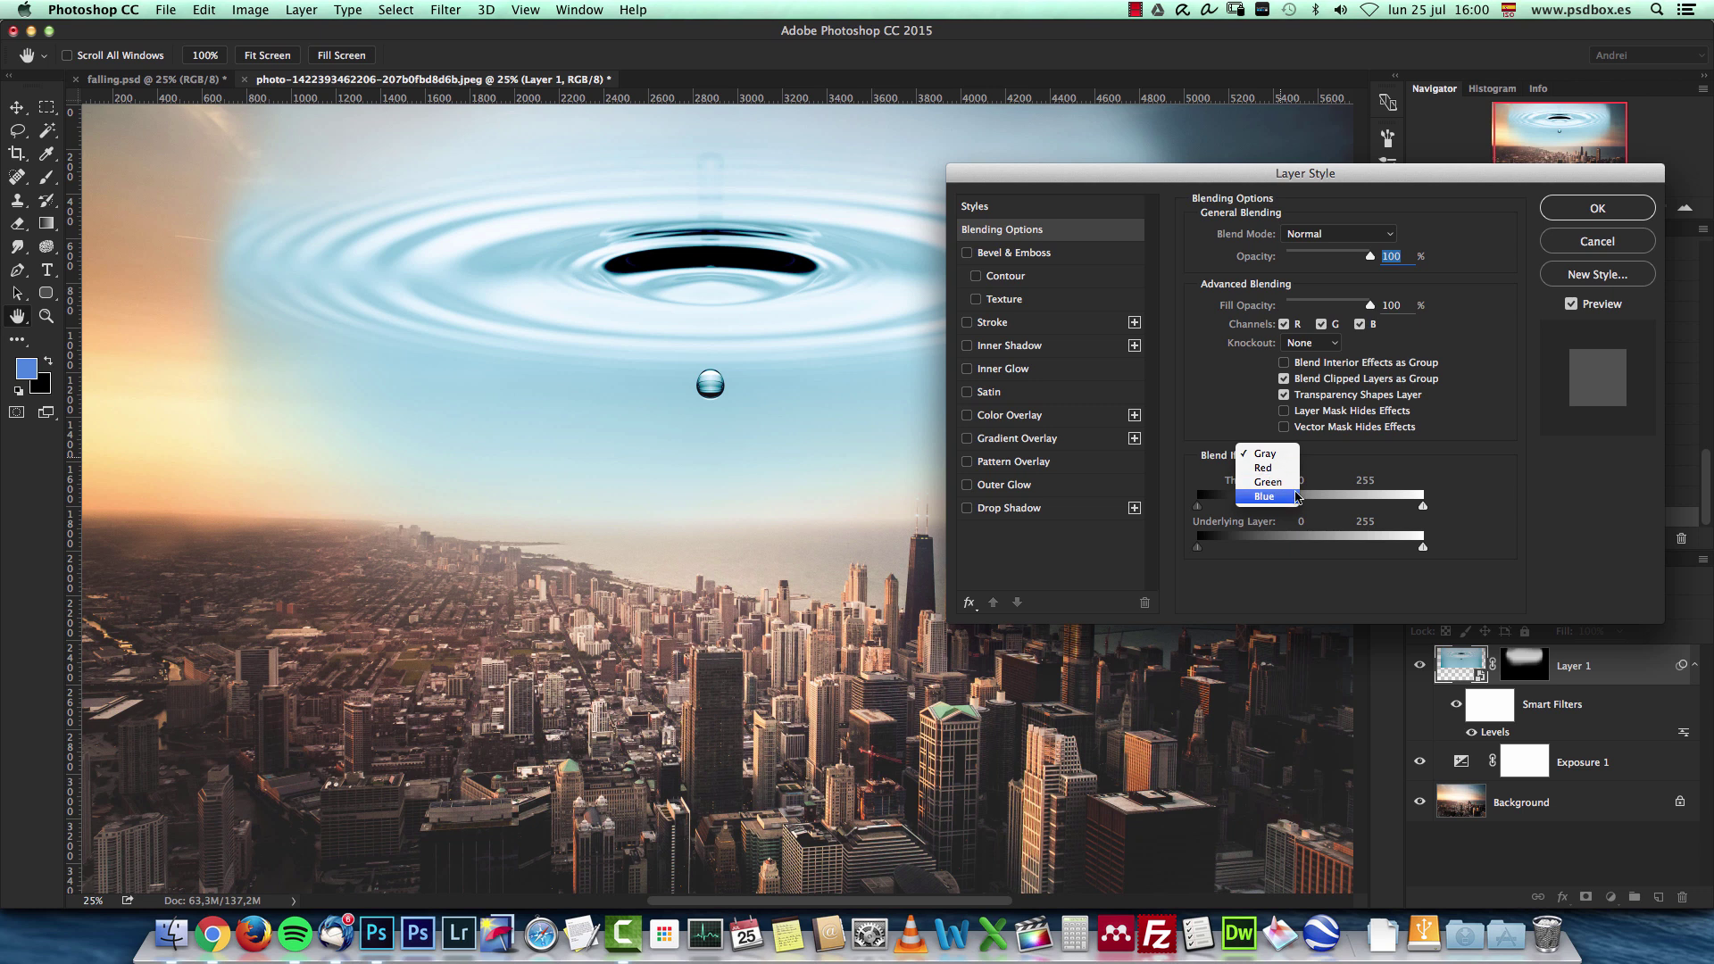
left_click(1399, 465)
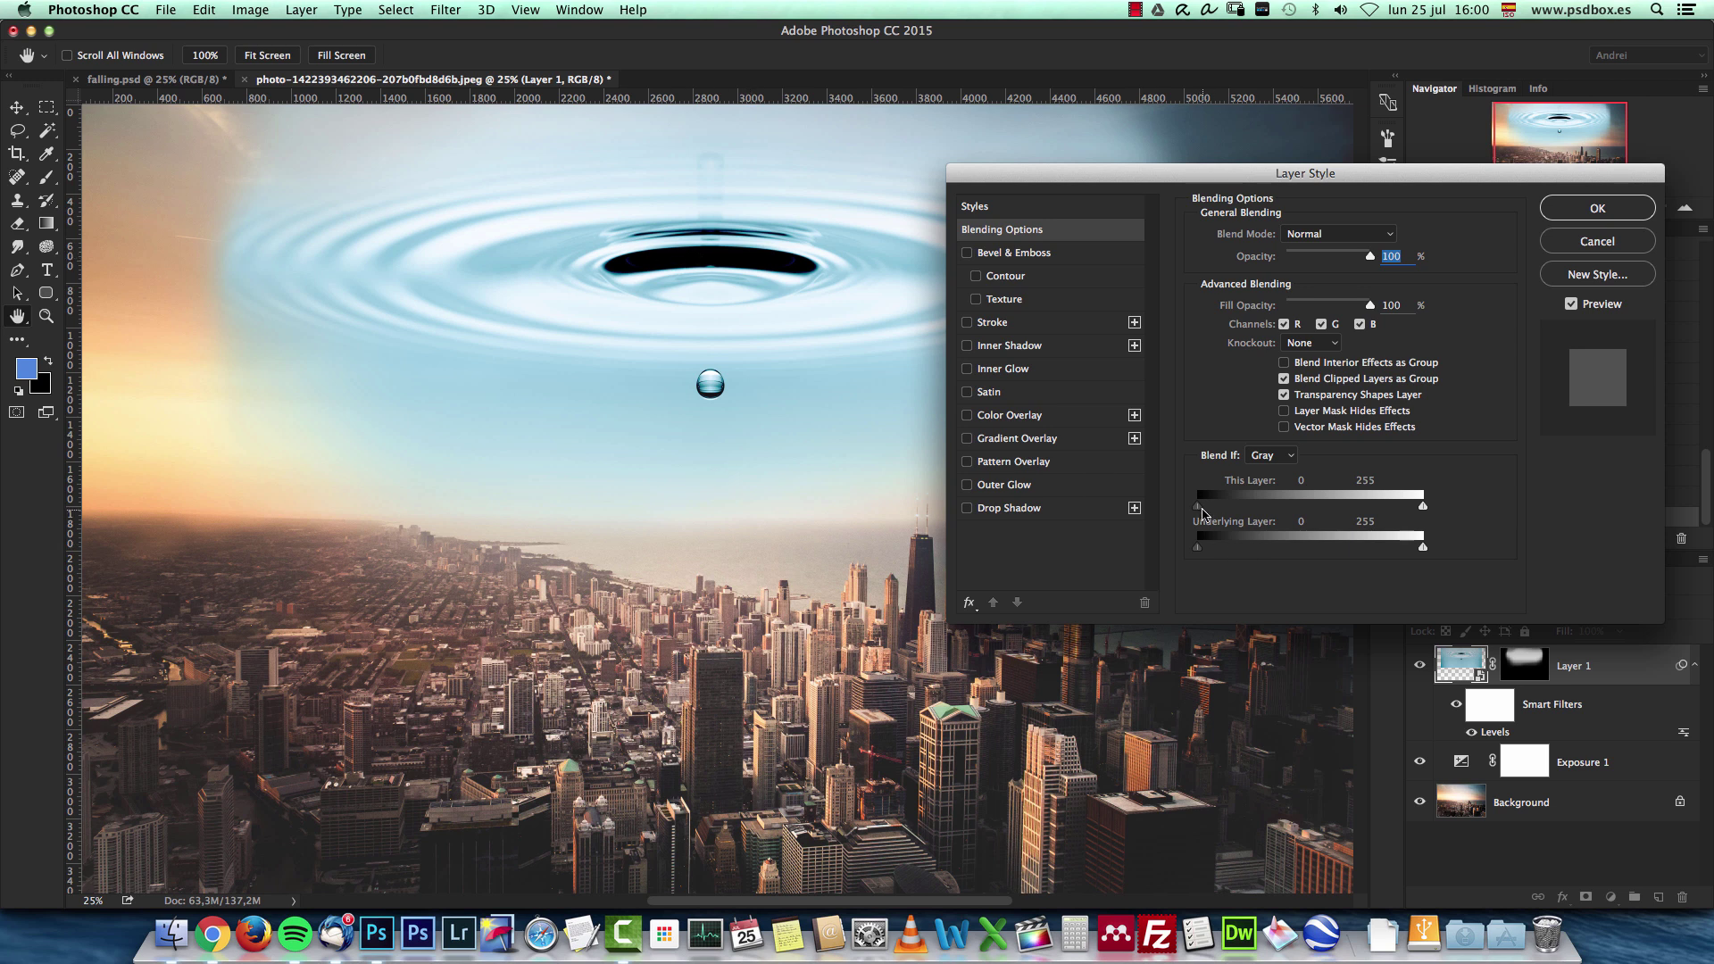
left_click_drag(1199, 511, 1224, 511)
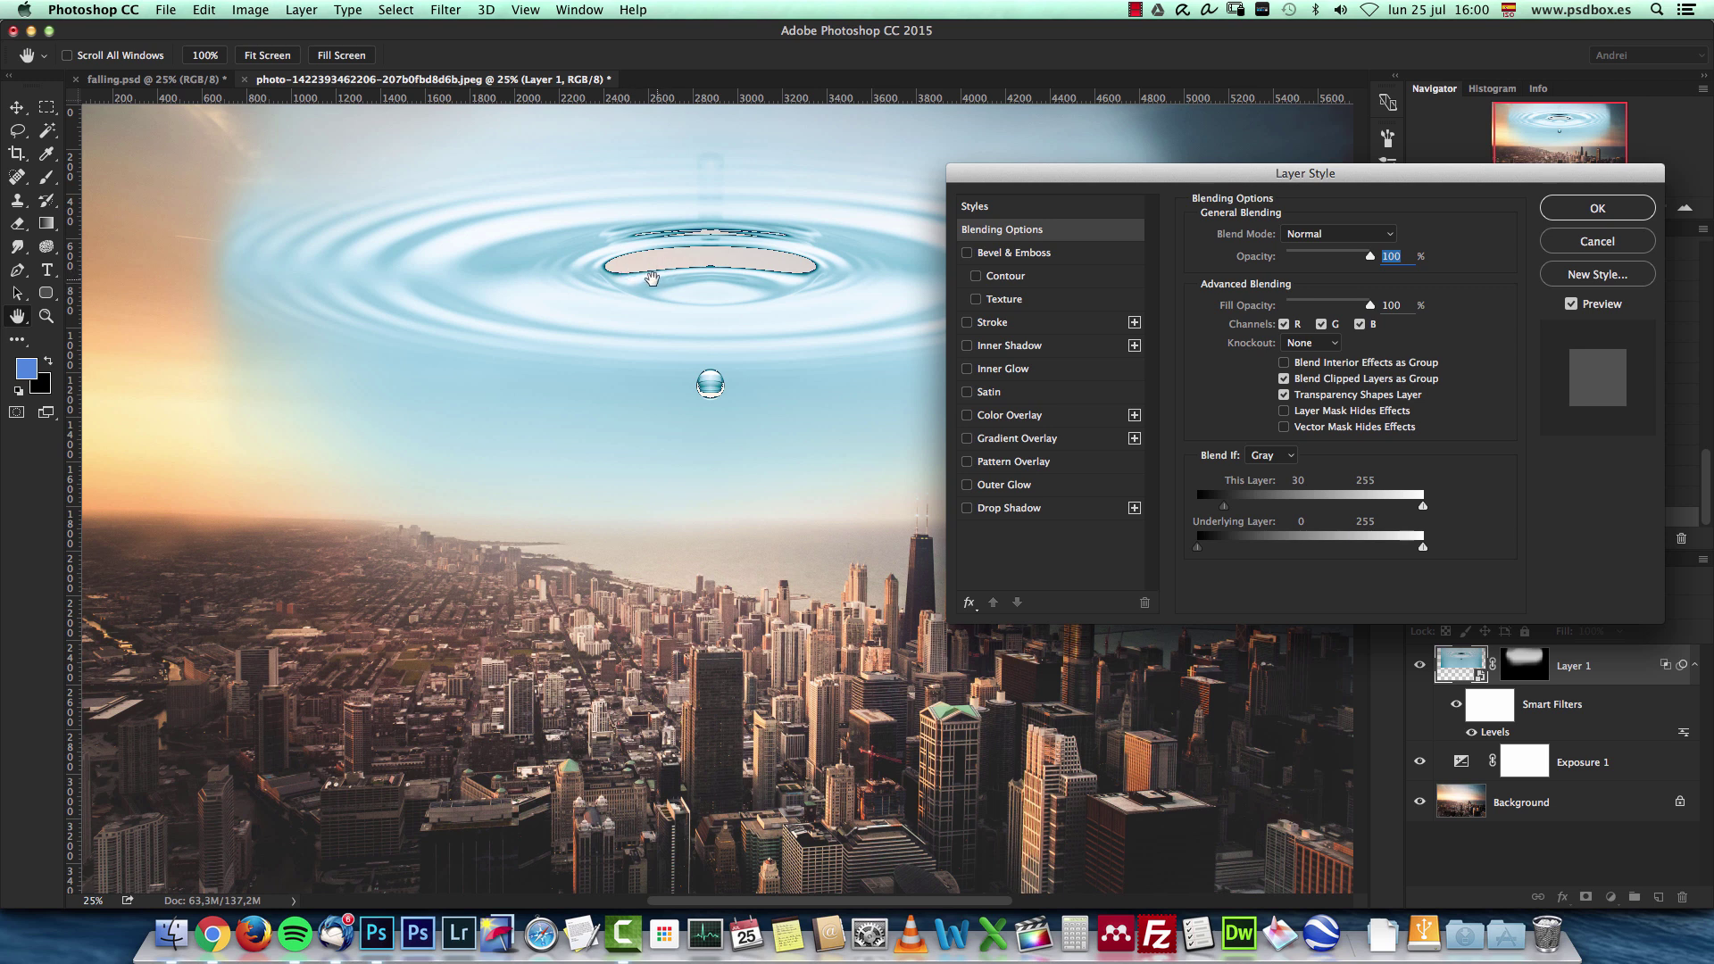
left_click_drag(1225, 506, 1197, 506)
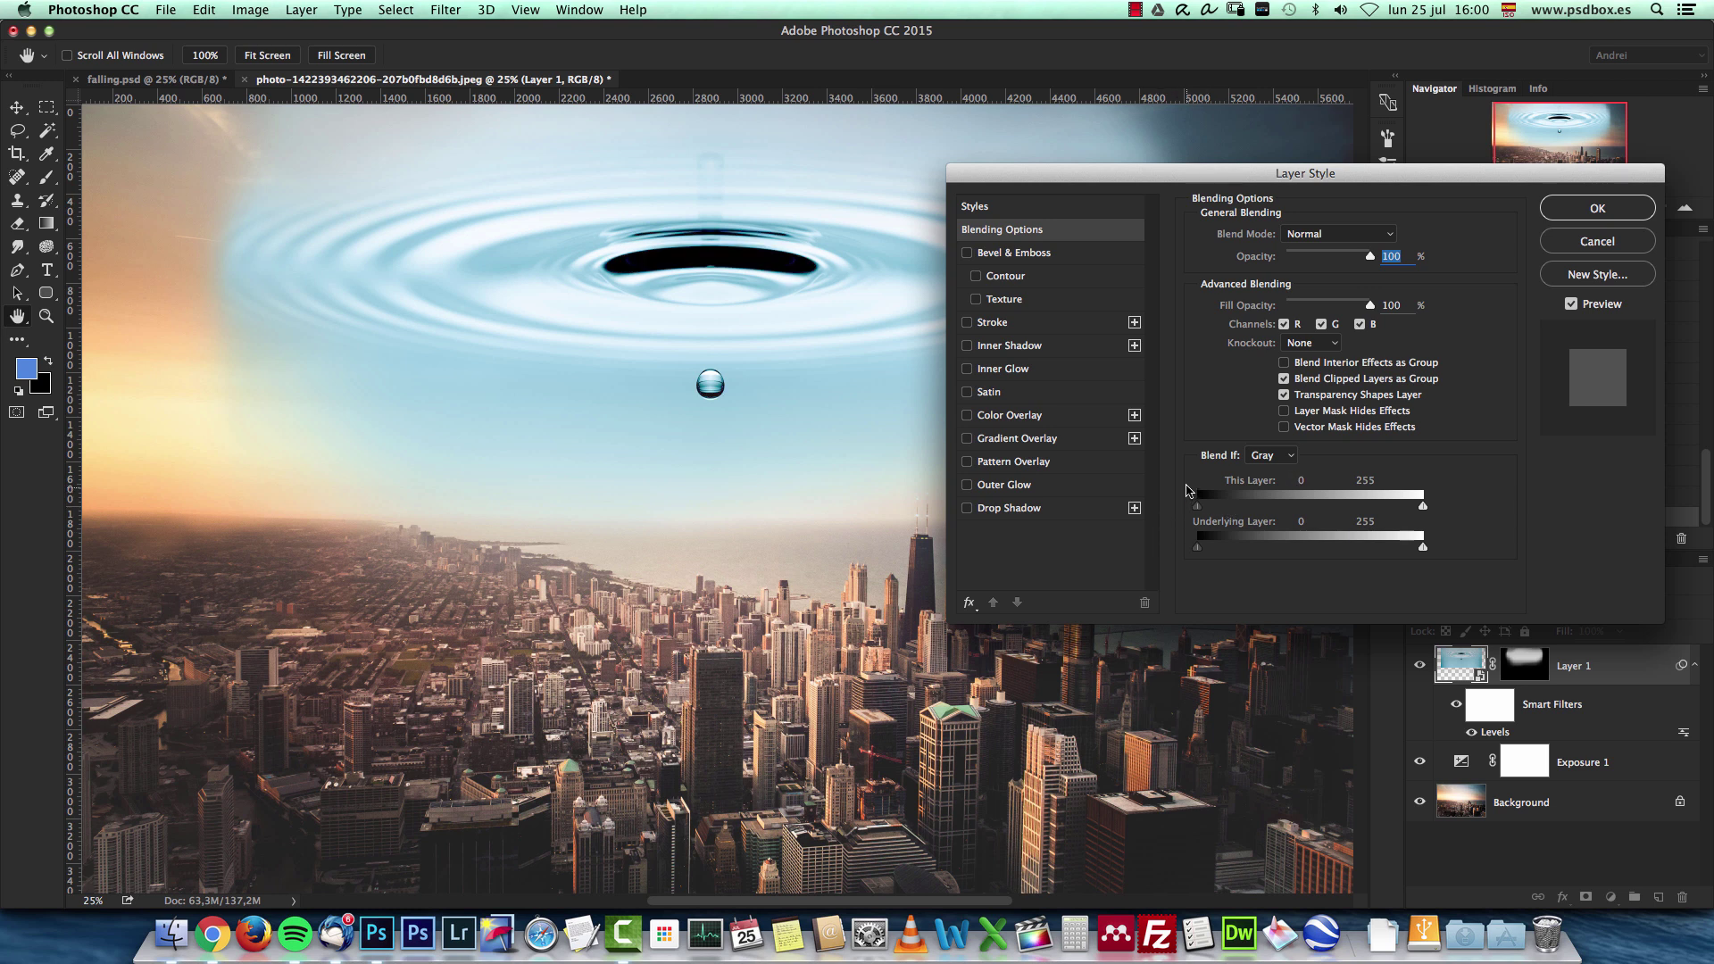
Try splitting the black This Layer slider to 0 / 124, rejoin it at 0, and cancel the layer style changes.
key("alt")
left_click_drag(1198, 507, 1309, 520)
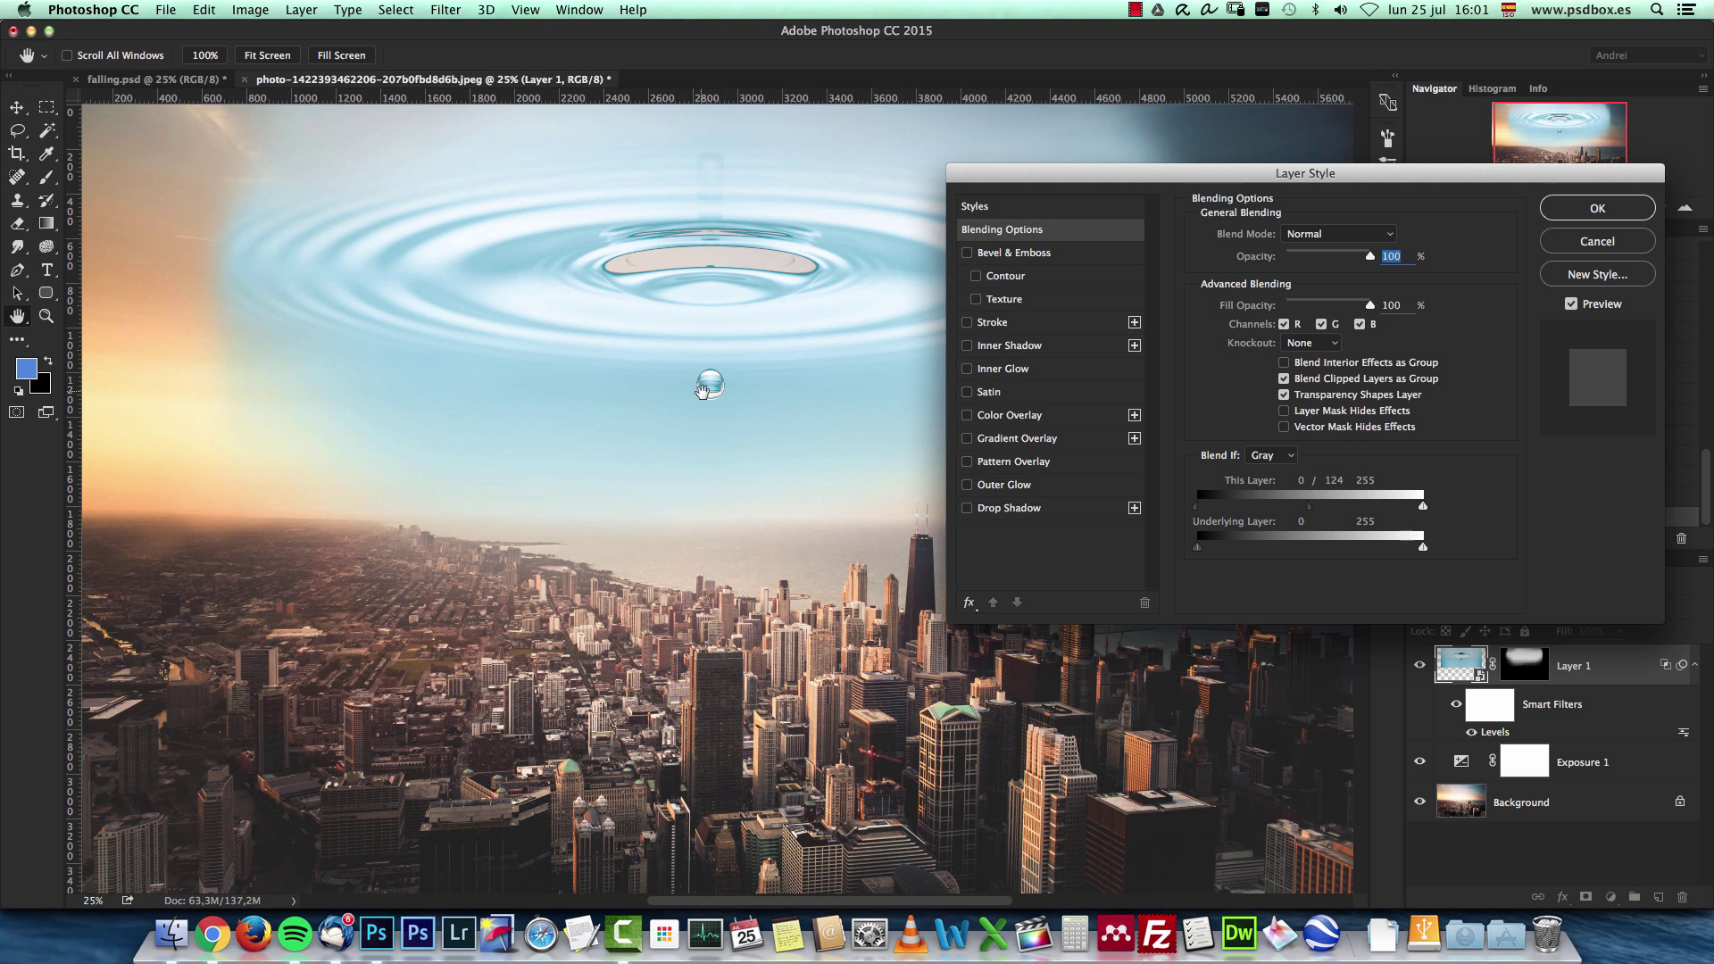
left_click_drag(1287, 507, 1203, 510)
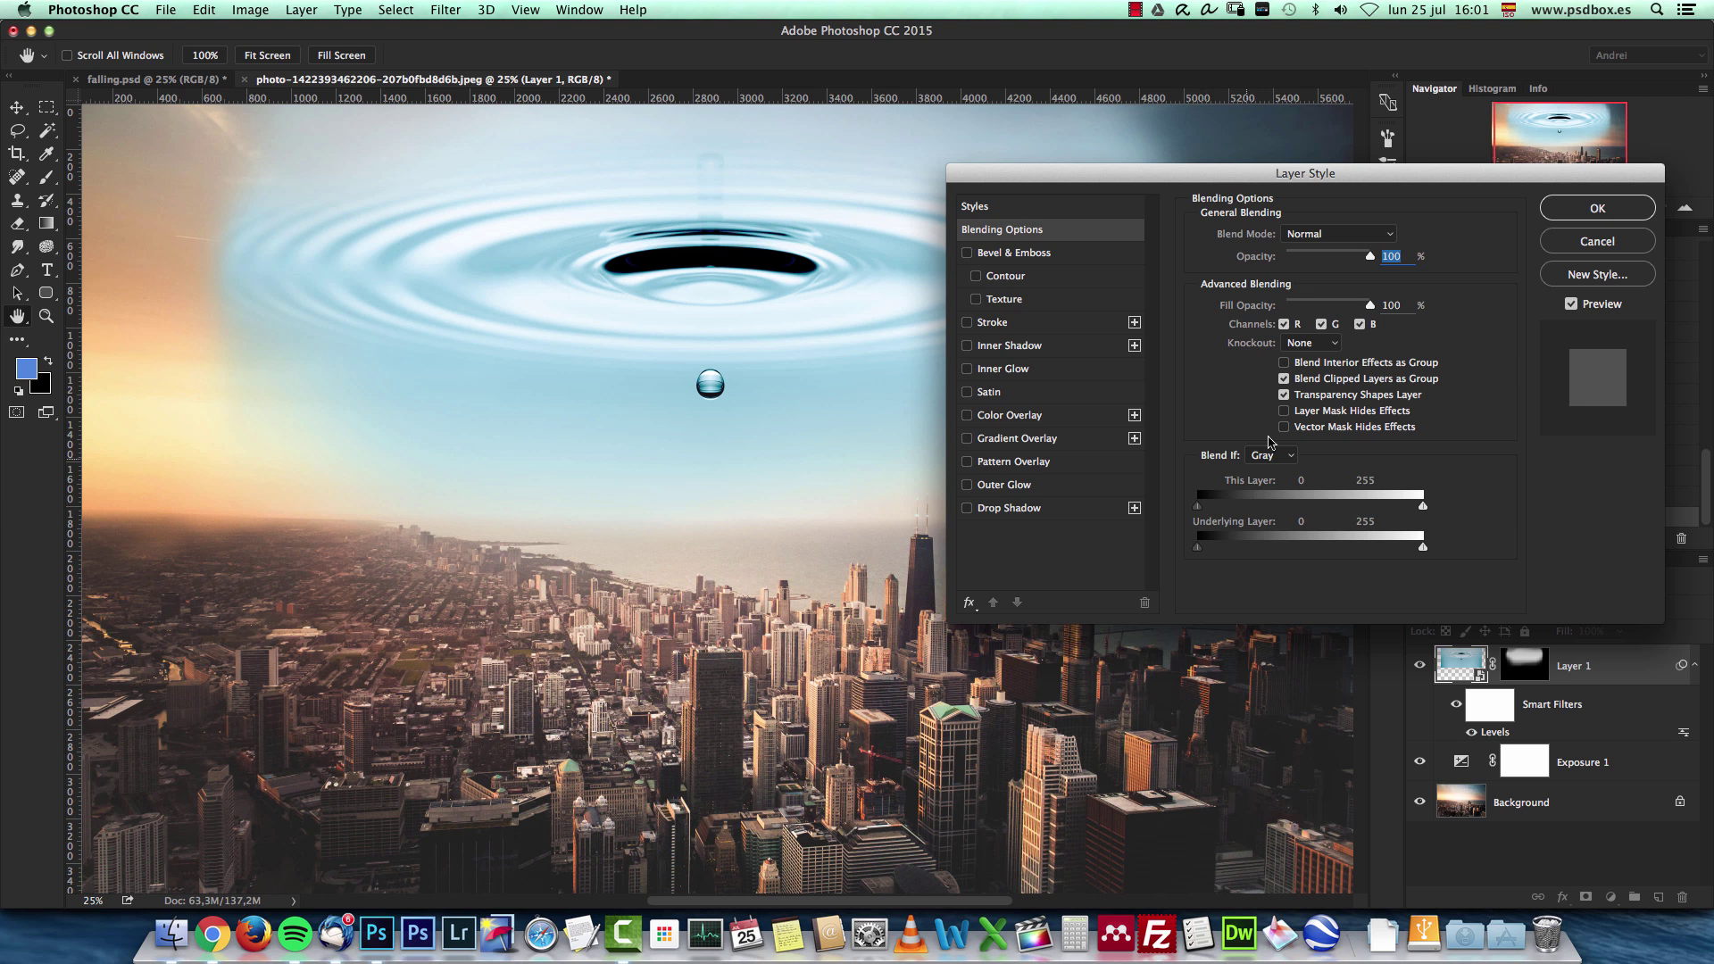
left_click(1583, 241)
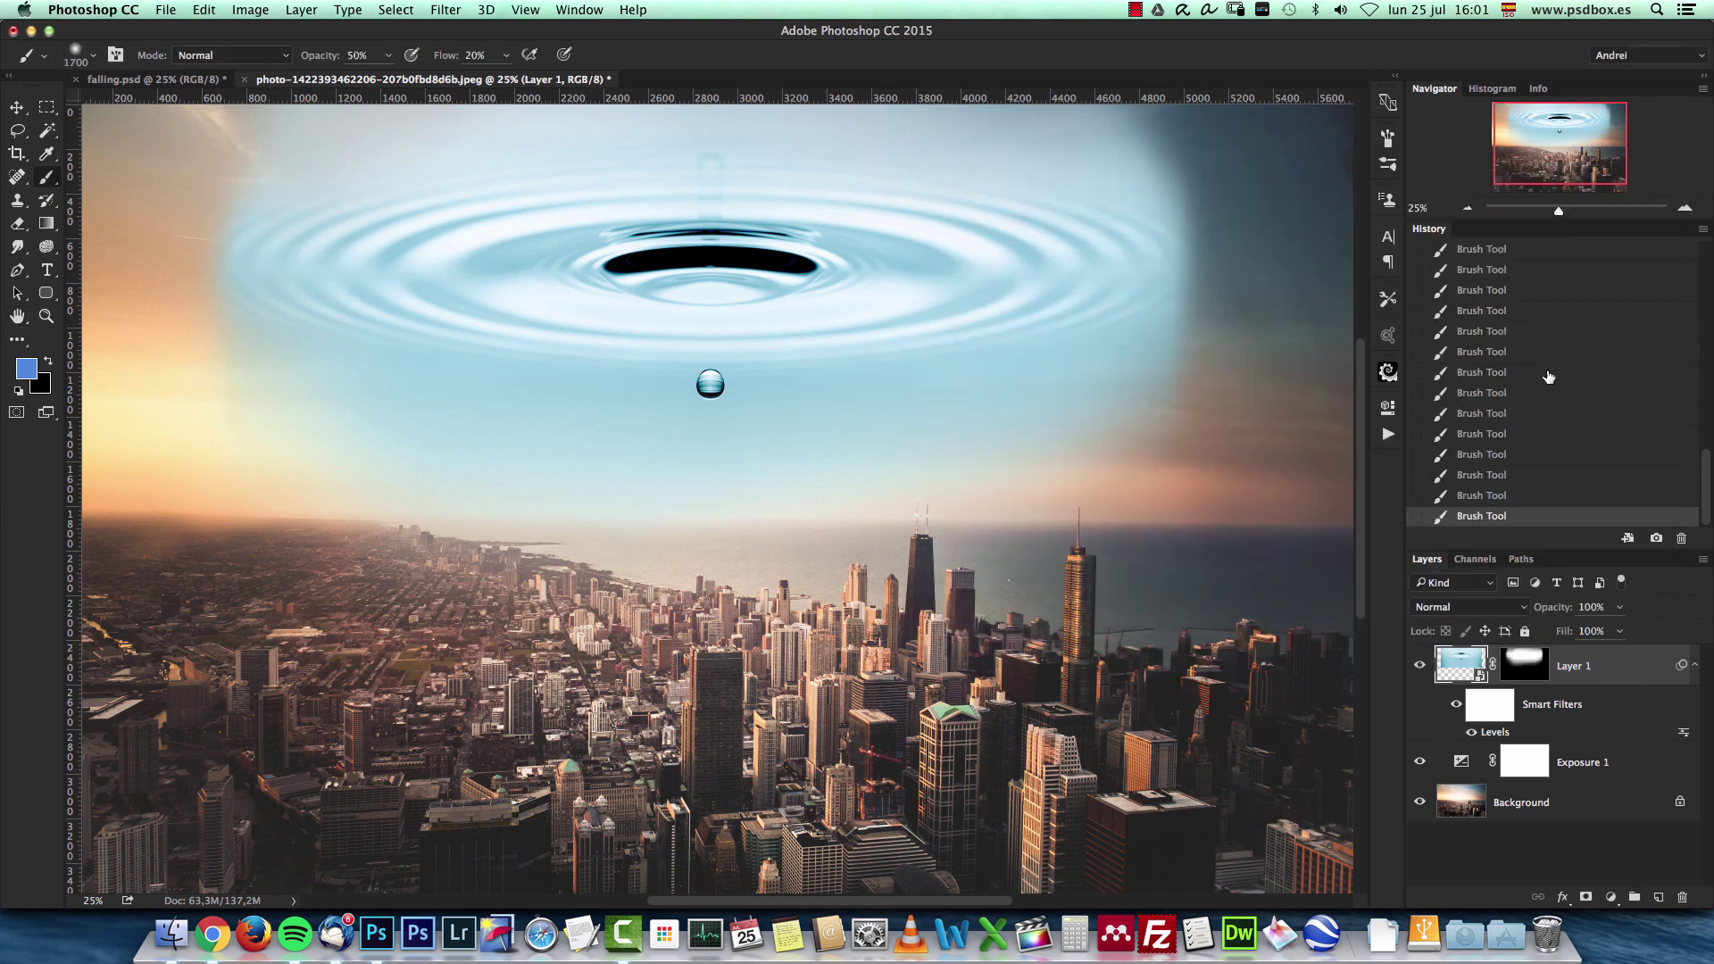
Set the Levels smart filter's black output level to 55 and compare the image with the water-drop layer hidden and shown.
double_click(1495, 732)
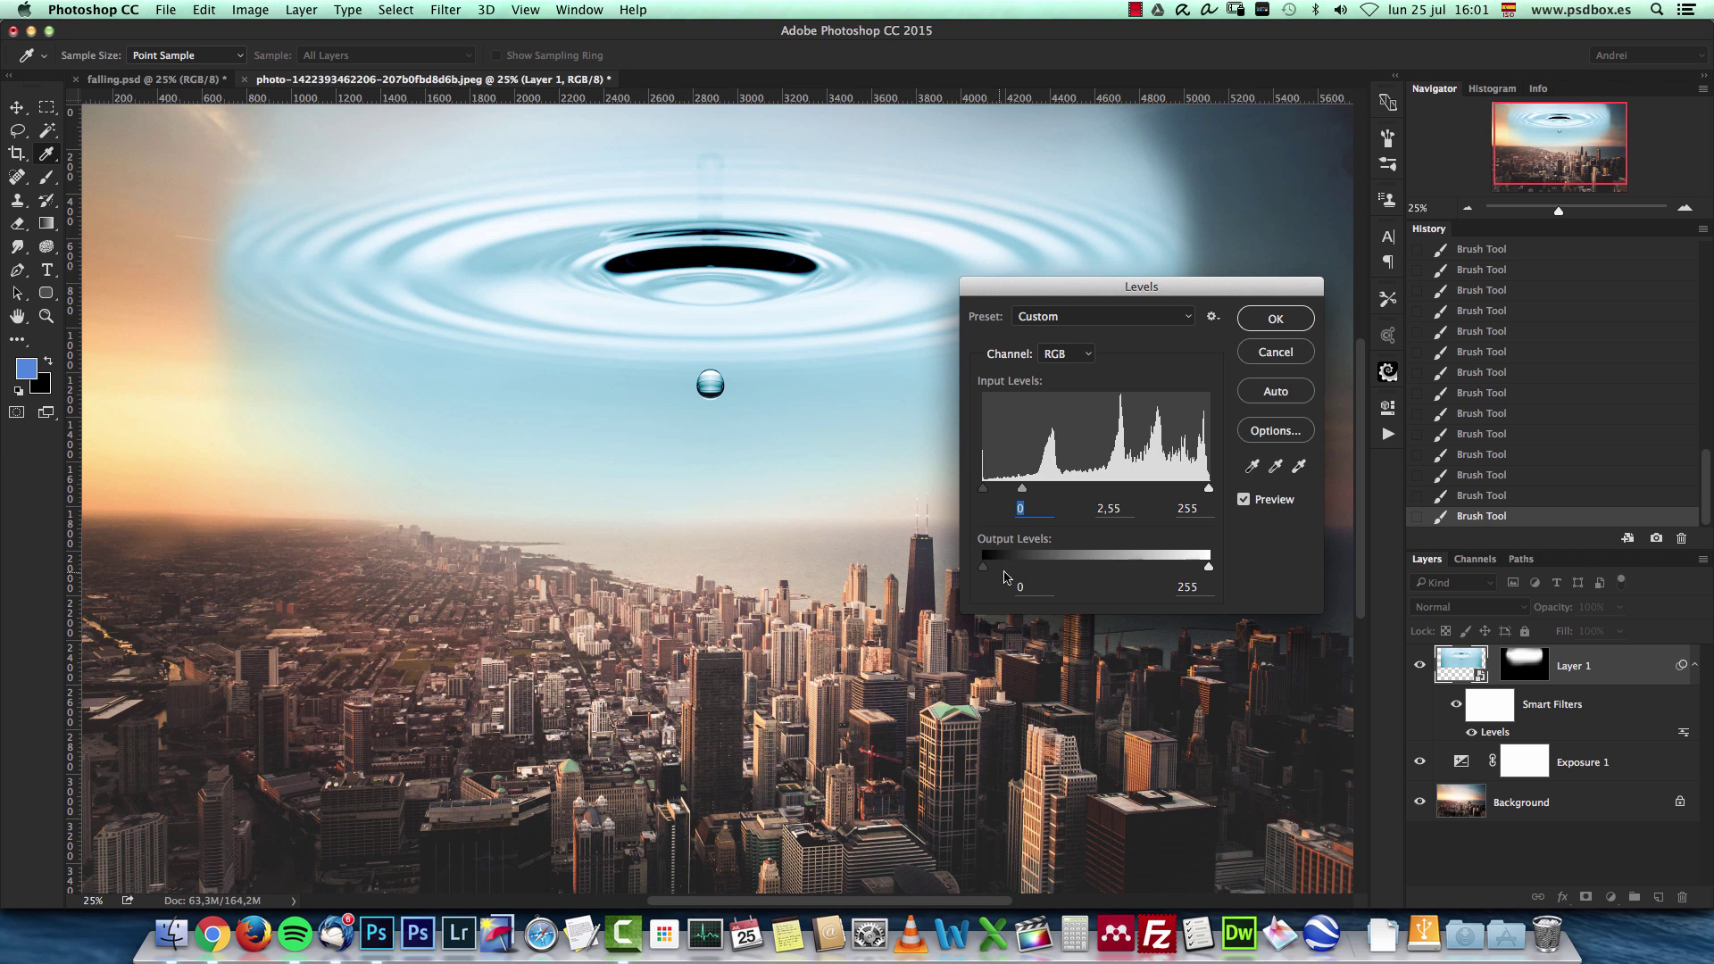
key("Tab")
key("Tab")
key("Tab")
type("55")
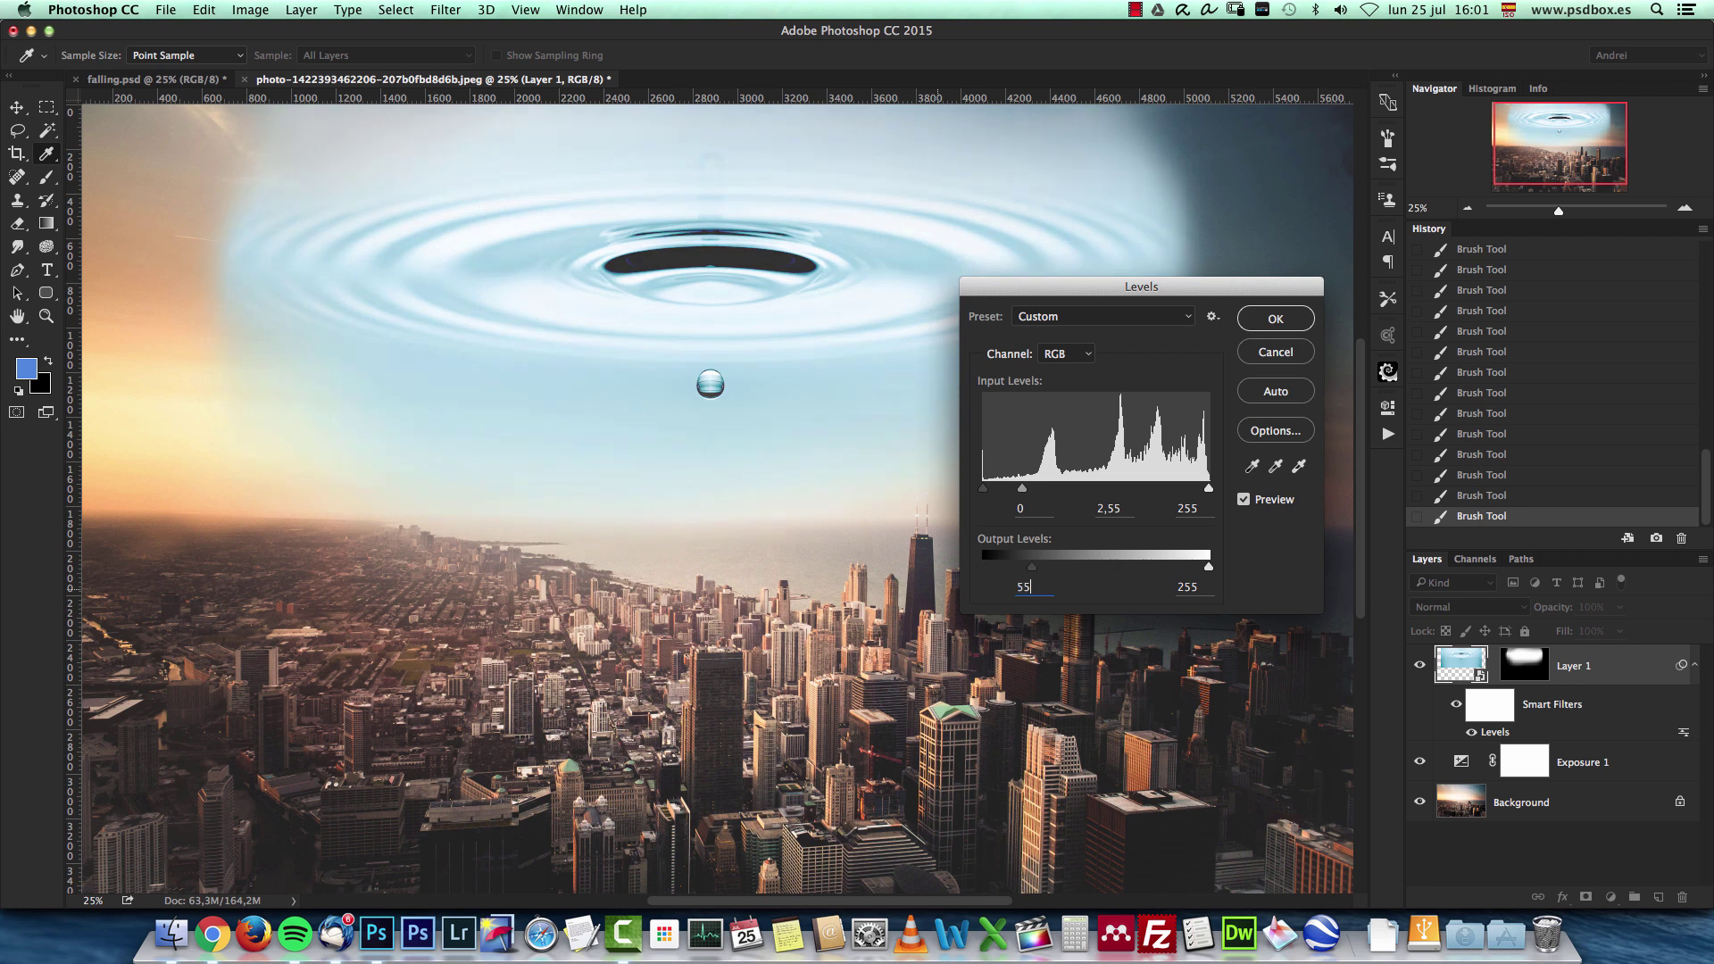
left_click(1256, 317)
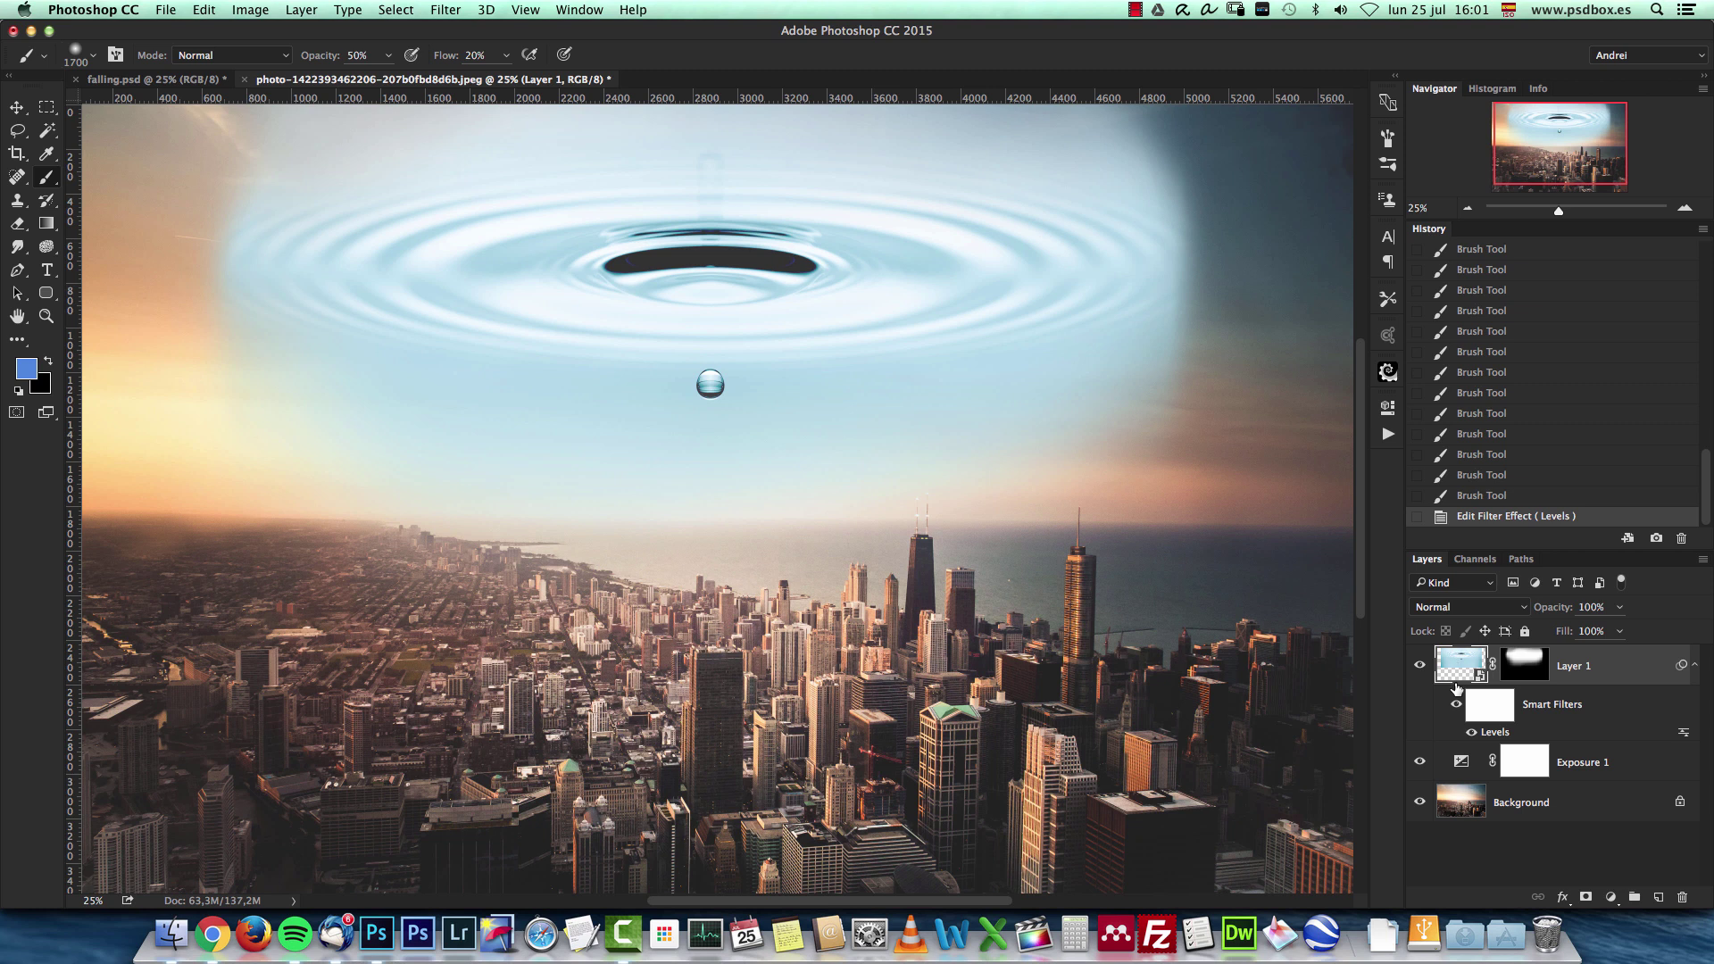
left_click(1419, 665)
left_click(1419, 665)
Split the black This Layer slider in the water-drop layer's Blend If Gray settings and apply the blending options.
key("super+1")
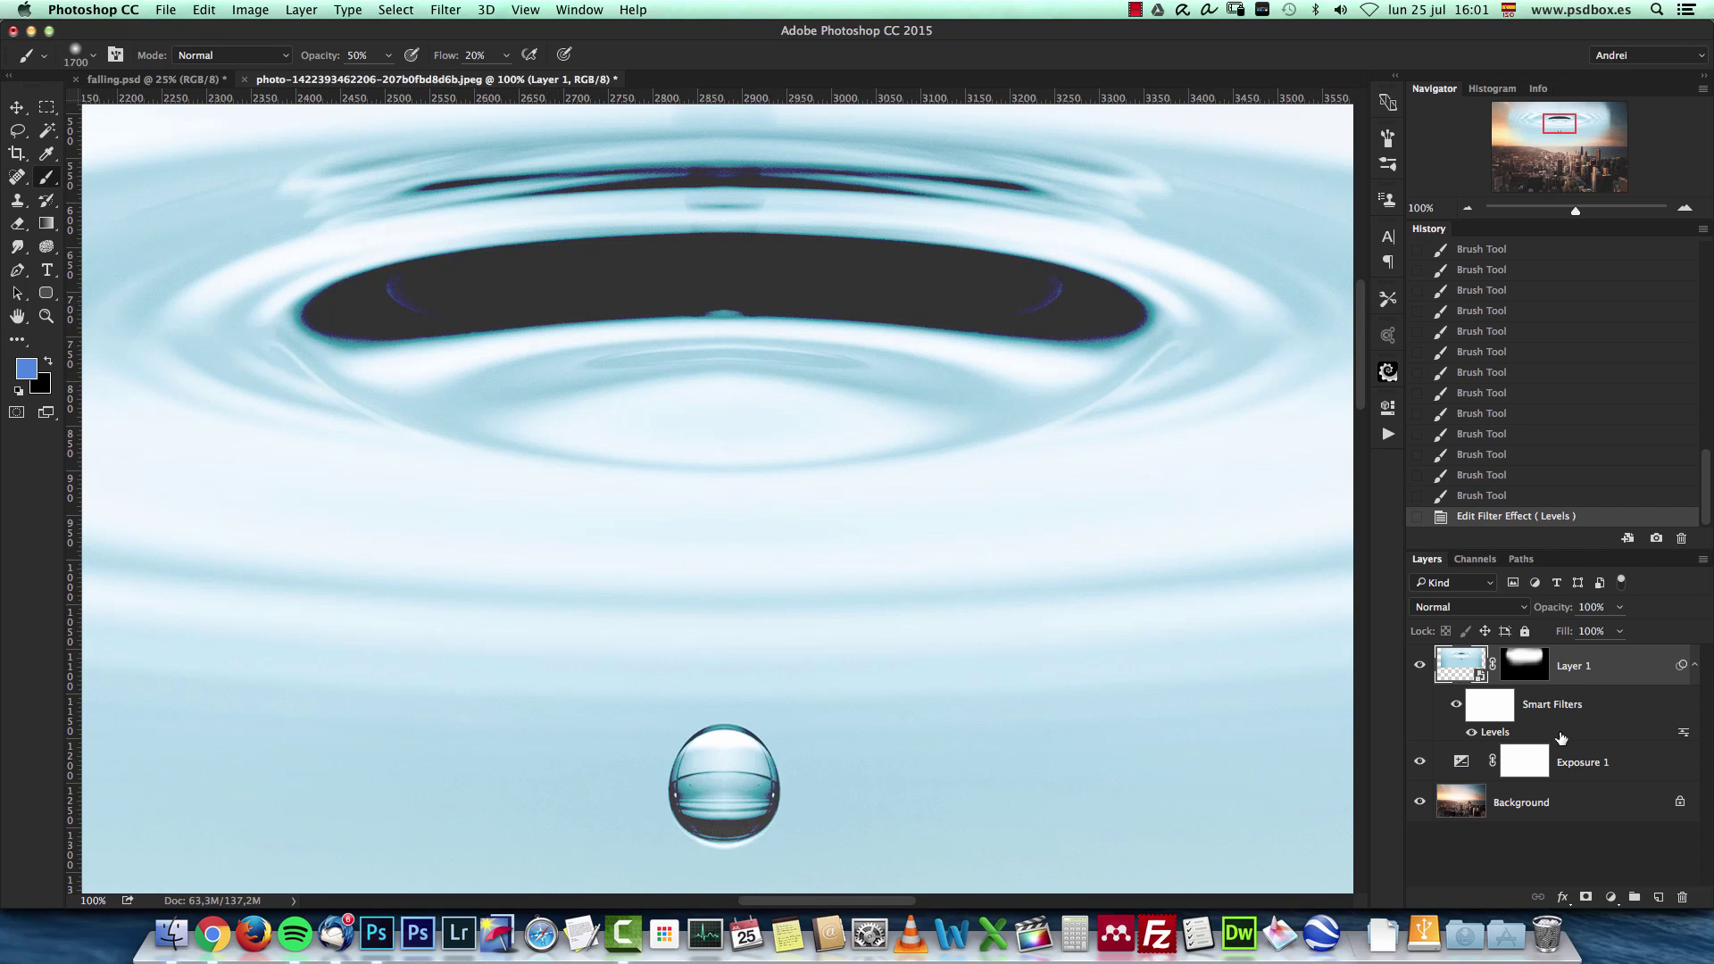
double_click(1615, 667)
key("alt")
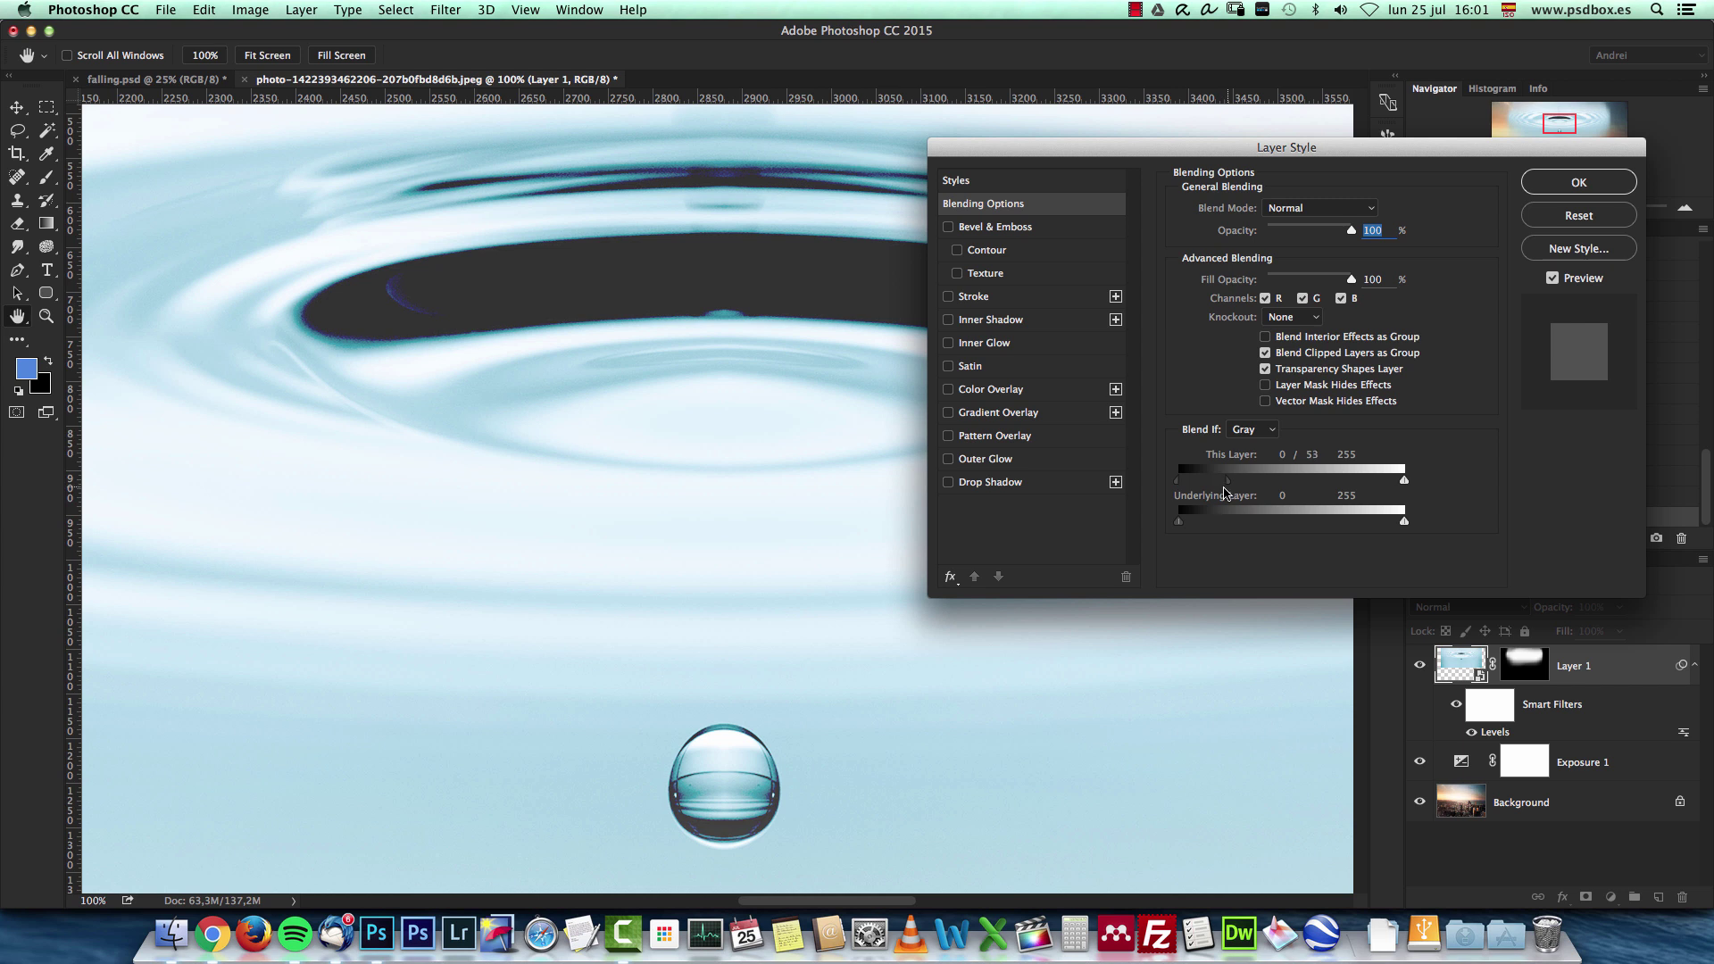
left_click_drag(1232, 497, 1199, 518)
left_click(1588, 184)
Set the water-drop layer's blend mode to Multiply after comparing it with Normal.
left_click(1457, 615)
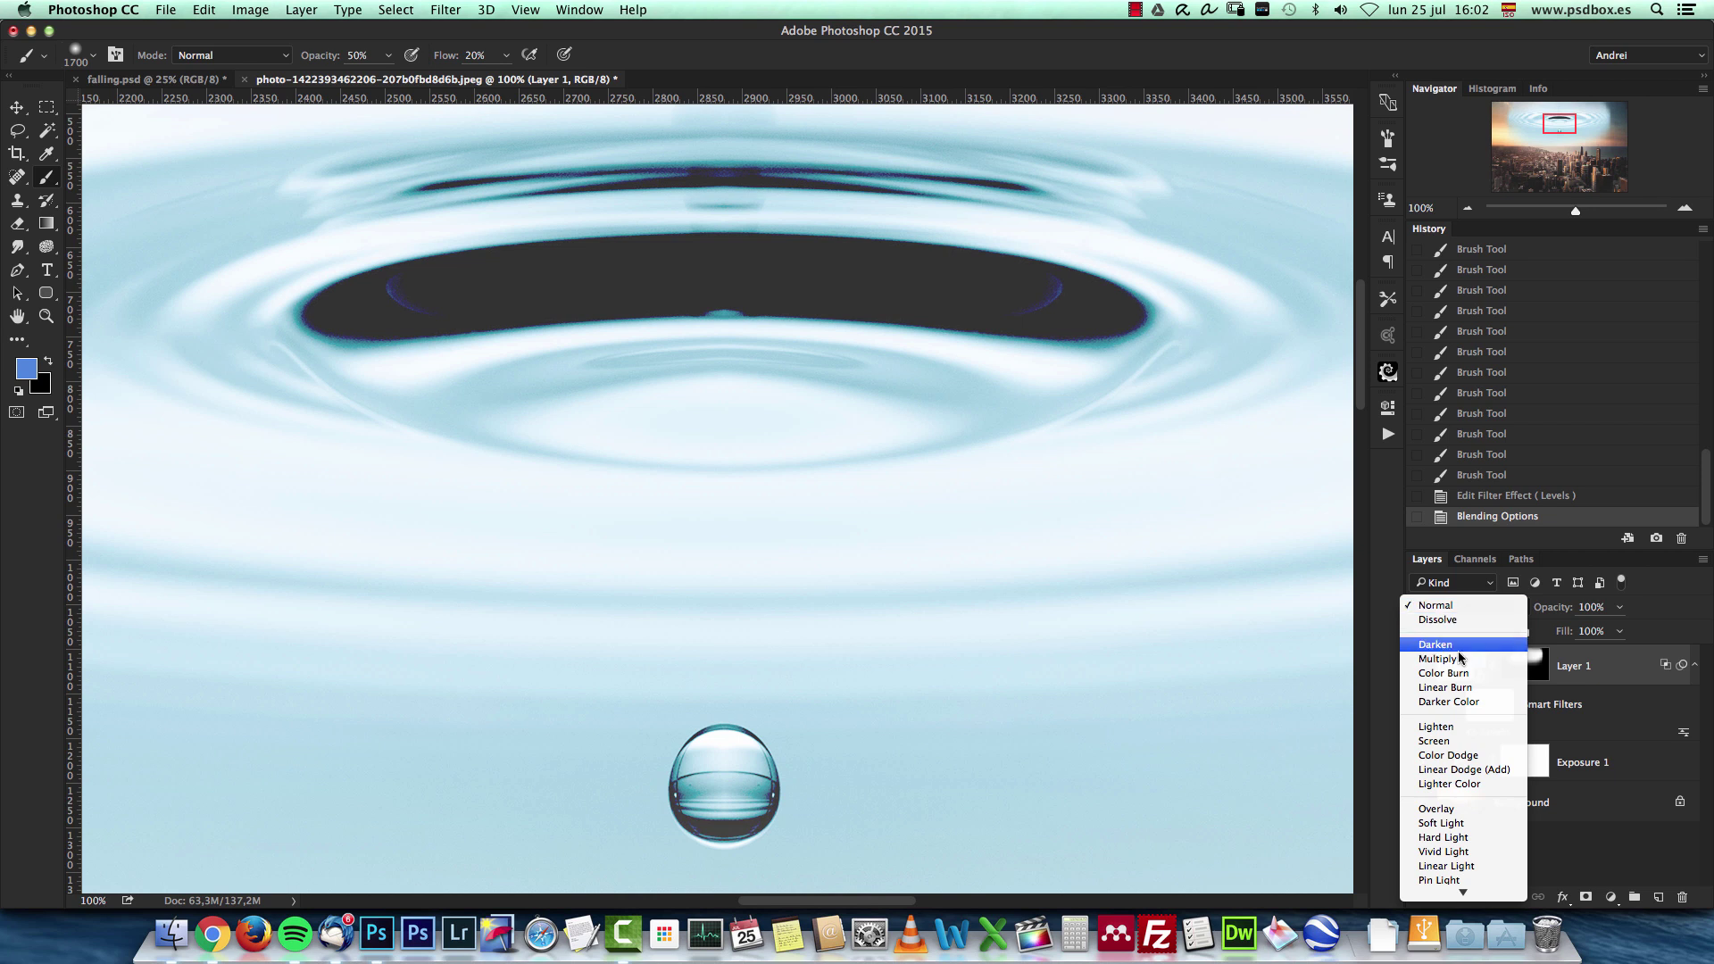
key("Return")
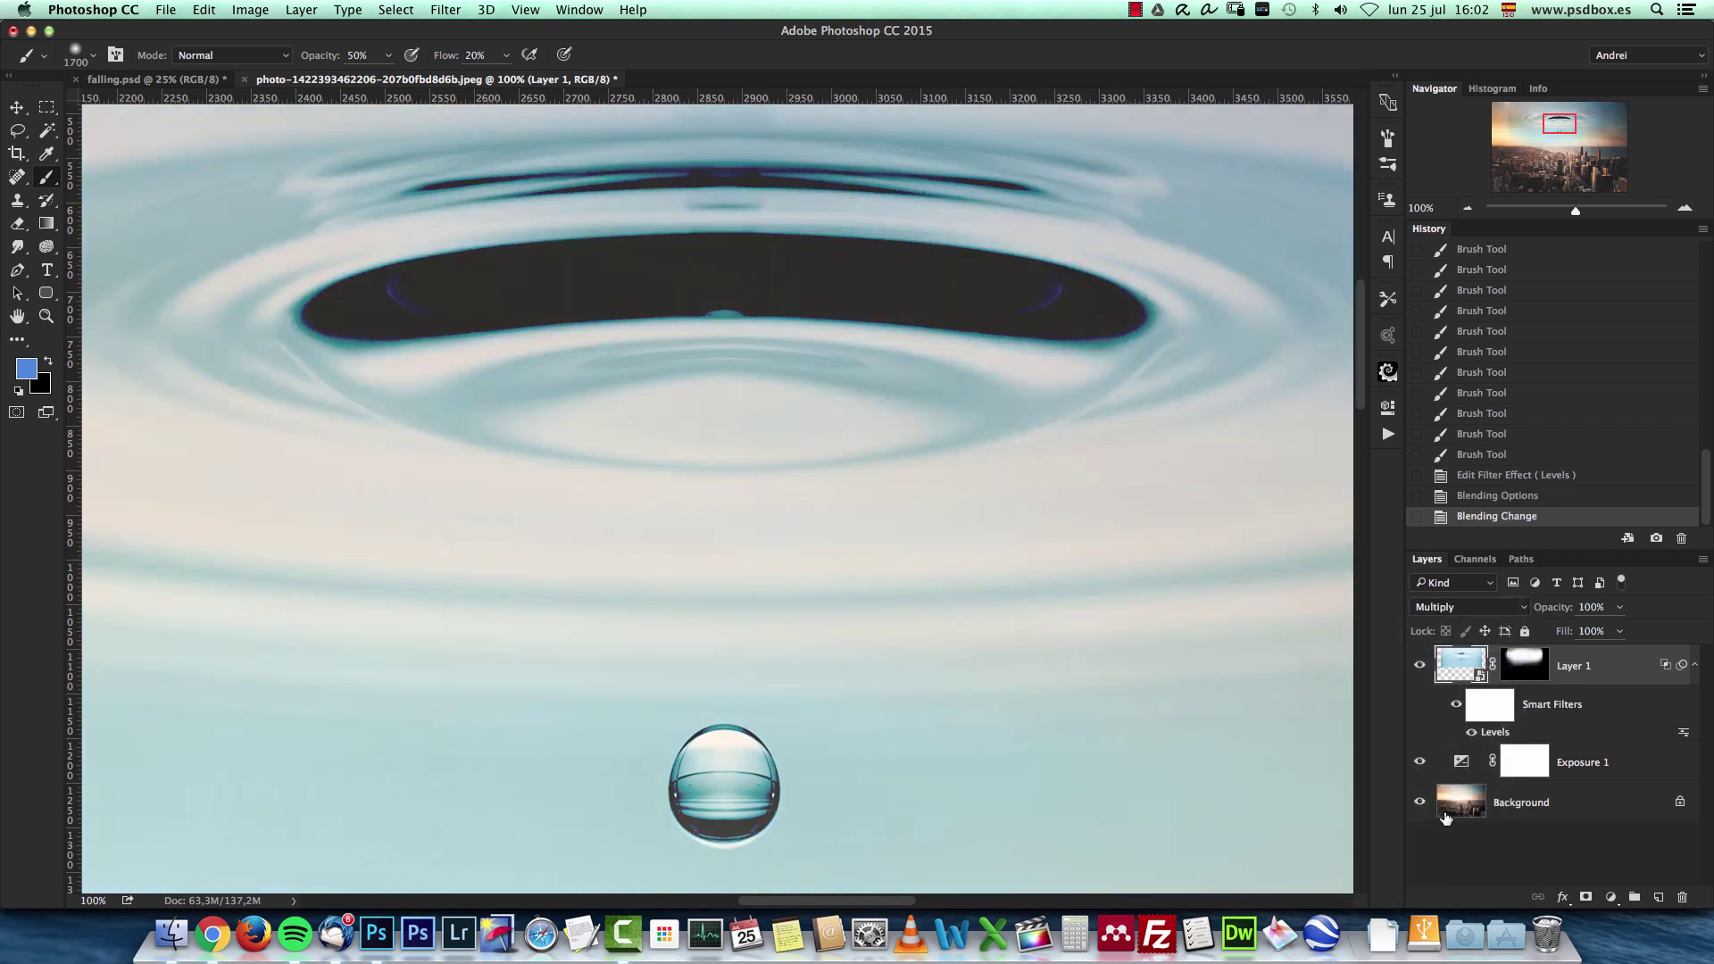
left_click(1468, 209)
left_click(1468, 209)
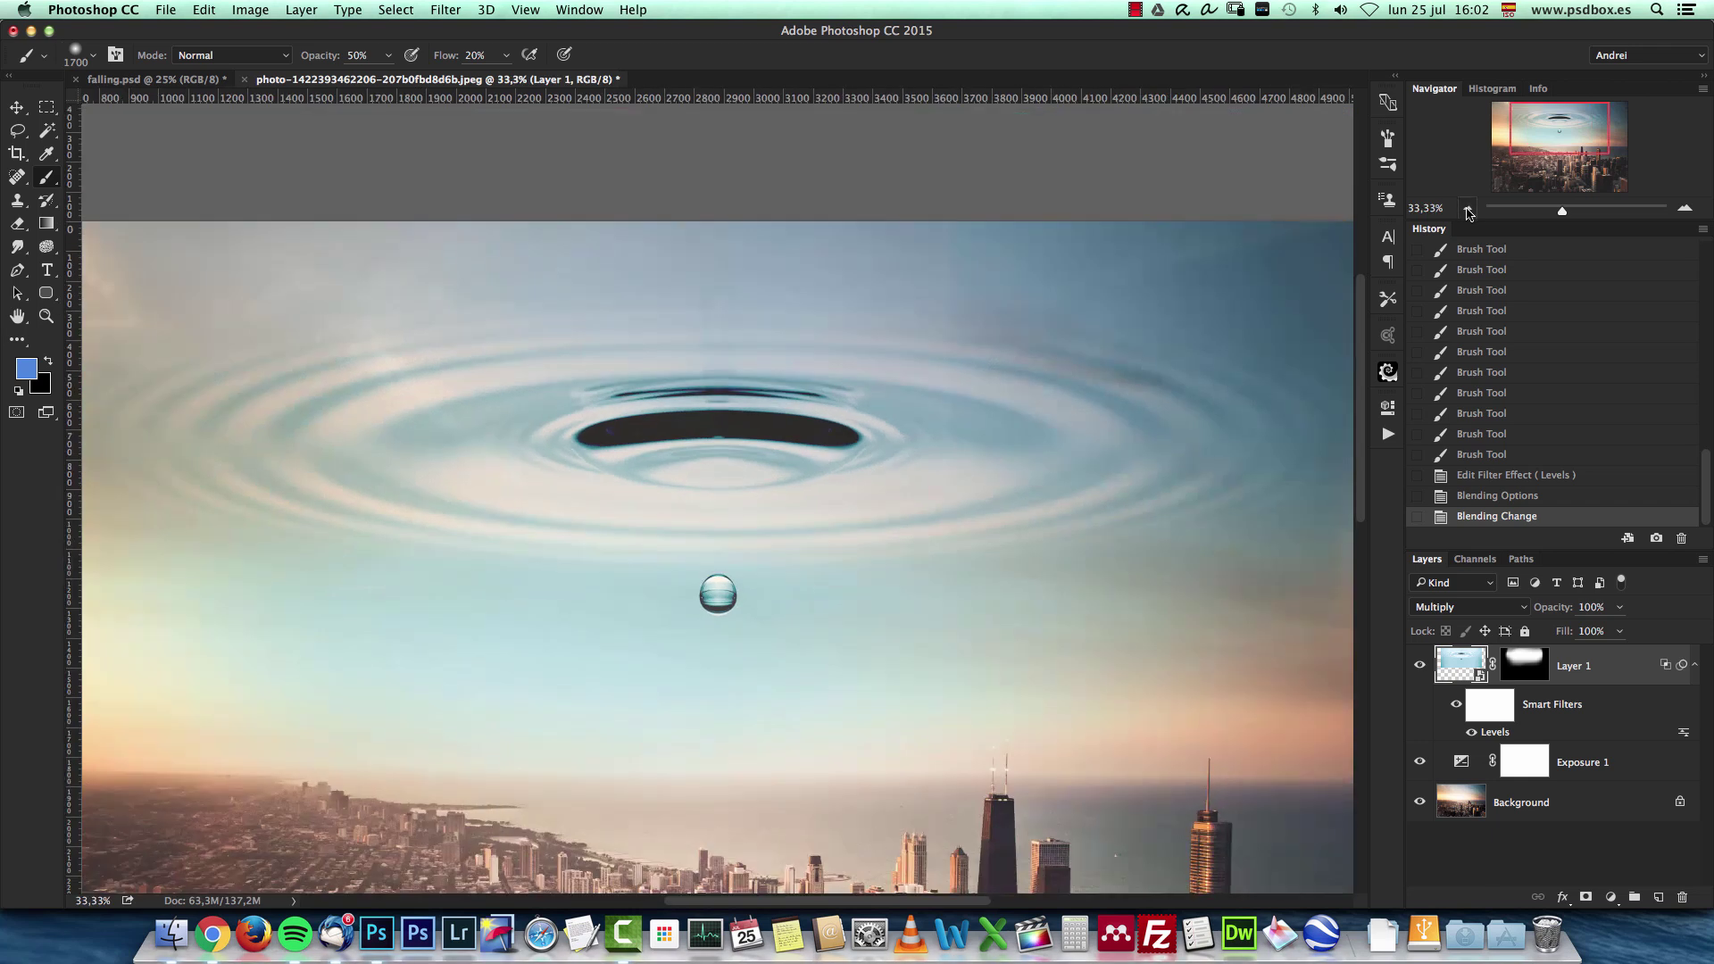
left_click(1468, 209)
left_click(1468, 607)
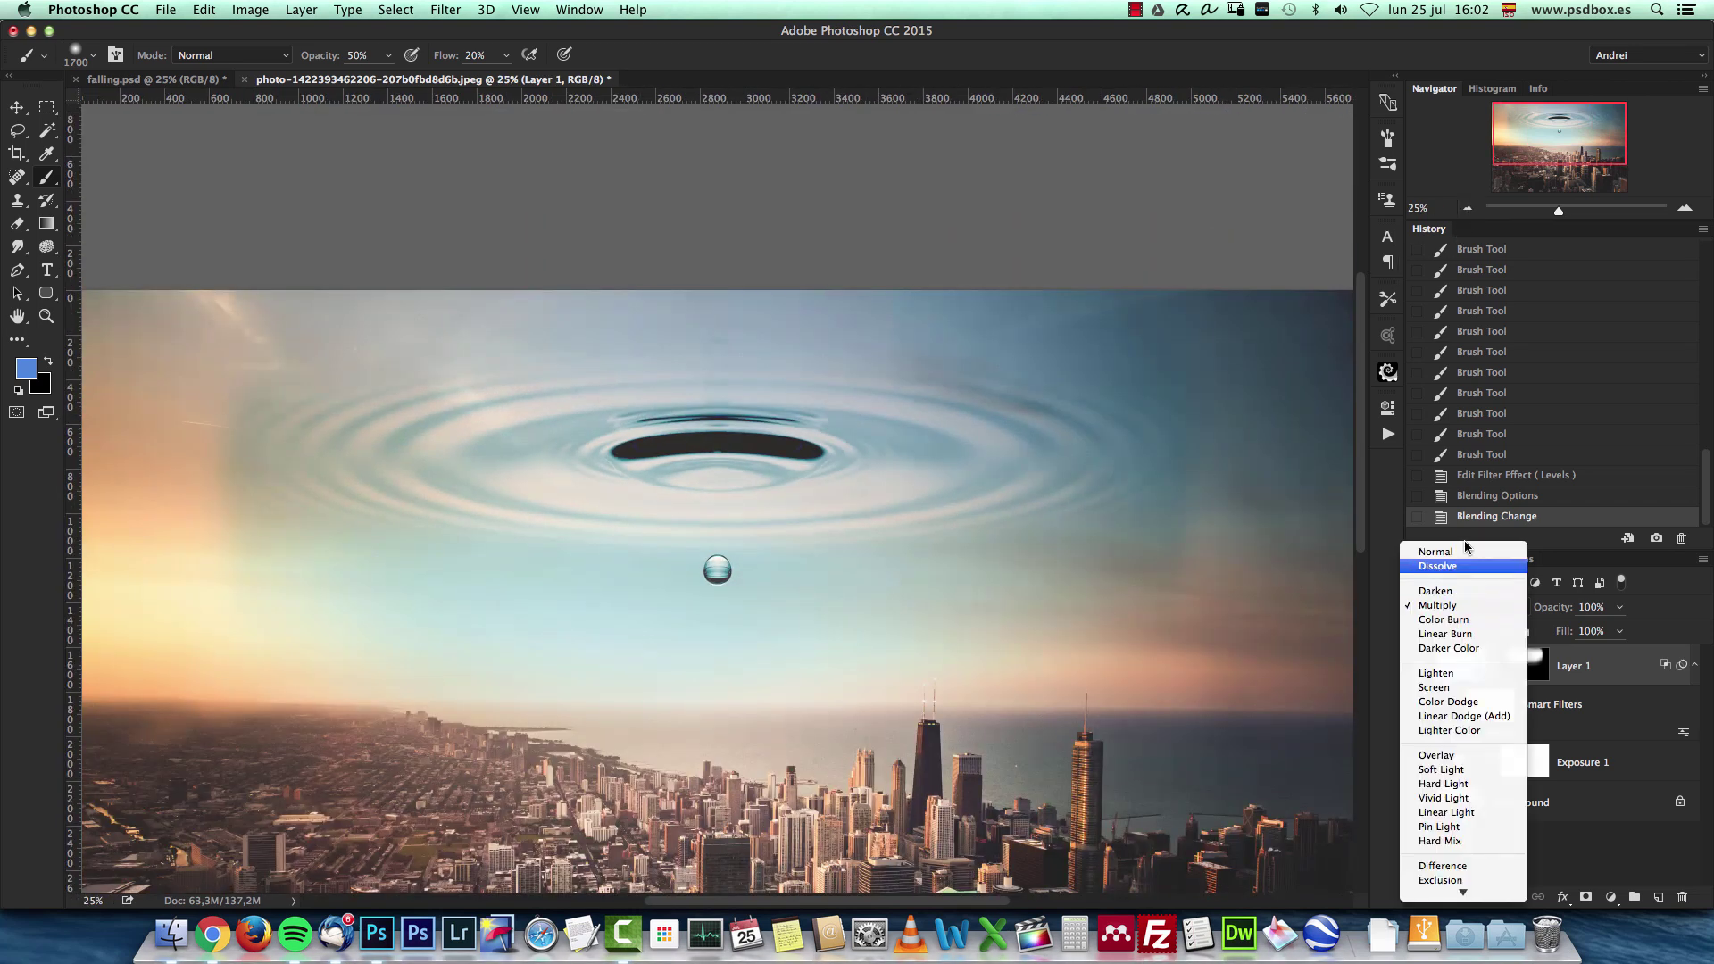
left_click(1432, 558)
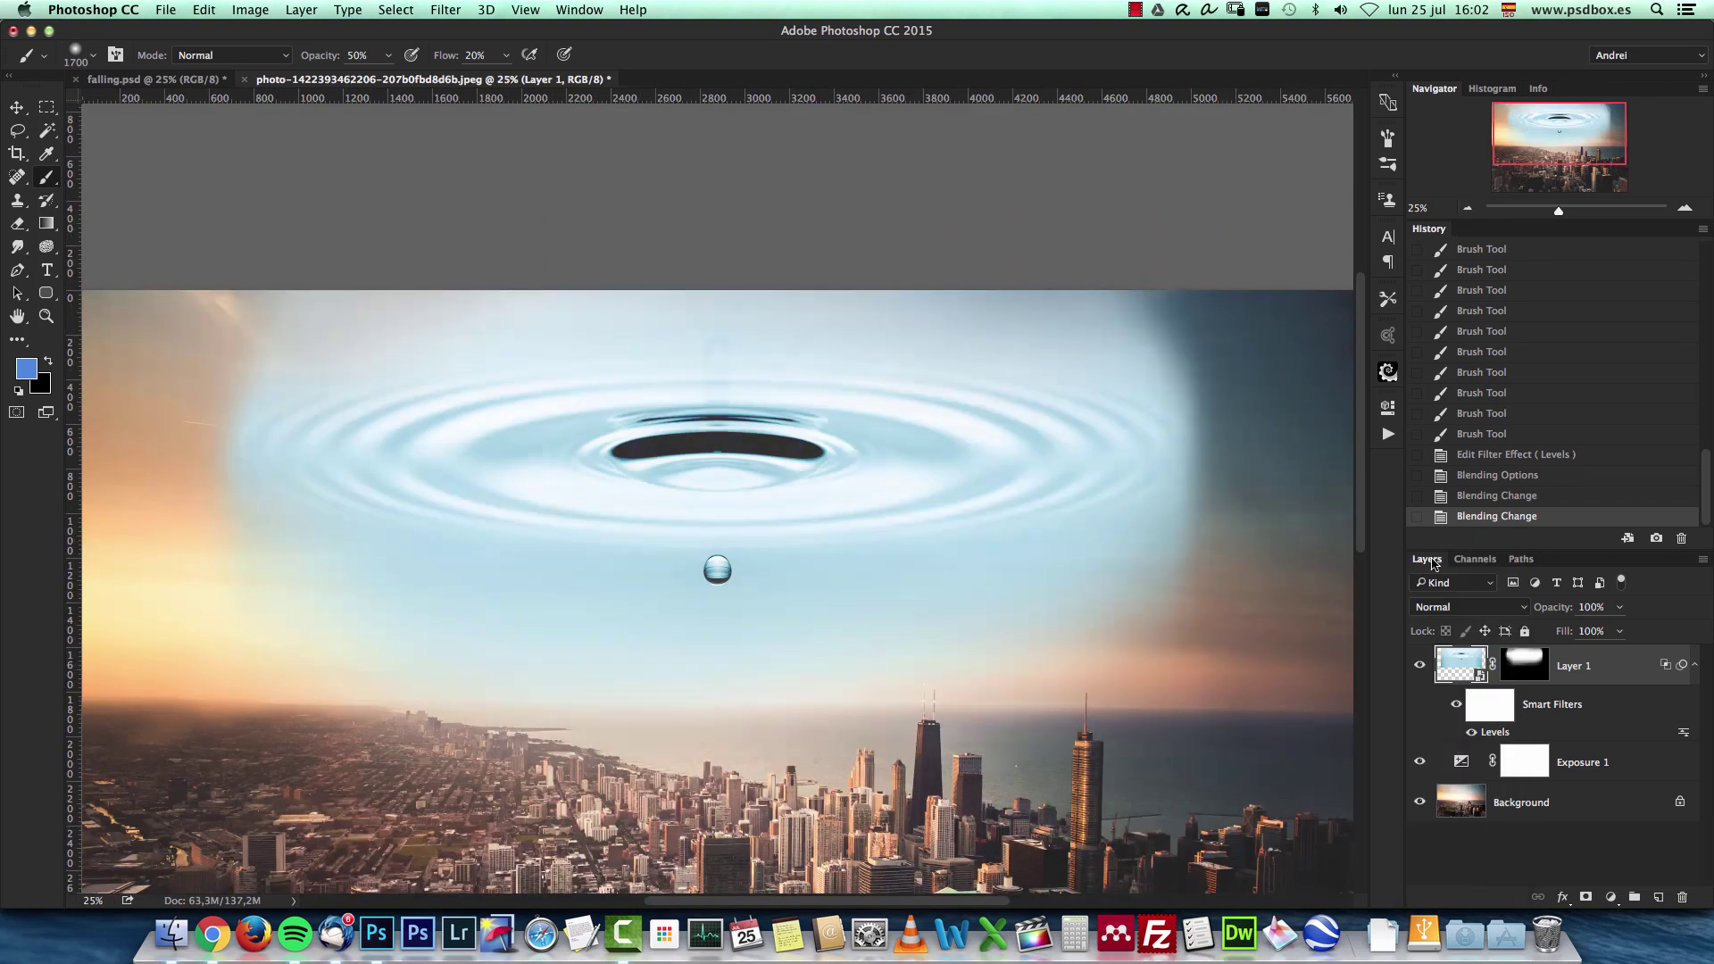
left_click(1446, 615)
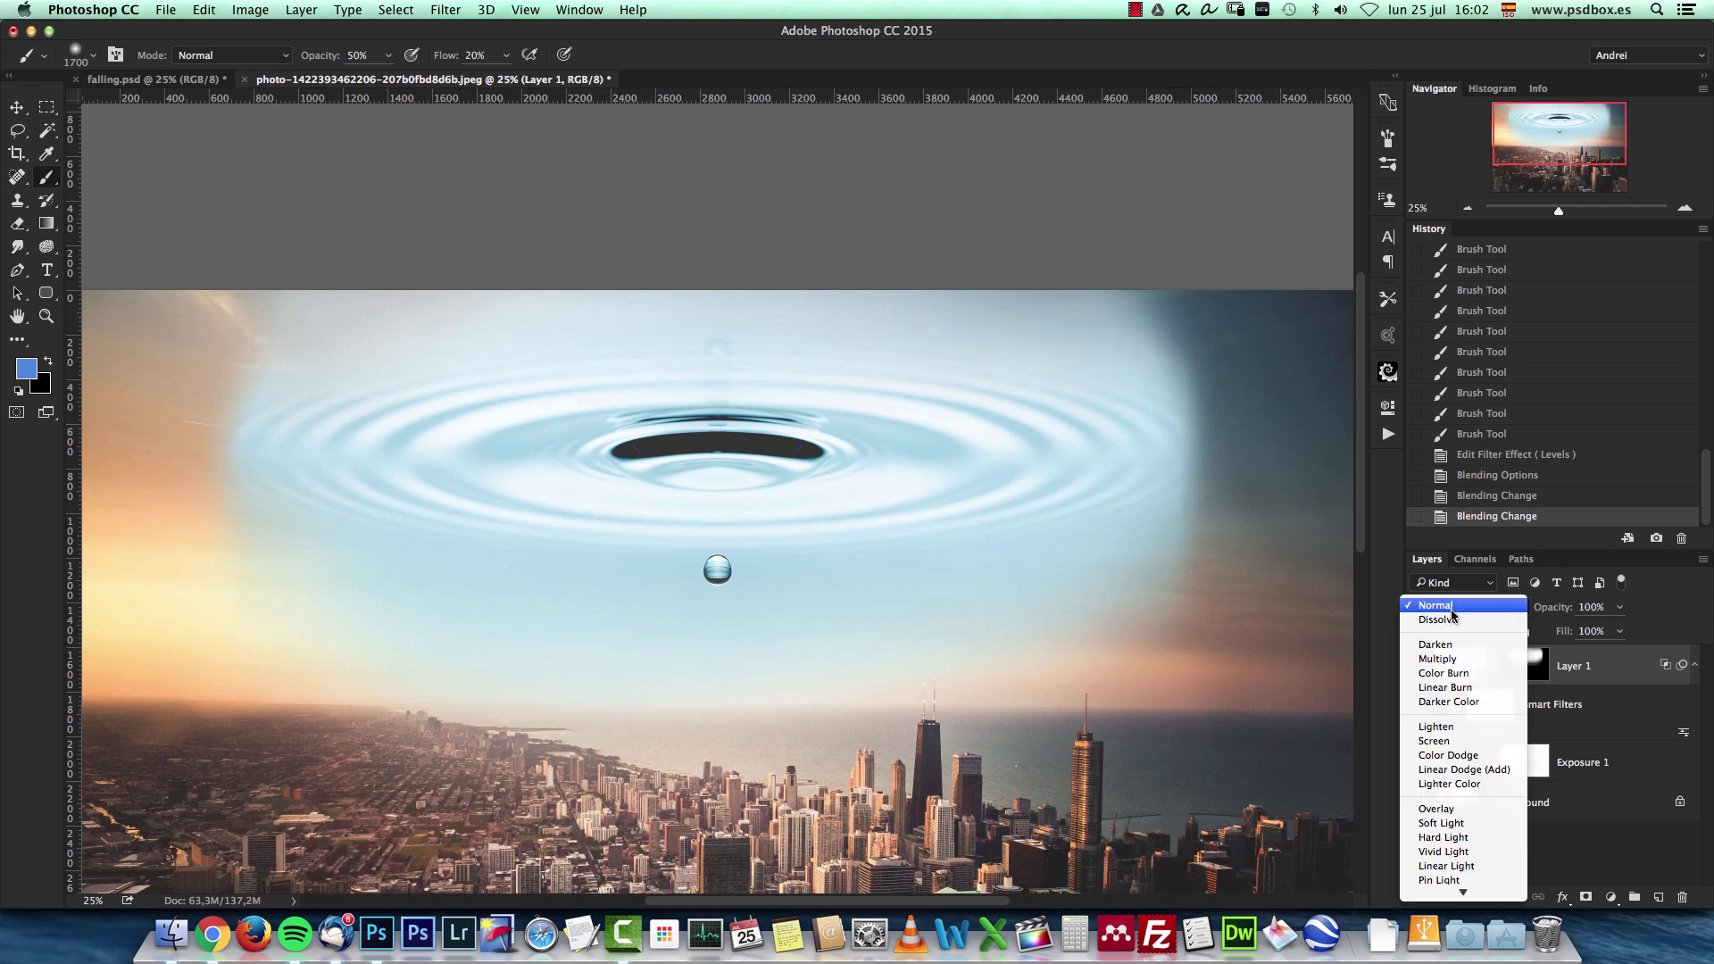
left_click(1455, 662)
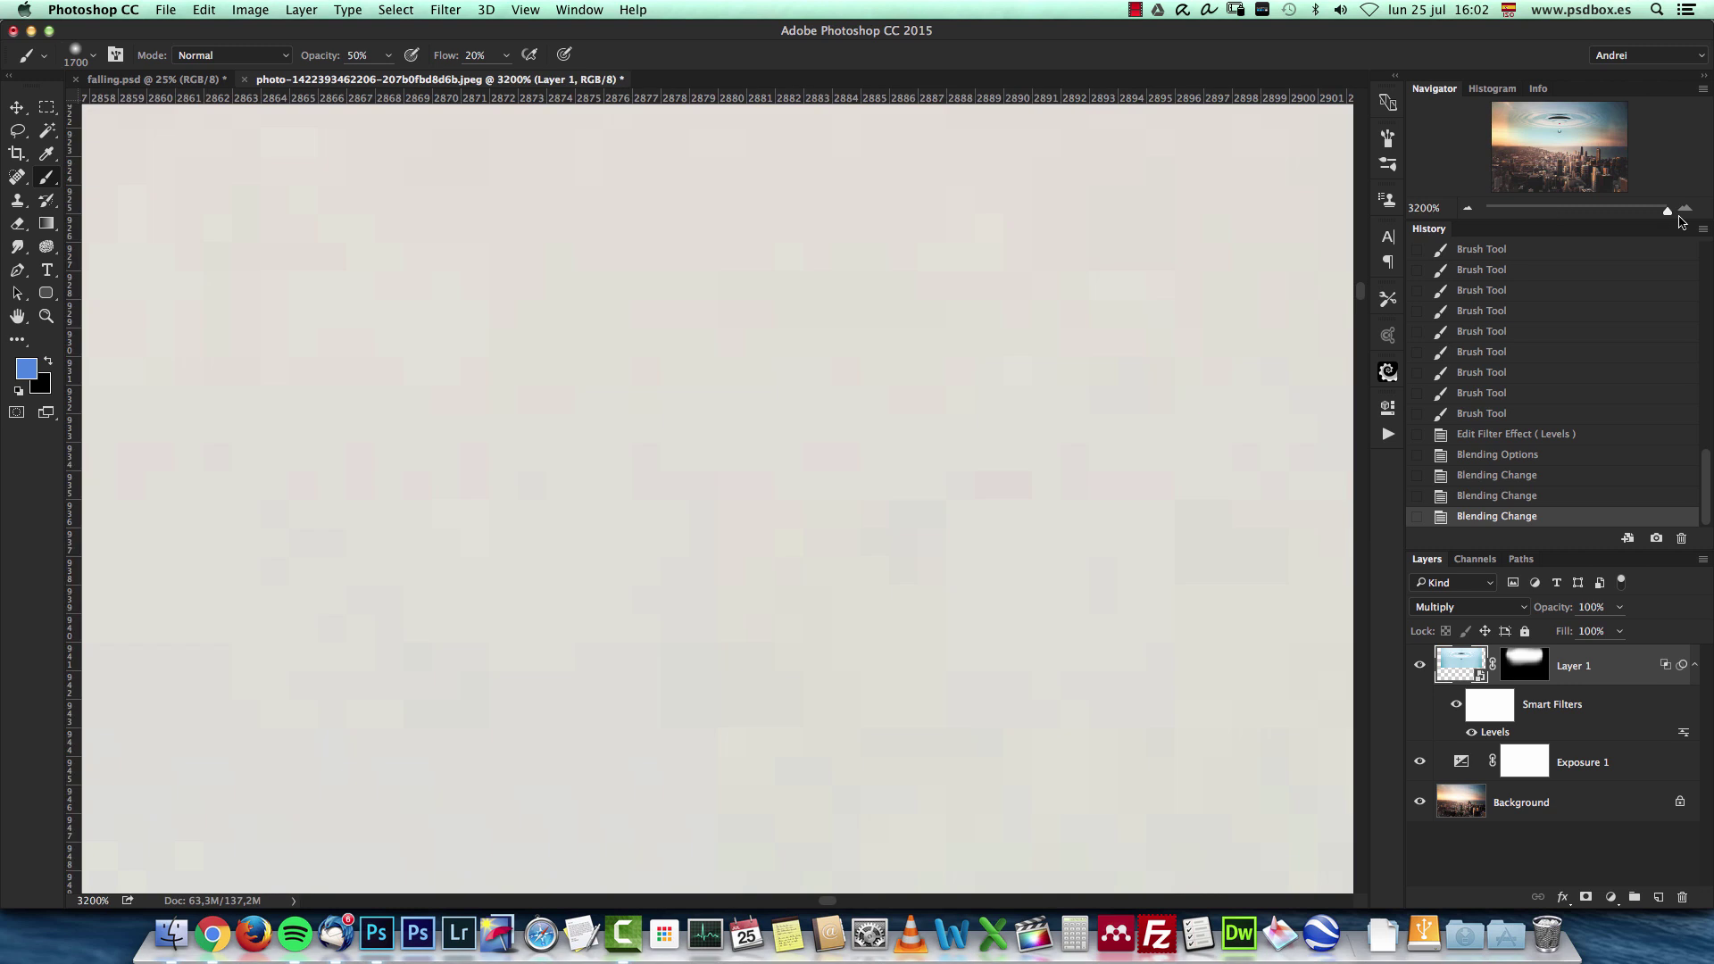
Review the water-drop layer's dark ripple area and blending options at 100% zoom without changing them.
key("ctrl+1")
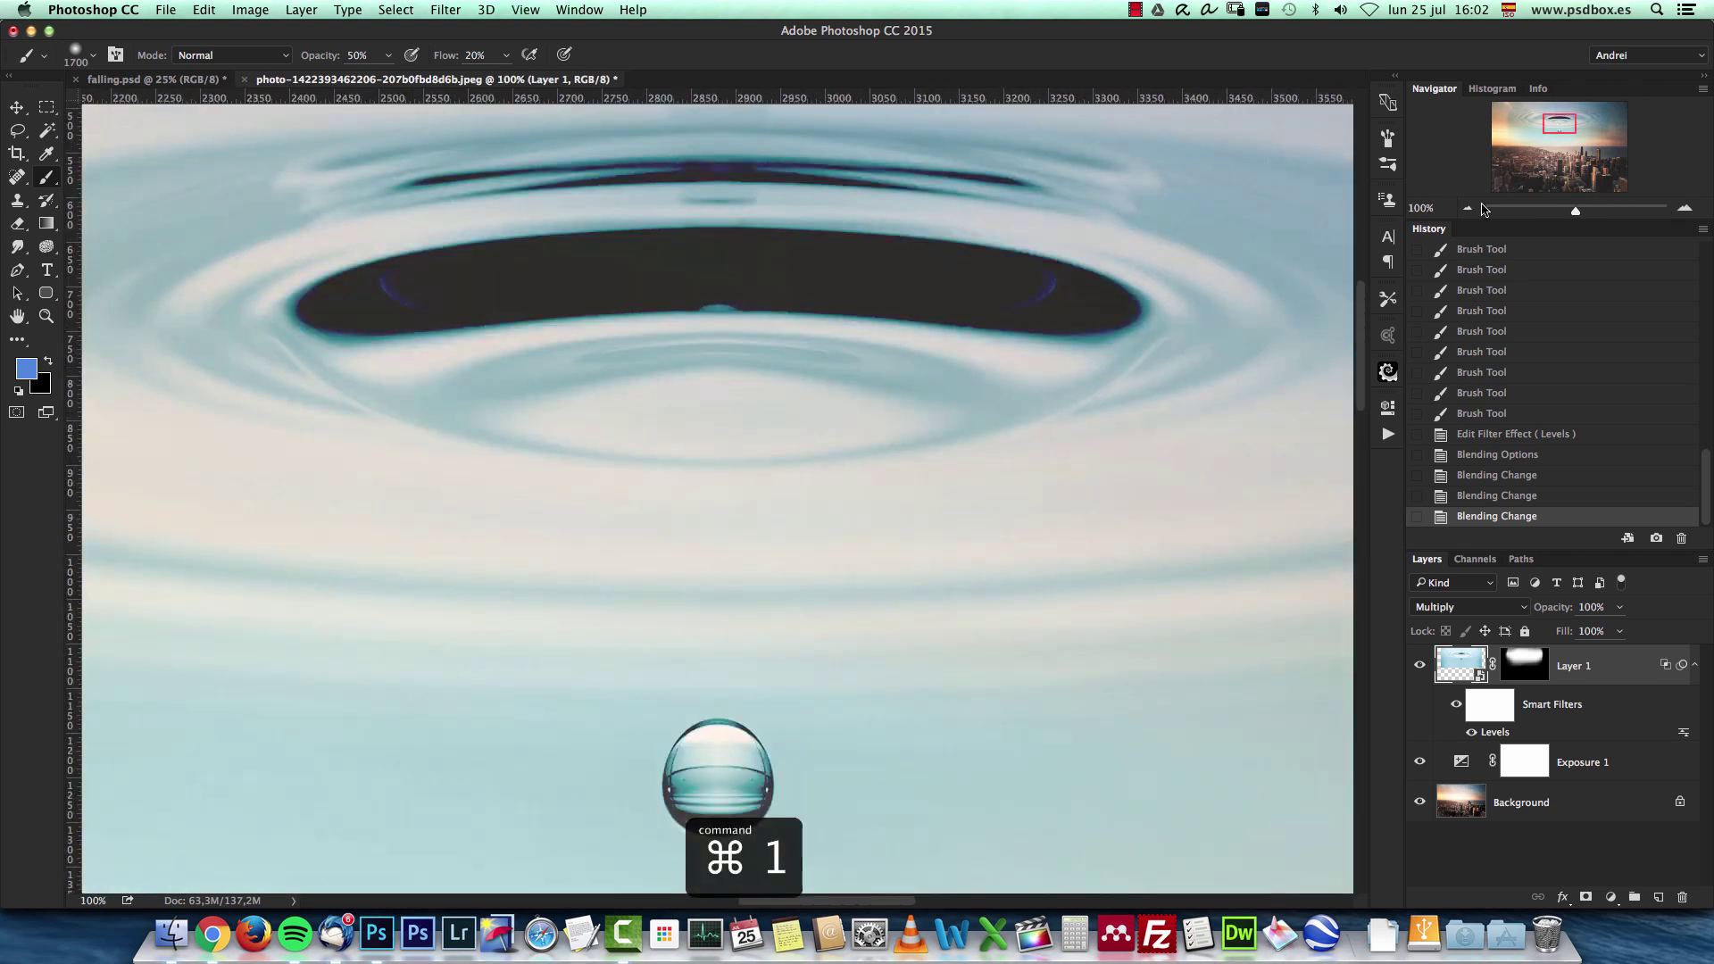
double_click(1618, 678)
left_click(1588, 213)
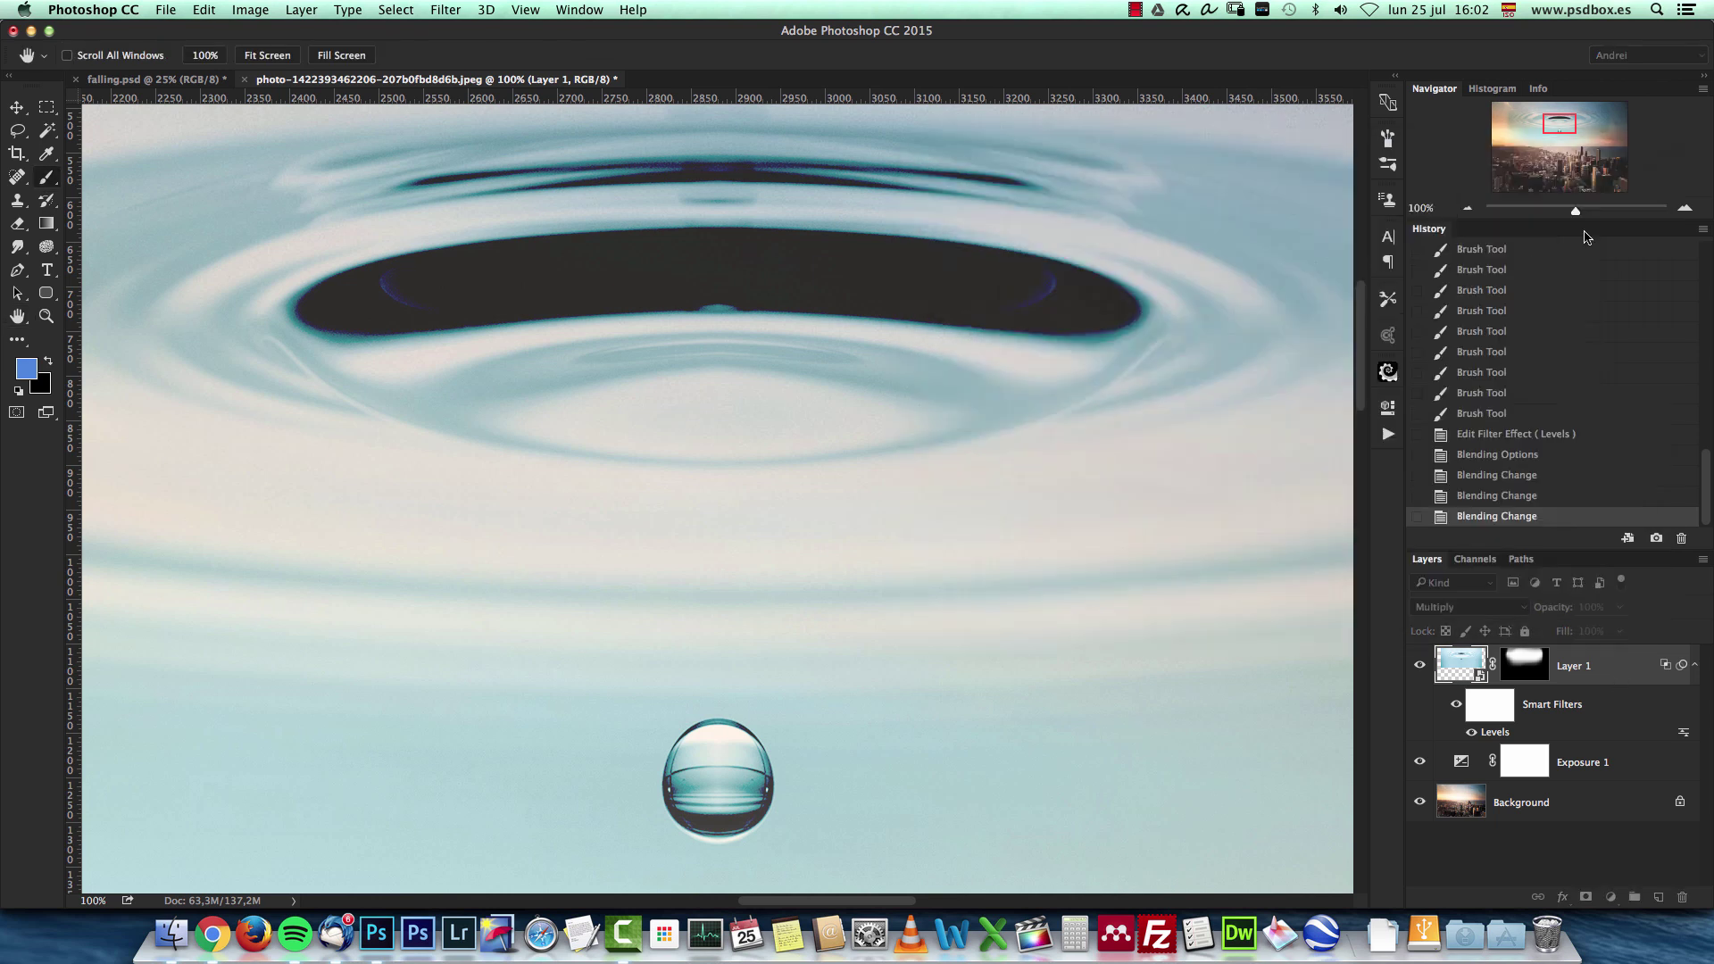
left_click(1467, 209)
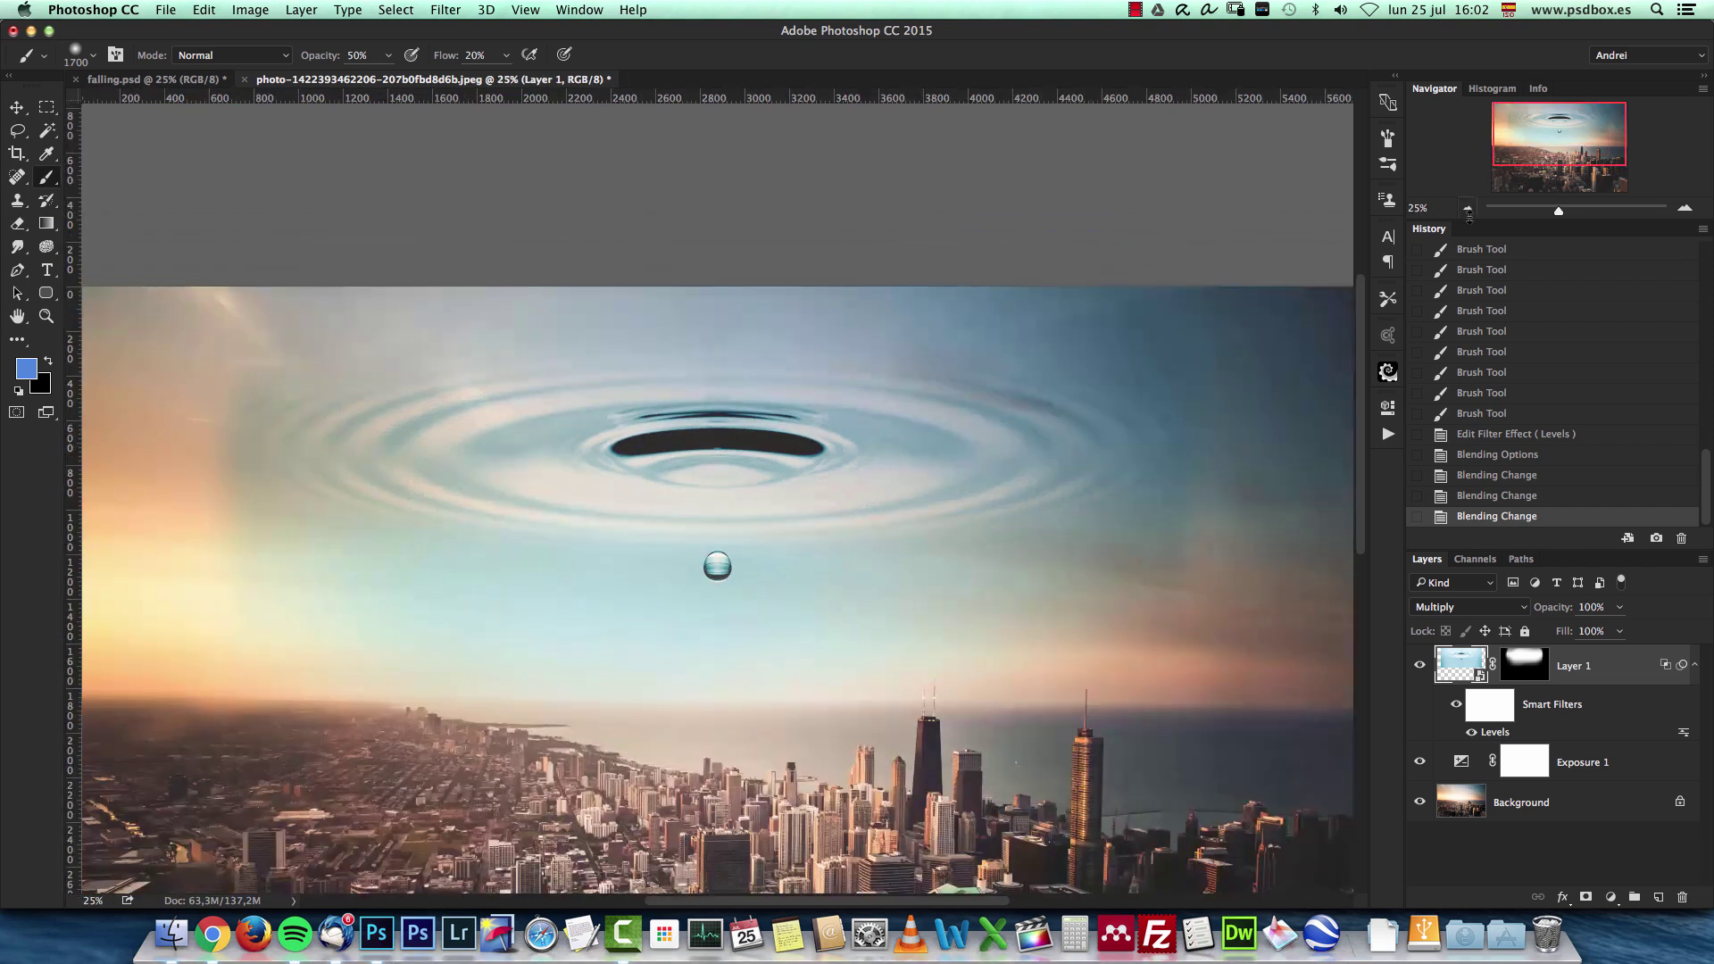
Split the white This Layer slider in the water-drop layer's Blend If Gray settings and fine-tune both ends to blend the ripple.
scroll(1097, 524, "down", 3)
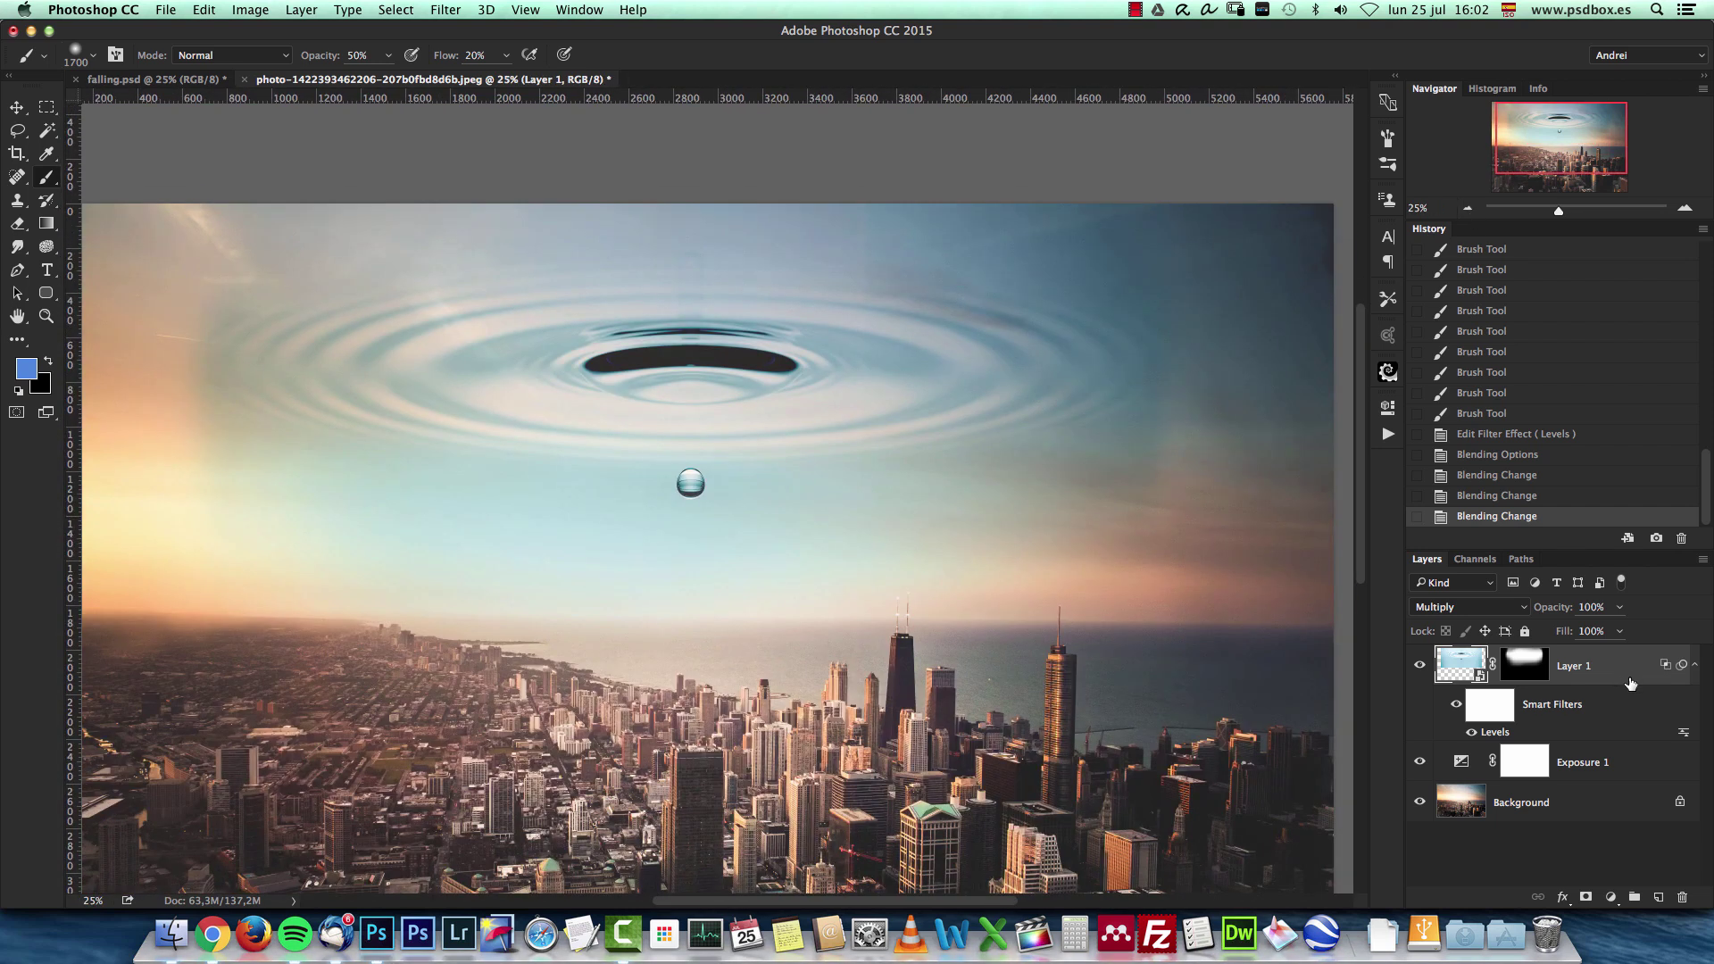
double_click(1630, 683)
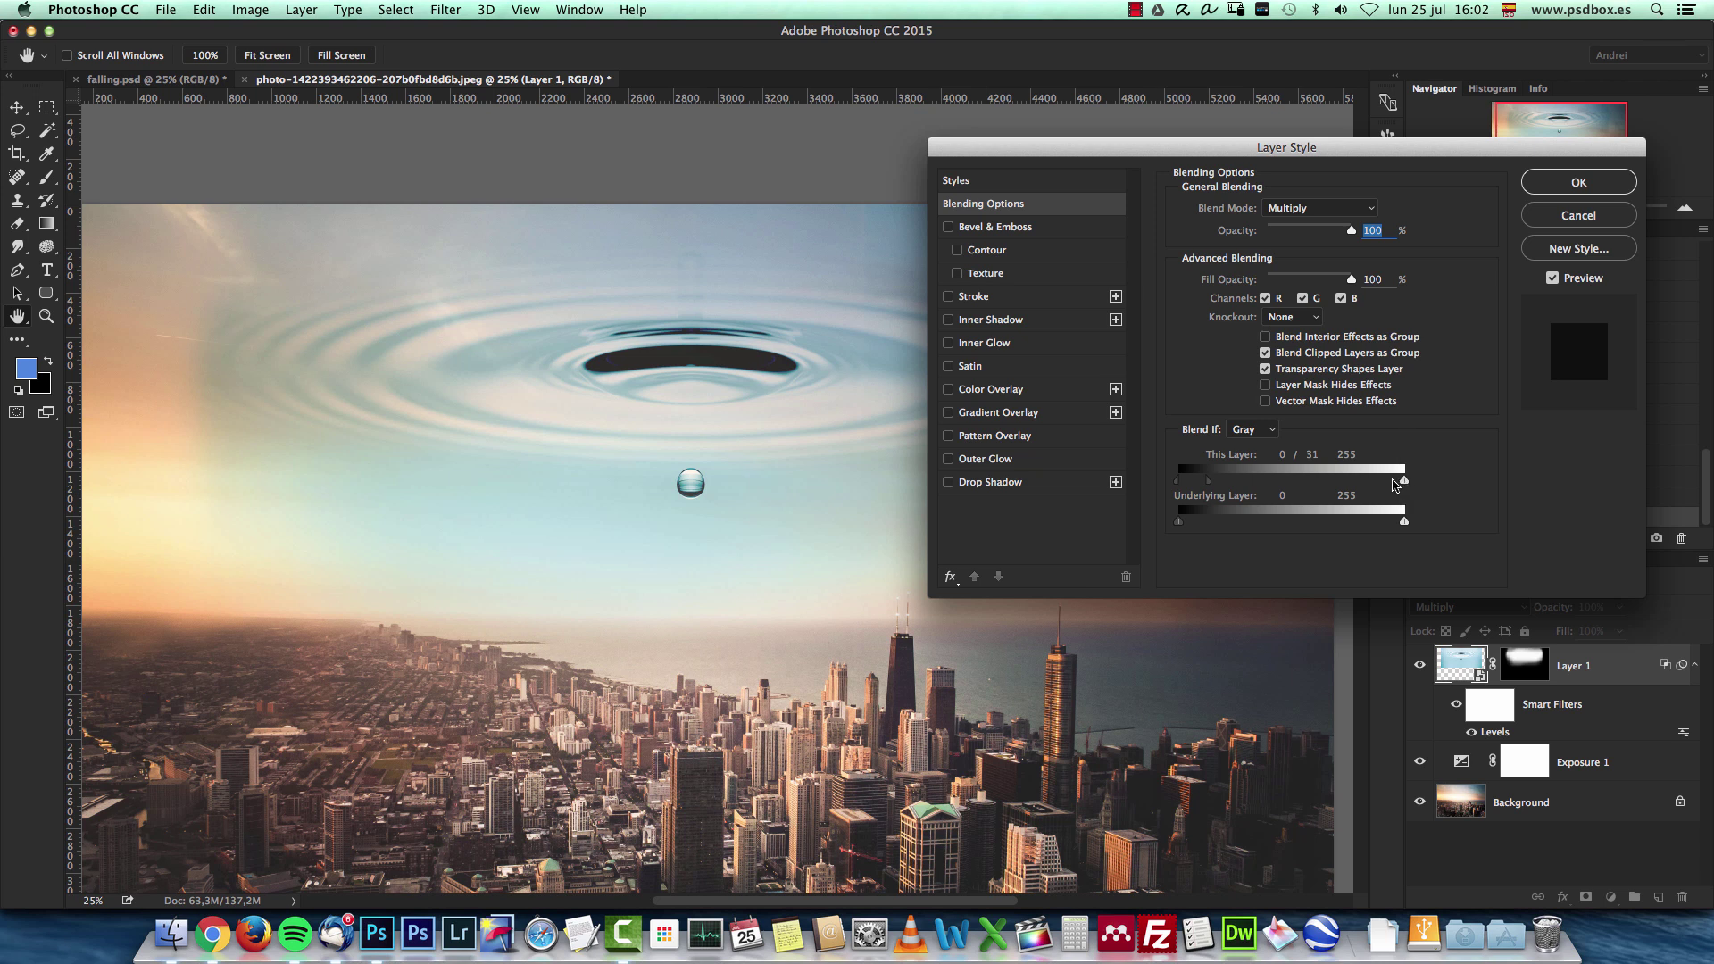
key("alt")
left_click_drag(1404, 482, 1360, 483)
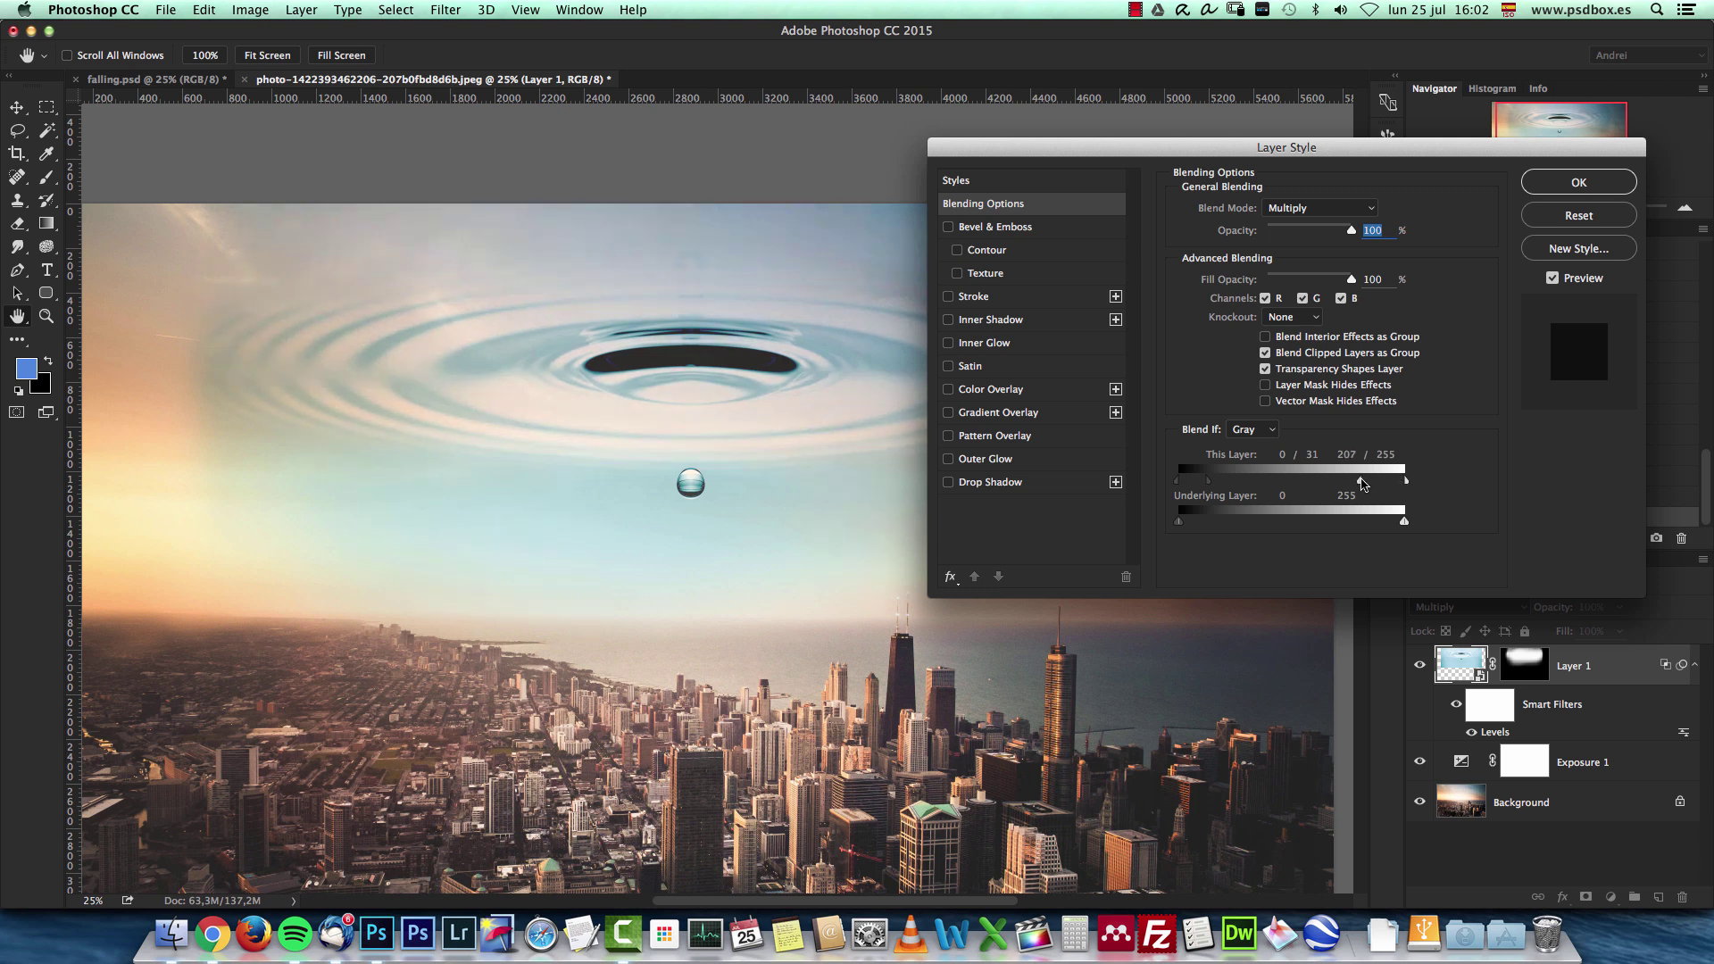
left_click_drag(1360, 482, 1292, 480)
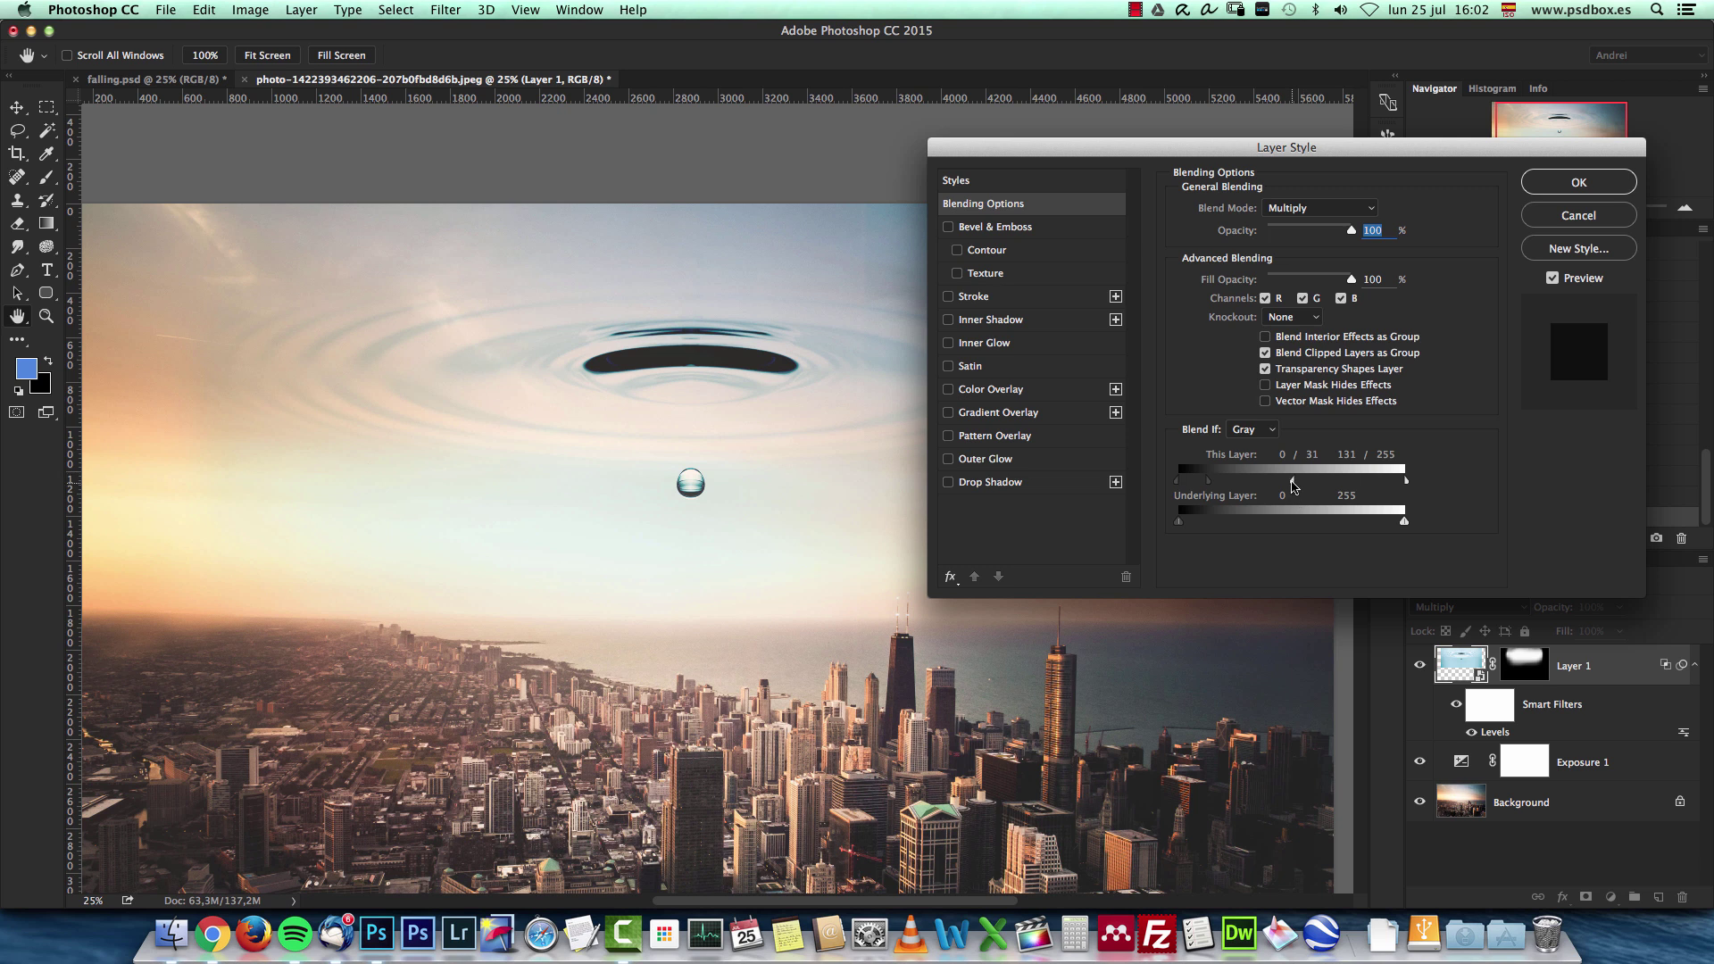
mouse_move(1326, 486)
left_mouse_down()
mouse_move(1286, 489)
mouse_move(1339, 486)
left_mouse_up()
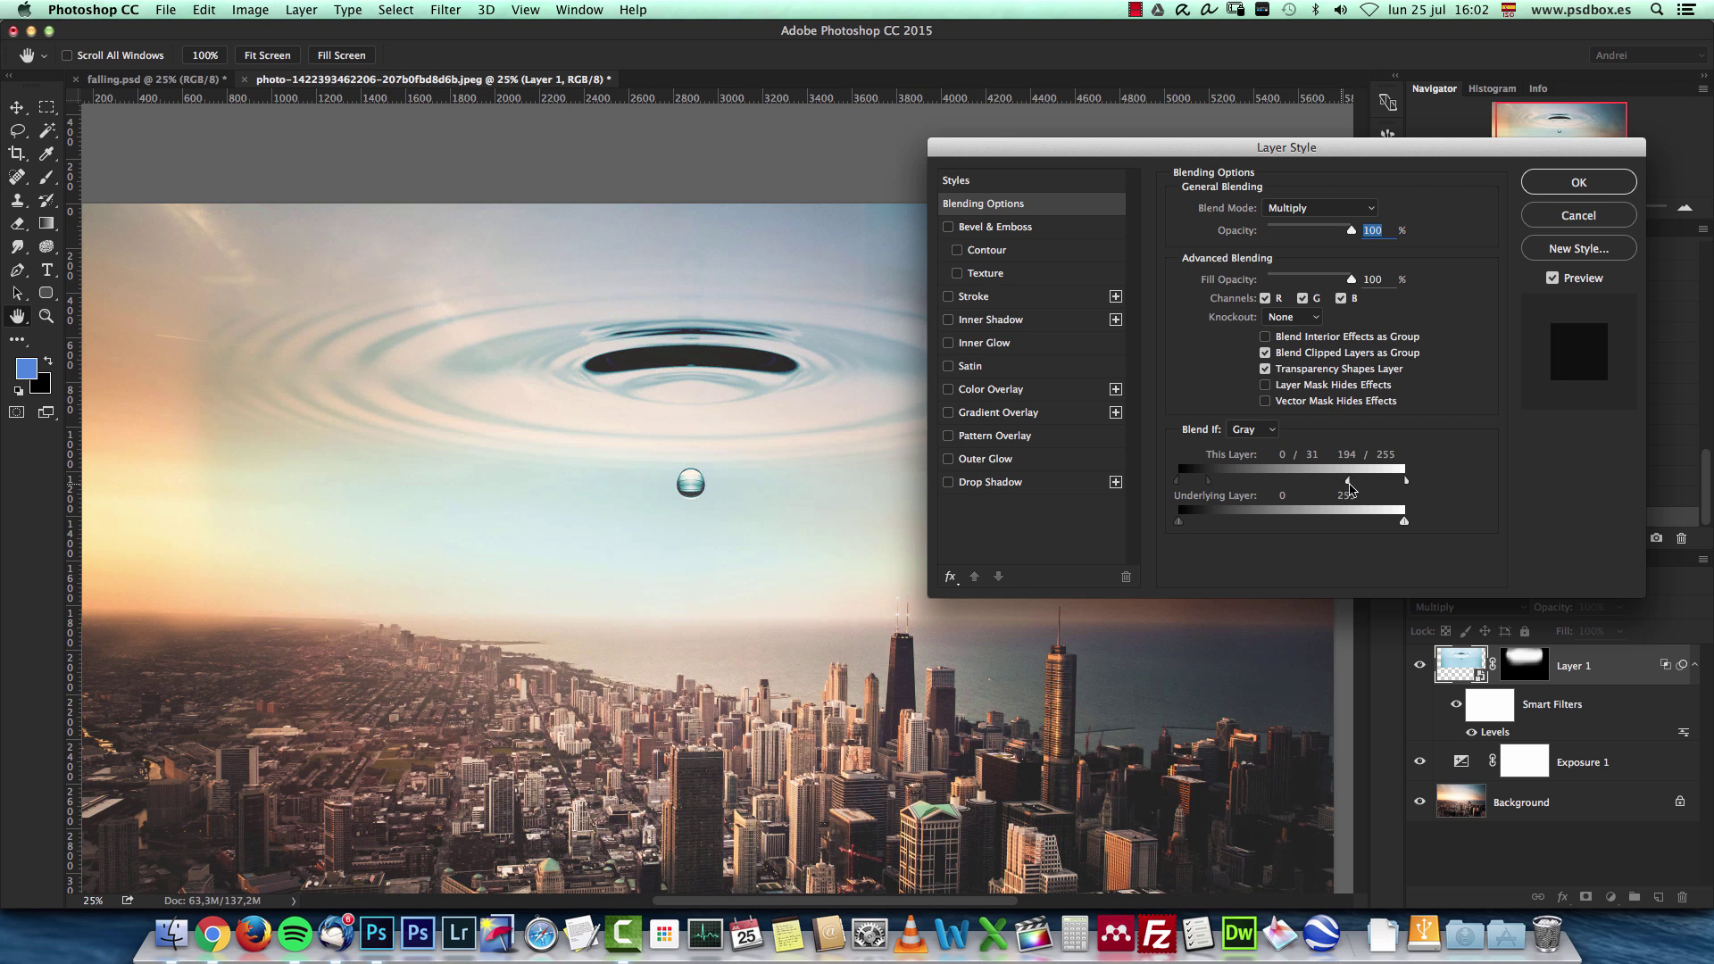
left_click_drag(1350, 481, 1327, 482)
left_click_drag(1223, 486, 1228, 487)
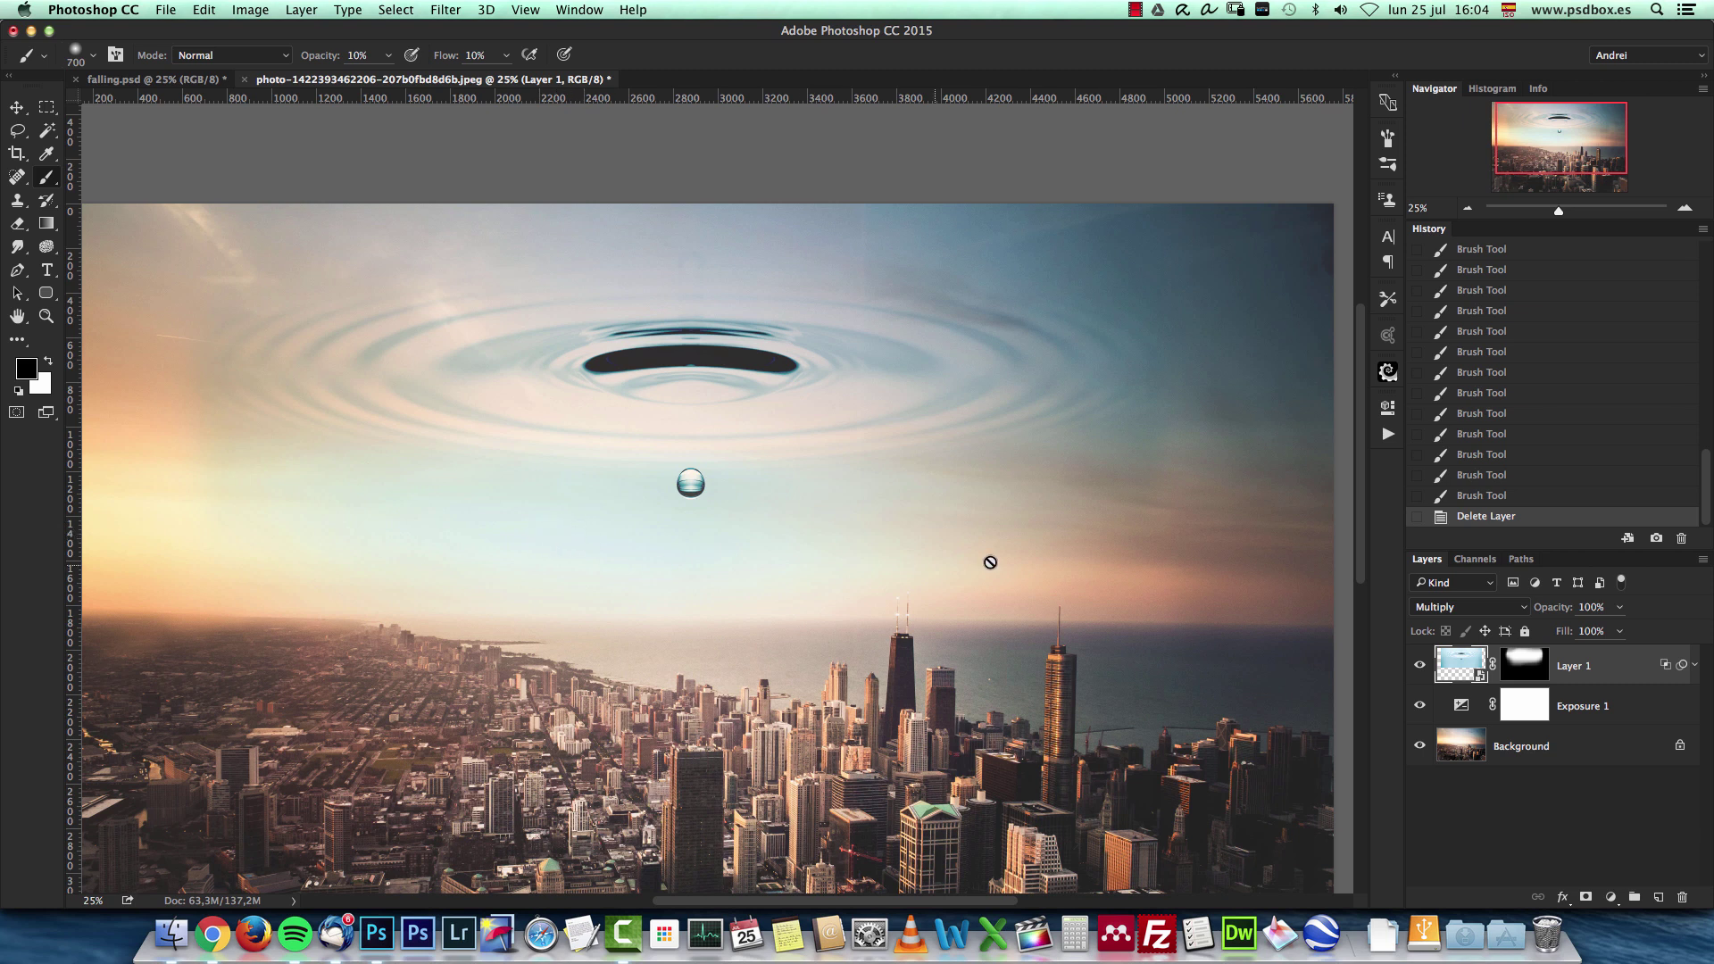
Paint black on the water-drop layer's mask across the sky below the ripple at 30% opacity, enlarging the brush from 700 to 1400 px.
left_click(1530, 666)
mouse_move(874, 562)
left_mouse_down()
mouse_move(673, 591)
mouse_move(546, 563)
mouse_move(489, 573)
mouse_move(398, 532)
left_mouse_up()
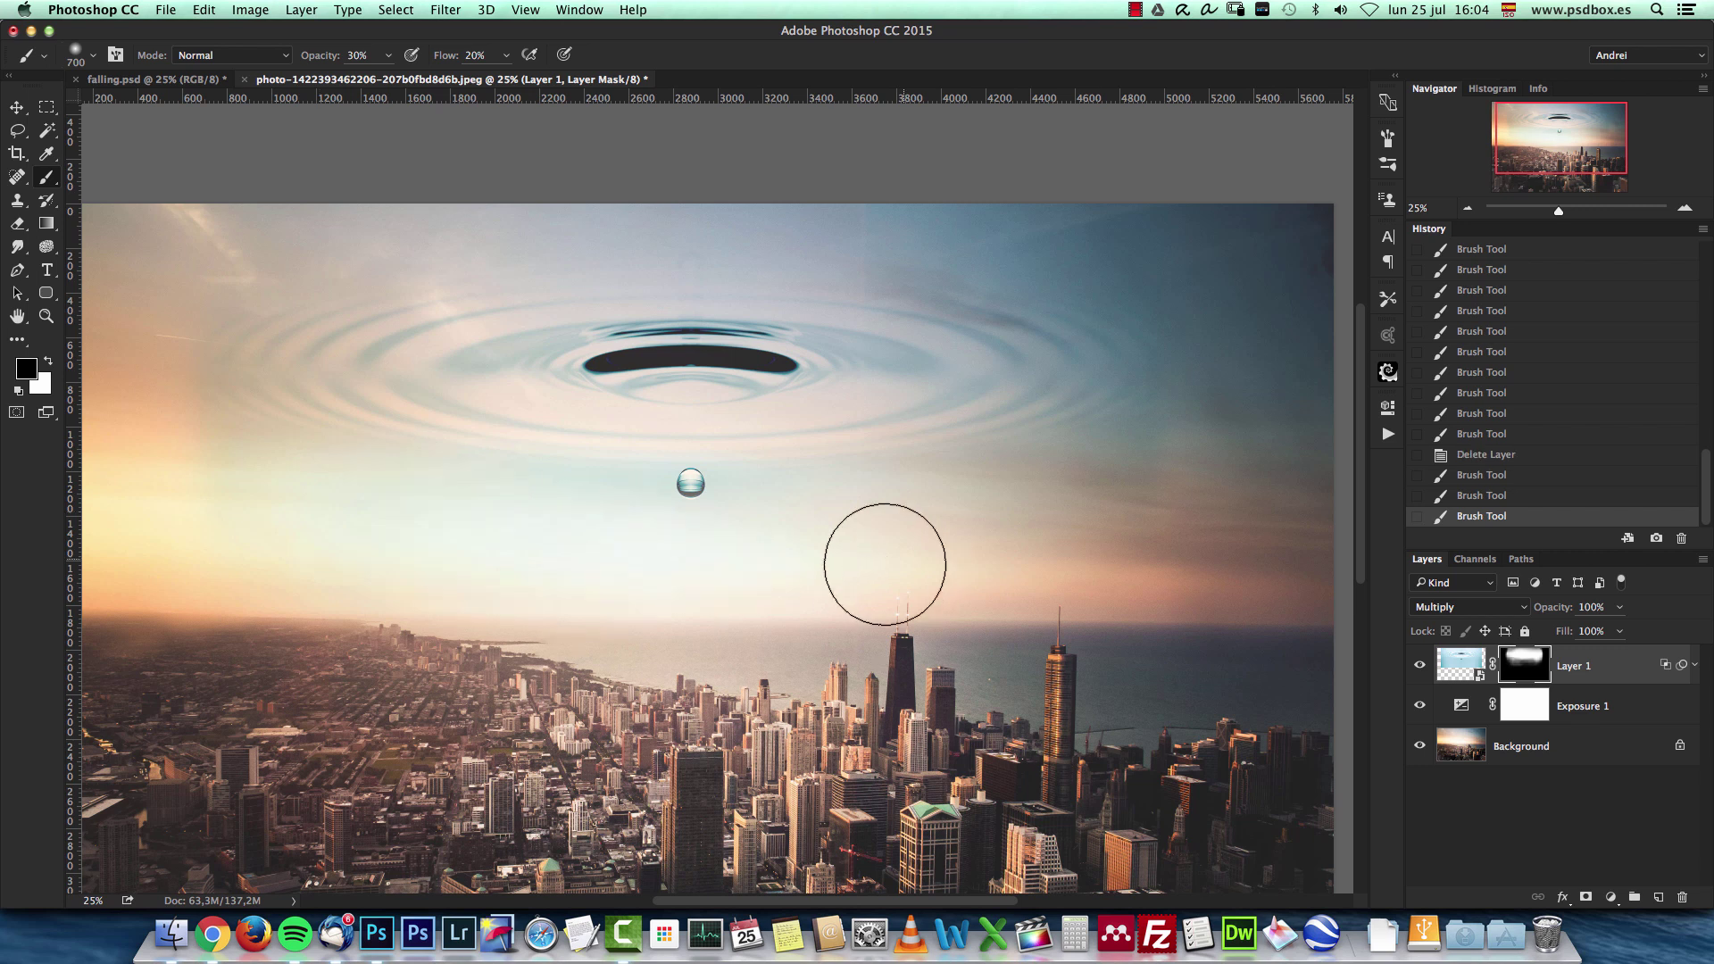
mouse_move(256, 547)
left_mouse_down()
mouse_move(268, 559)
mouse_move(226, 474)
mouse_move(199, 246)
mouse_move(527, 175)
mouse_move(1270, 237)
mouse_move(1136, 517)
left_mouse_up()
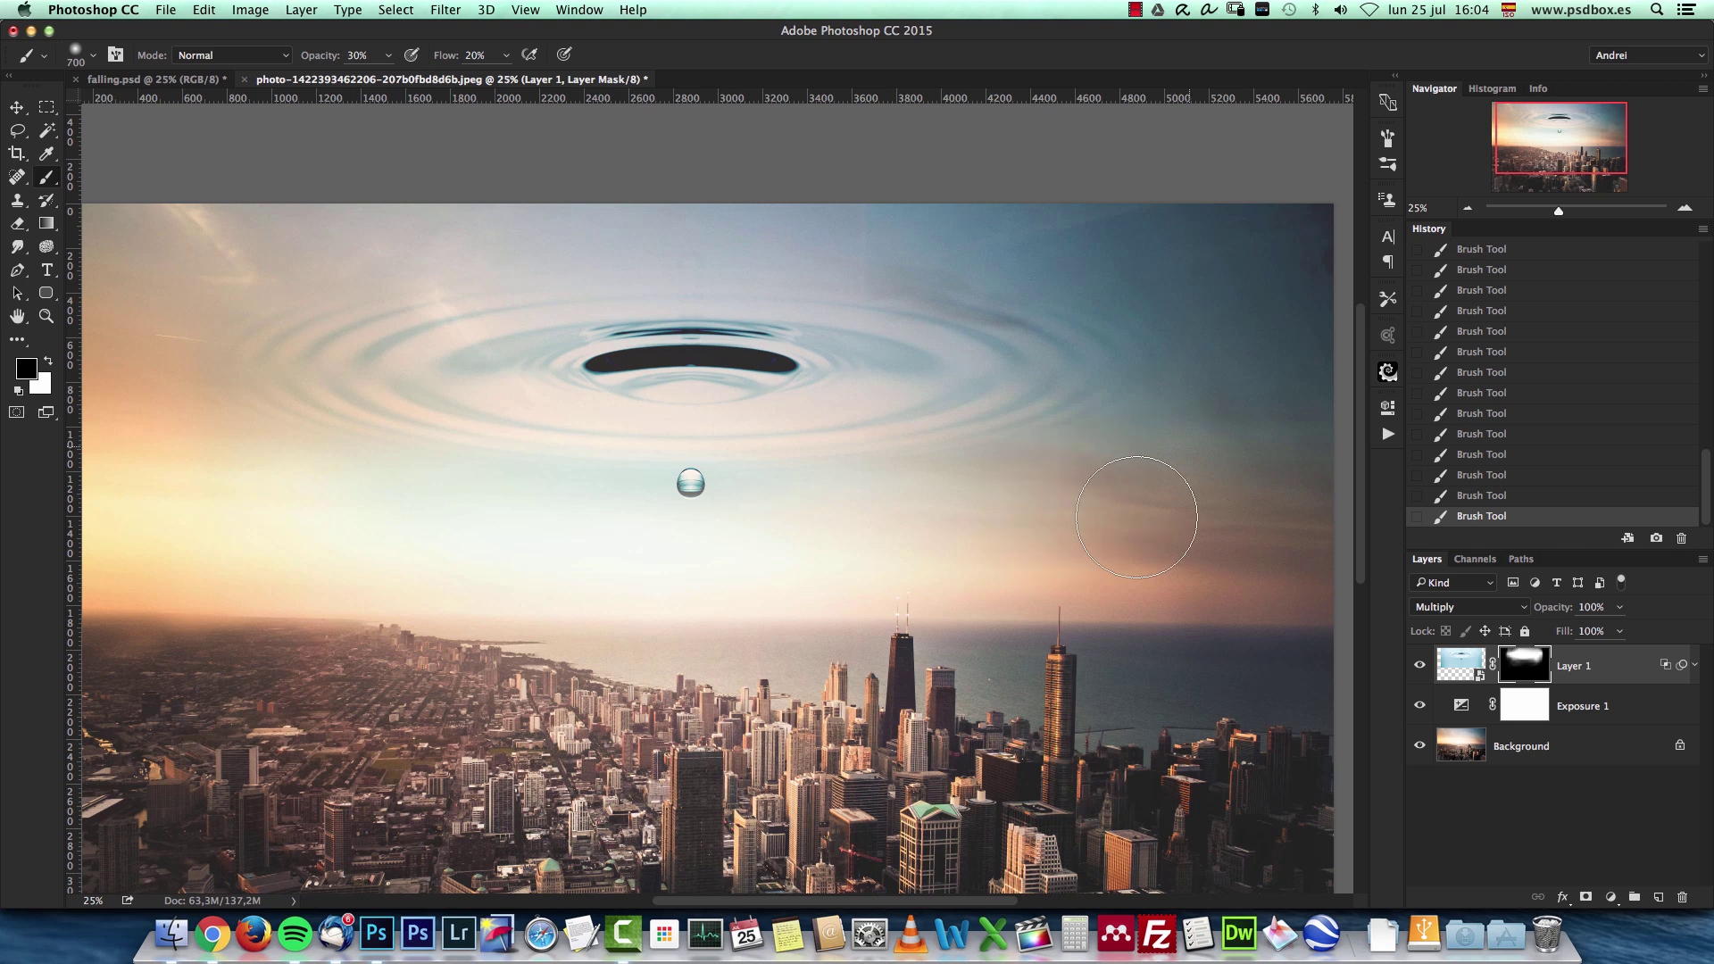
key("bracketright")
key("bracketright")
key("bracketright")
key("bracketright")
key("bracketright")
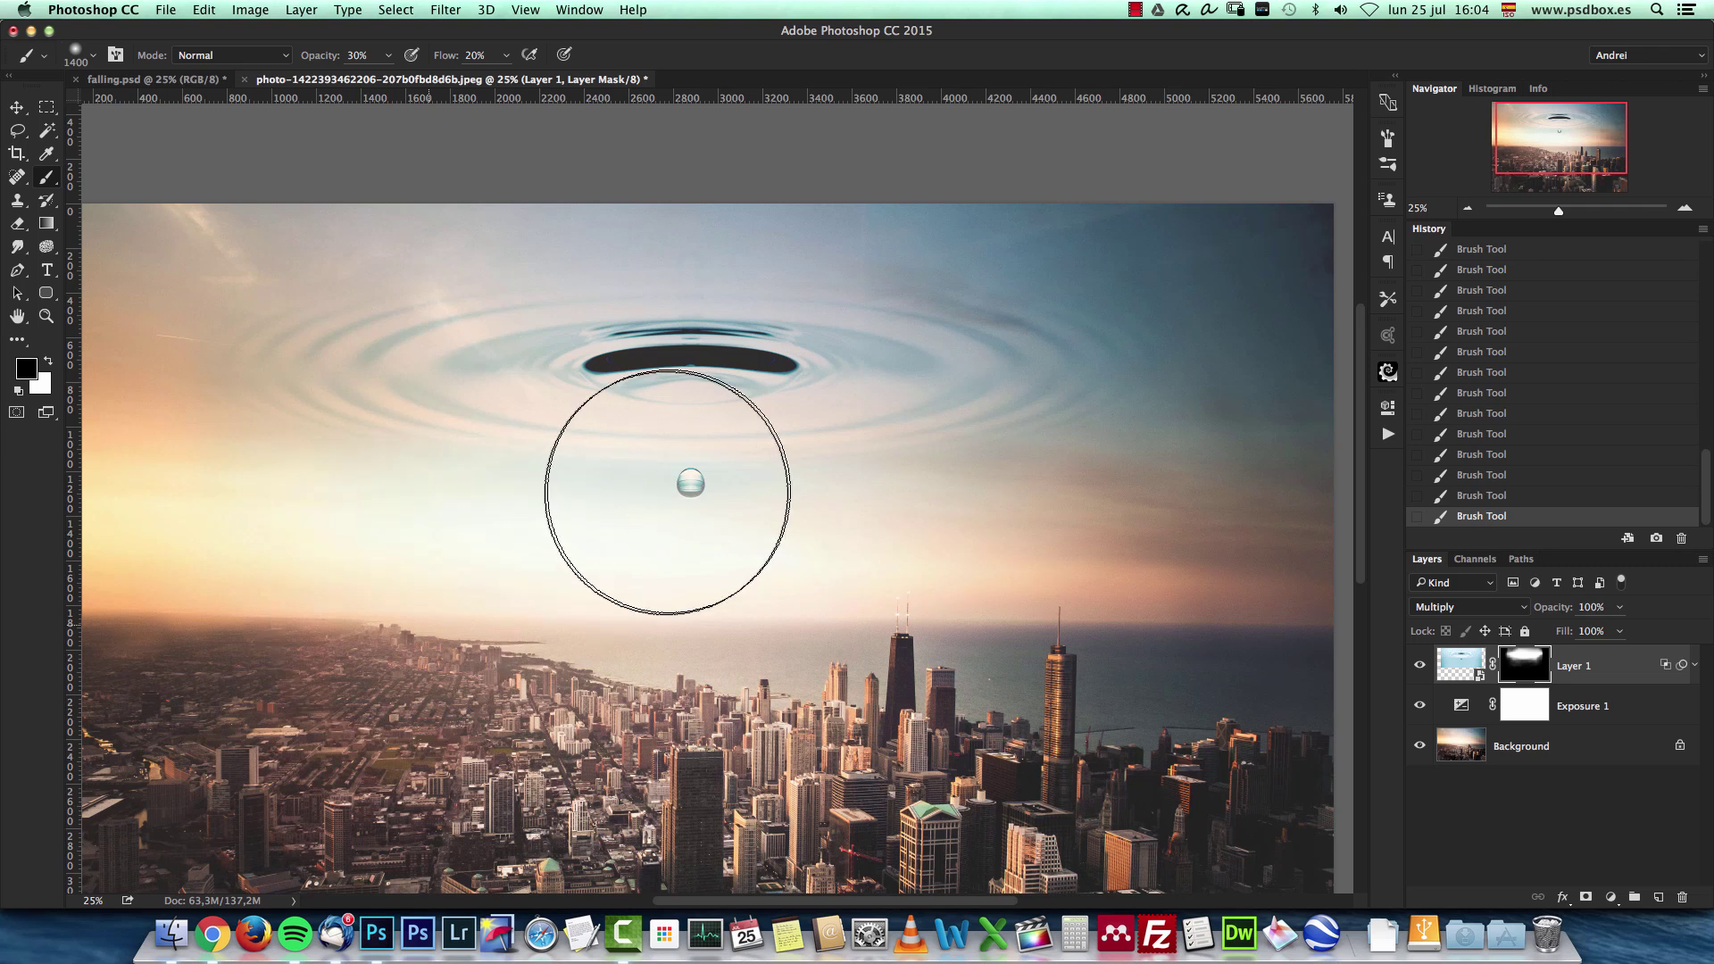
Reduce the brush to 100 px or less and paint white on the layer mask over the falling drop to restore it.
key("v")
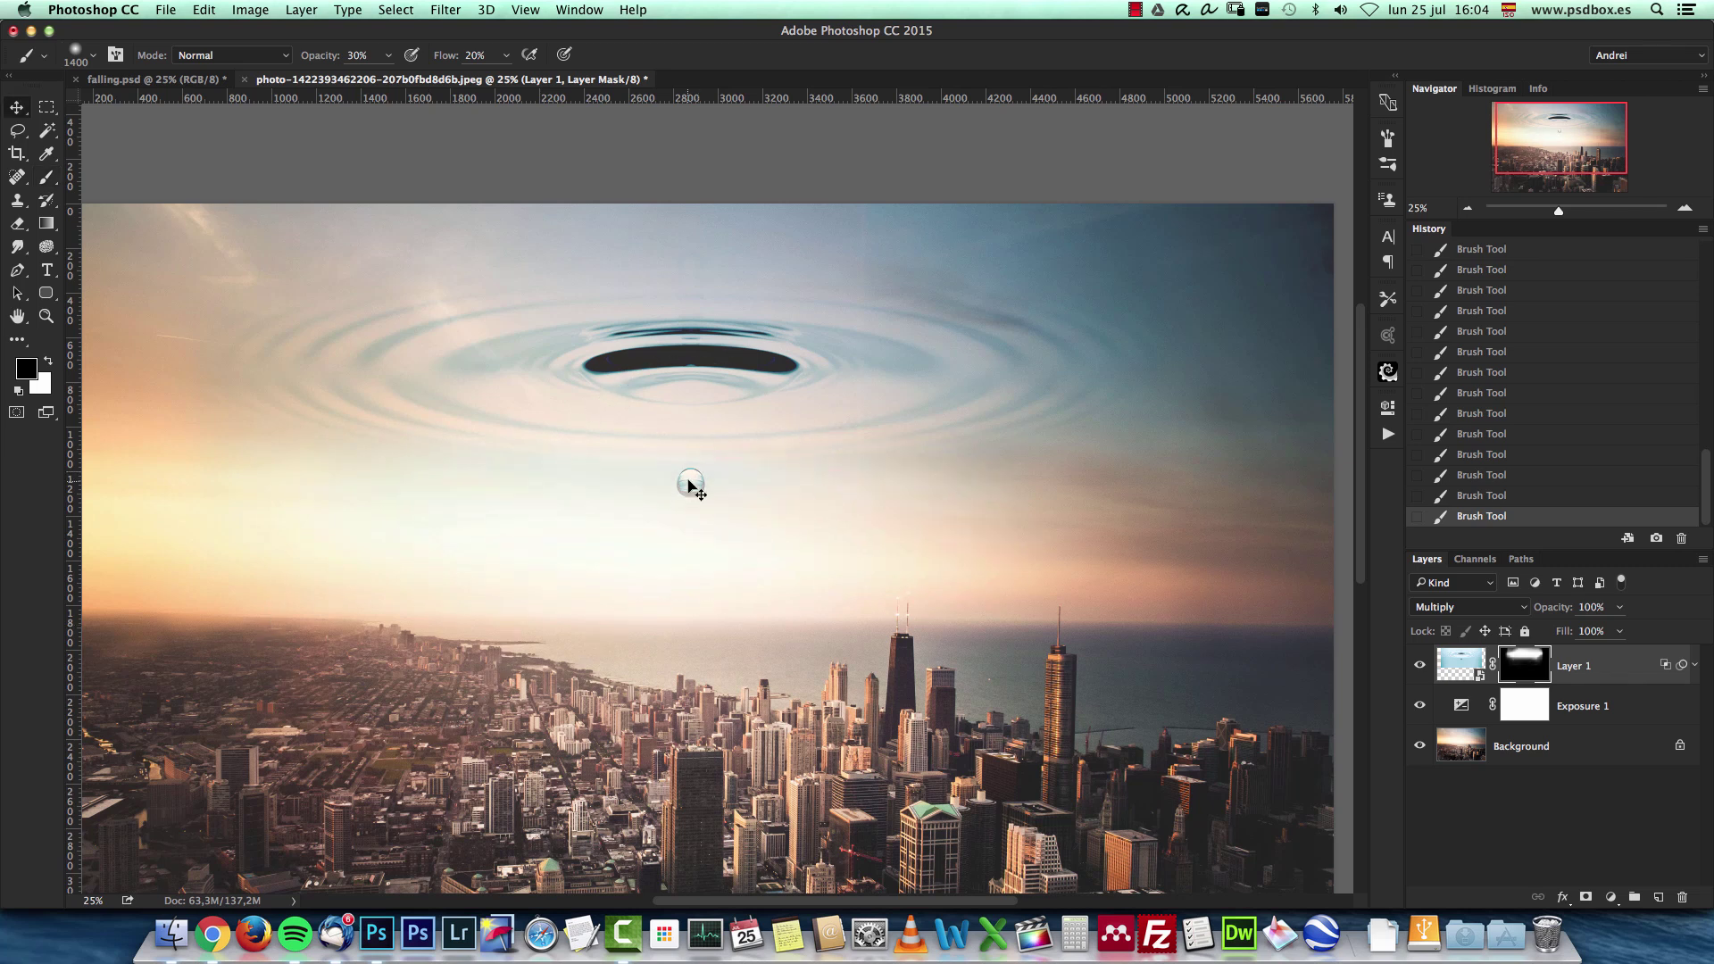
key("b")
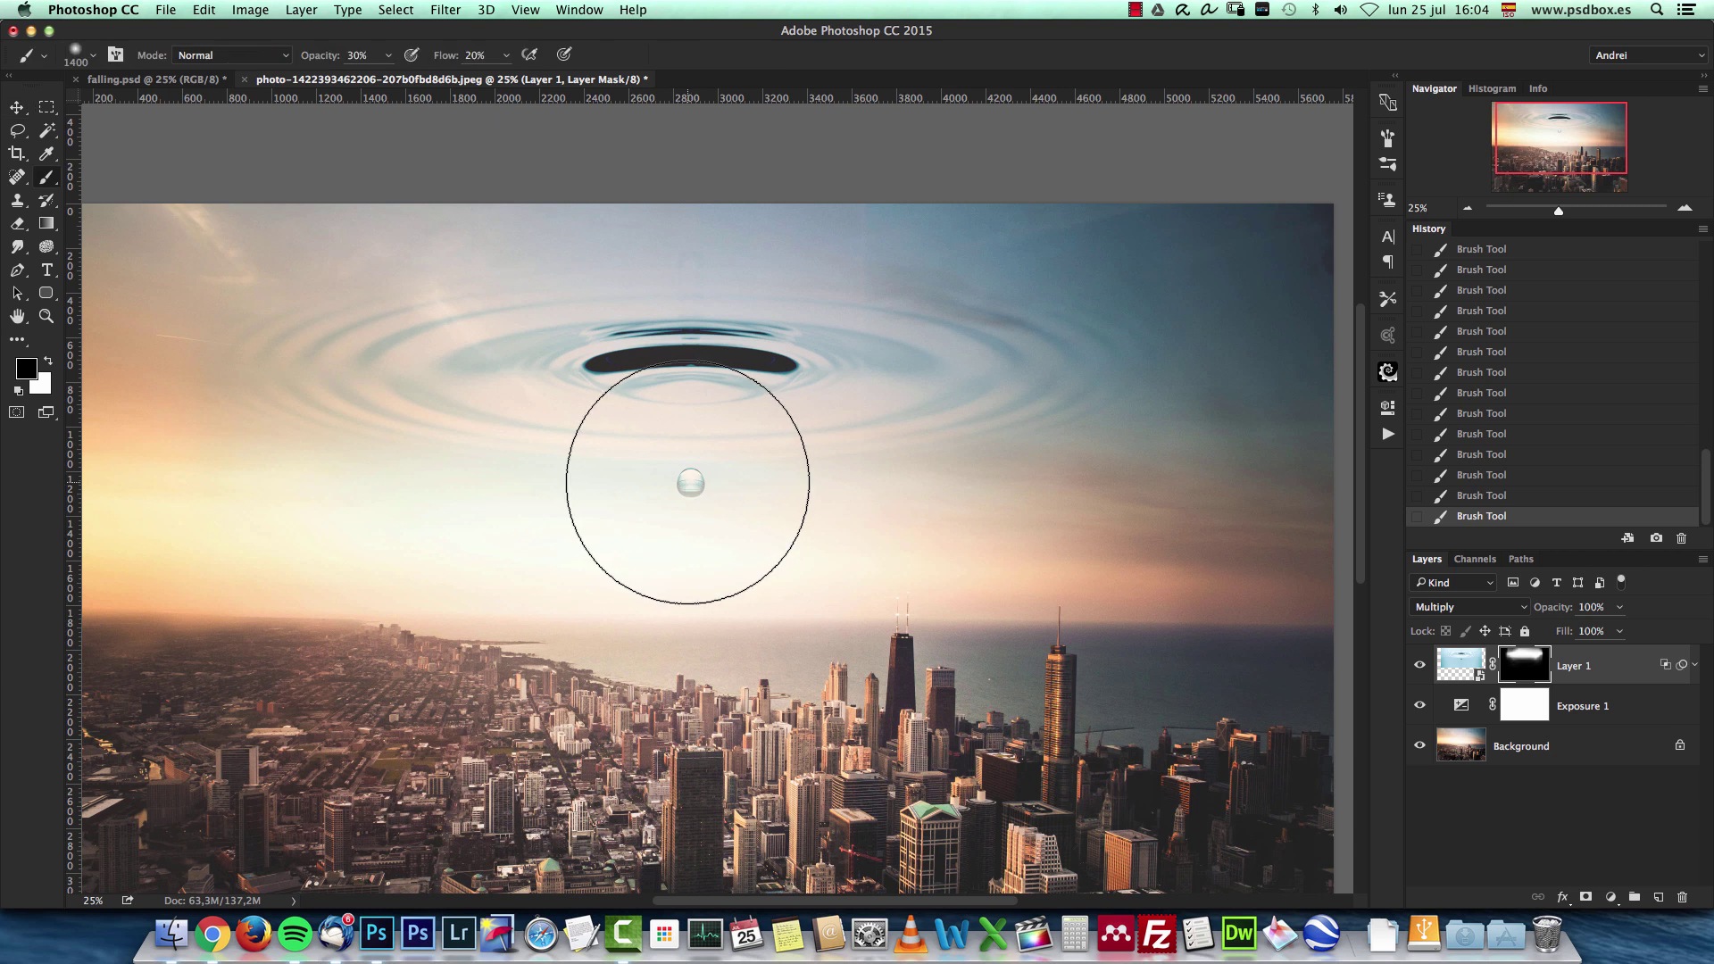
key("bracketleft")
key("bracketleft")
key("bracketleft")
key("bracketleft")
key("bracketleft")
key("bracketleft")
key("bracketleft")
key("bracketleft")
key("bracketleft")
key("bracketleft")
key("bracketleft")
key("bracketleft")
key("bracketleft")
key("bracketleft")
key("bracketleft")
key("bracketleft")
key("bracketleft")
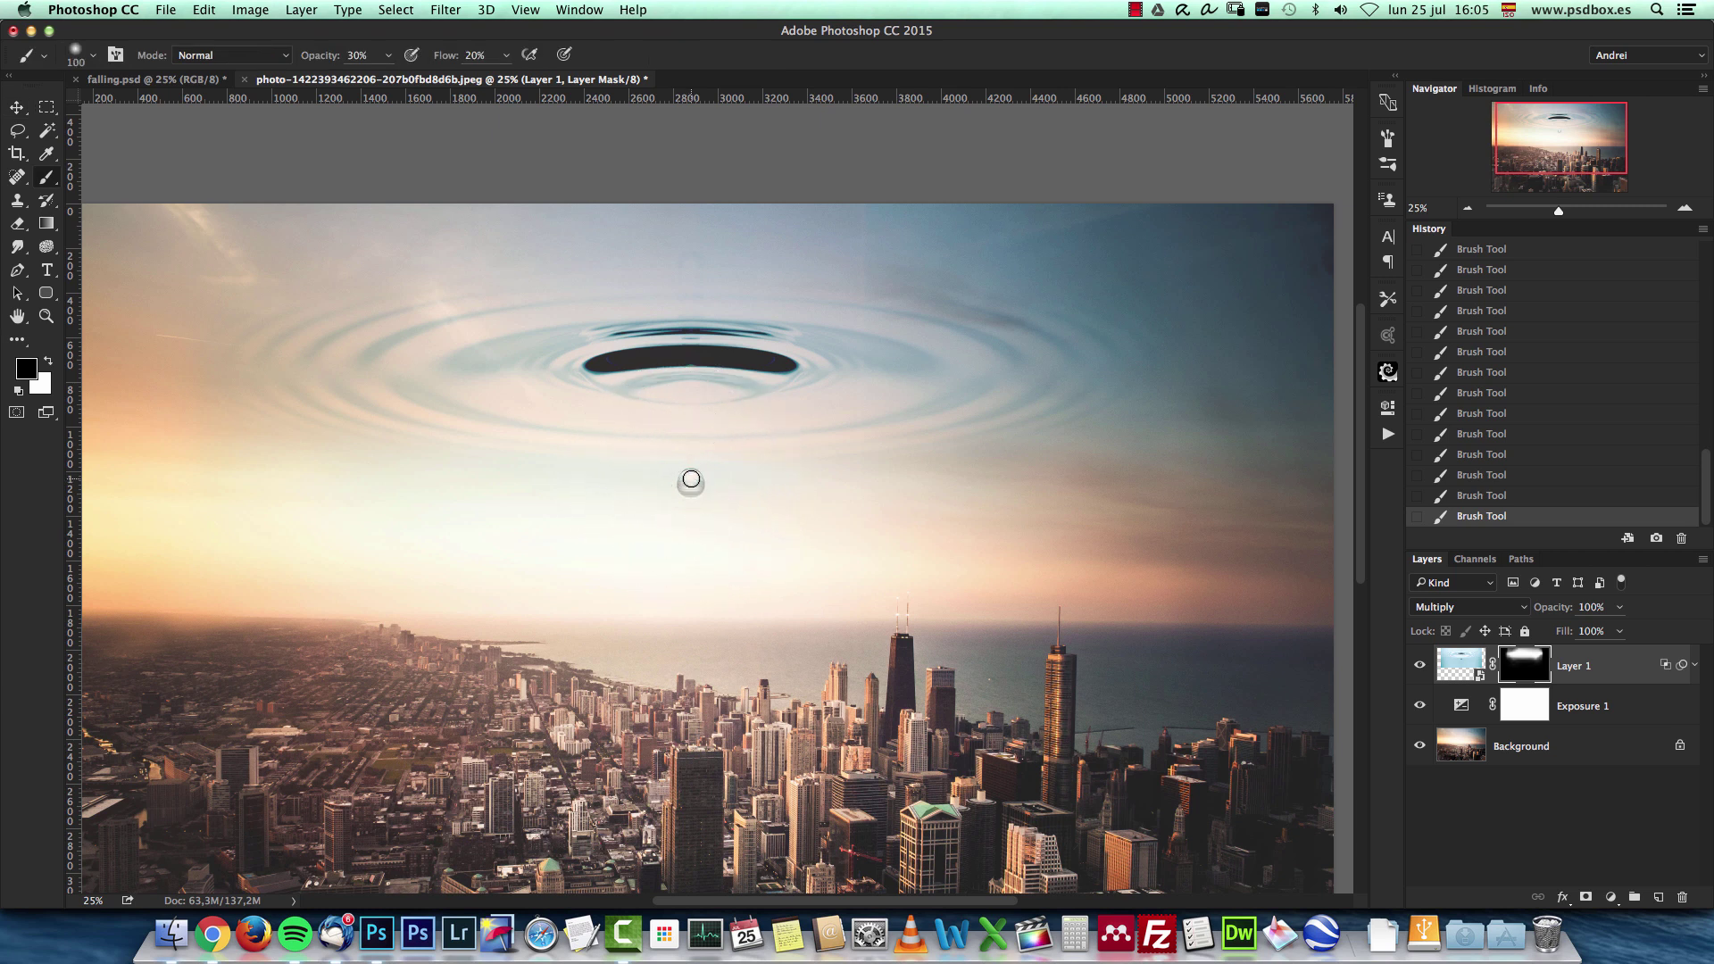
key("x")
key("super+1")
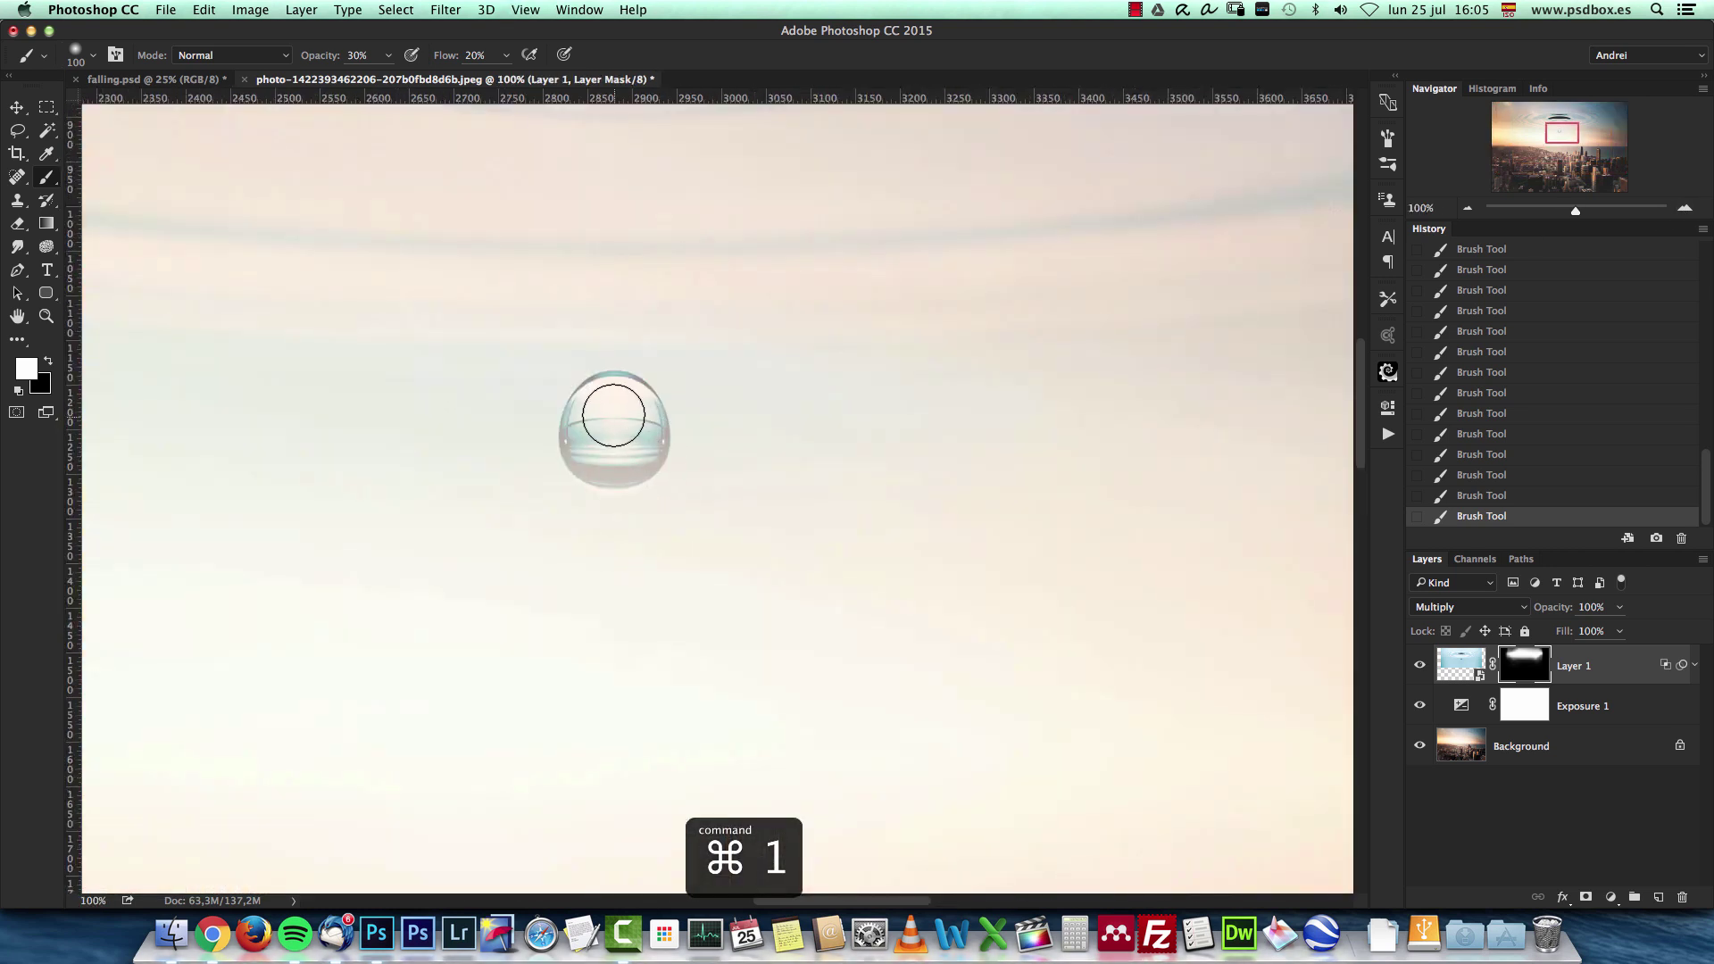
key("bracketleft")
mouse_move(600, 416)
left_mouse_down()
mouse_move(629, 449)
mouse_move(610, 446)
mouse_move(626, 446)
mouse_move(618, 408)
mouse_move(611, 454)
mouse_move(639, 445)
mouse_move(612, 457)
mouse_move(612, 415)
mouse_move(594, 434)
mouse_move(632, 411)
mouse_move(647, 435)
mouse_move(639, 449)
mouse_move(605, 433)
left_mouse_up()
Paint black on the mask around the drop's lower edge with a 60 px brush to clean up its outline.
key("bracketleft")
key("bracketleft")
key("bracketleft")
key("x")
mouse_move(657, 500)
left_mouse_down()
mouse_move(642, 517)
mouse_move(636, 480)
left_mouse_up()
key("super+0")
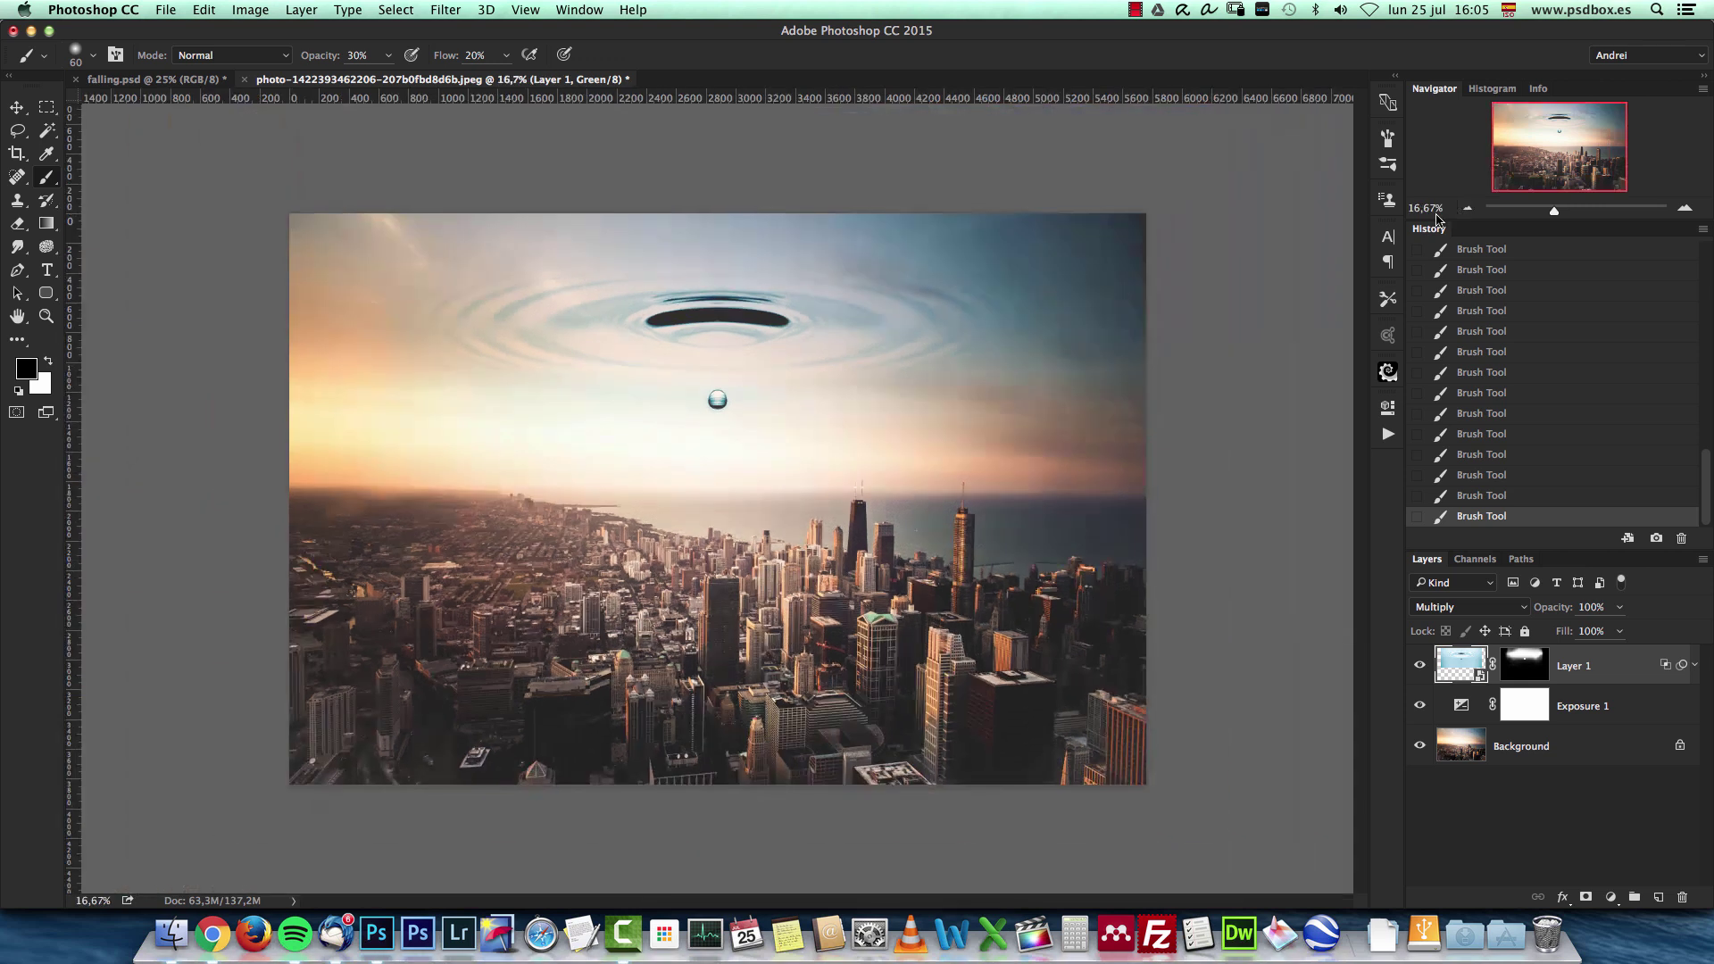
Duplicate the Background layer, move the copy above the water-drop layer and clip it to that layer.
left_click(1591, 754)
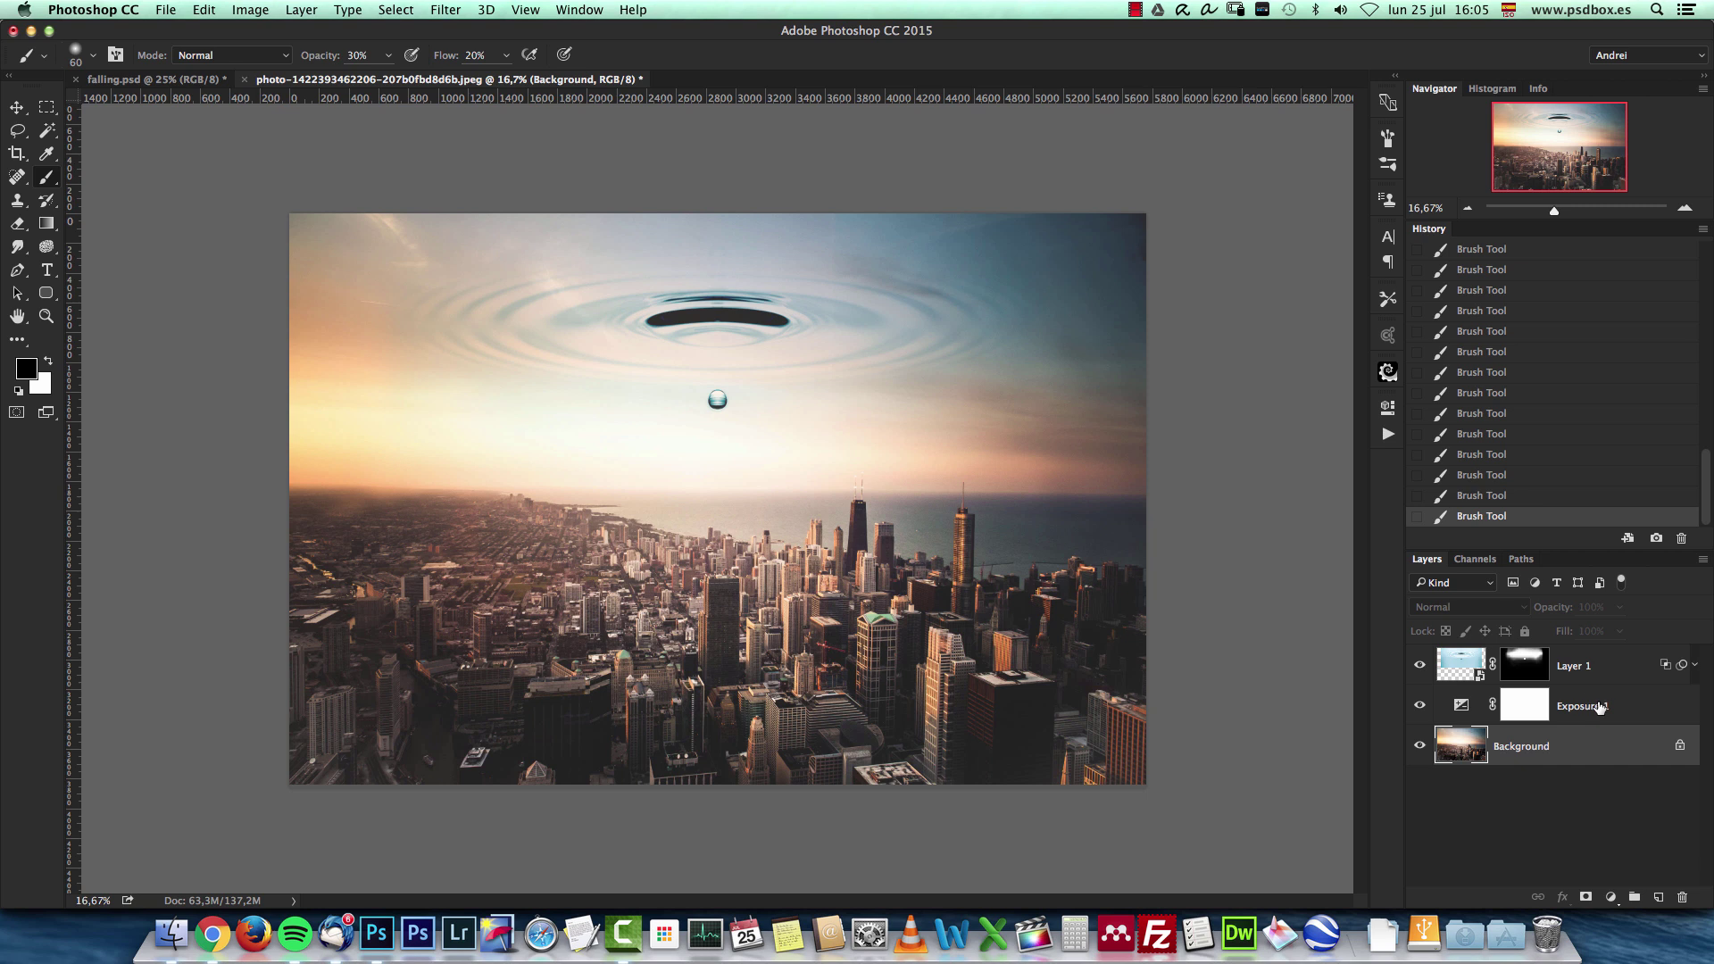
left_click_drag(1593, 743, 1617, 655)
key("super+j")
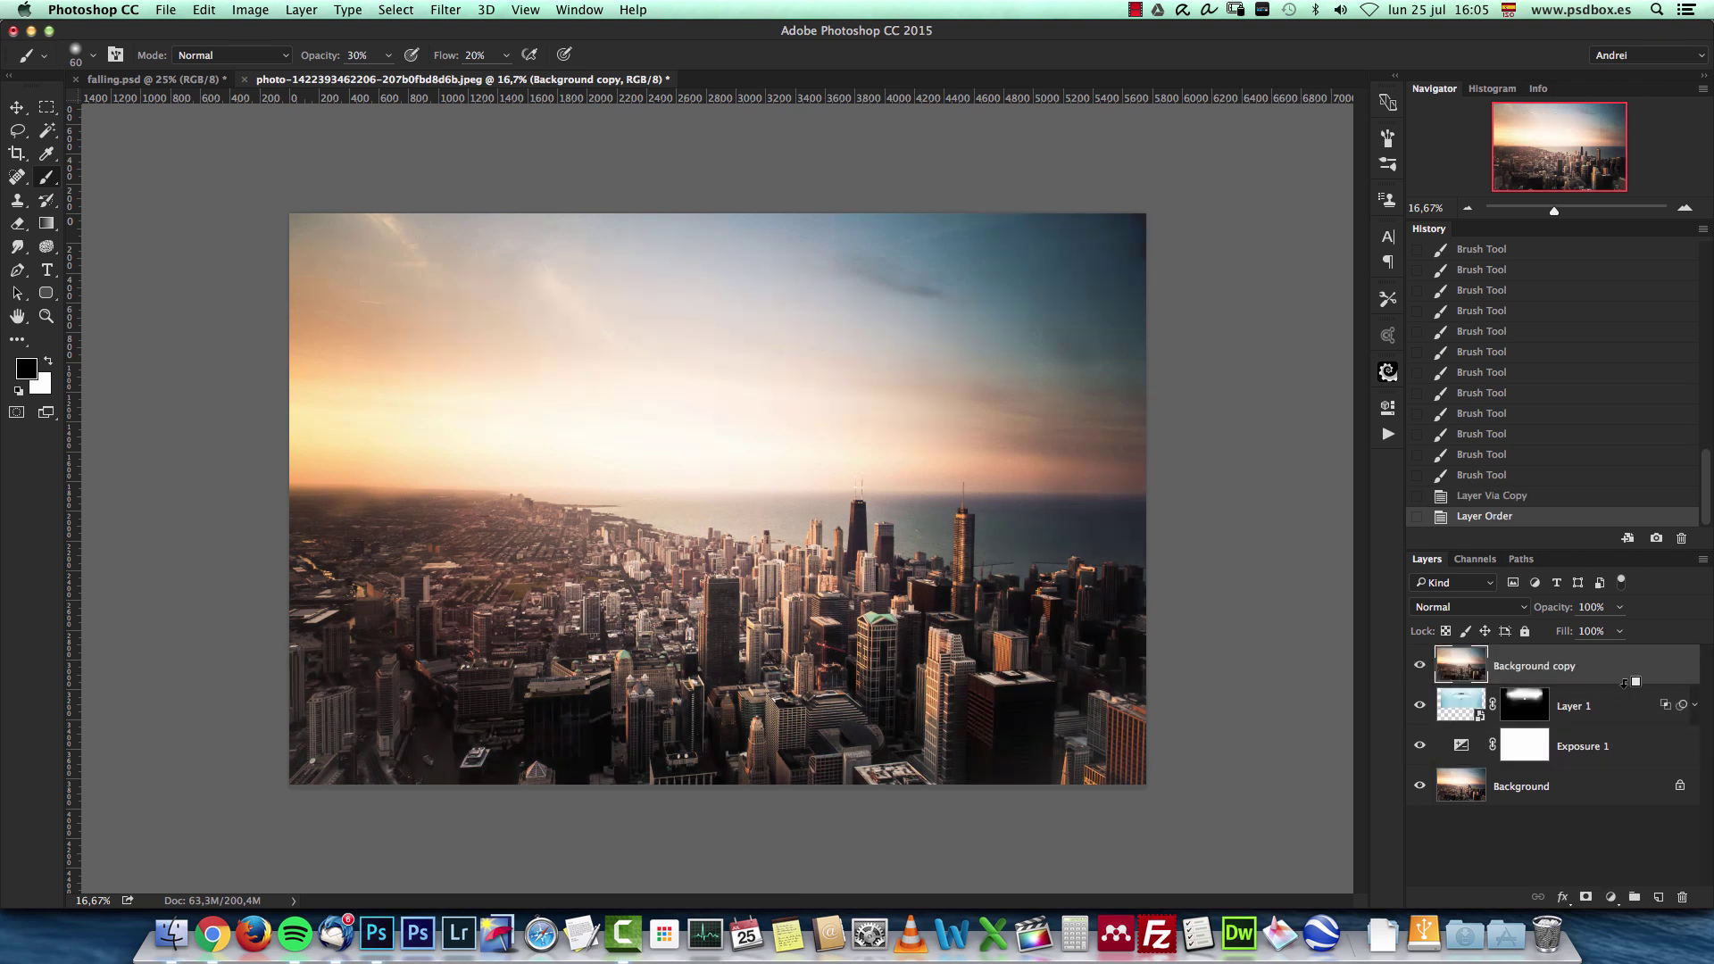
left_click(1625, 676, "alt")
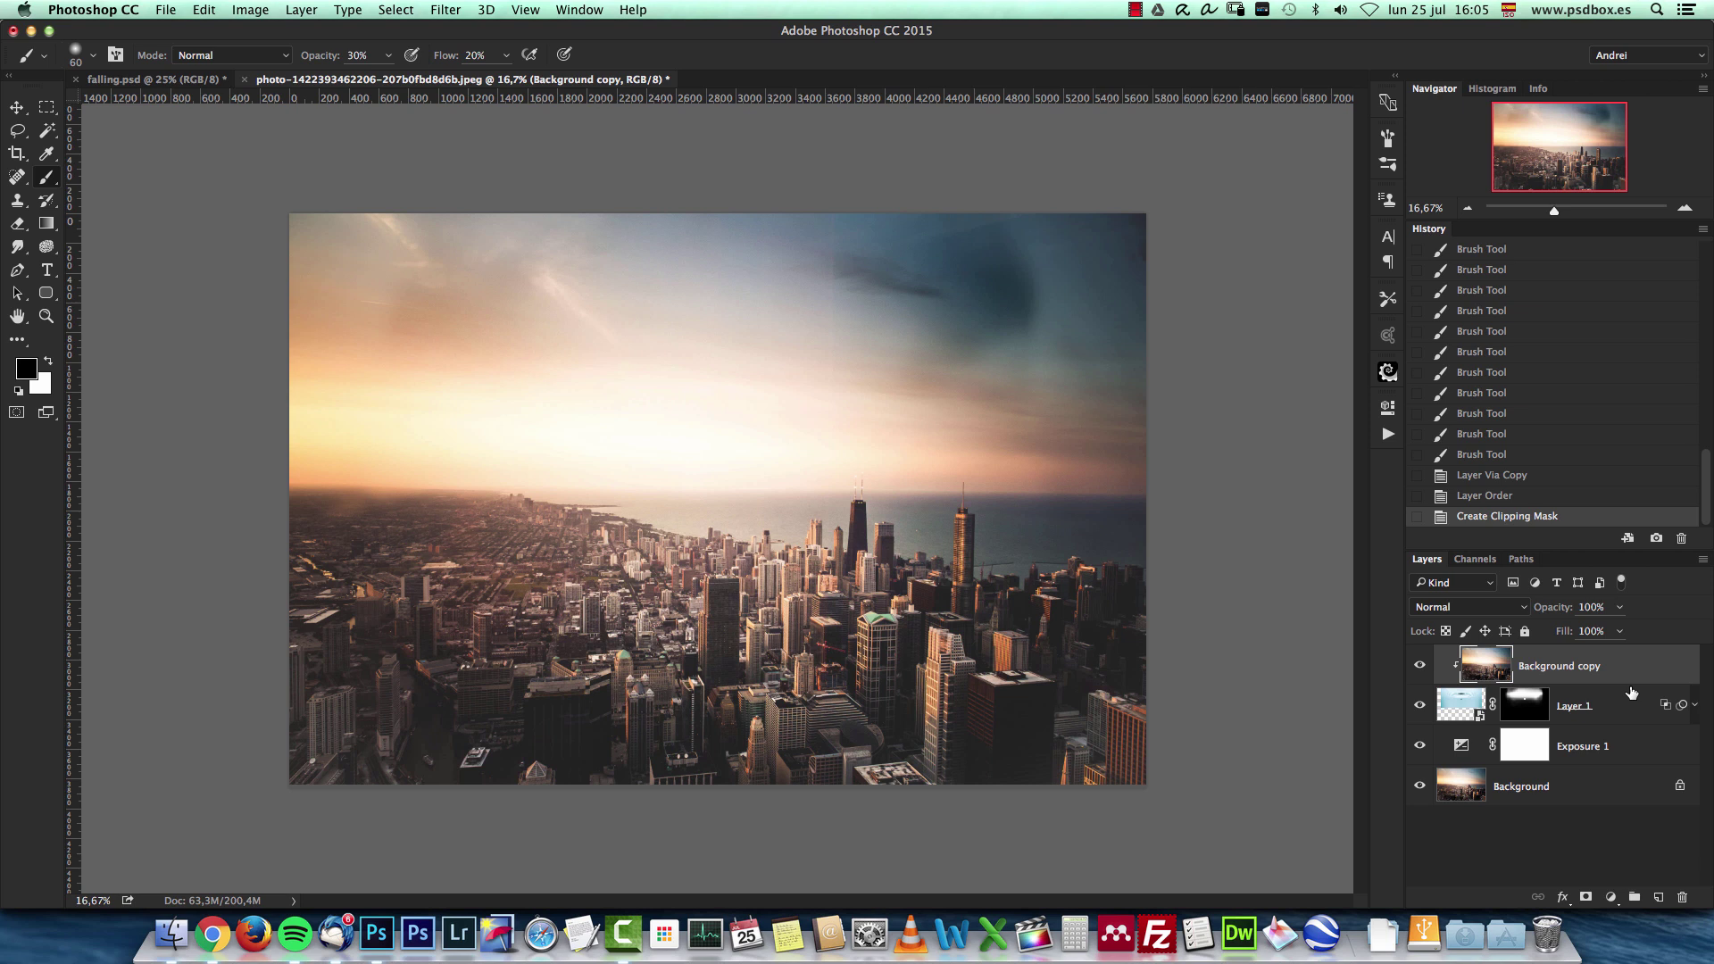
Set the clipped Background copy's blend mode to Color.
left_click(1468, 611)
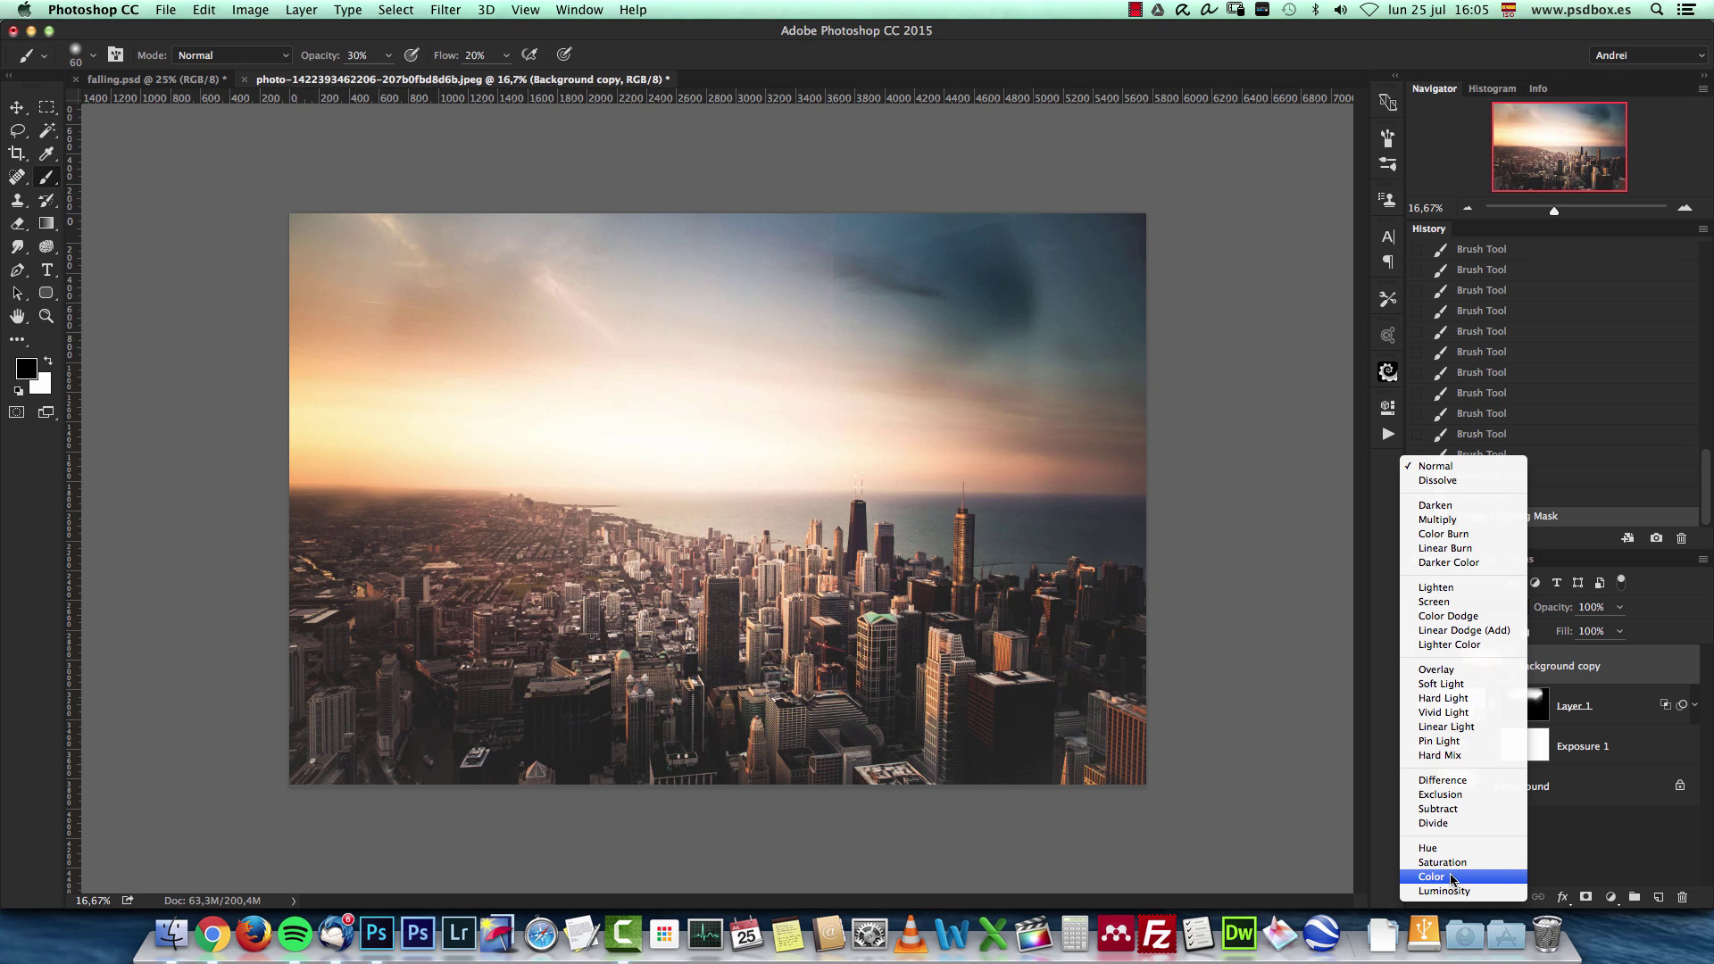
left_click(1448, 880)
left_click(1684, 209)
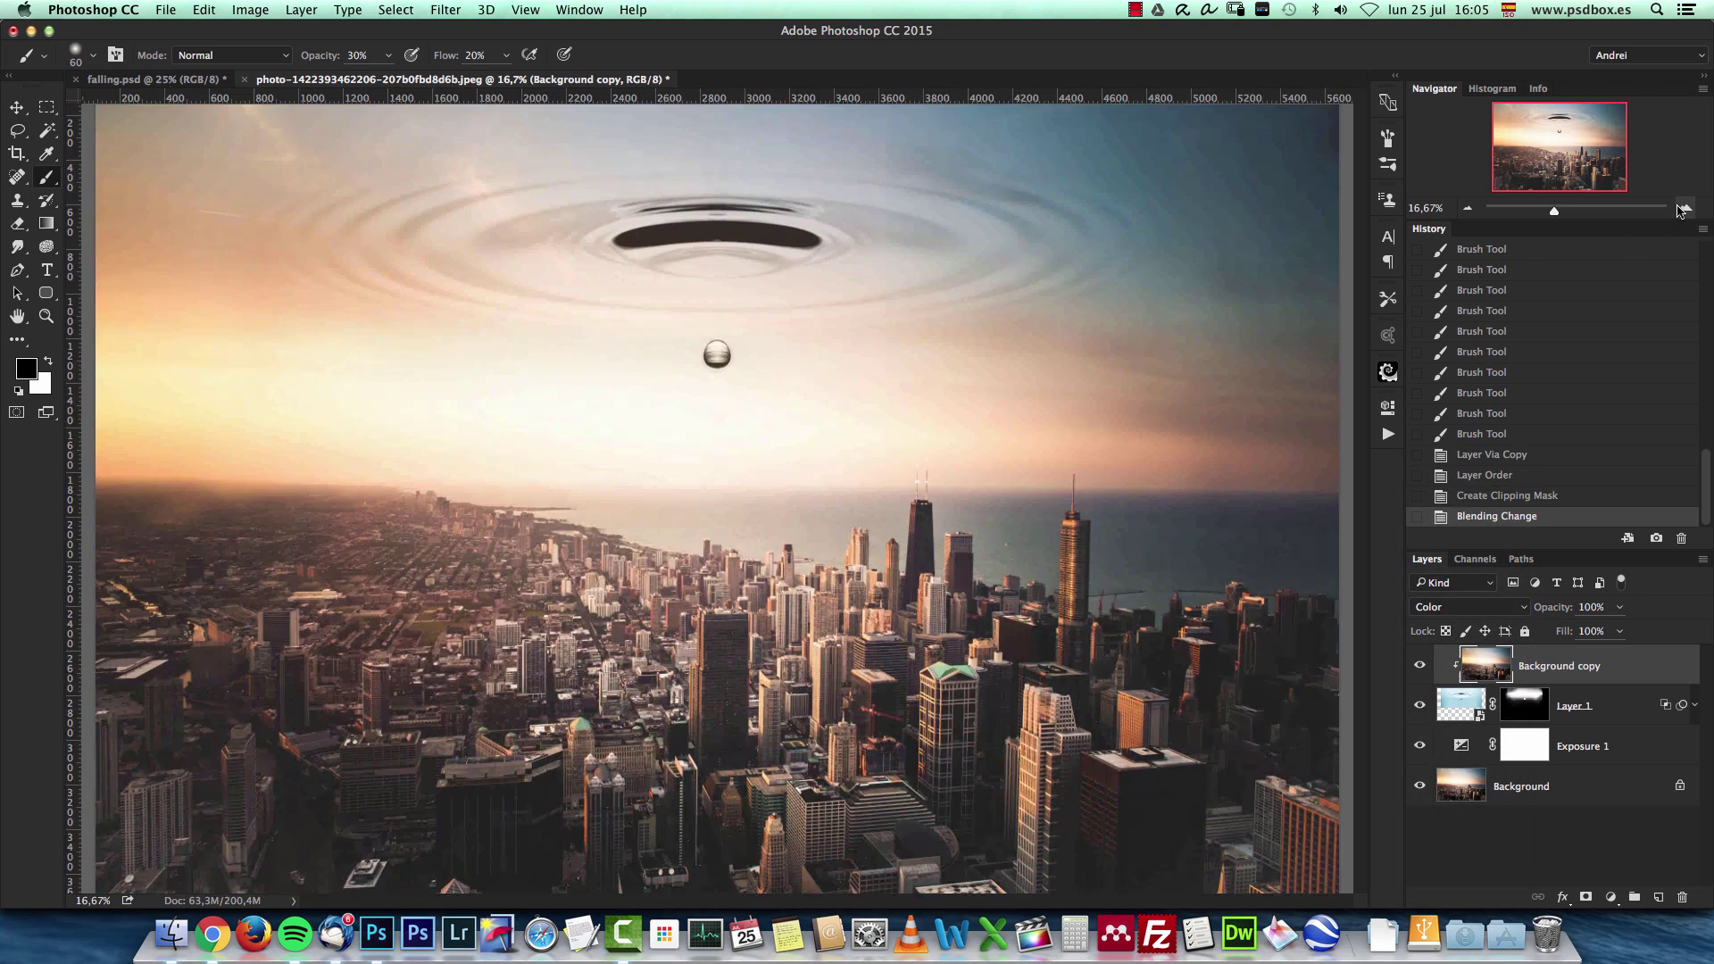
scroll(790, 464, "up", 5)
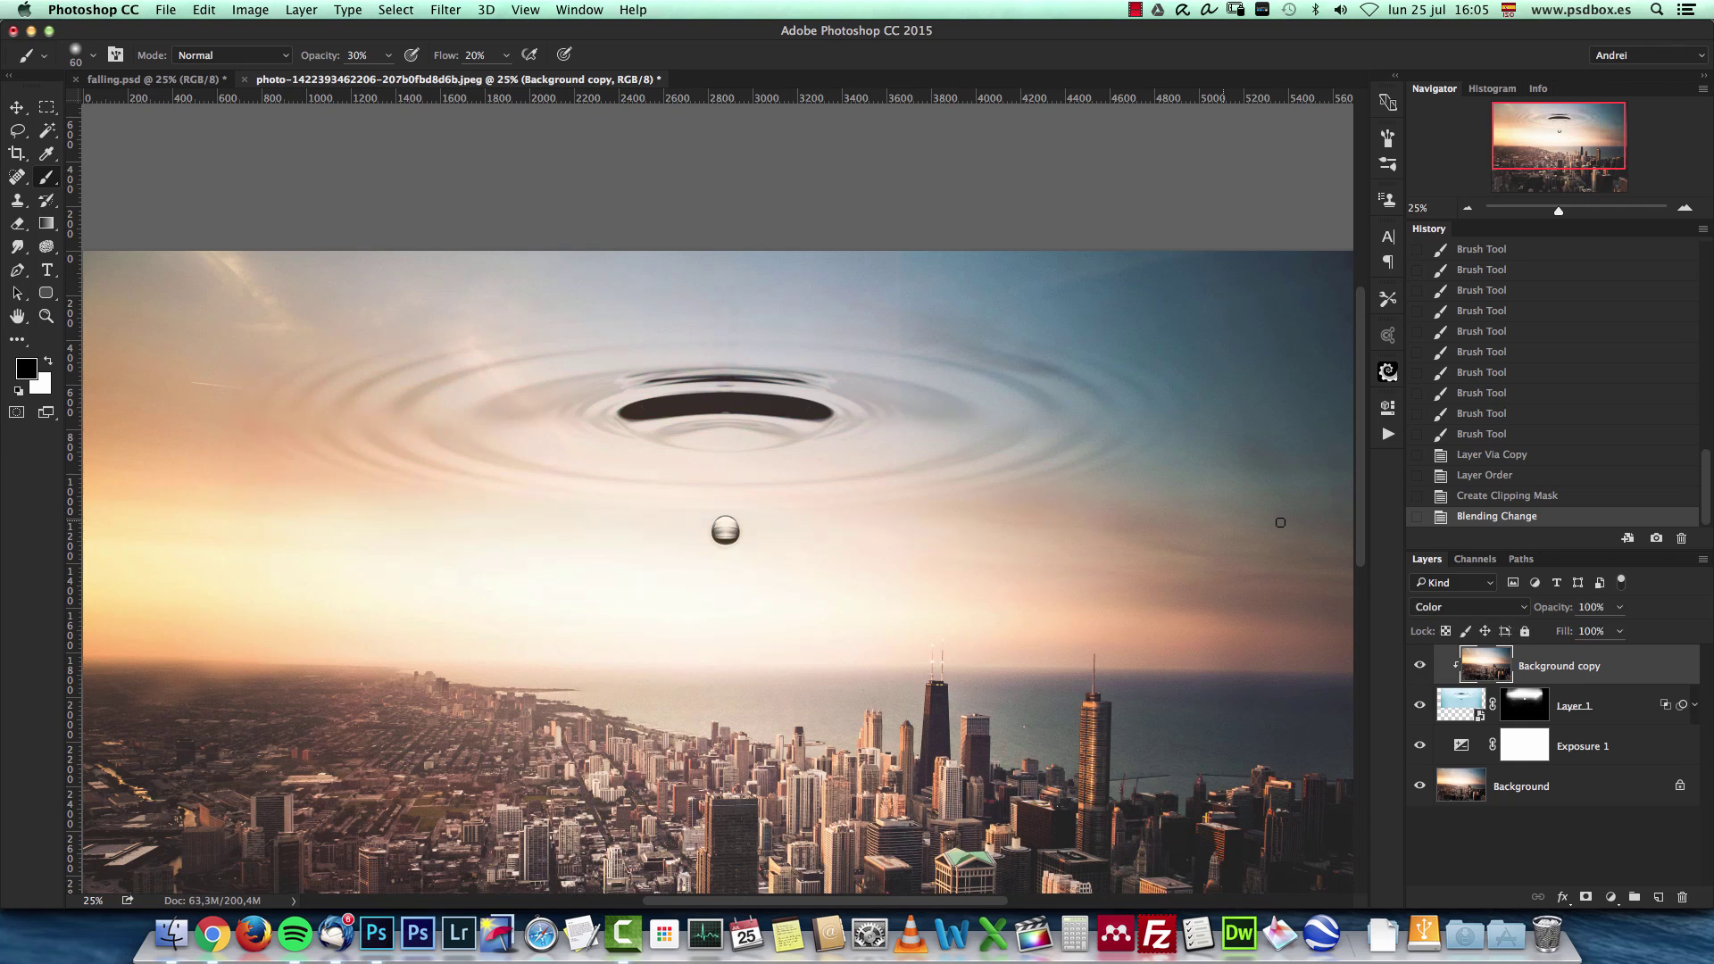
Lower the clipped Background copy's opacity to 70% after trying 80%, and check the ripple's color against the sky.
left_click(1542, 608)
type("80")
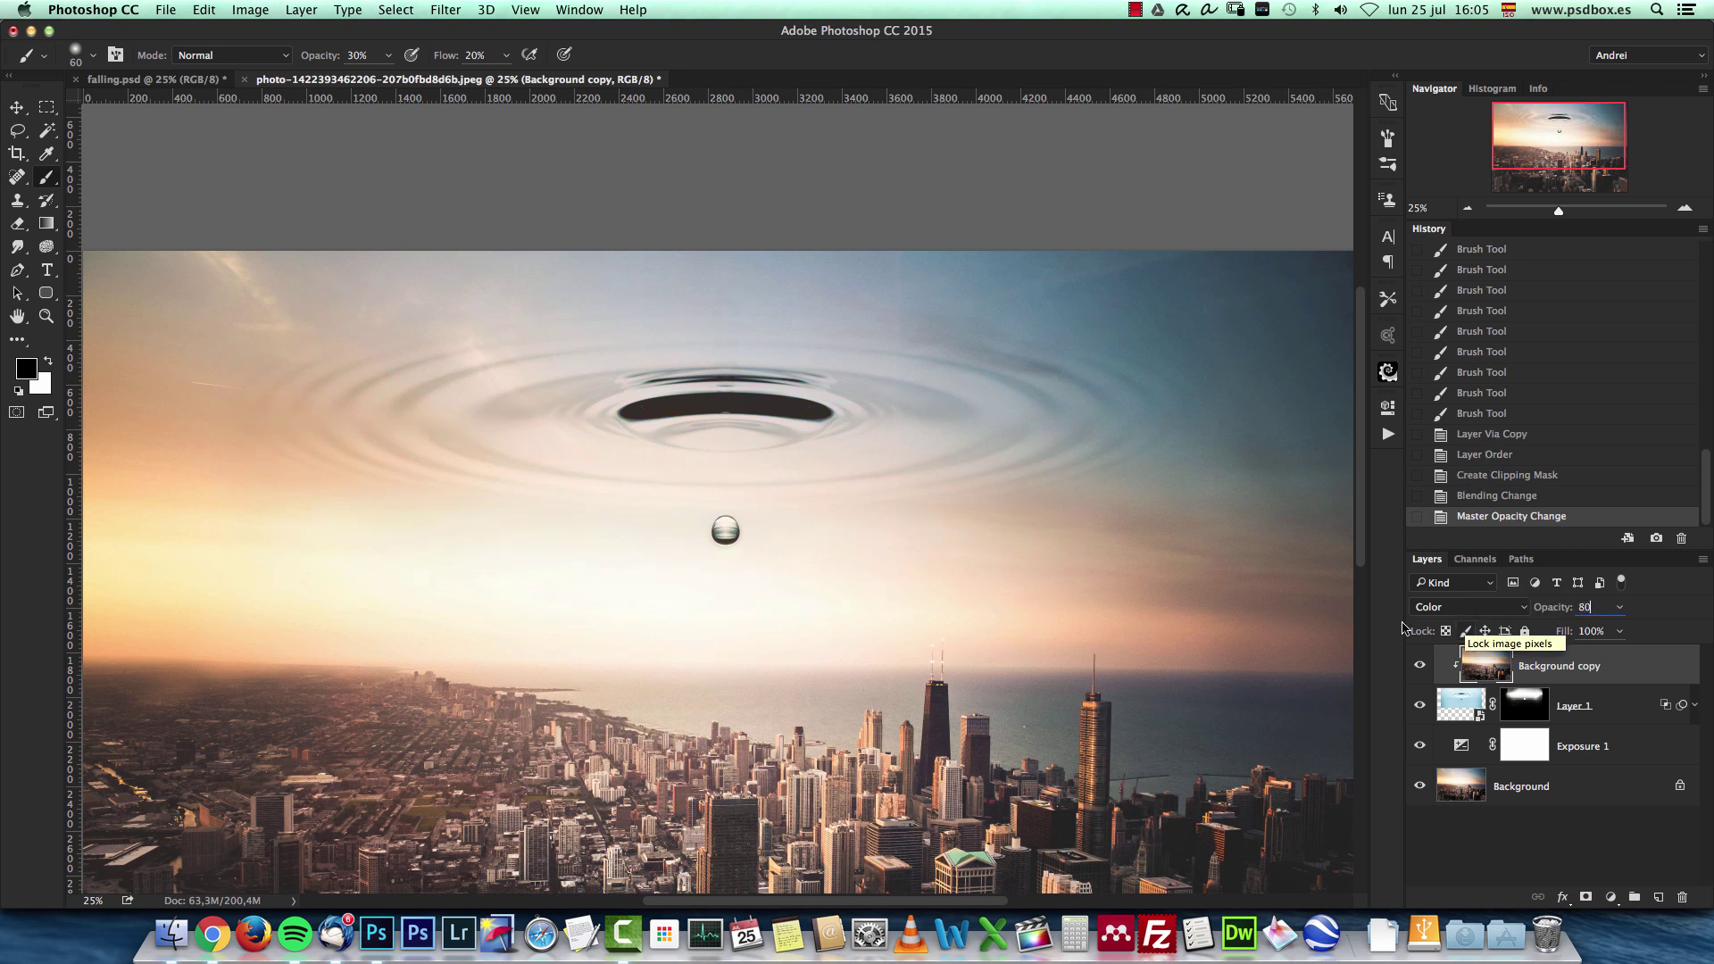
key("Return")
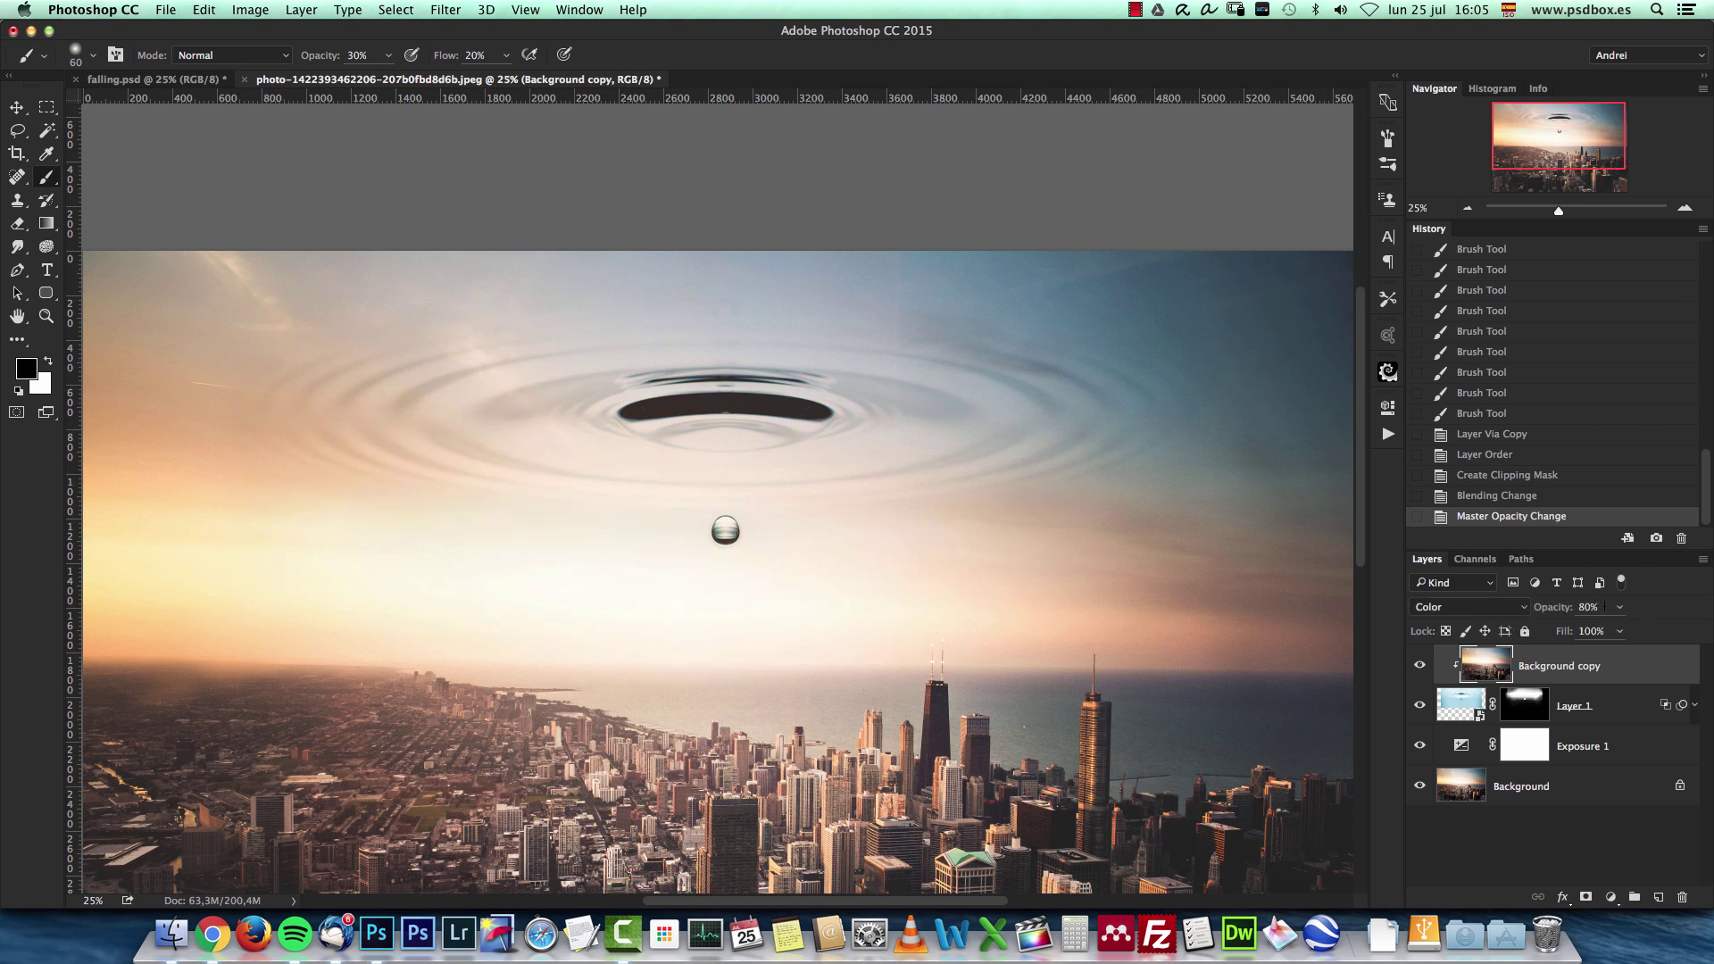
type("70")
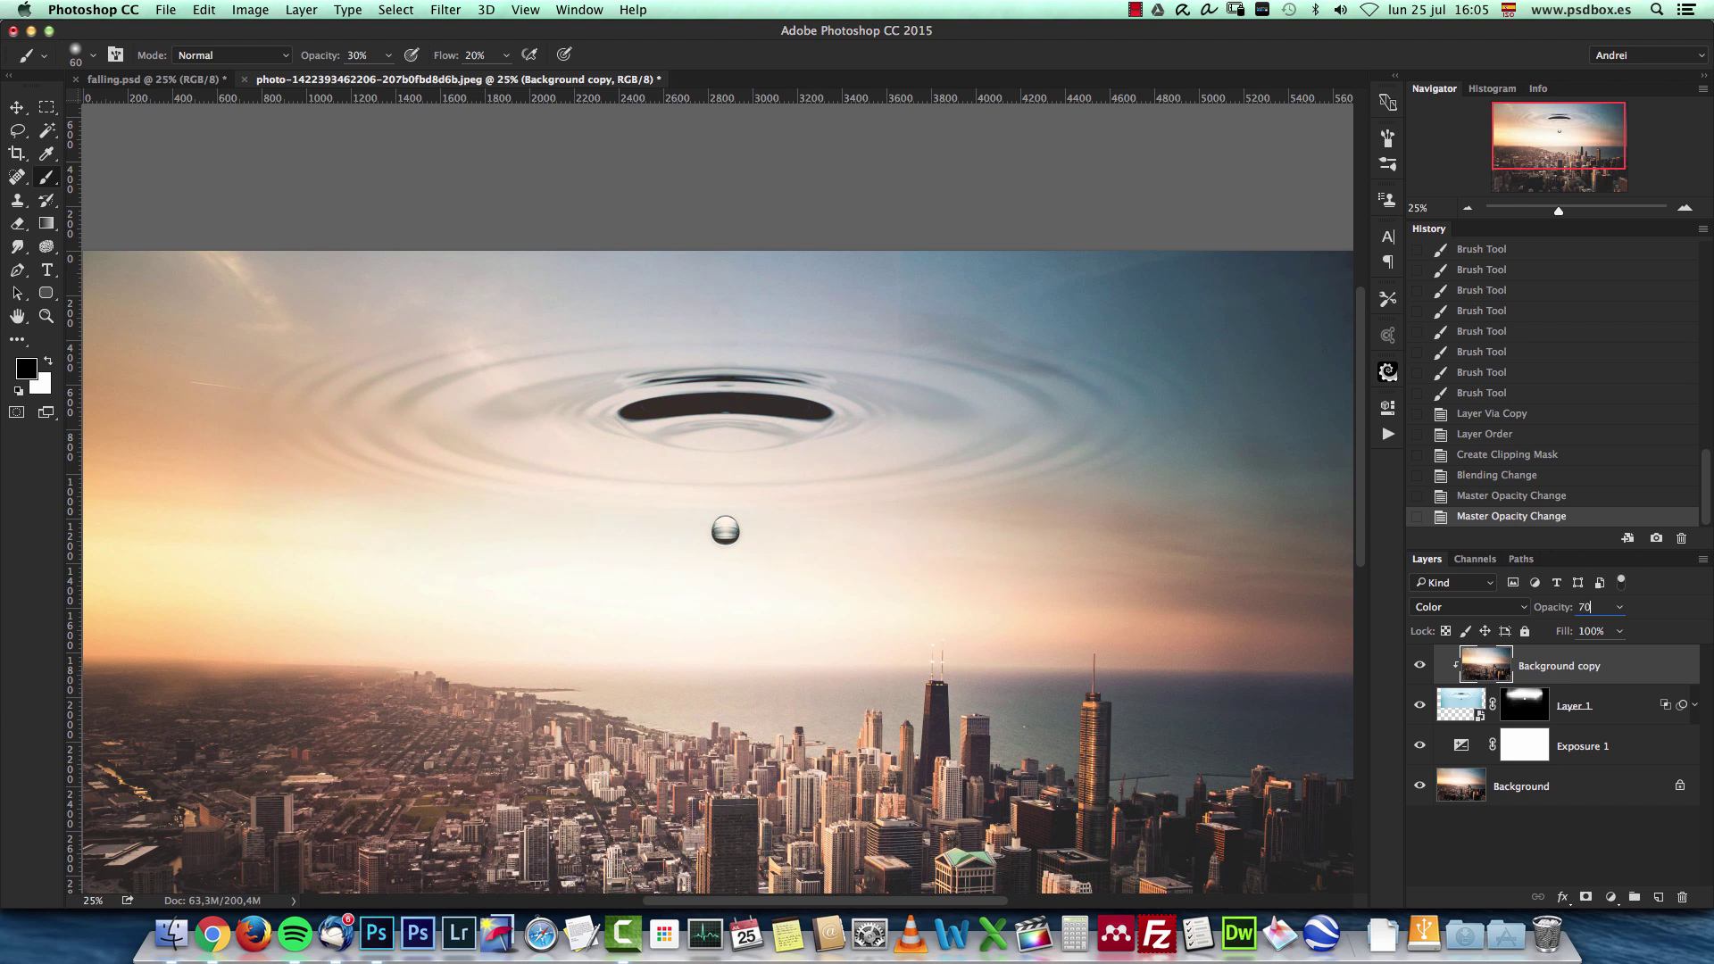
left_click(1467, 209)
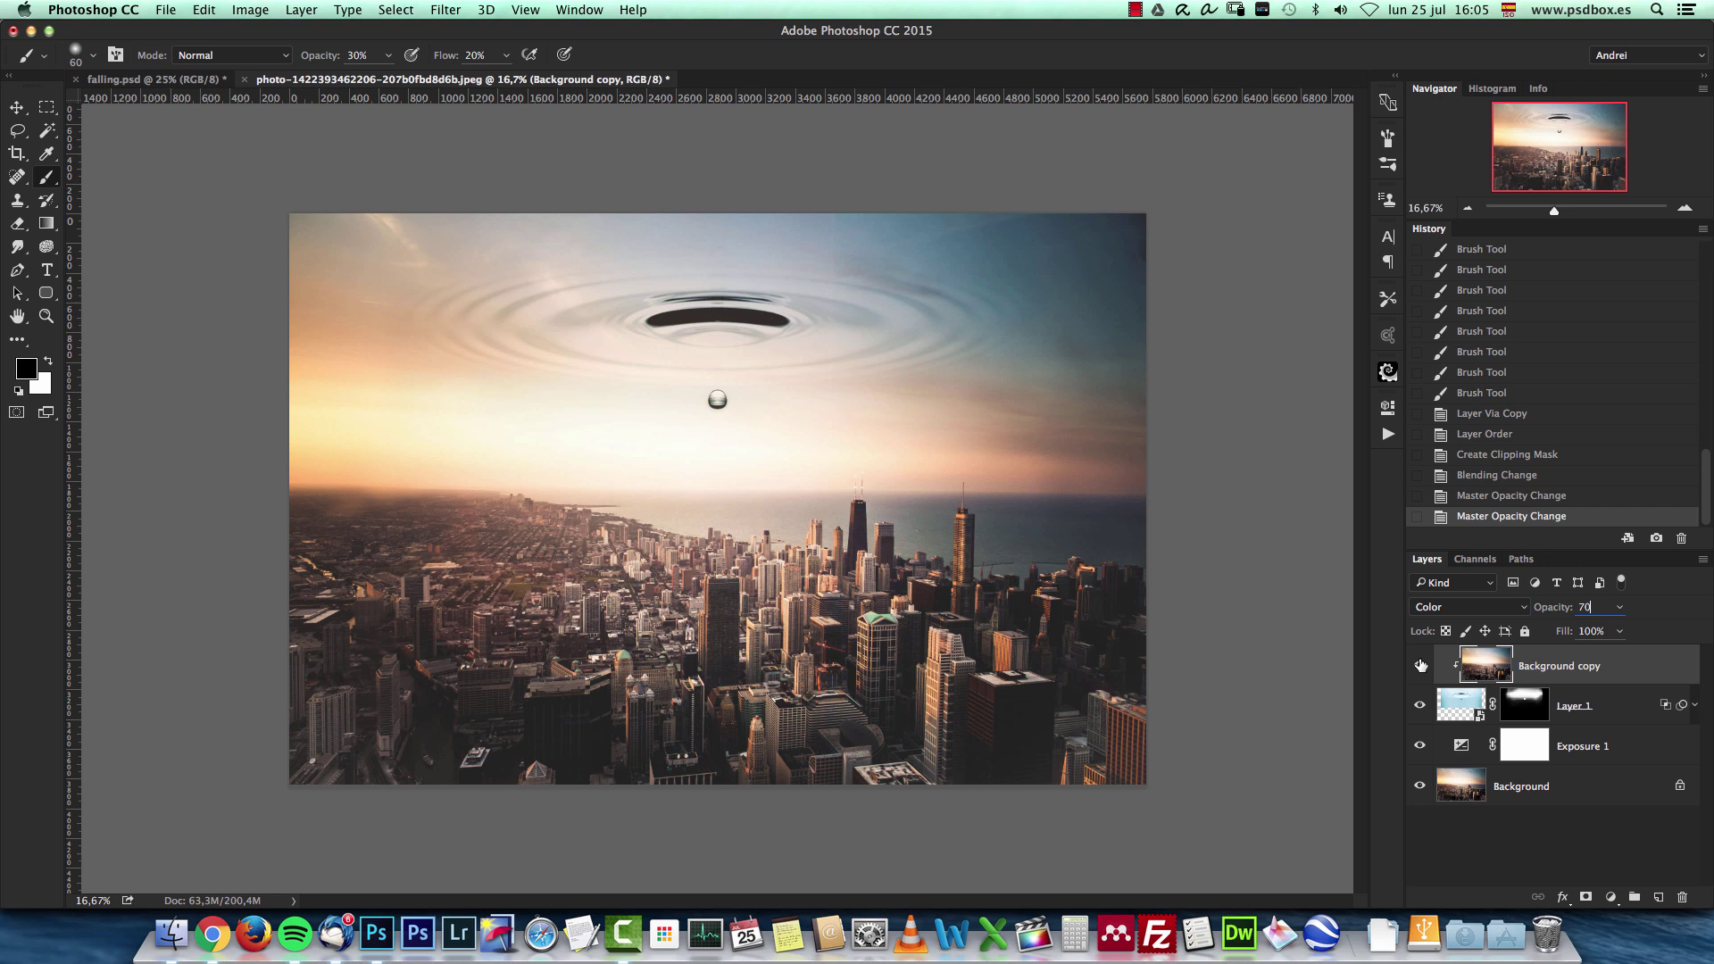
type("0")
key("Return")
left_click(1685, 208)
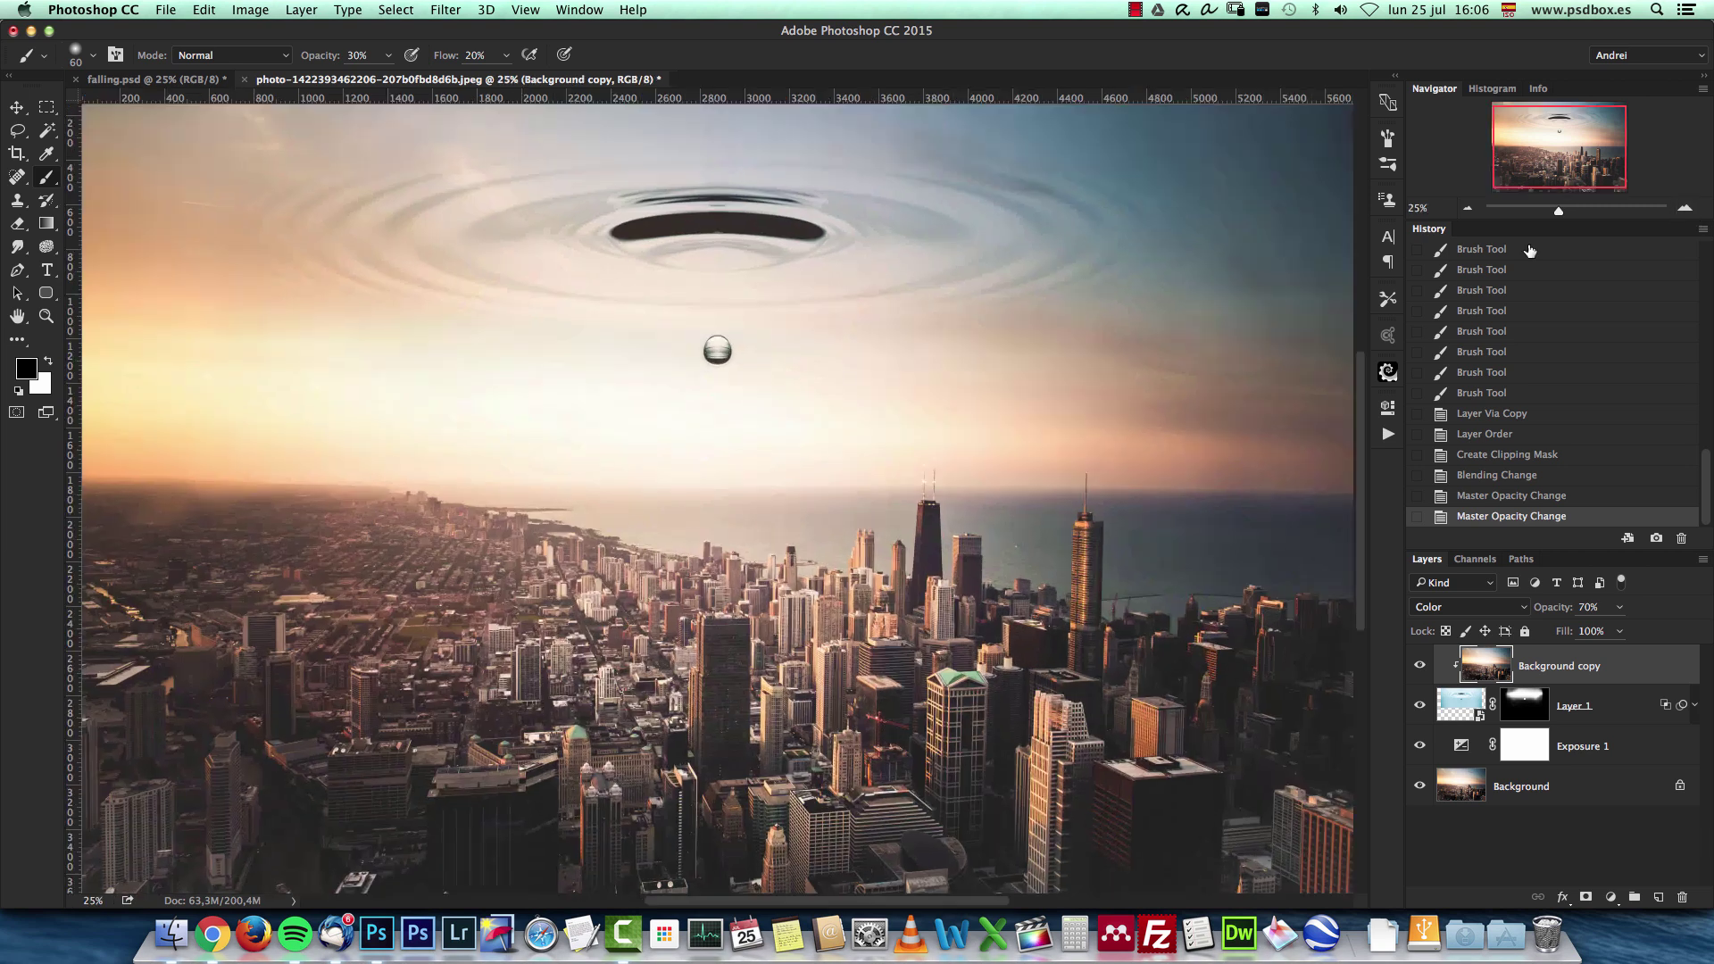
scroll(1133, 277, "up", 2)
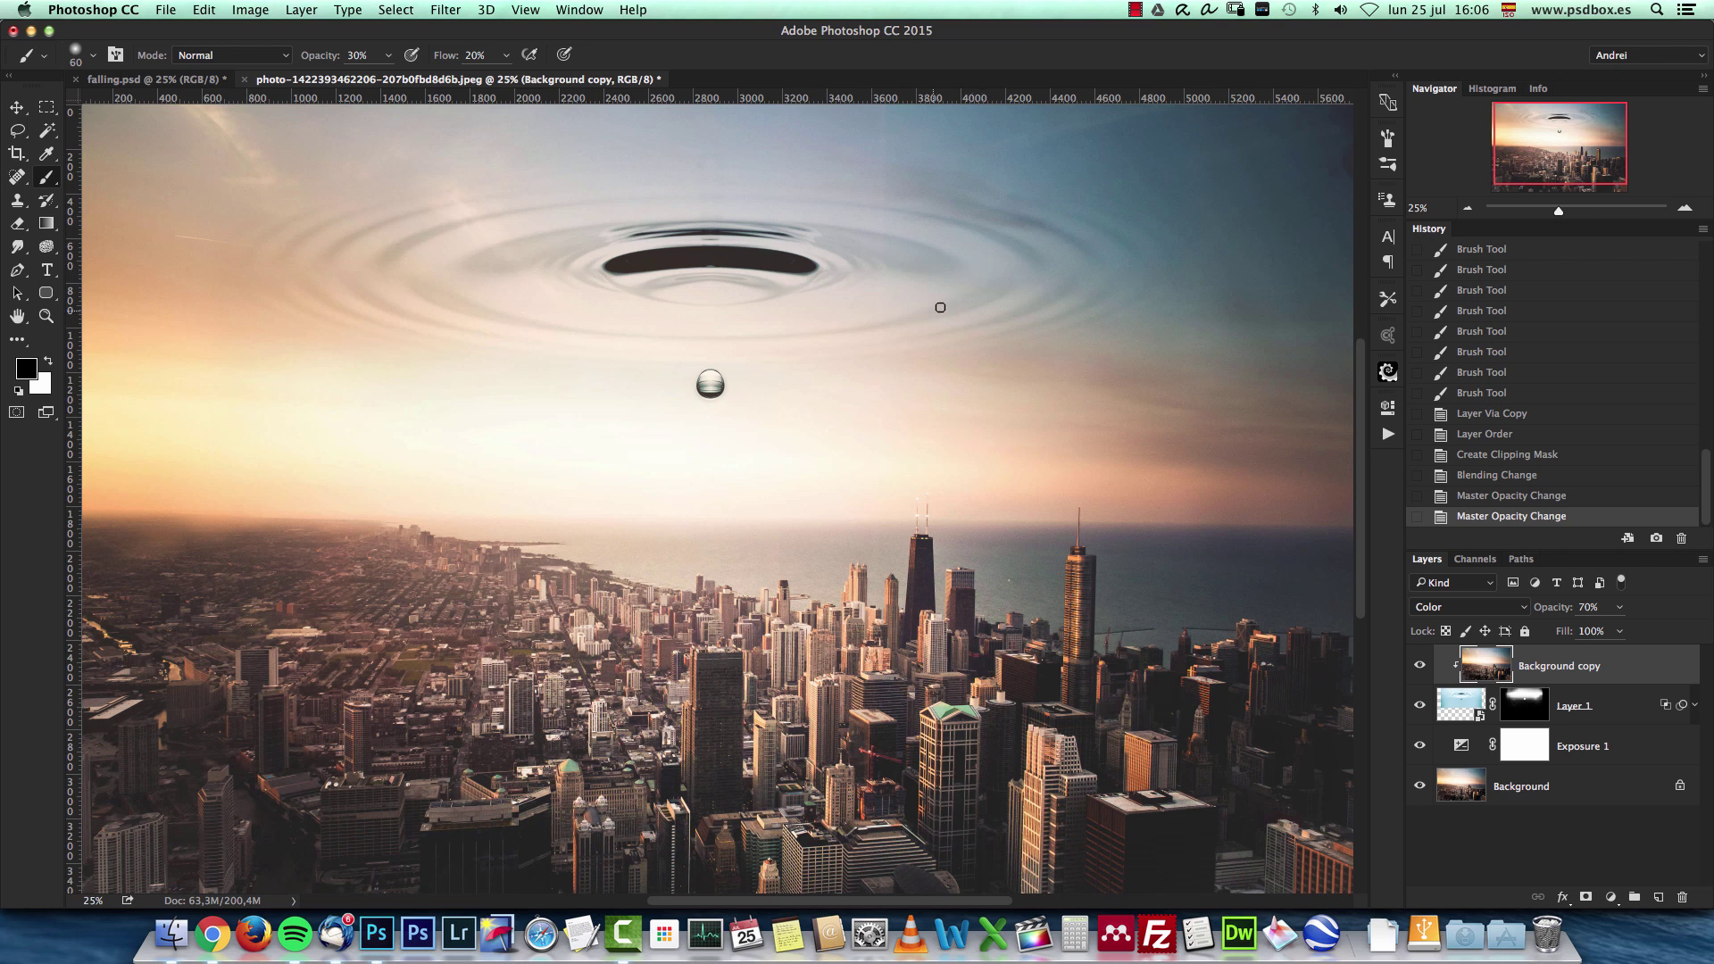
left_click_drag(1535, 175, 1550, 158)
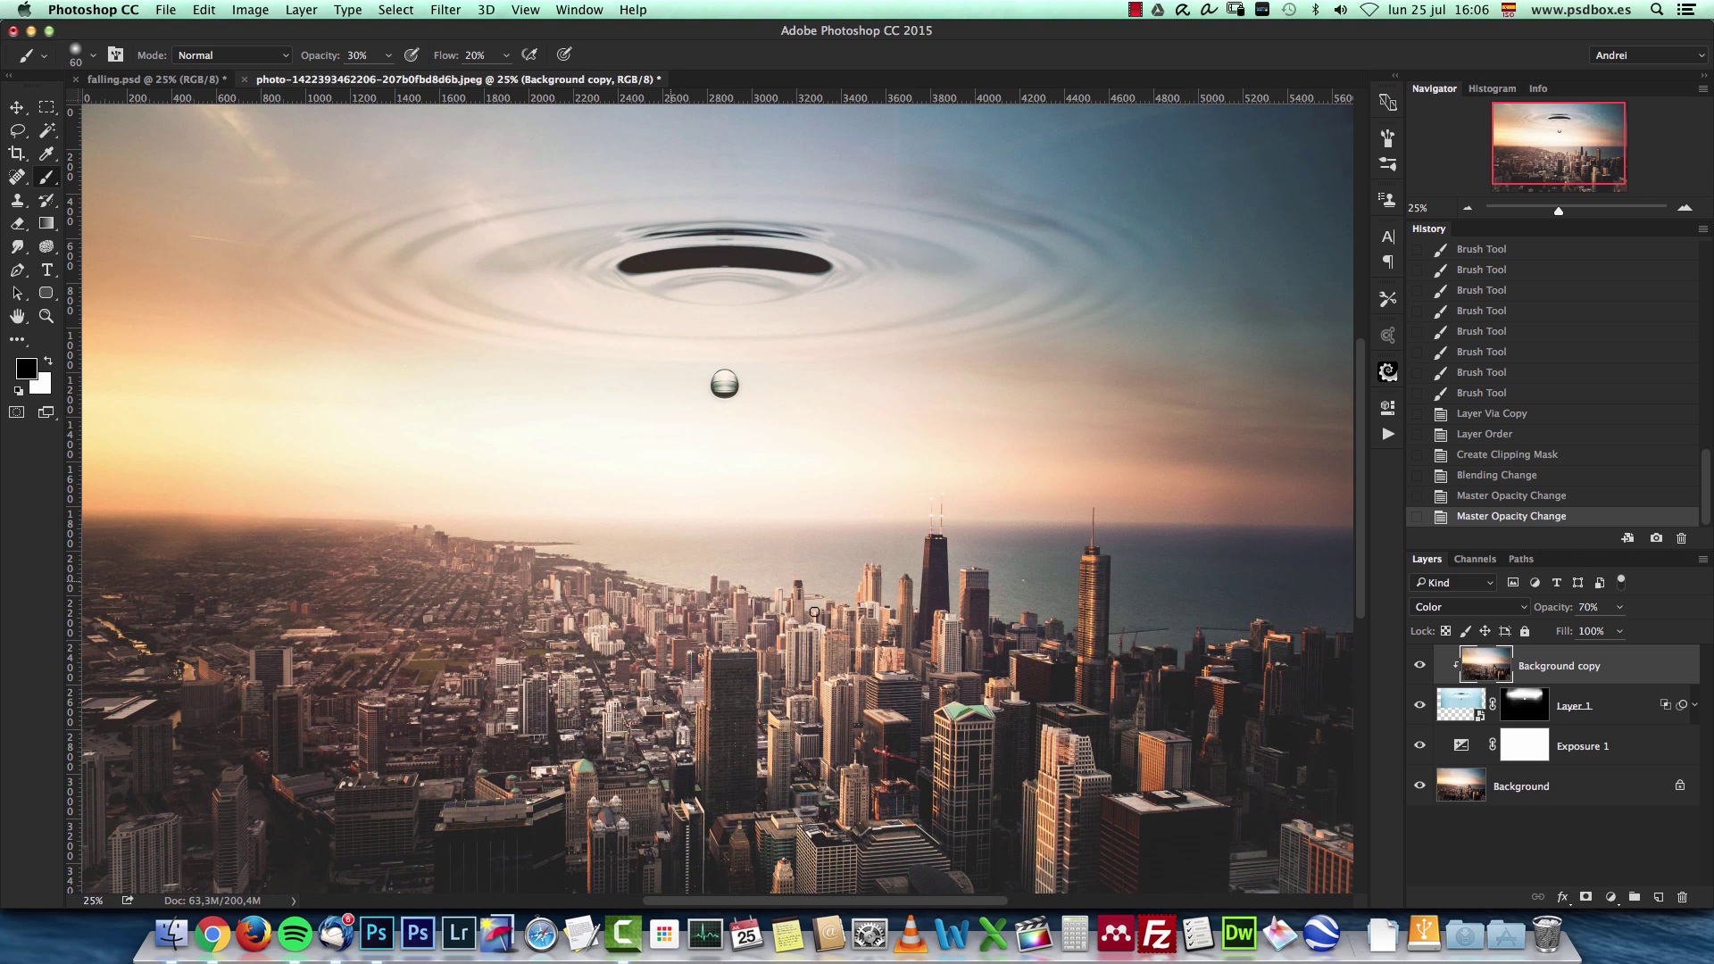
Open the image falling-woman.png from the Falling folder.
key("super+o")
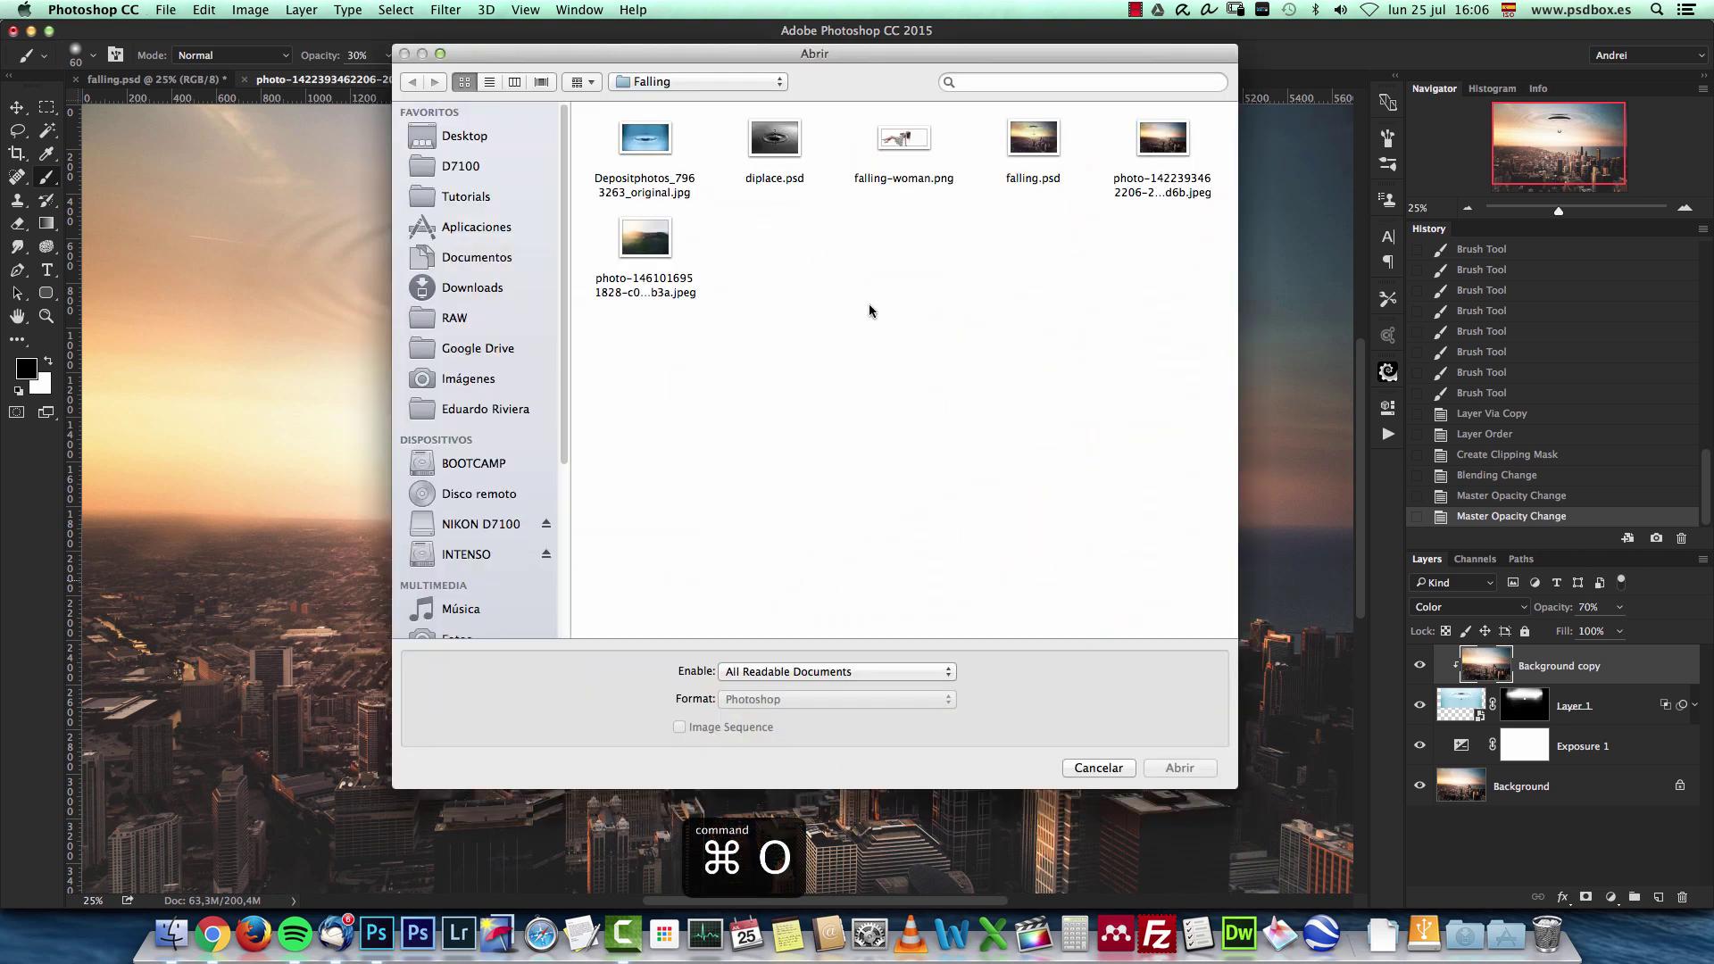
left_click(879, 150)
left_click(1179, 768)
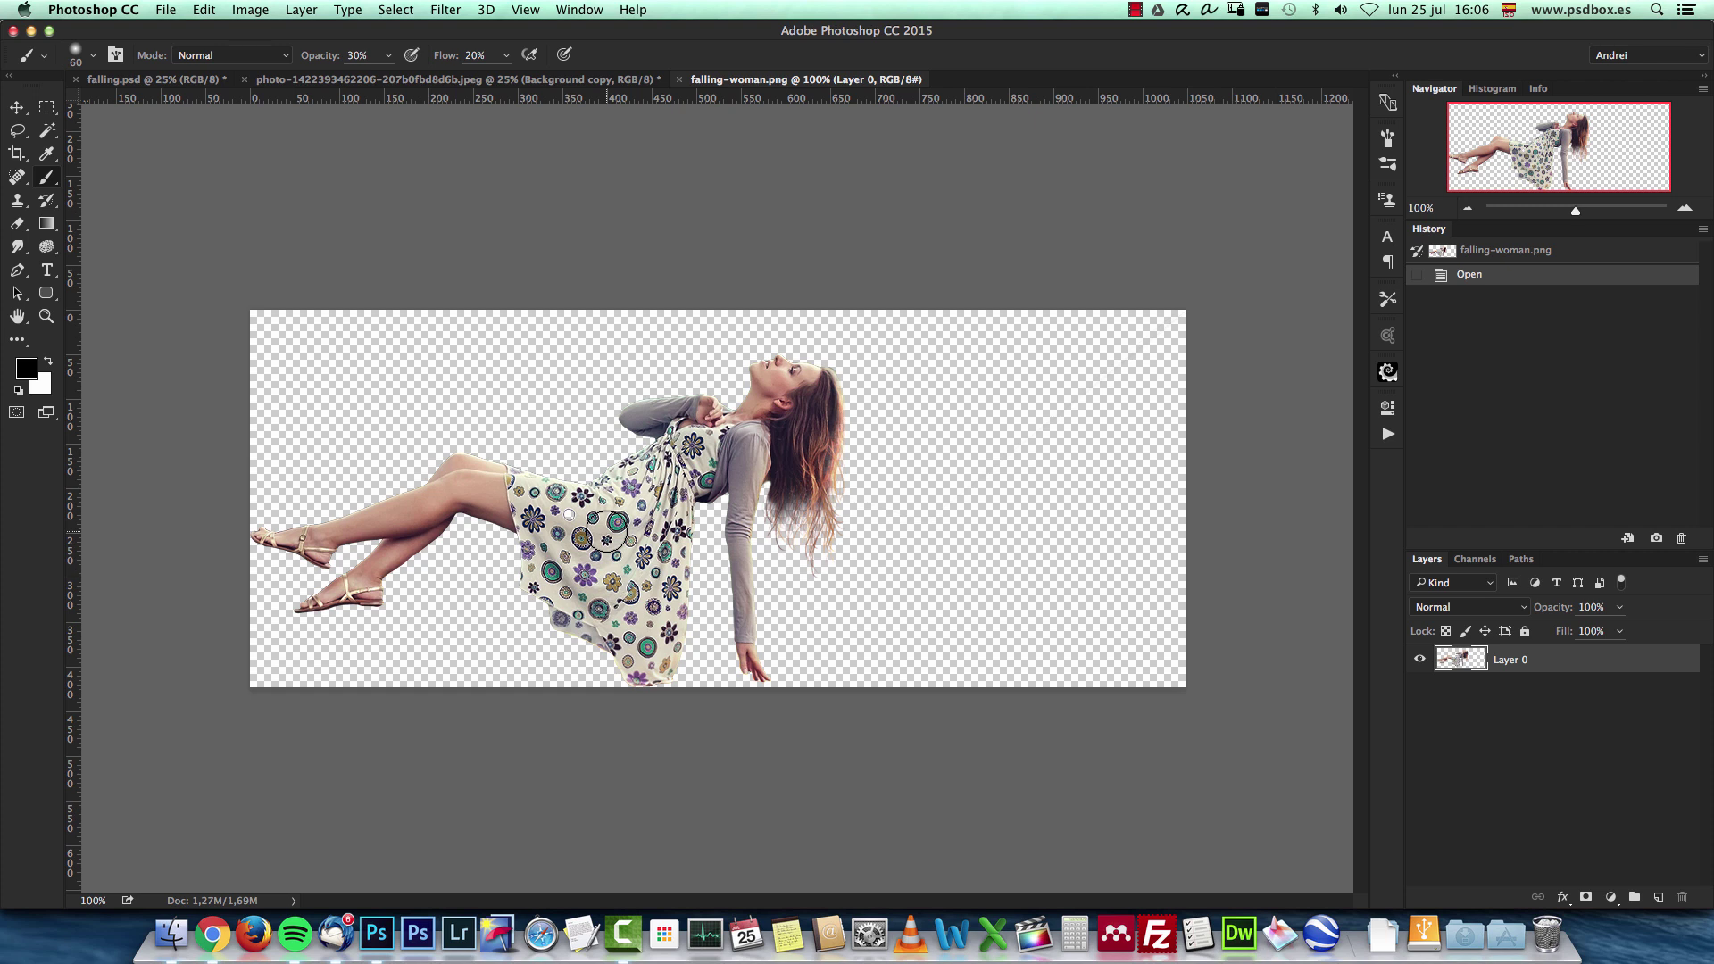
Set the Brush tool to a 1 px size with 100% hardness for painting hair strands.
left_click(46, 107)
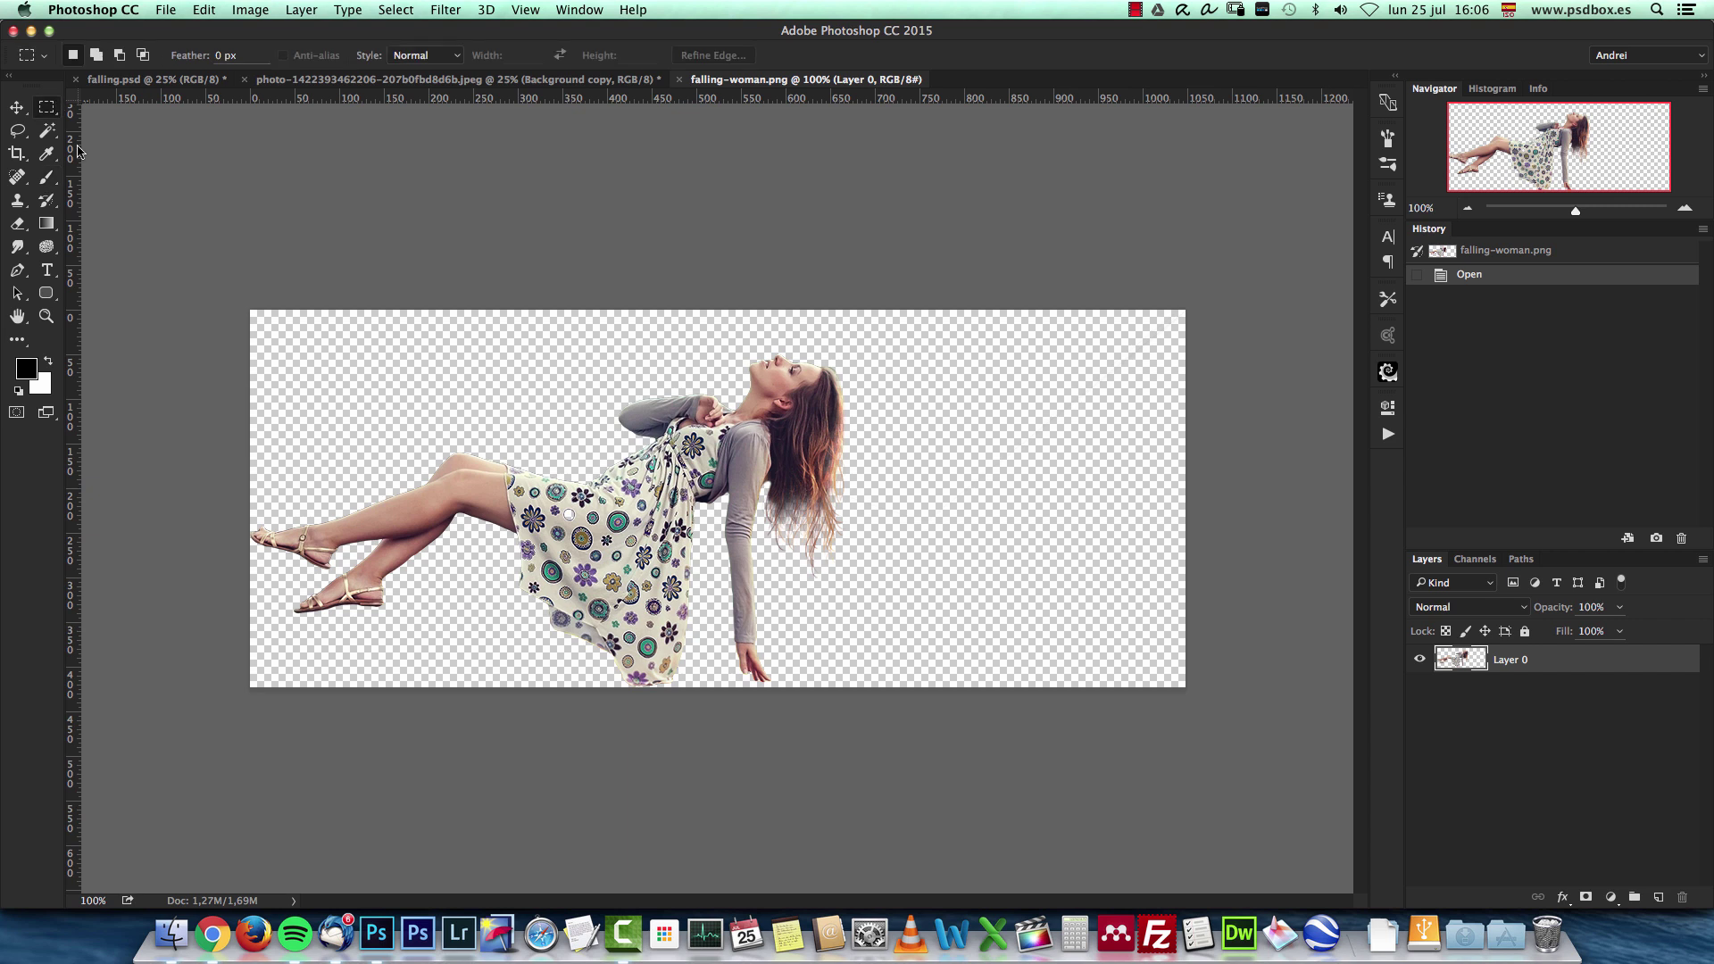
key("ctrl+1")
key("b")
right_click(978, 427)
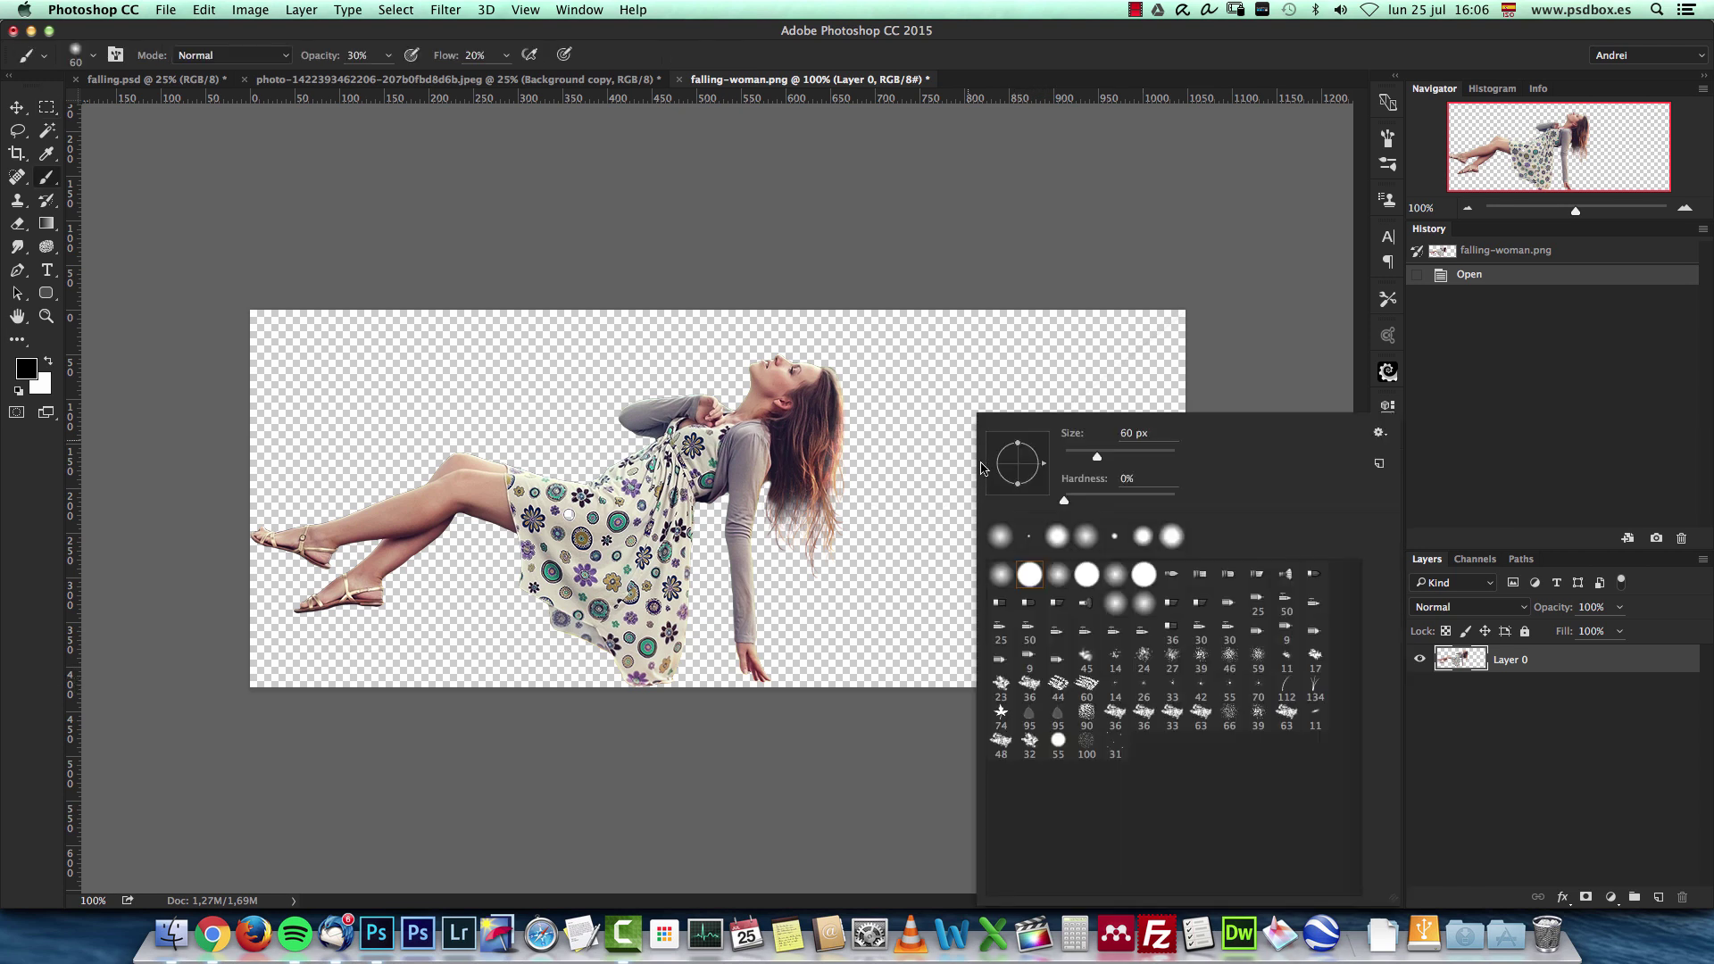
mouse_move(1065, 497)
left_mouse_down()
mouse_move(1176, 498)
mouse_move(1058, 458)
left_mouse_up()
left_click(1536, 664)
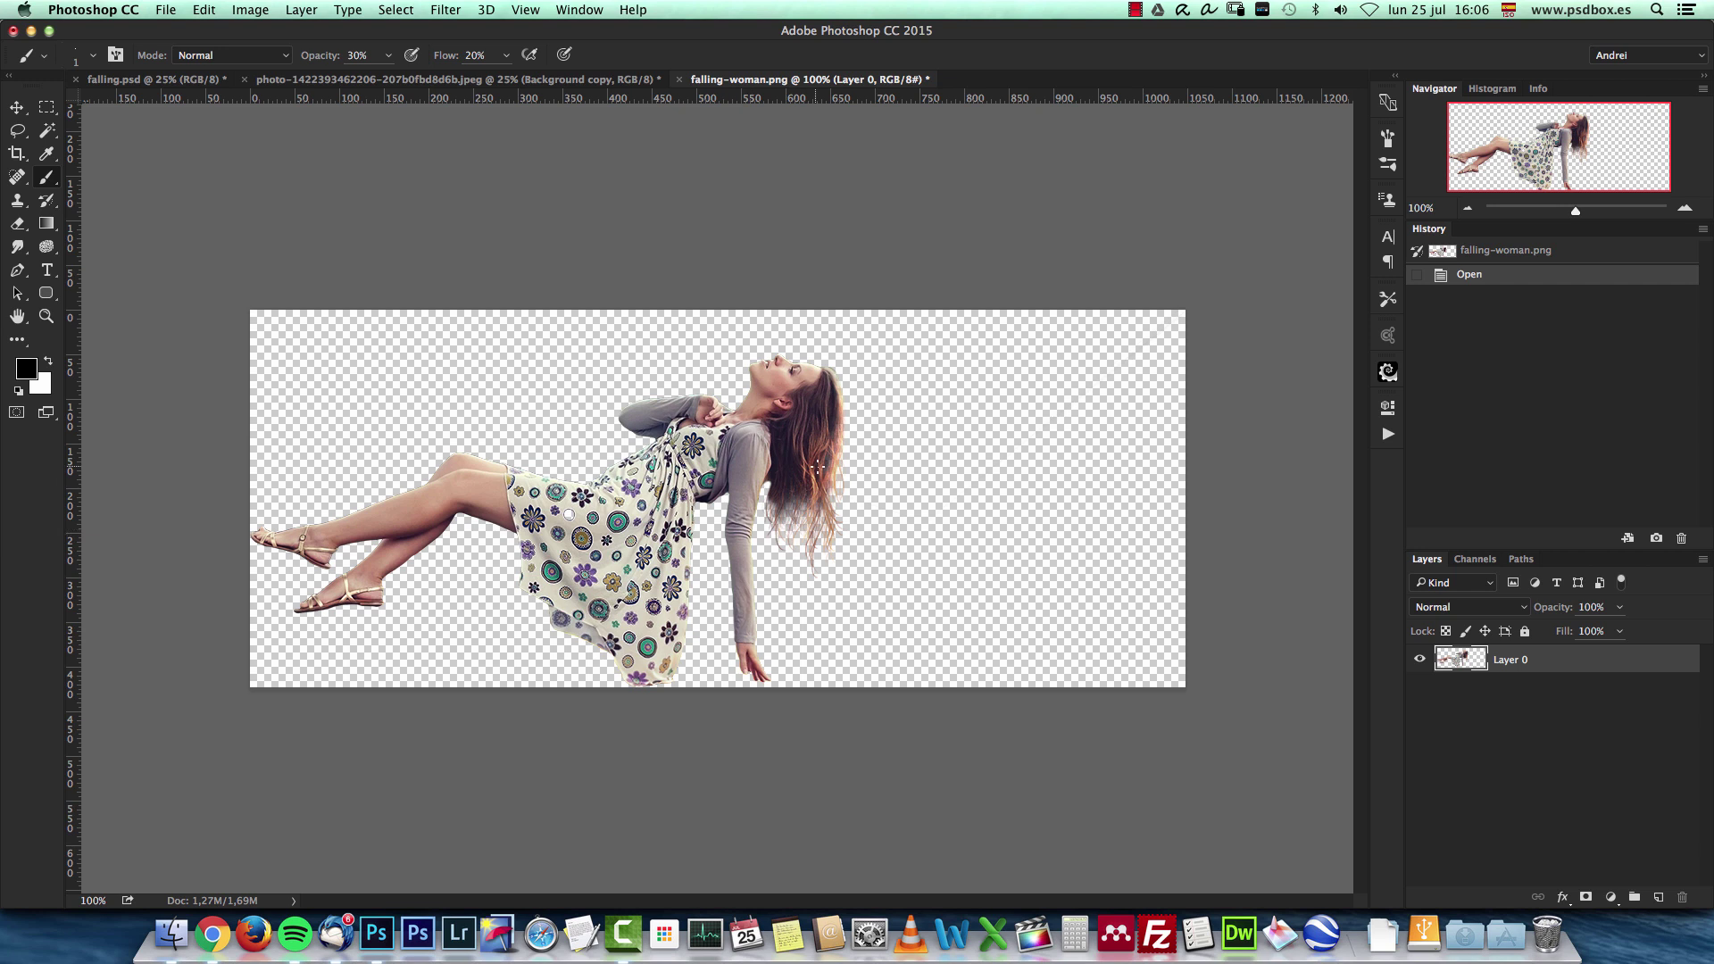
Sample a reddish brown from the woman's hair and paint fine strands along the hair's lower ends.
left_click(819, 479, "alt")
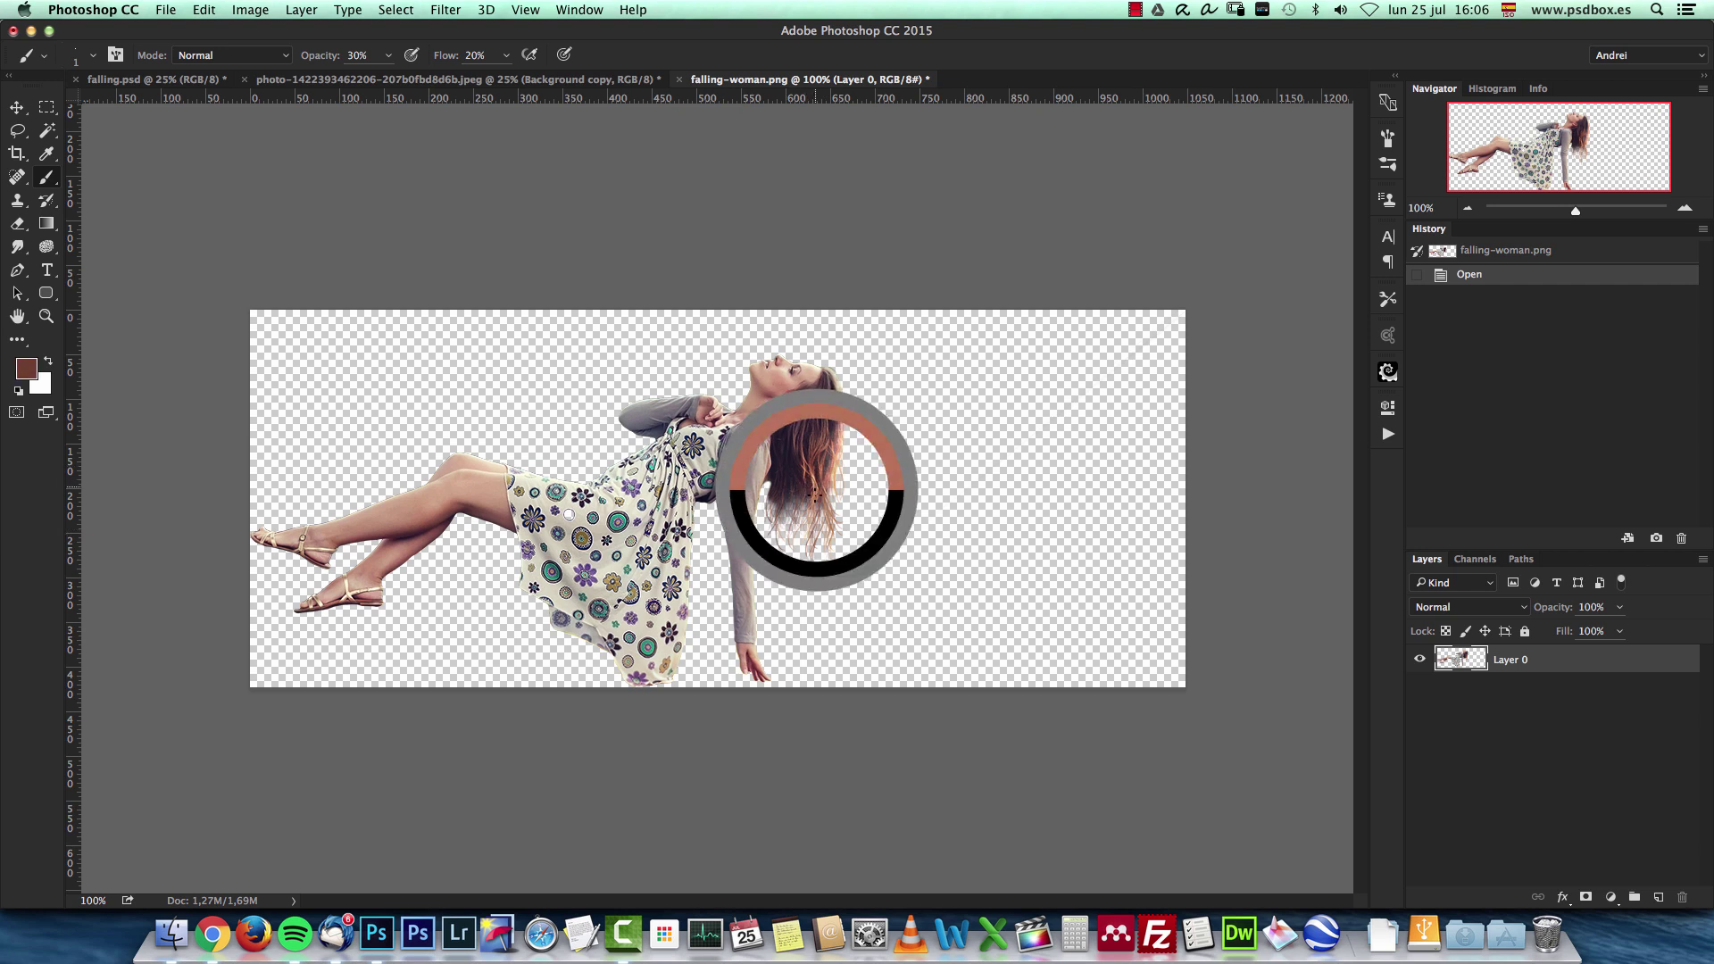
left_click(805, 491)
left_click(806, 491)
left_click(800, 531)
left_click(797, 534)
left_click(794, 536)
left_click(790, 531)
left_click(794, 527)
left_click(814, 544)
left_click(822, 551)
Review the 1 px brush tip settings and add a new layer above Layer 0.
right_click(985, 390)
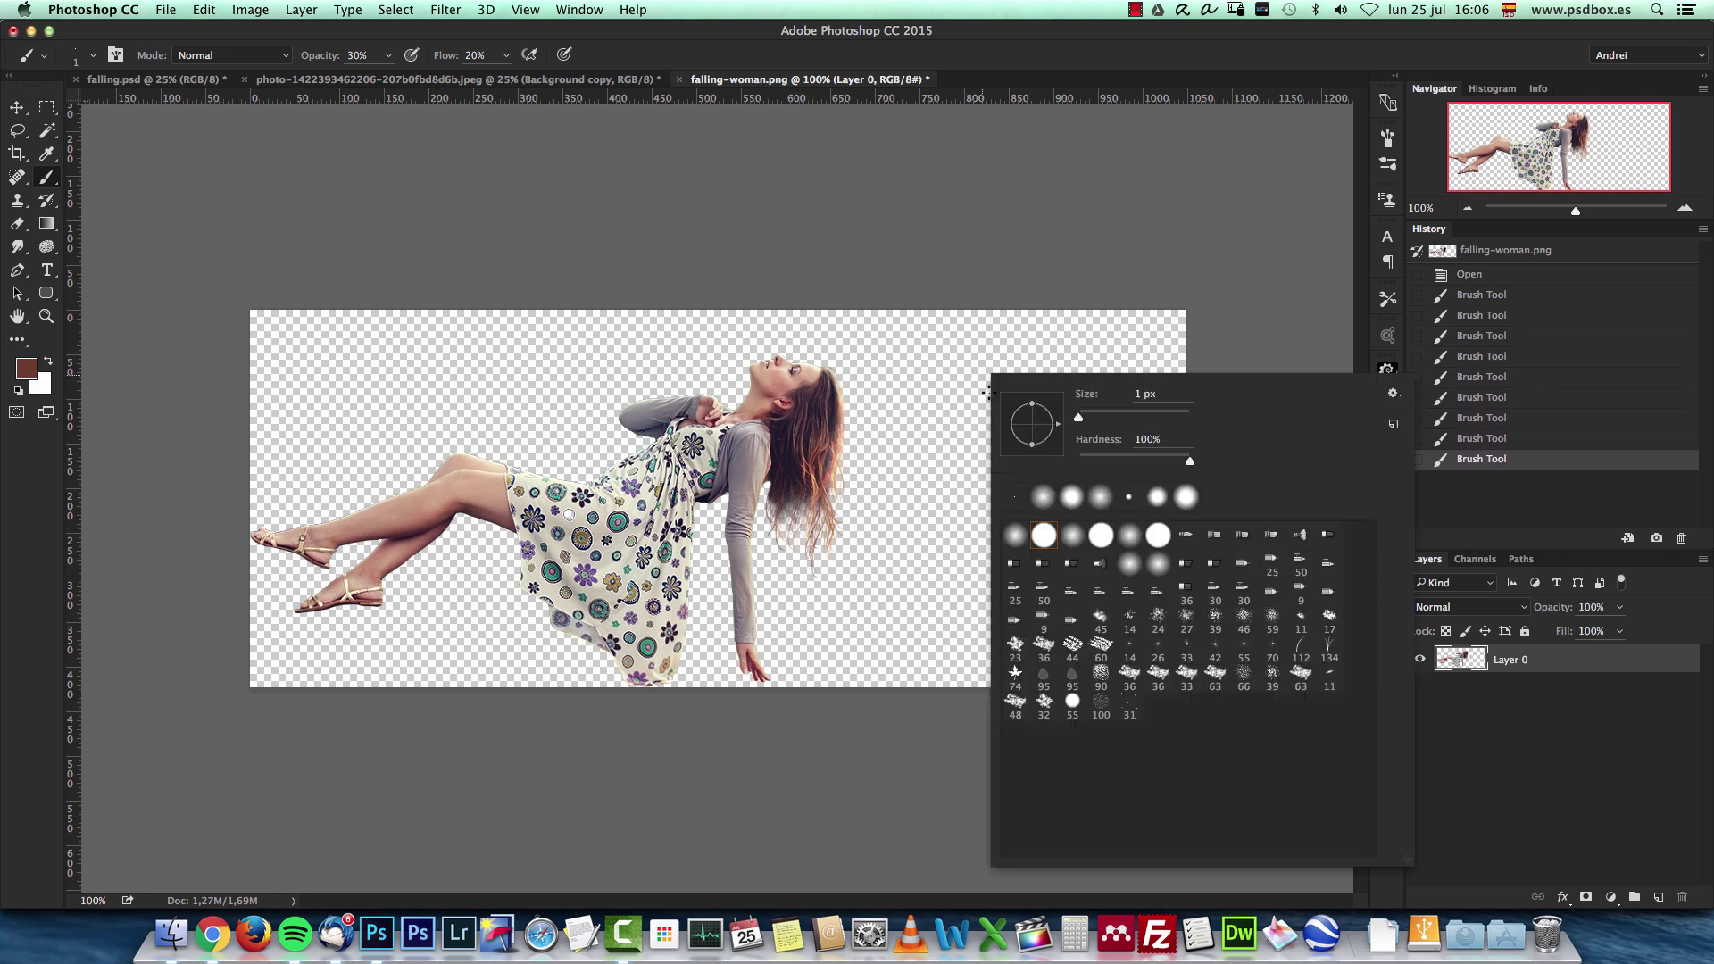
left_click(1391, 136)
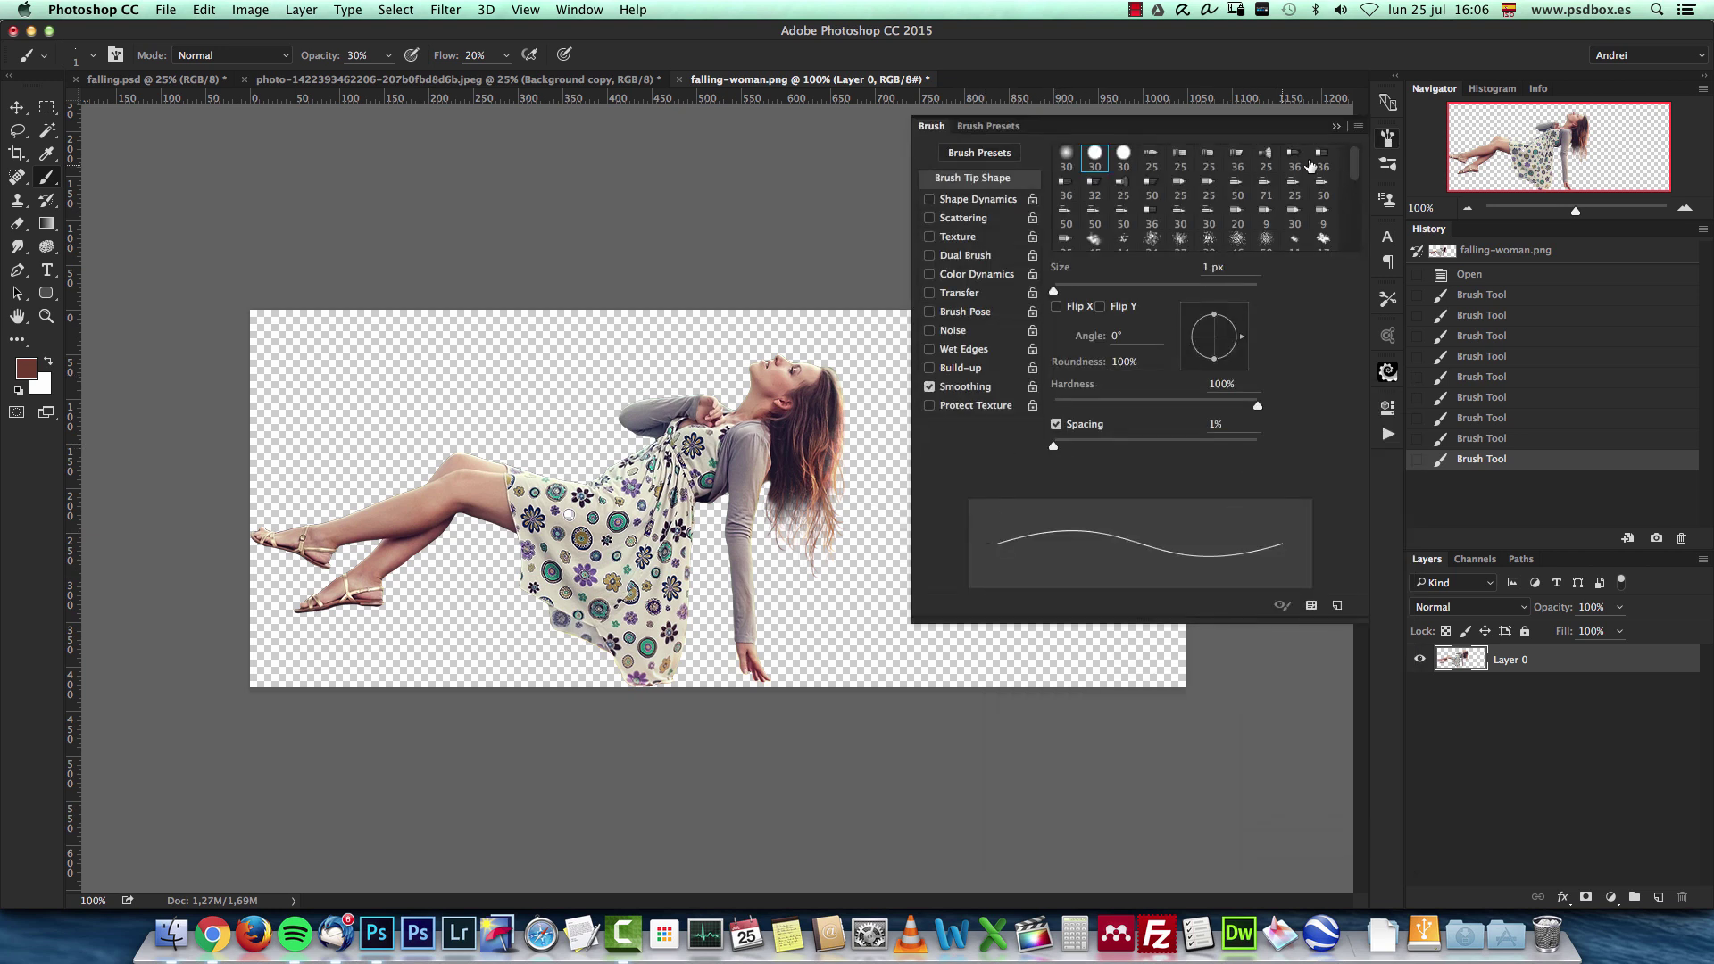
left_click(1336, 126)
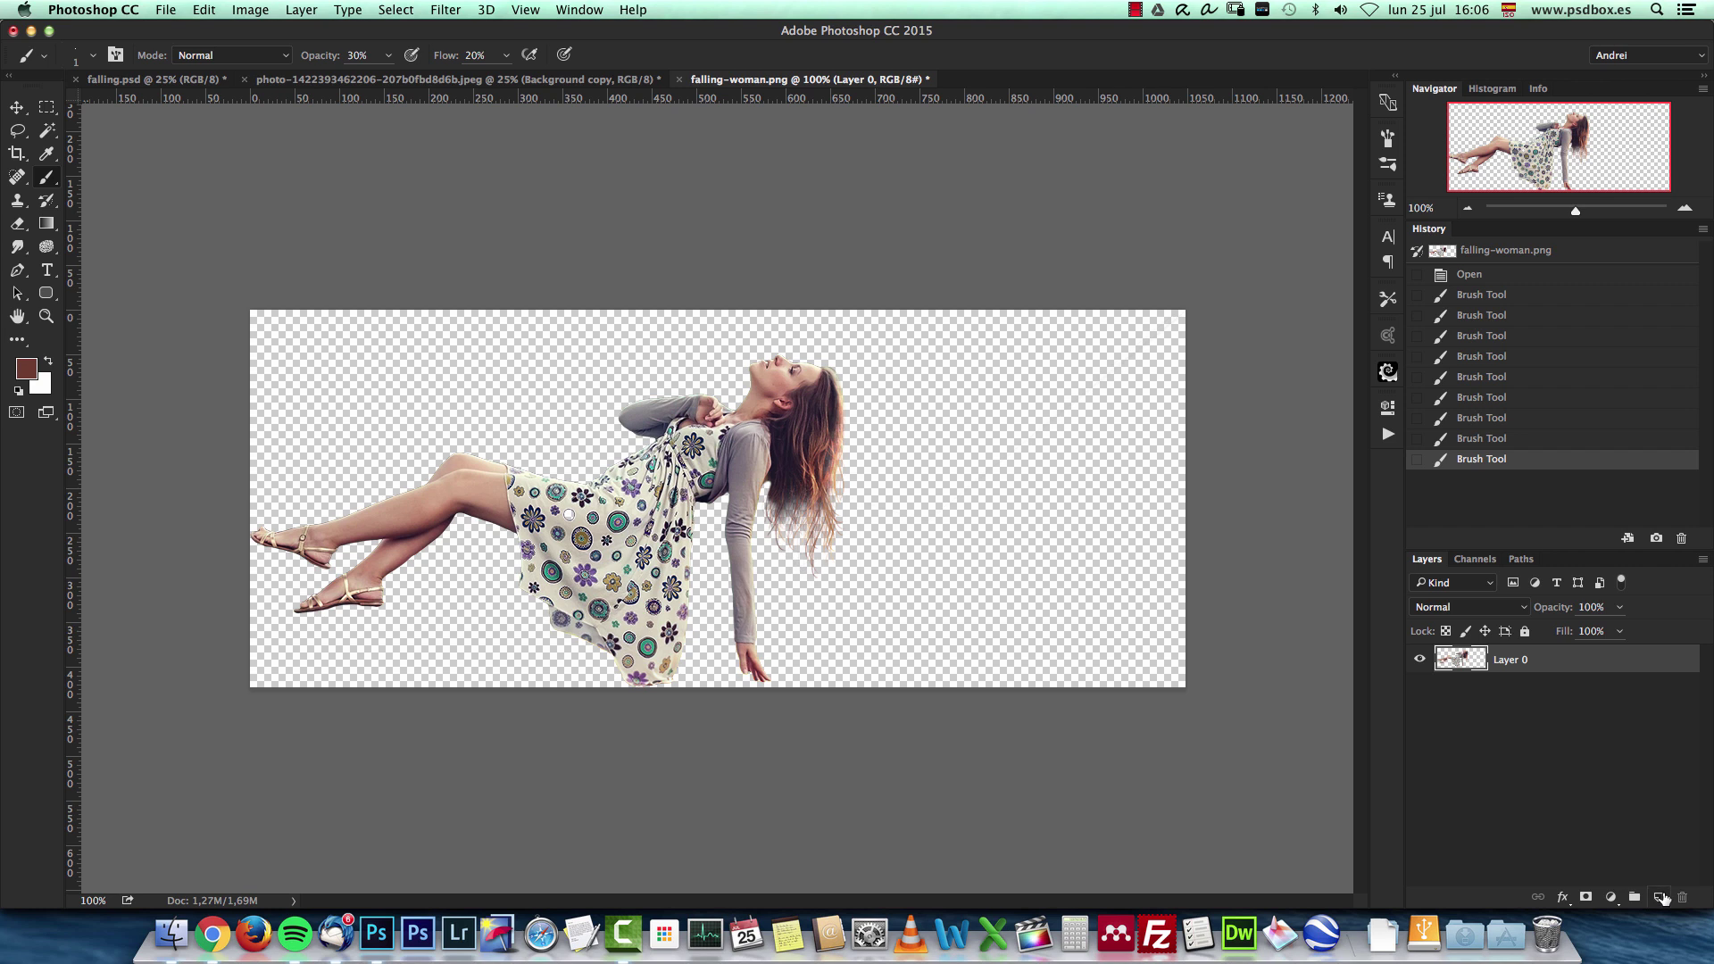
left_click(1660, 896)
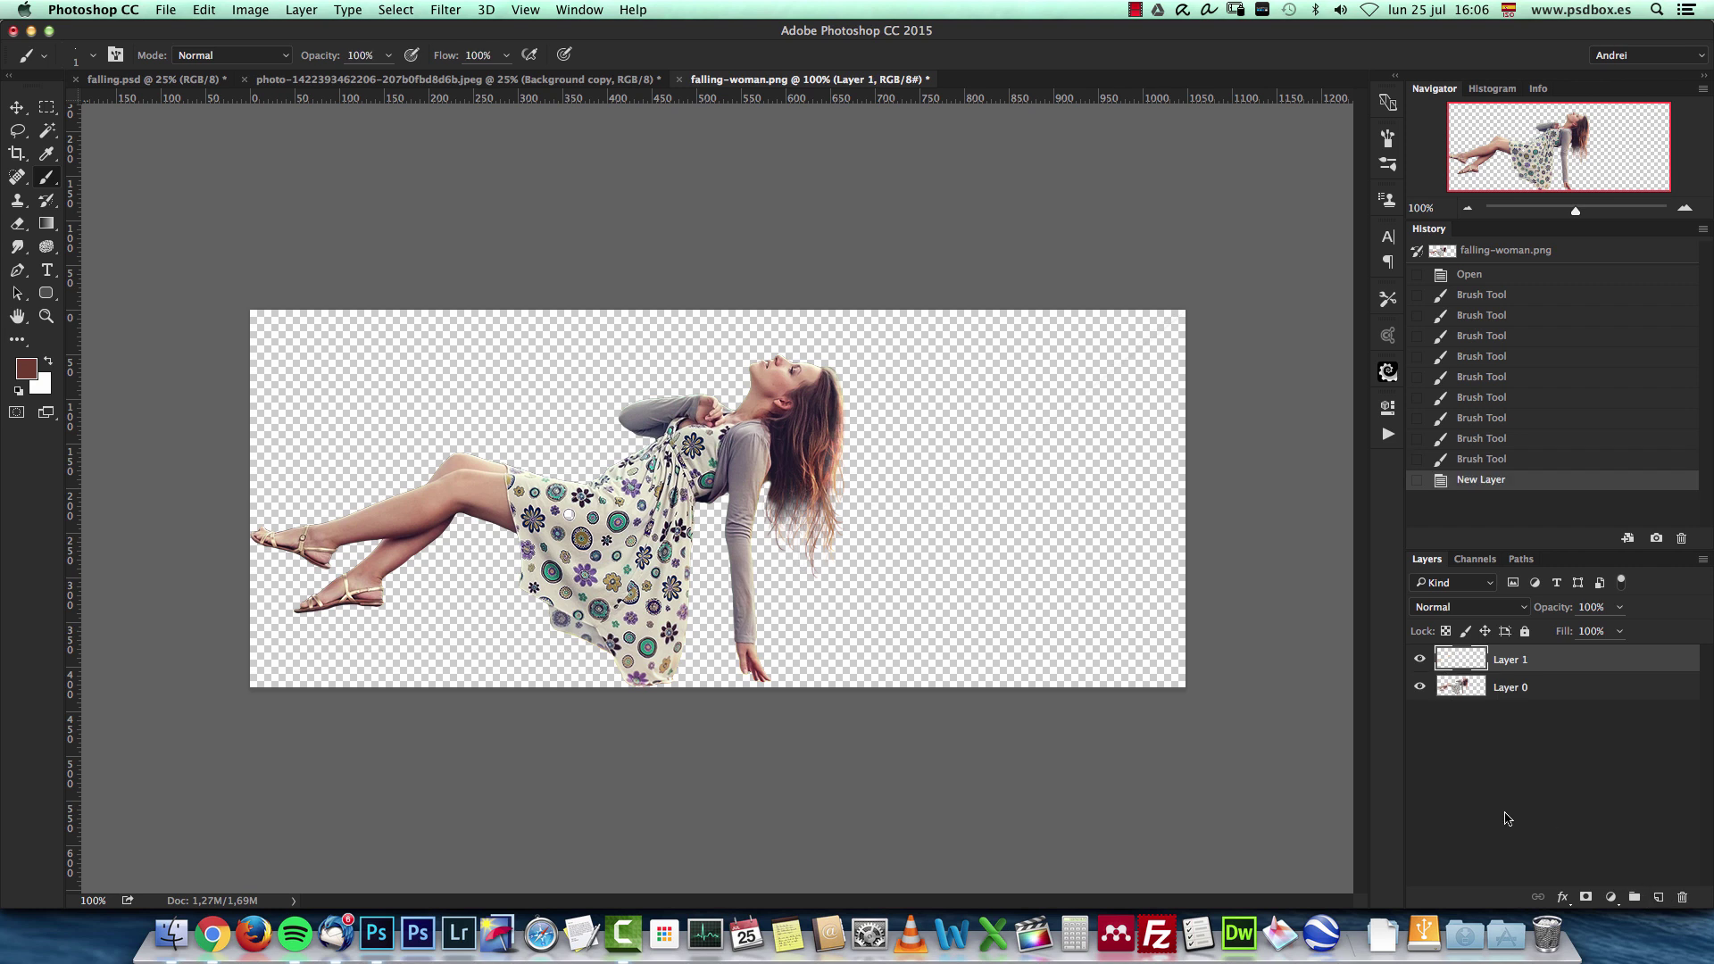
Sample a lighter brown from the woman's hair and paint fine strands along the hair's lower ends on the new layer.
left_click(825, 493, "alt")
left_click_drag(808, 500, 799, 536)
mouse_move(804, 504)
left_mouse_down()
mouse_move(790, 544)
mouse_move(789, 528)
left_mouse_up()
left_click_drag(795, 509, 788, 558)
left_click_drag(796, 518, 789, 555)
left_click_drag(799, 527, 794, 562)
left_click_drag(801, 531, 797, 566)
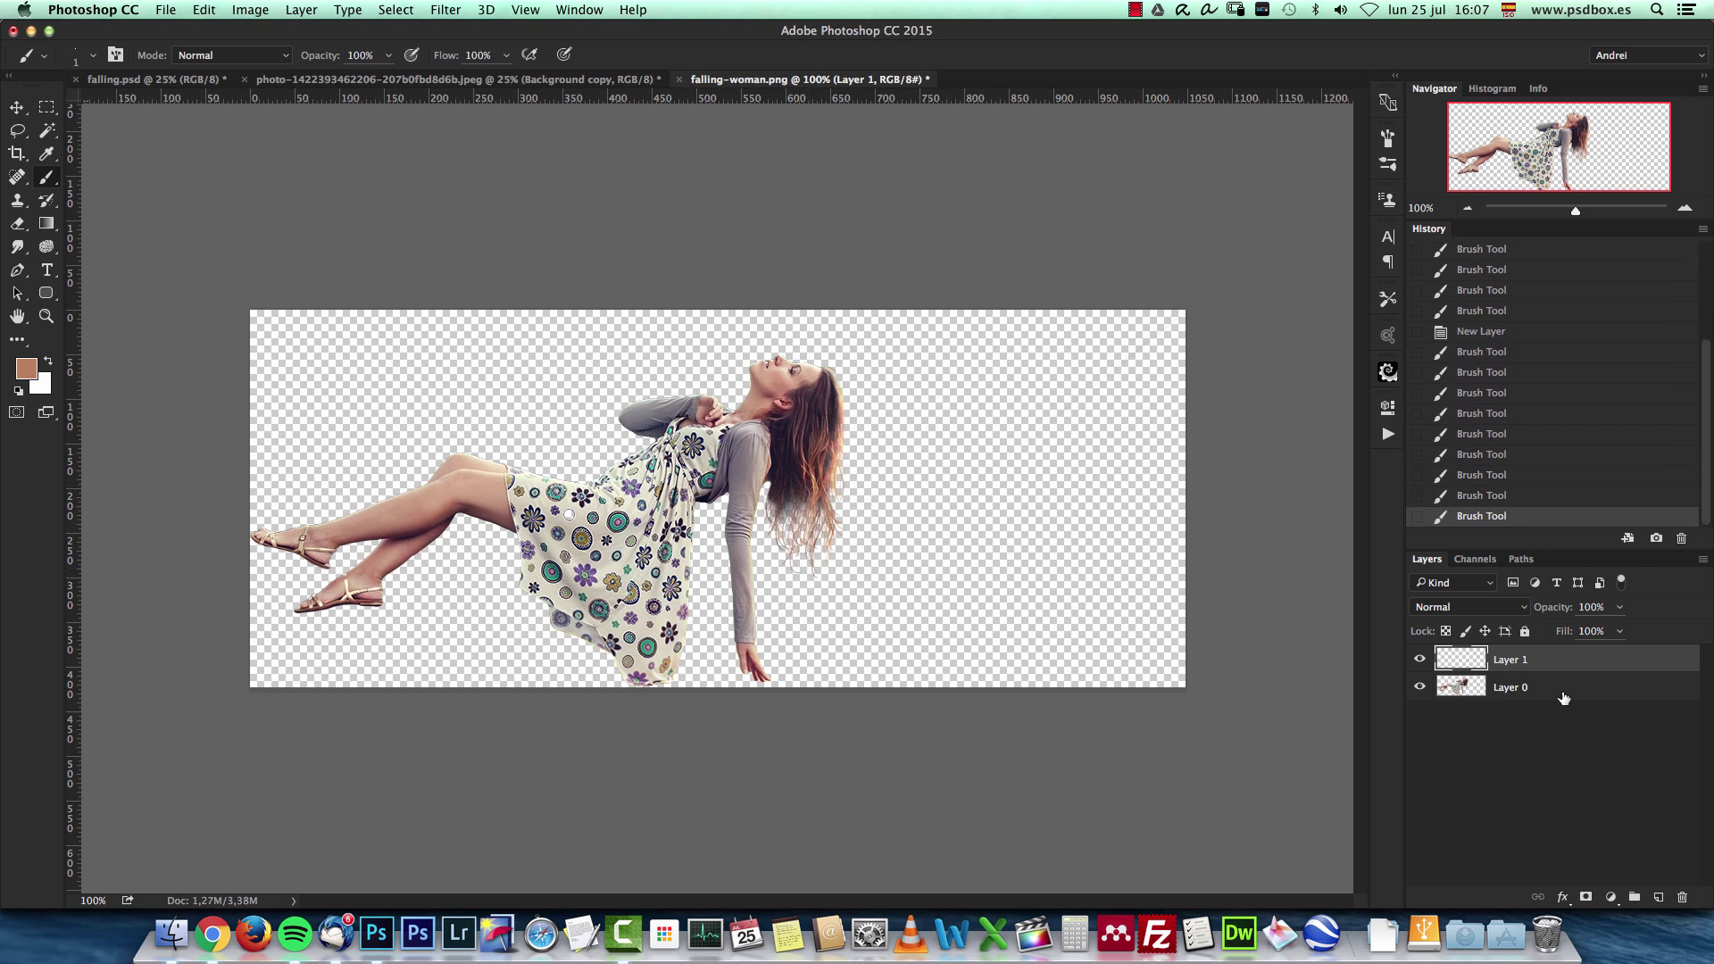
Merge the strands into the woman, copy her, close falling-woman.png and paste her into the city composite above Background copy.
key("super+e")
key("super+a")
key("super+w")
left_click(797, 323)
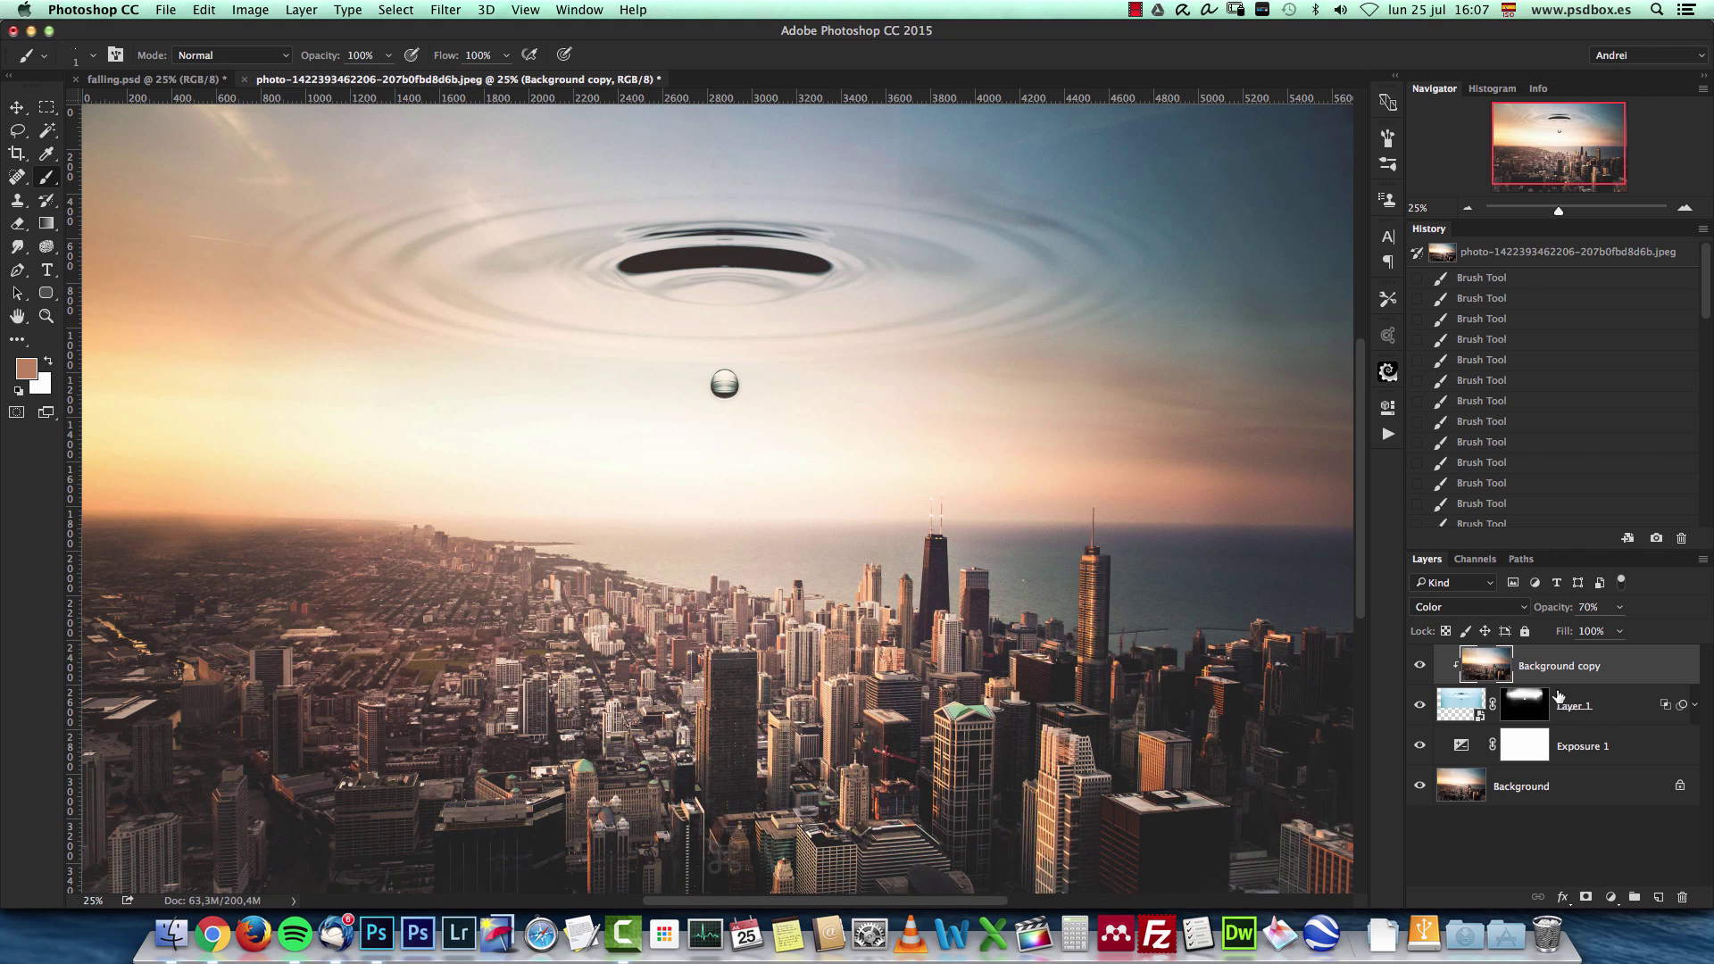
key("super+v")
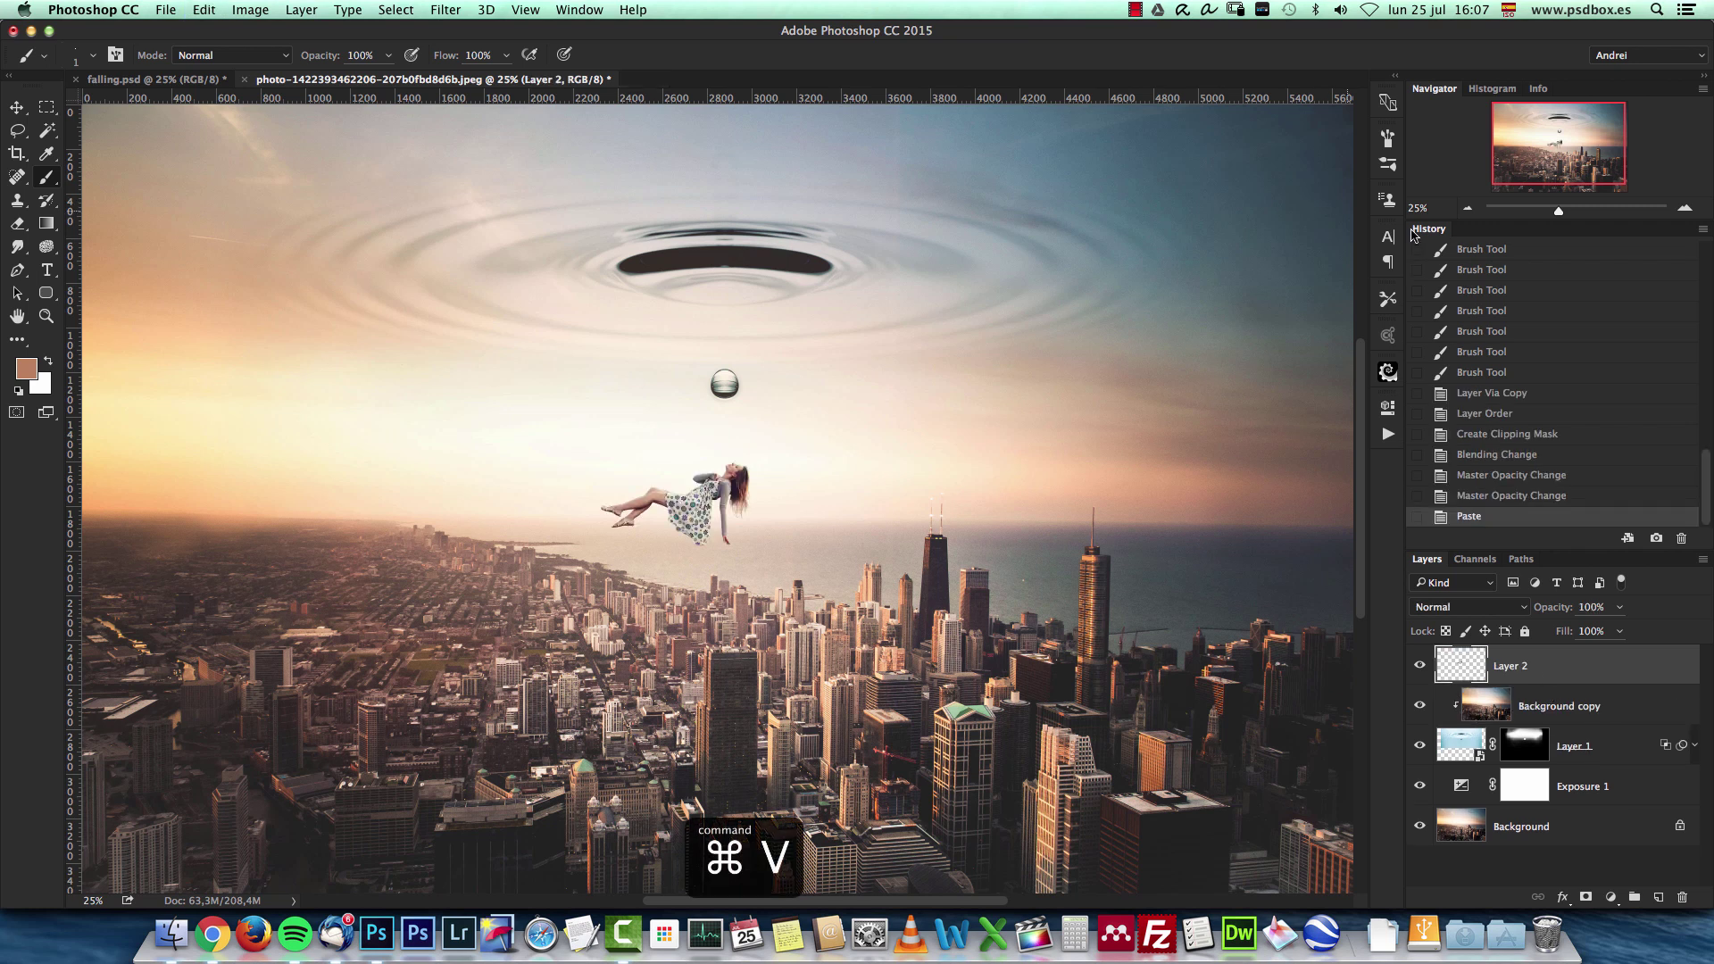
Scale the pasted woman down to about 51% and place her over the horizon beneath the water drop.
scroll(1138, 297, "down", 2)
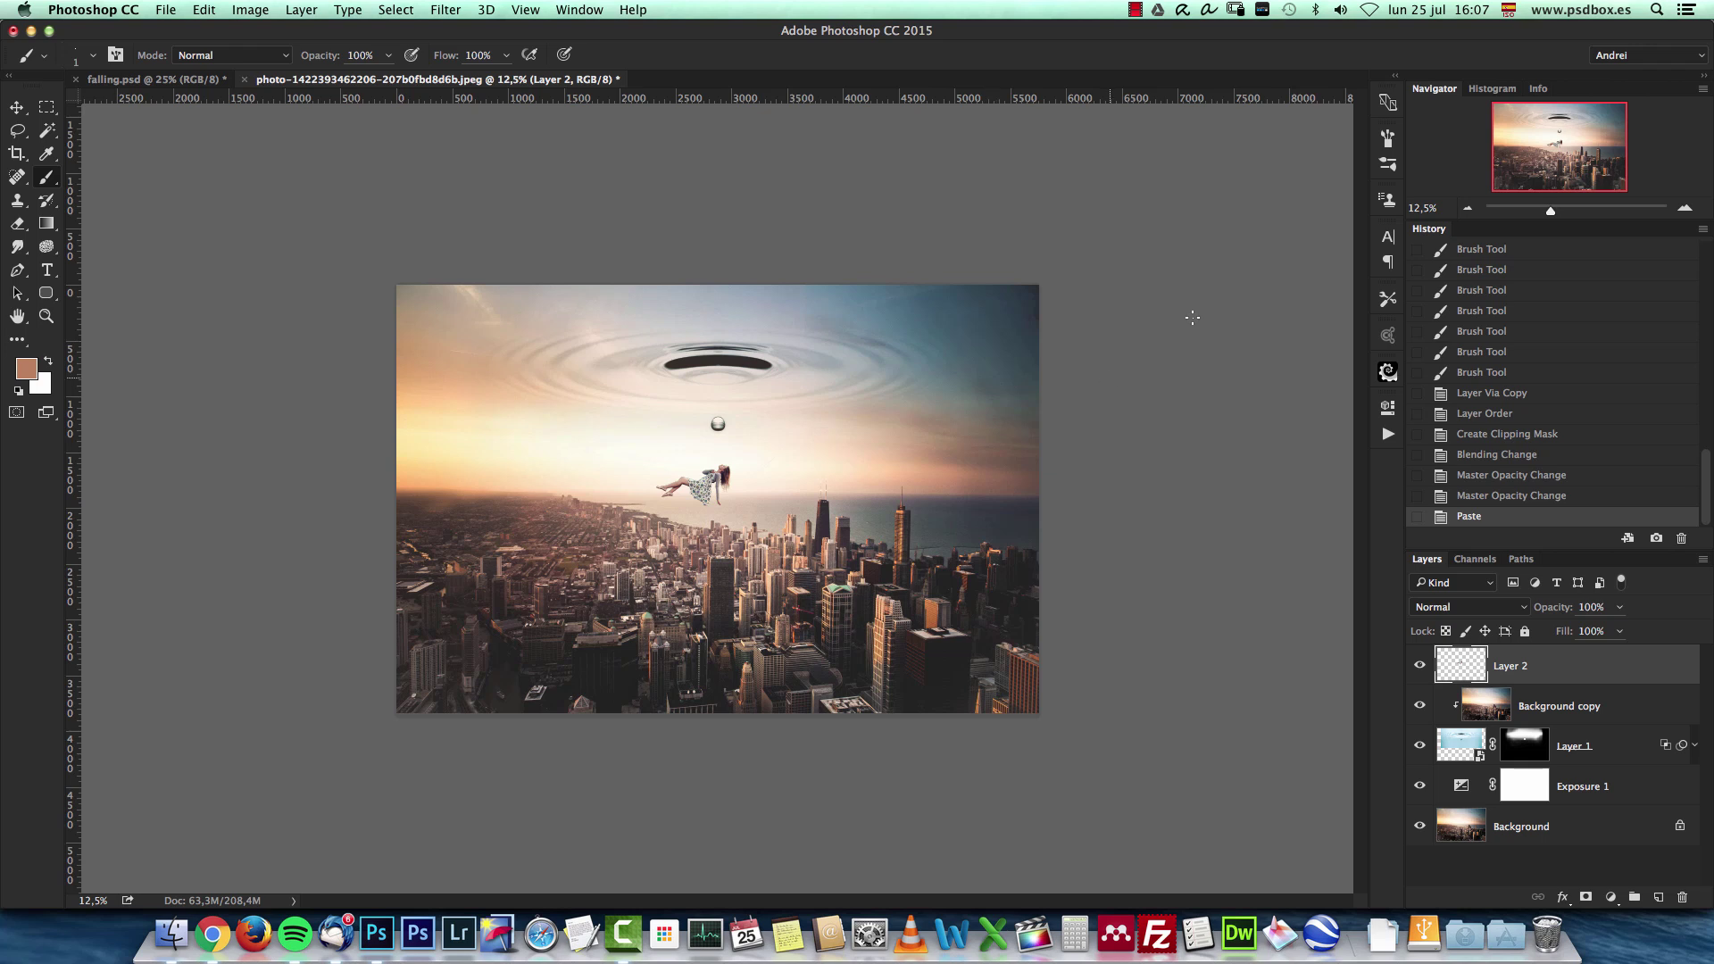
left_click(1684, 207)
left_click(1684, 207)
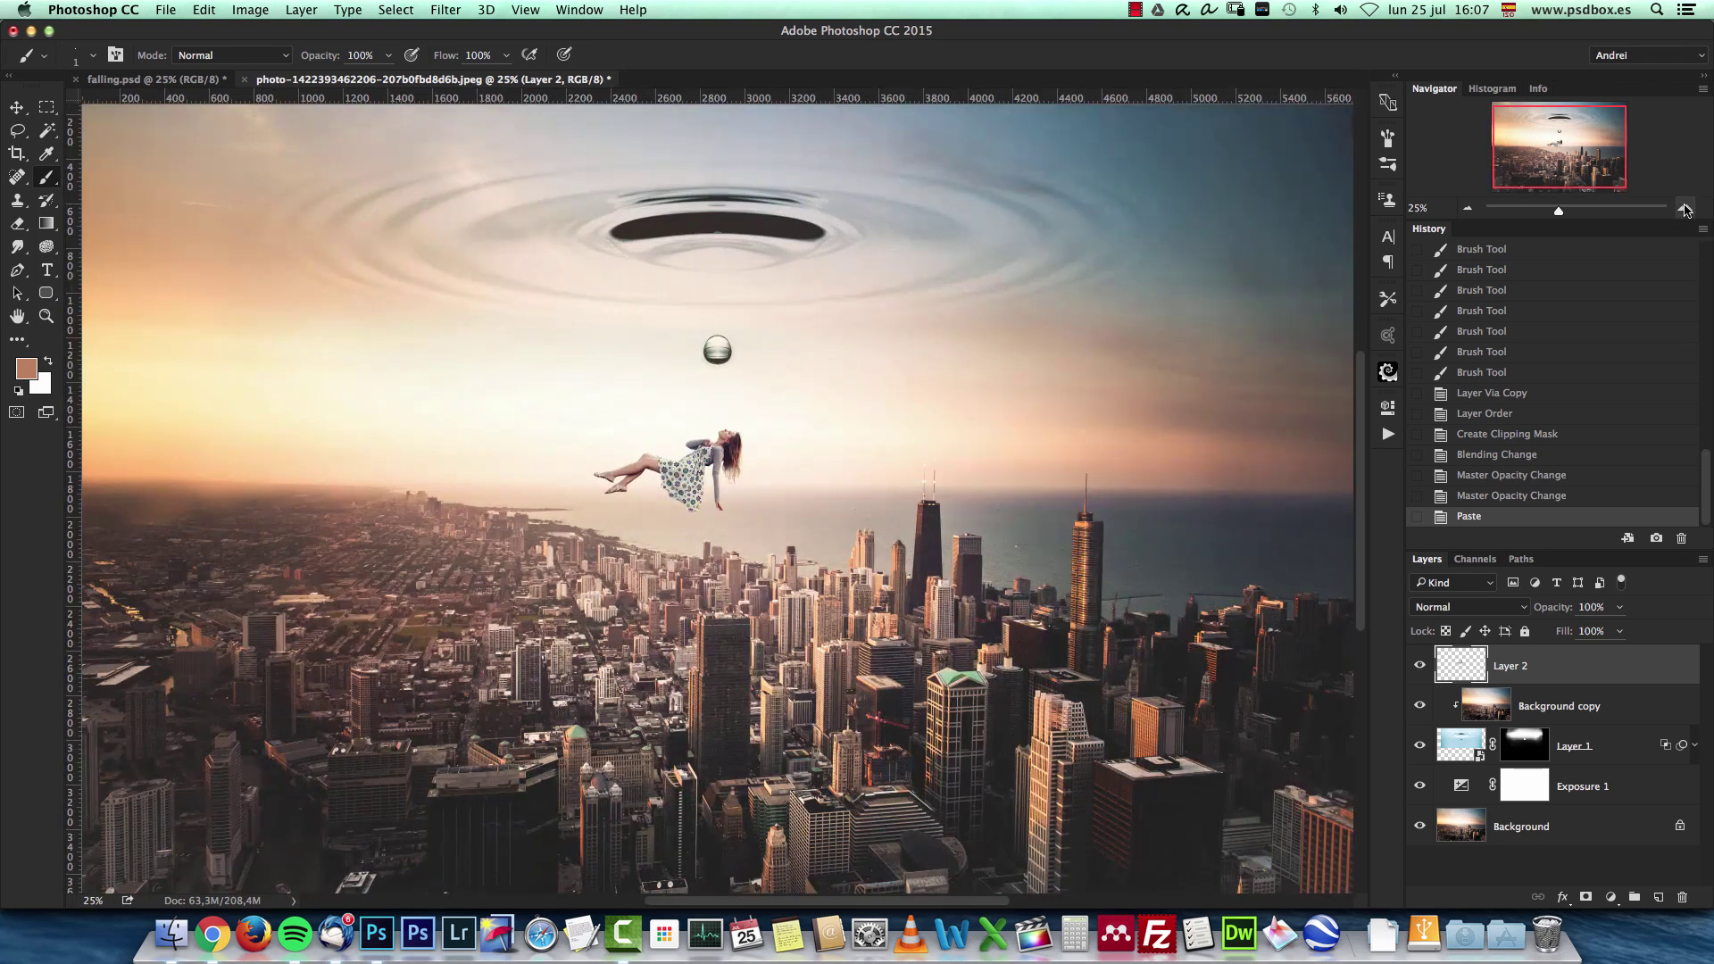
left_click(1684, 210)
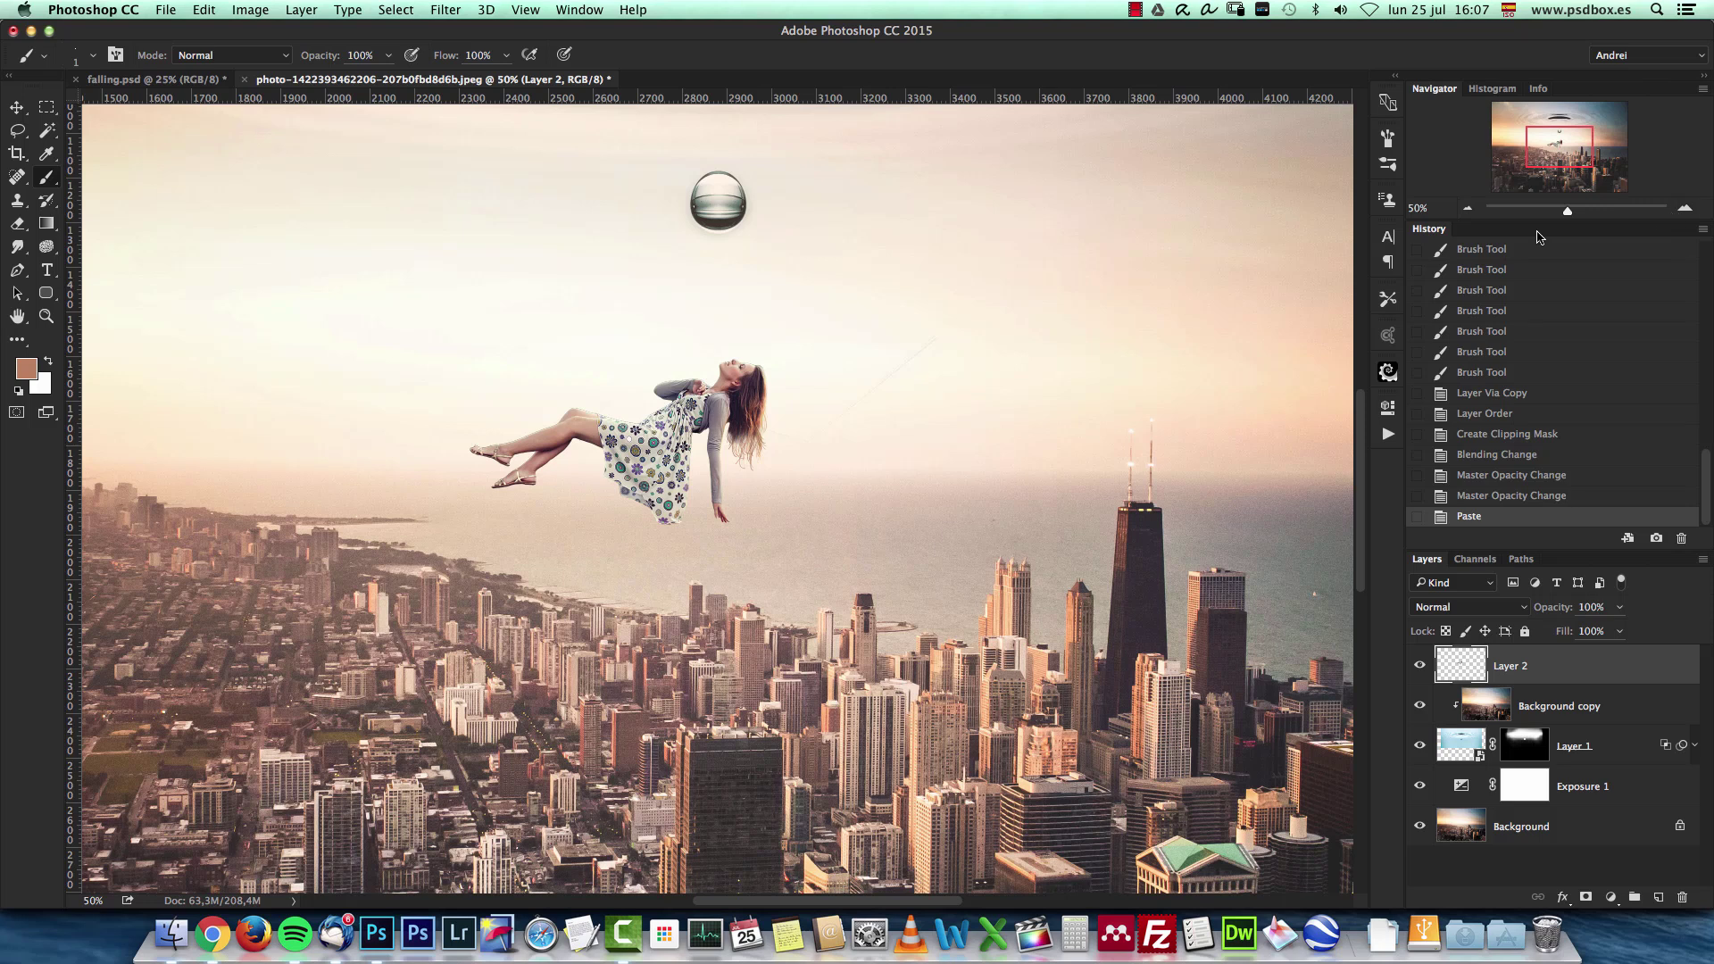
key("super+t")
left_click_drag(937, 336, 708, 429)
left_click_drag(641, 490, 786, 488)
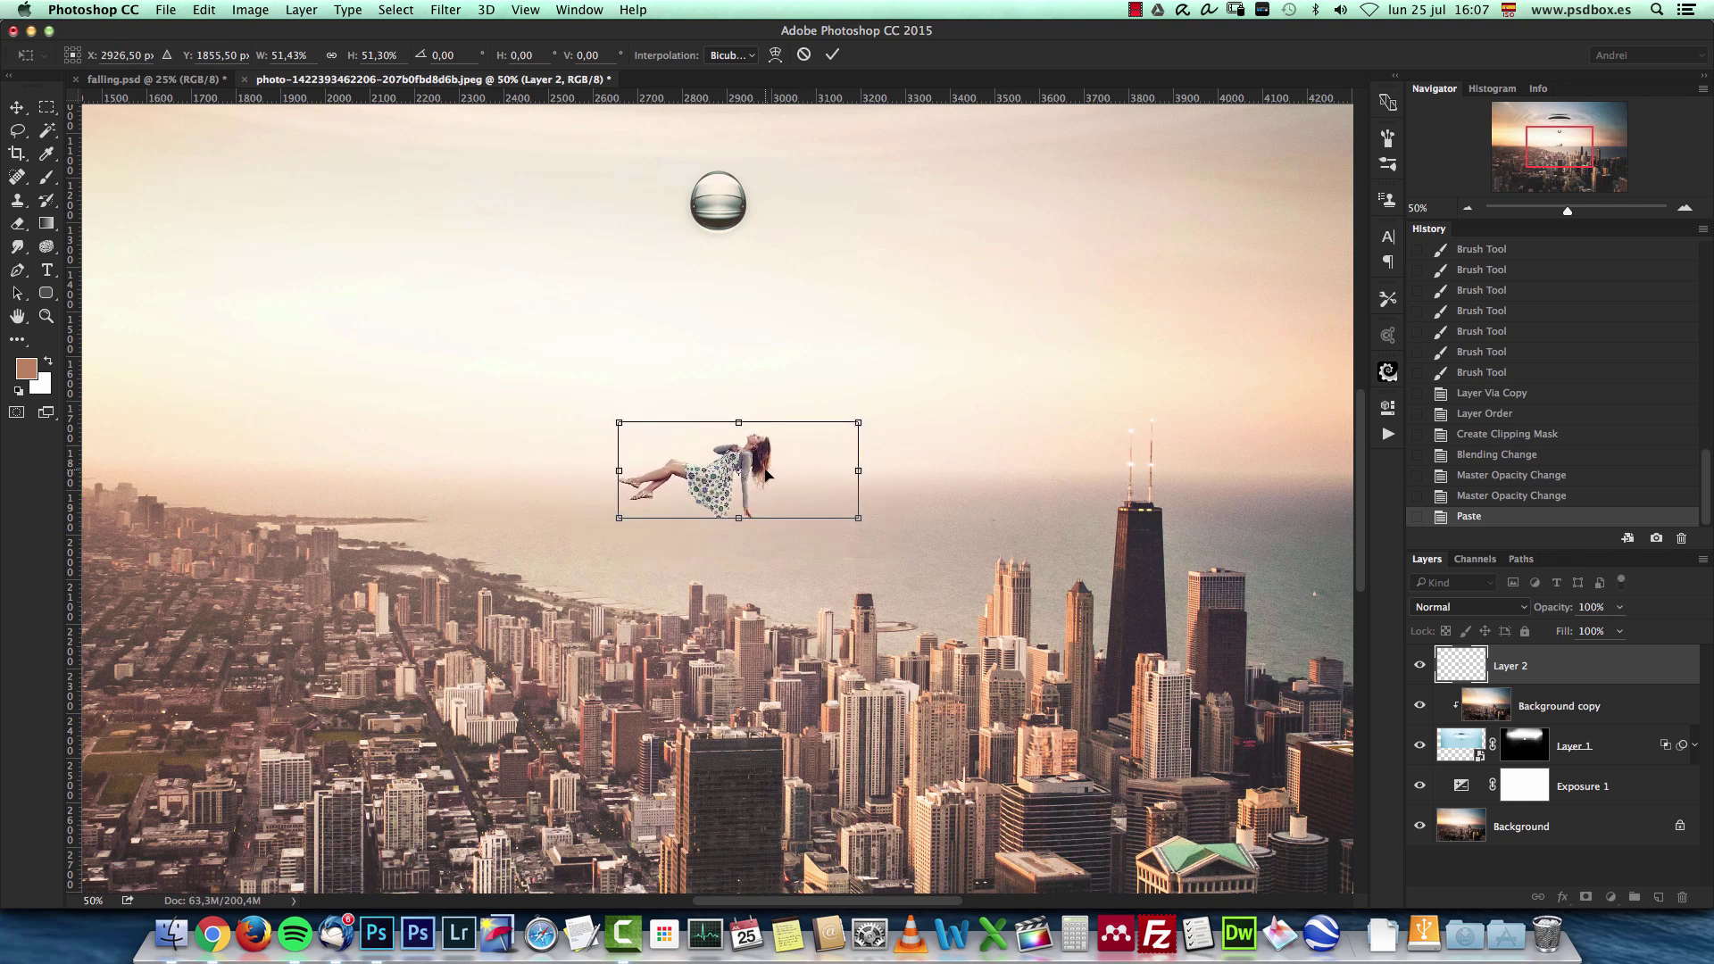
key("Return")
Flip the woman vertically and move her slightly up so she falls just above the horizon under the drop.
left_click_drag(1551, 147, 1551, 142)
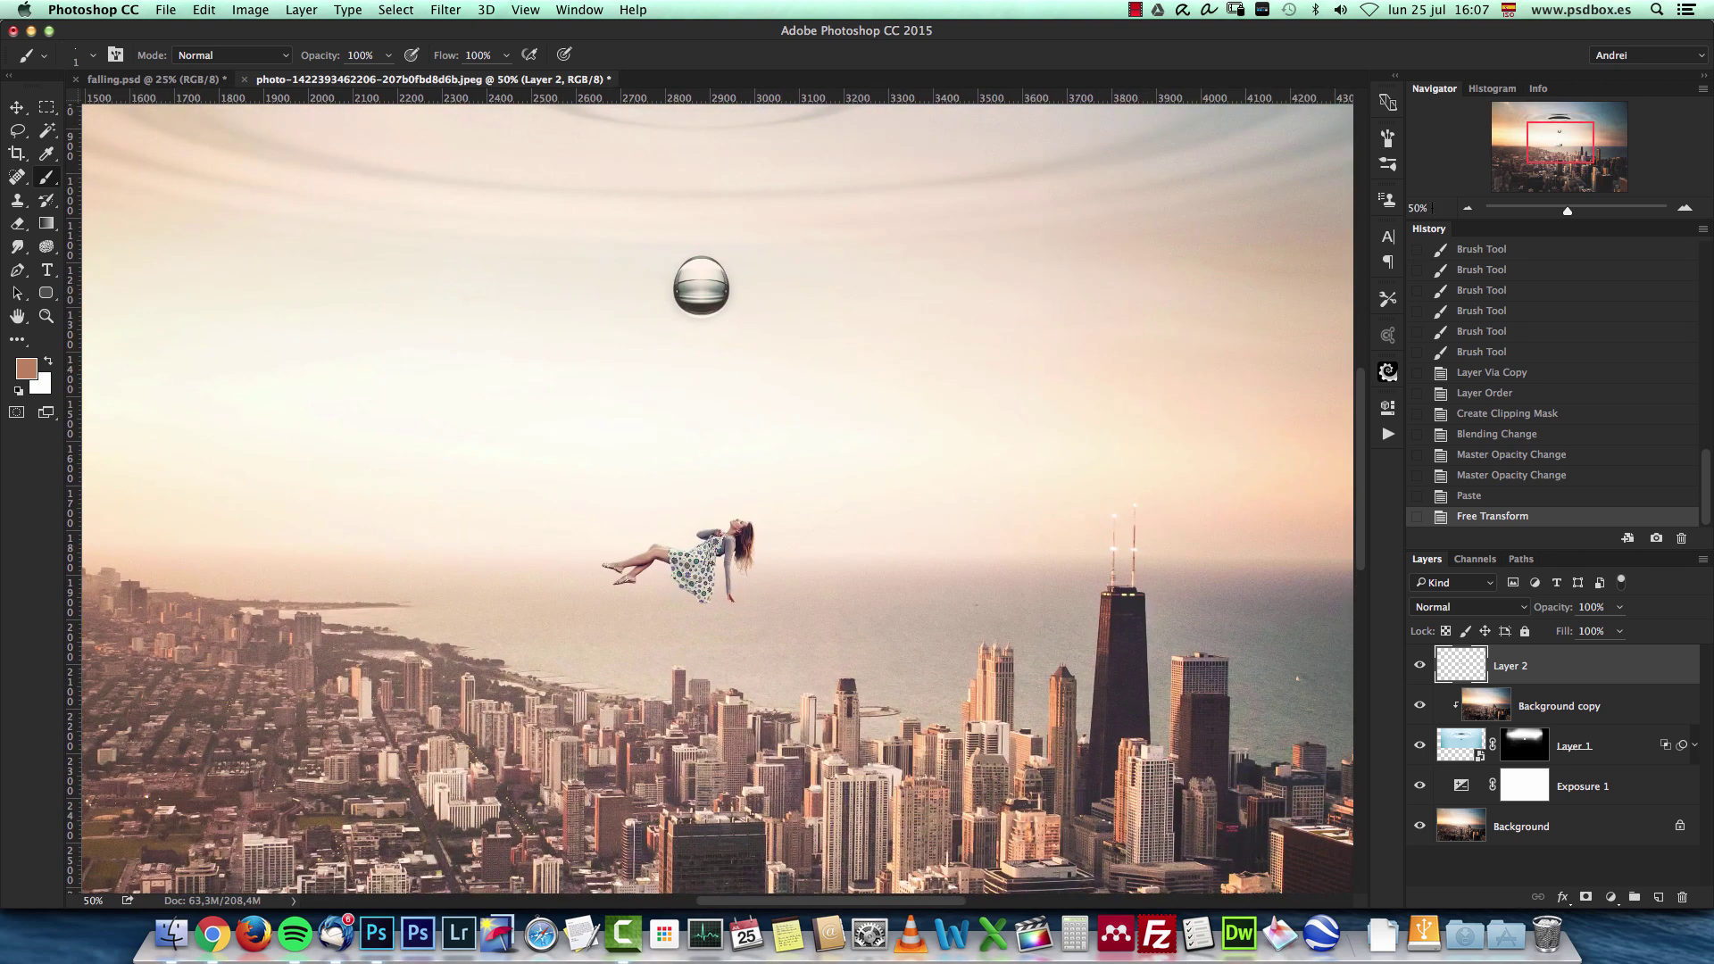
key("super+t")
right_click(725, 564)
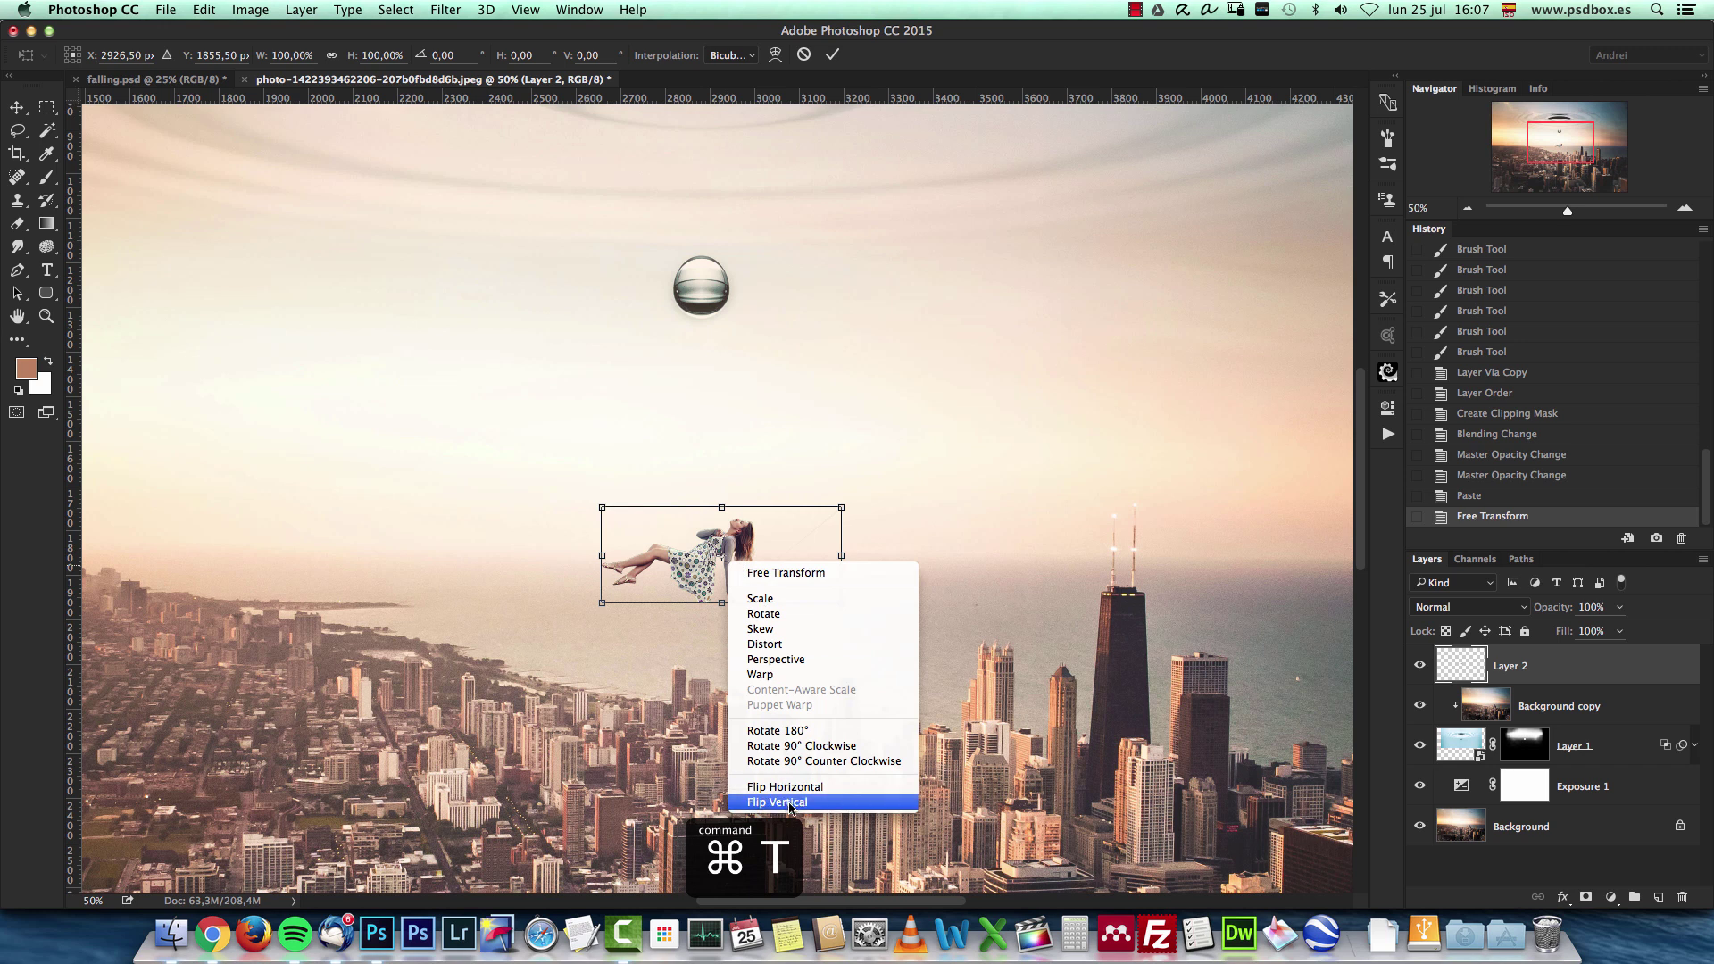
left_click(788, 802)
mouse_move(770, 589)
left_mouse_down()
mouse_move(774, 544)
mouse_move(787, 569)
left_mouse_up()
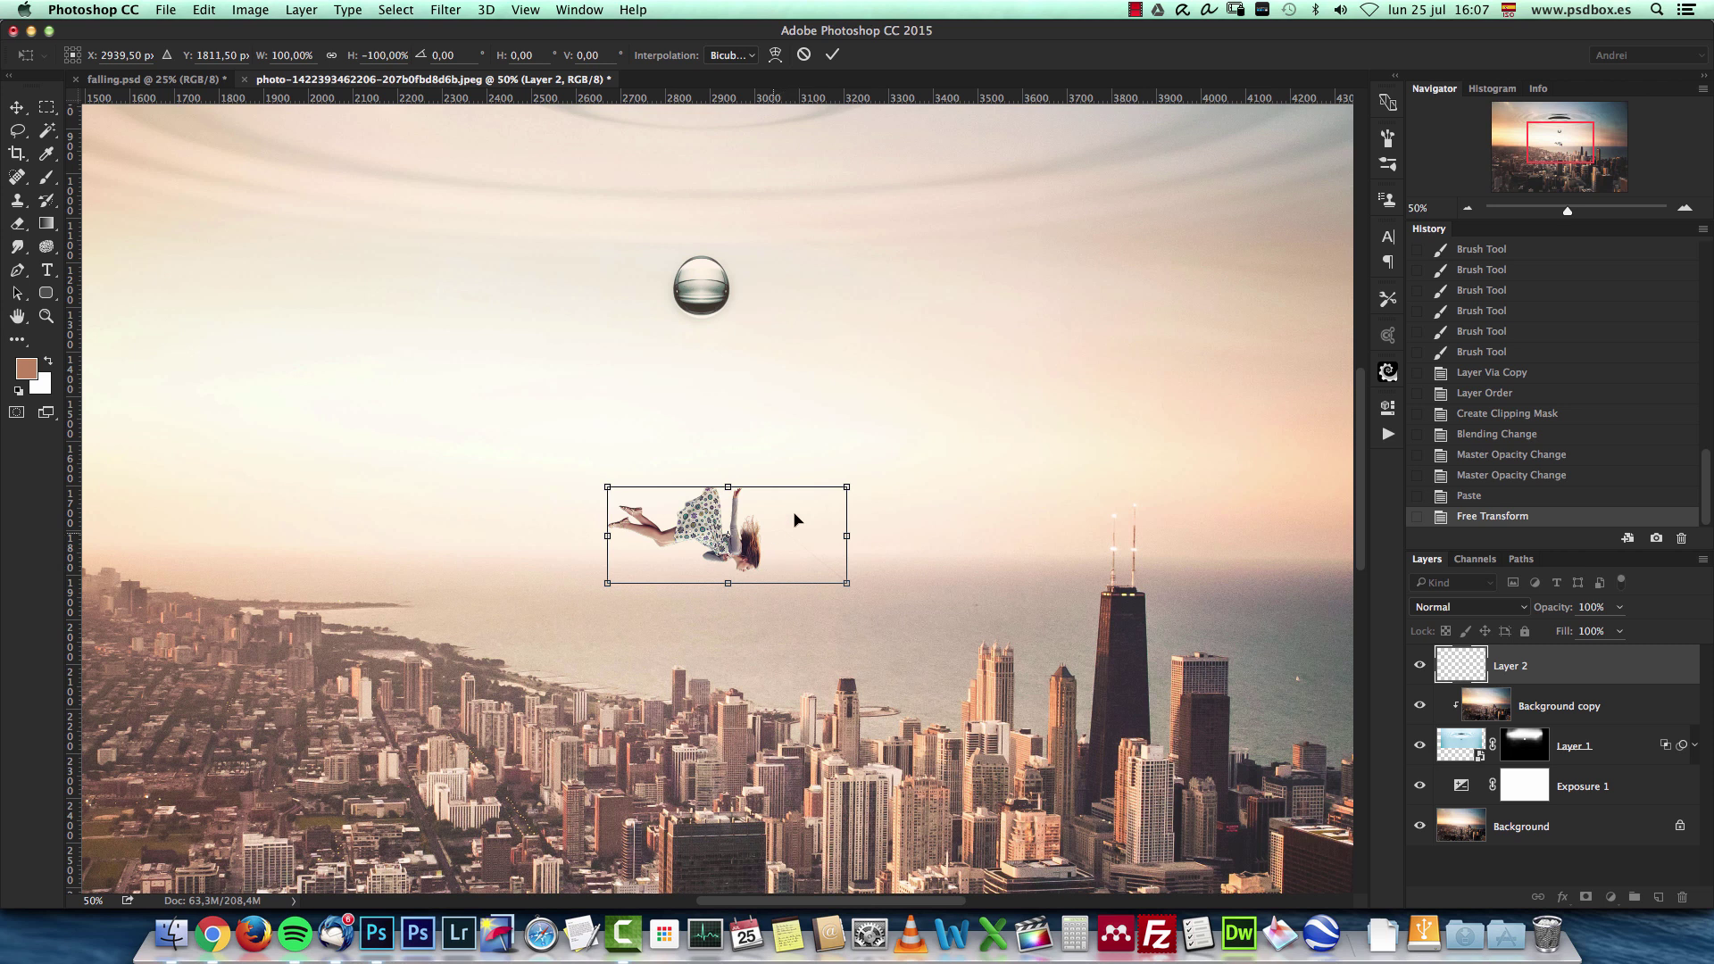
key("Return")
key("b")
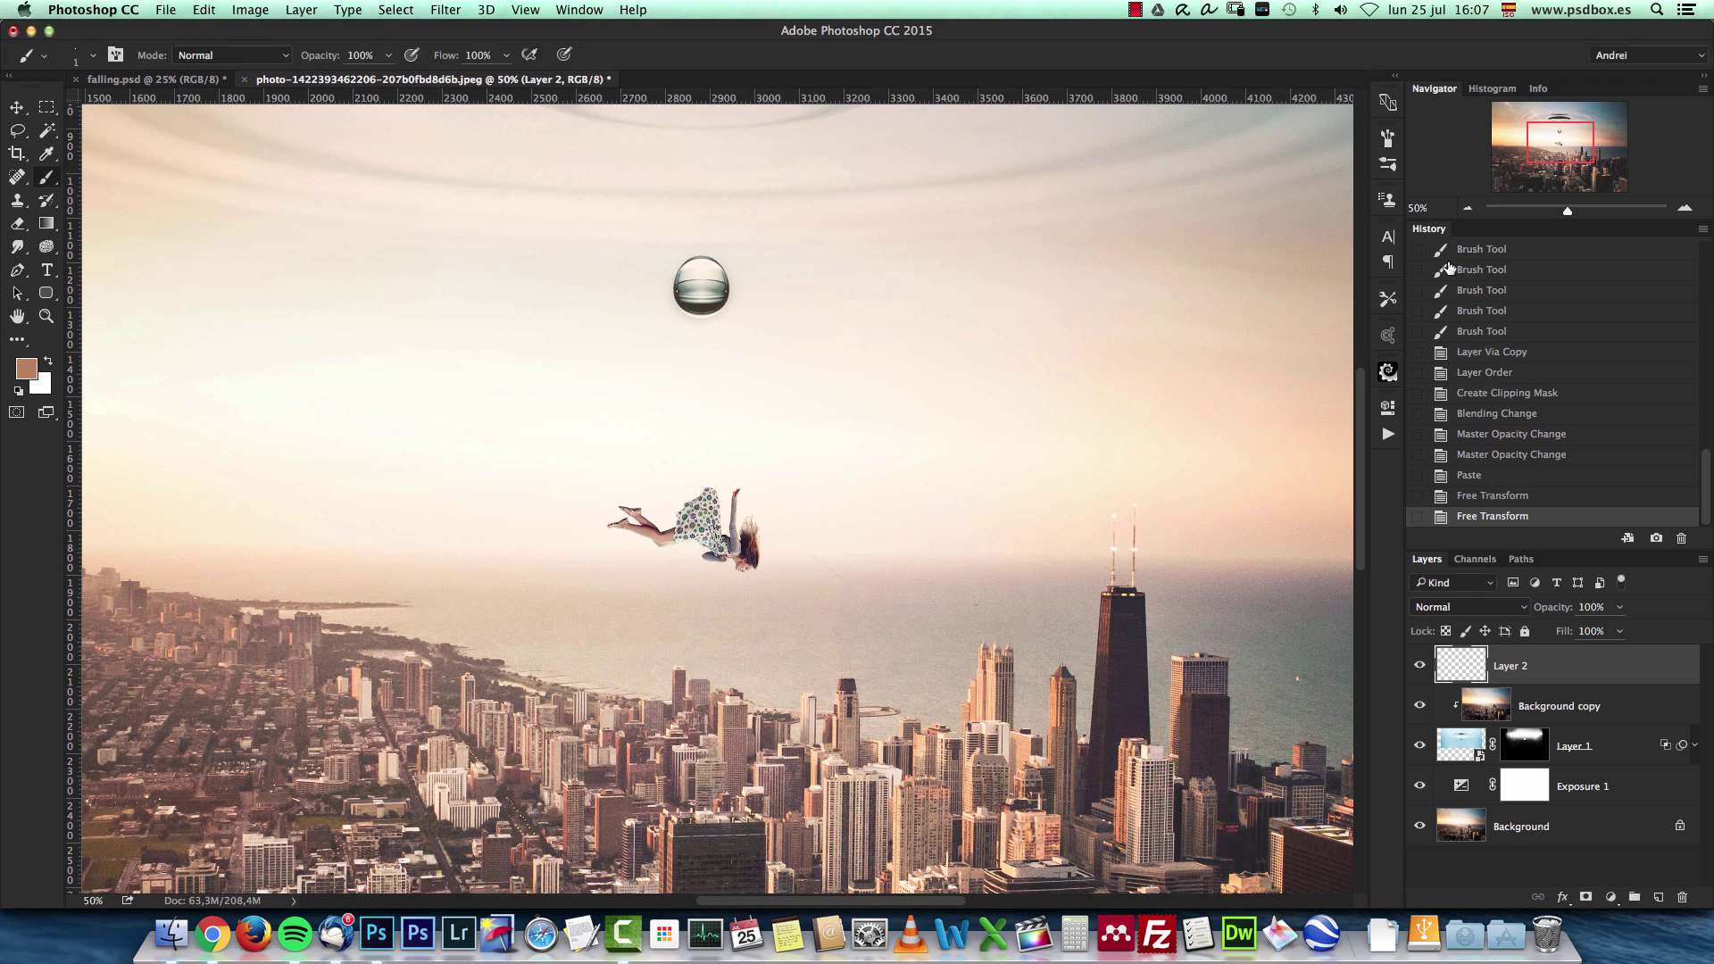
Rename the pasted woman's layer as woman.
left_click(1469, 209)
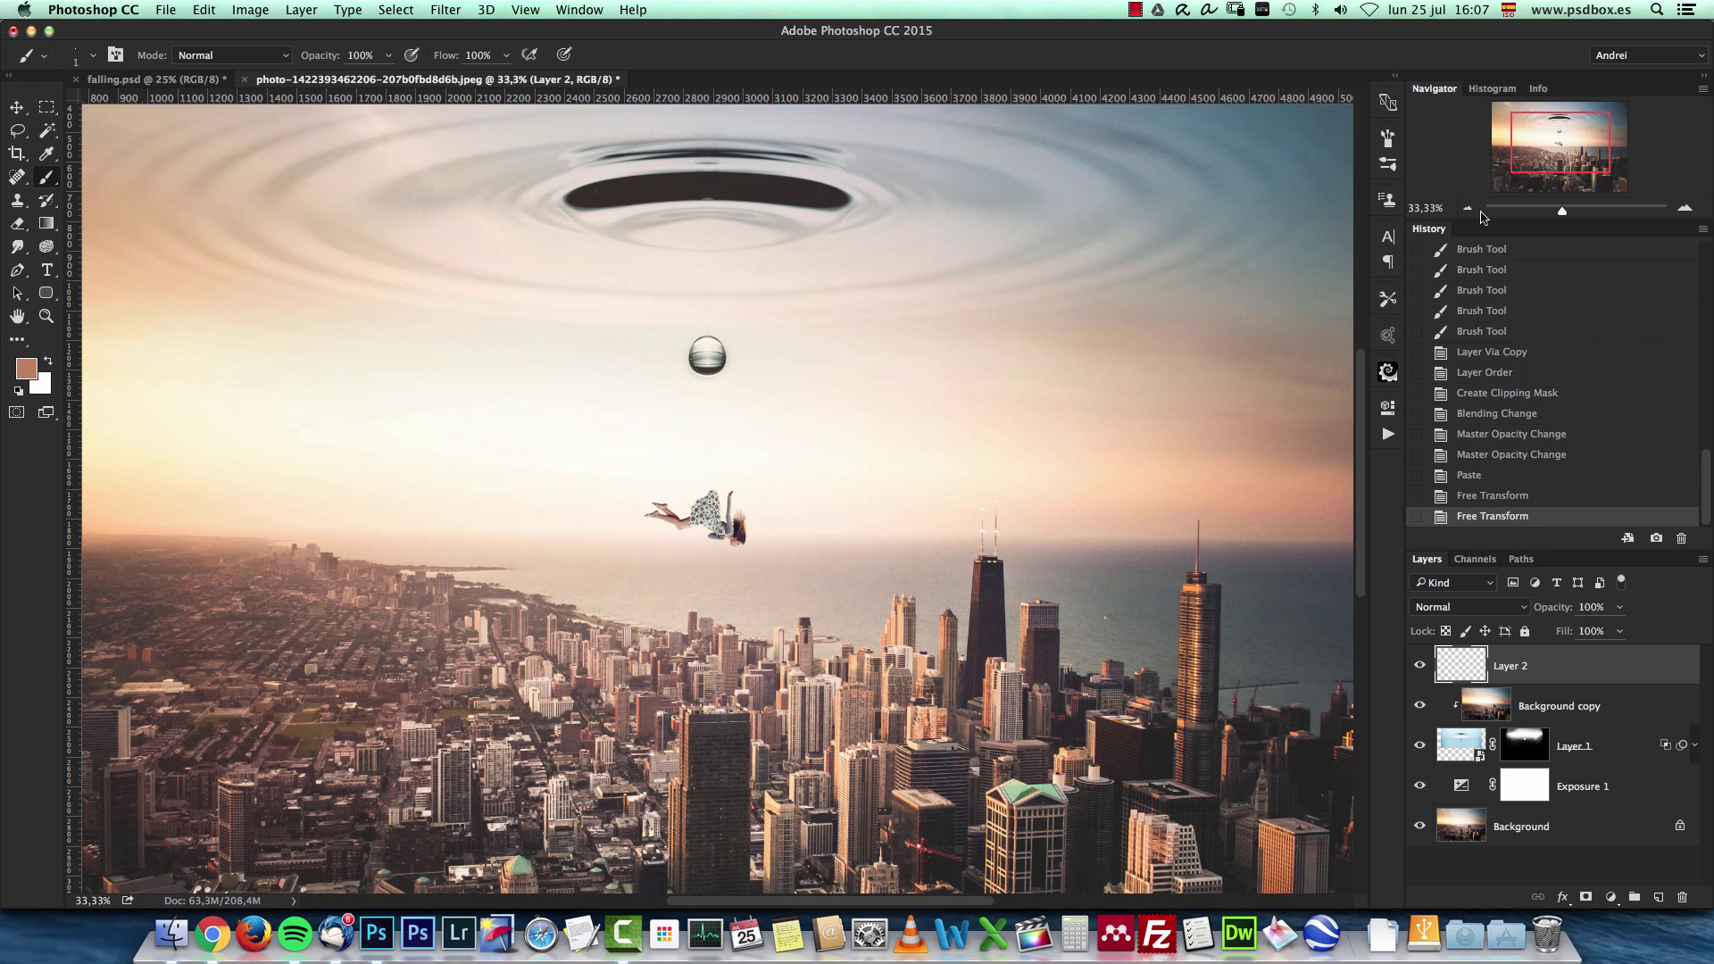
left_click_drag(1571, 145, 1574, 139)
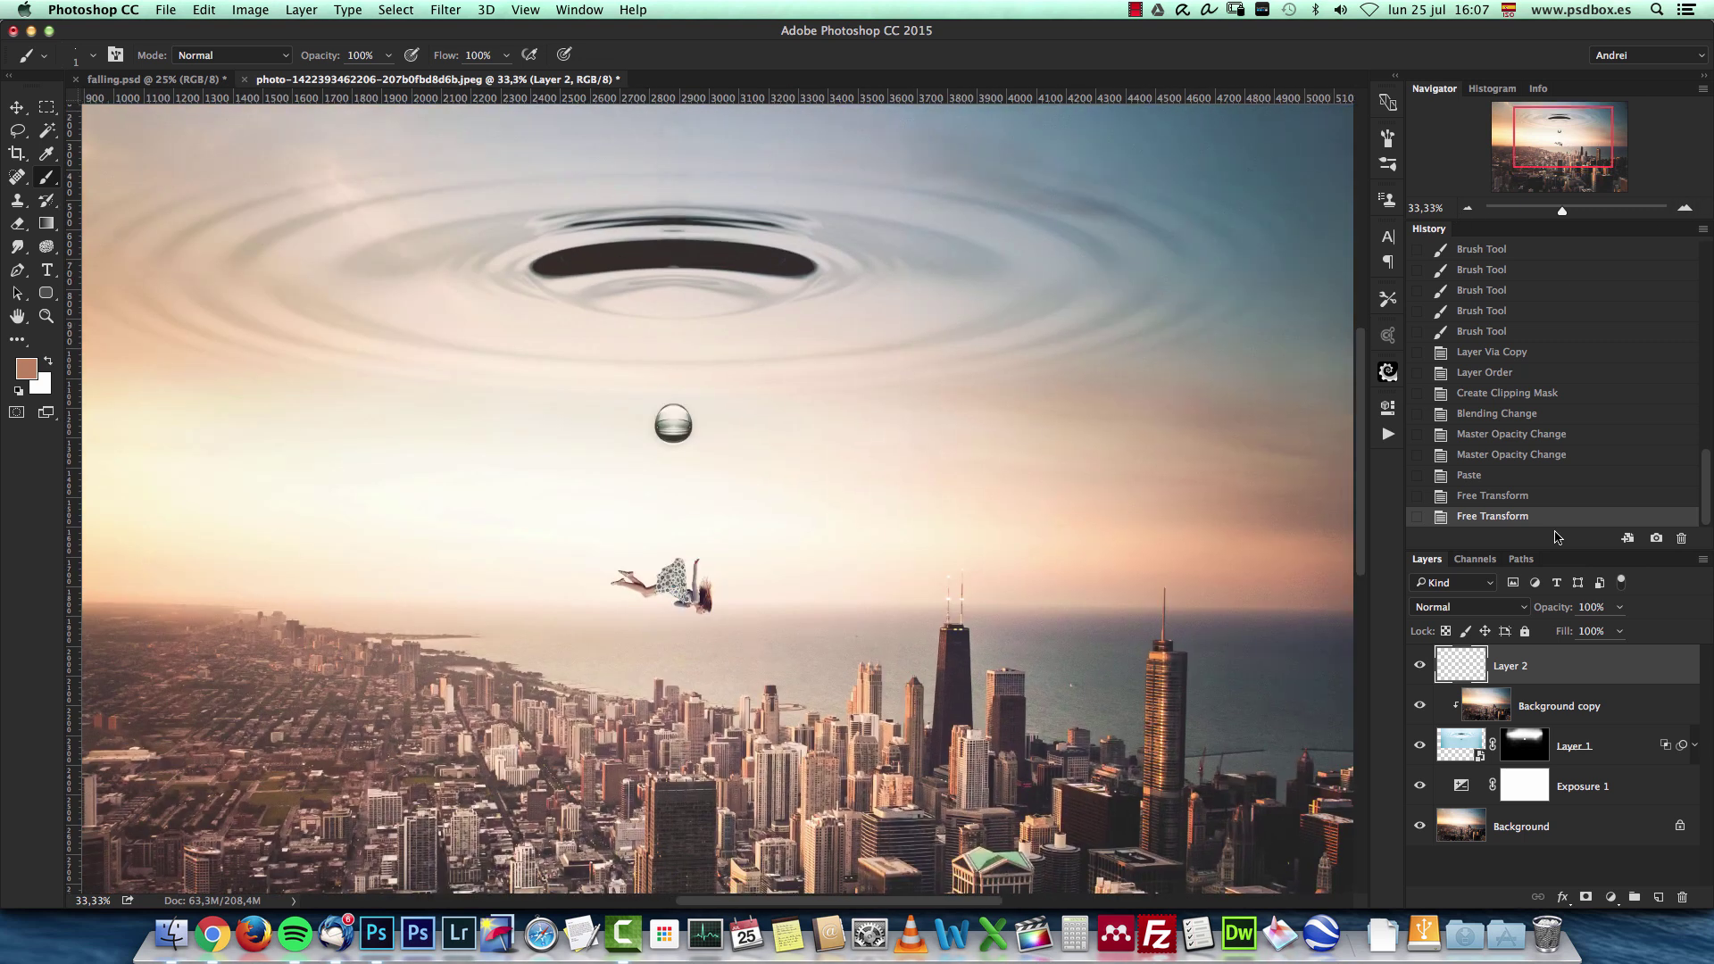
double_click(1510, 665)
type("woman")
key("Return")
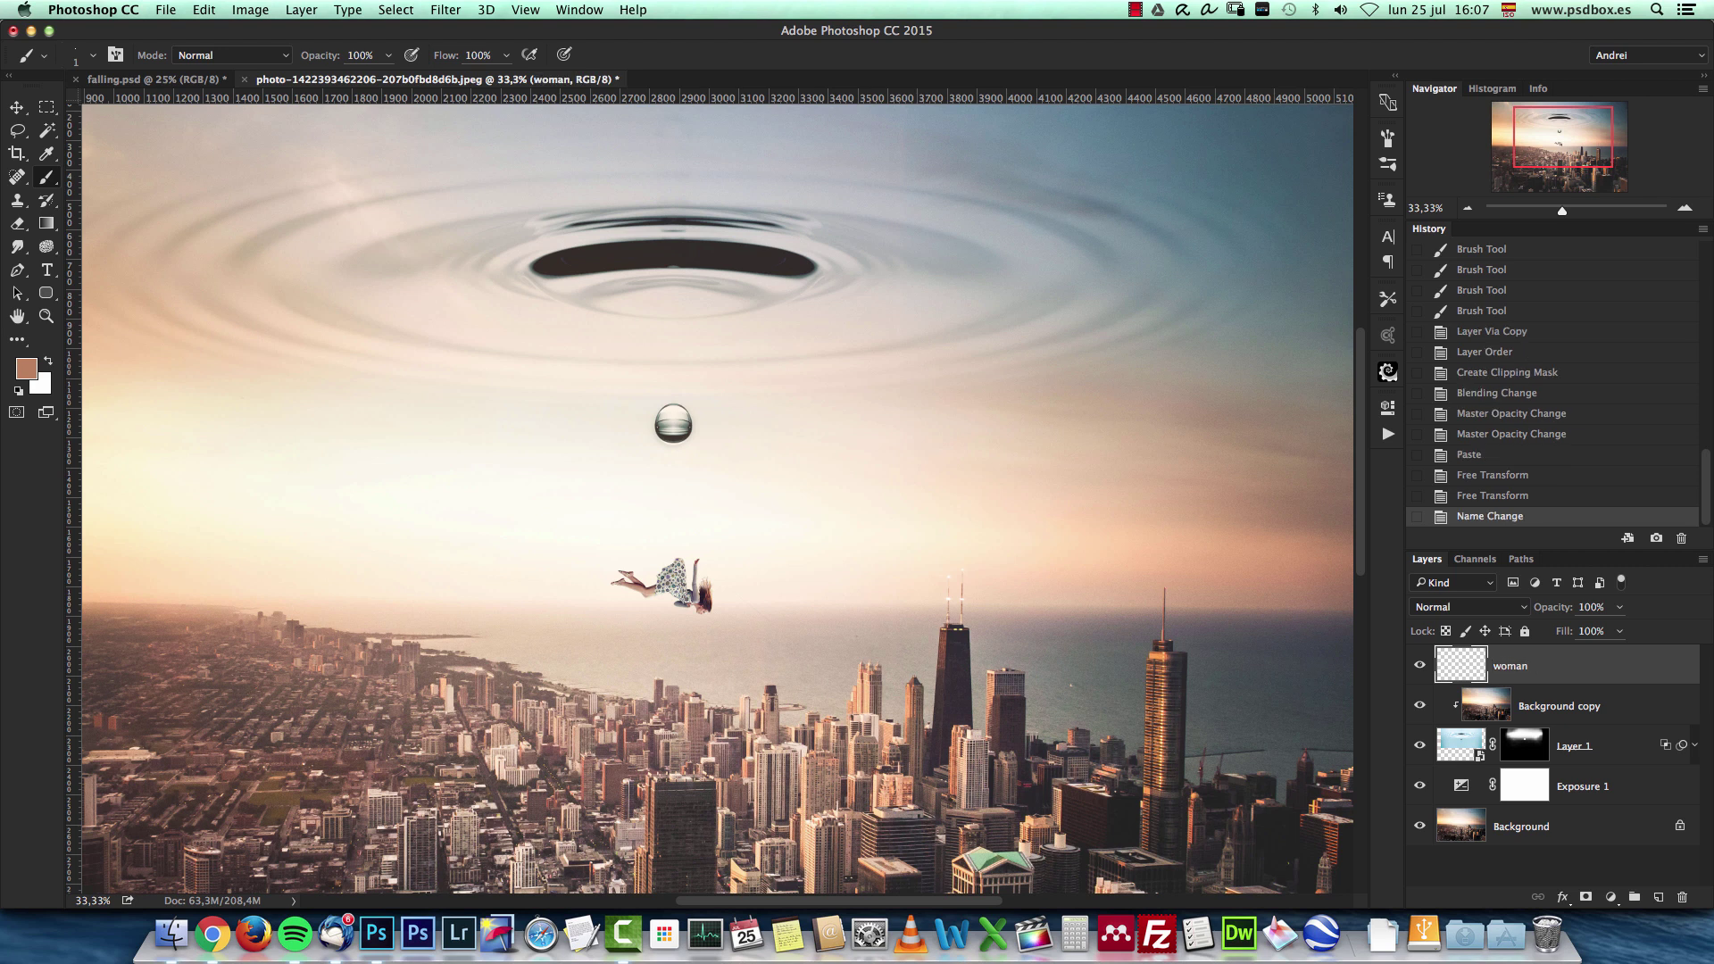
Add a new layer above the woman layer and set its blending mode to Screen.
left_click(1658, 895)
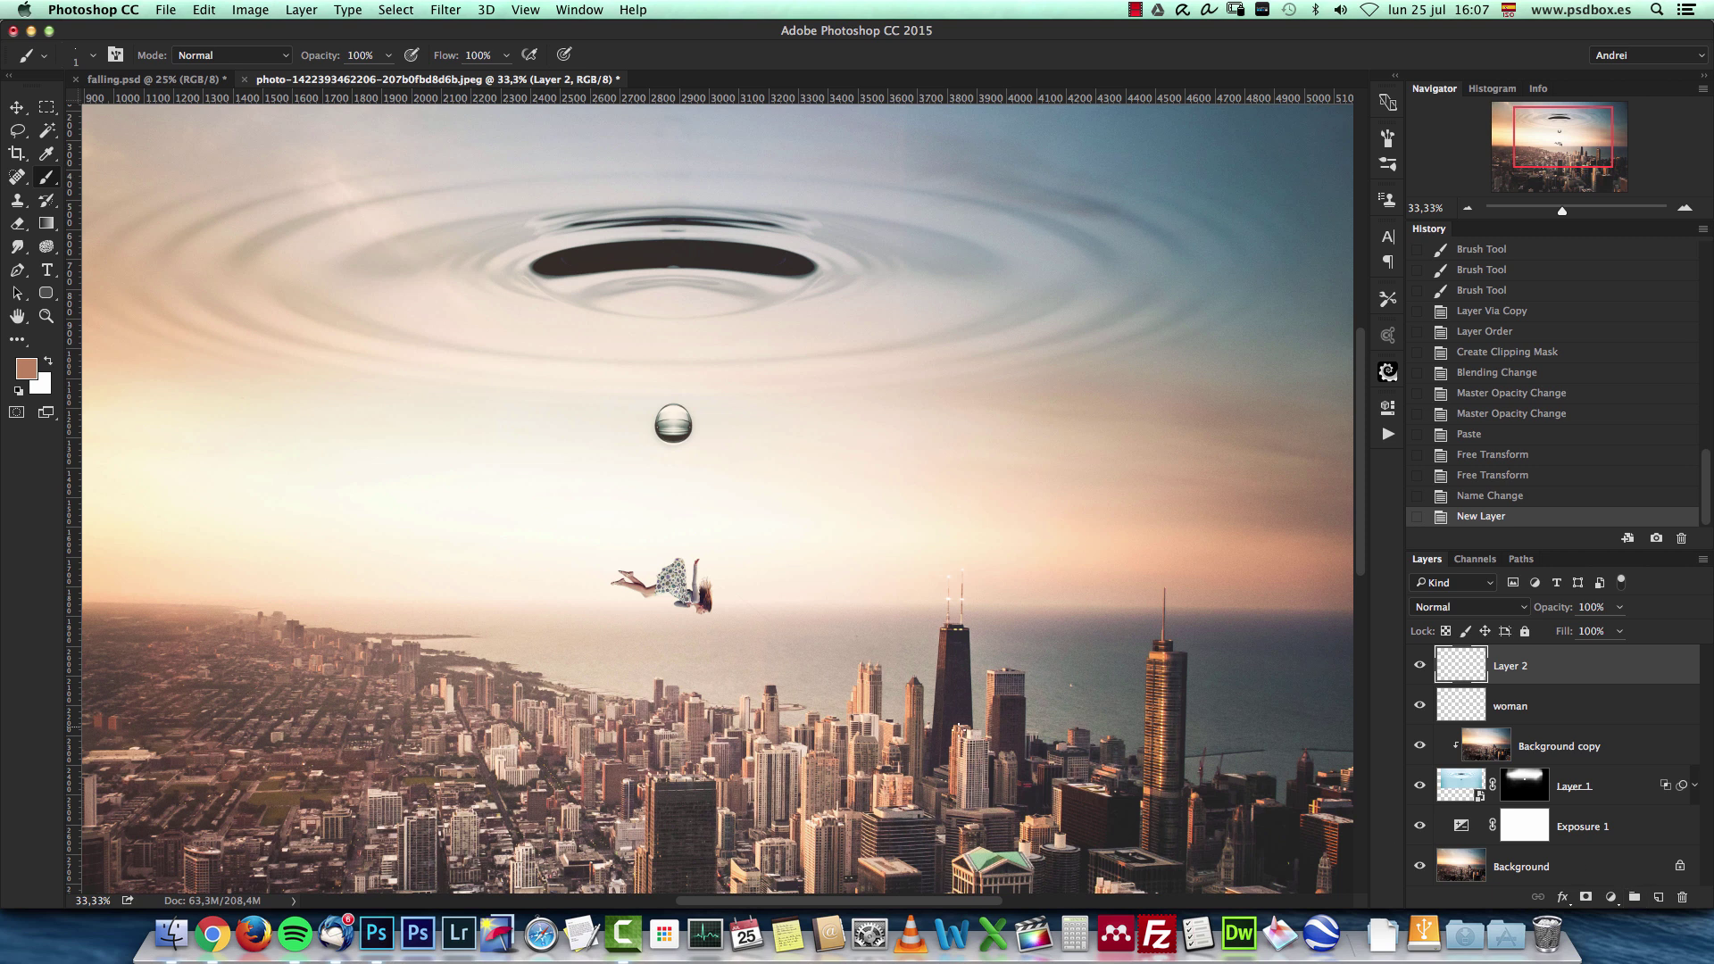
left_click(1488, 608)
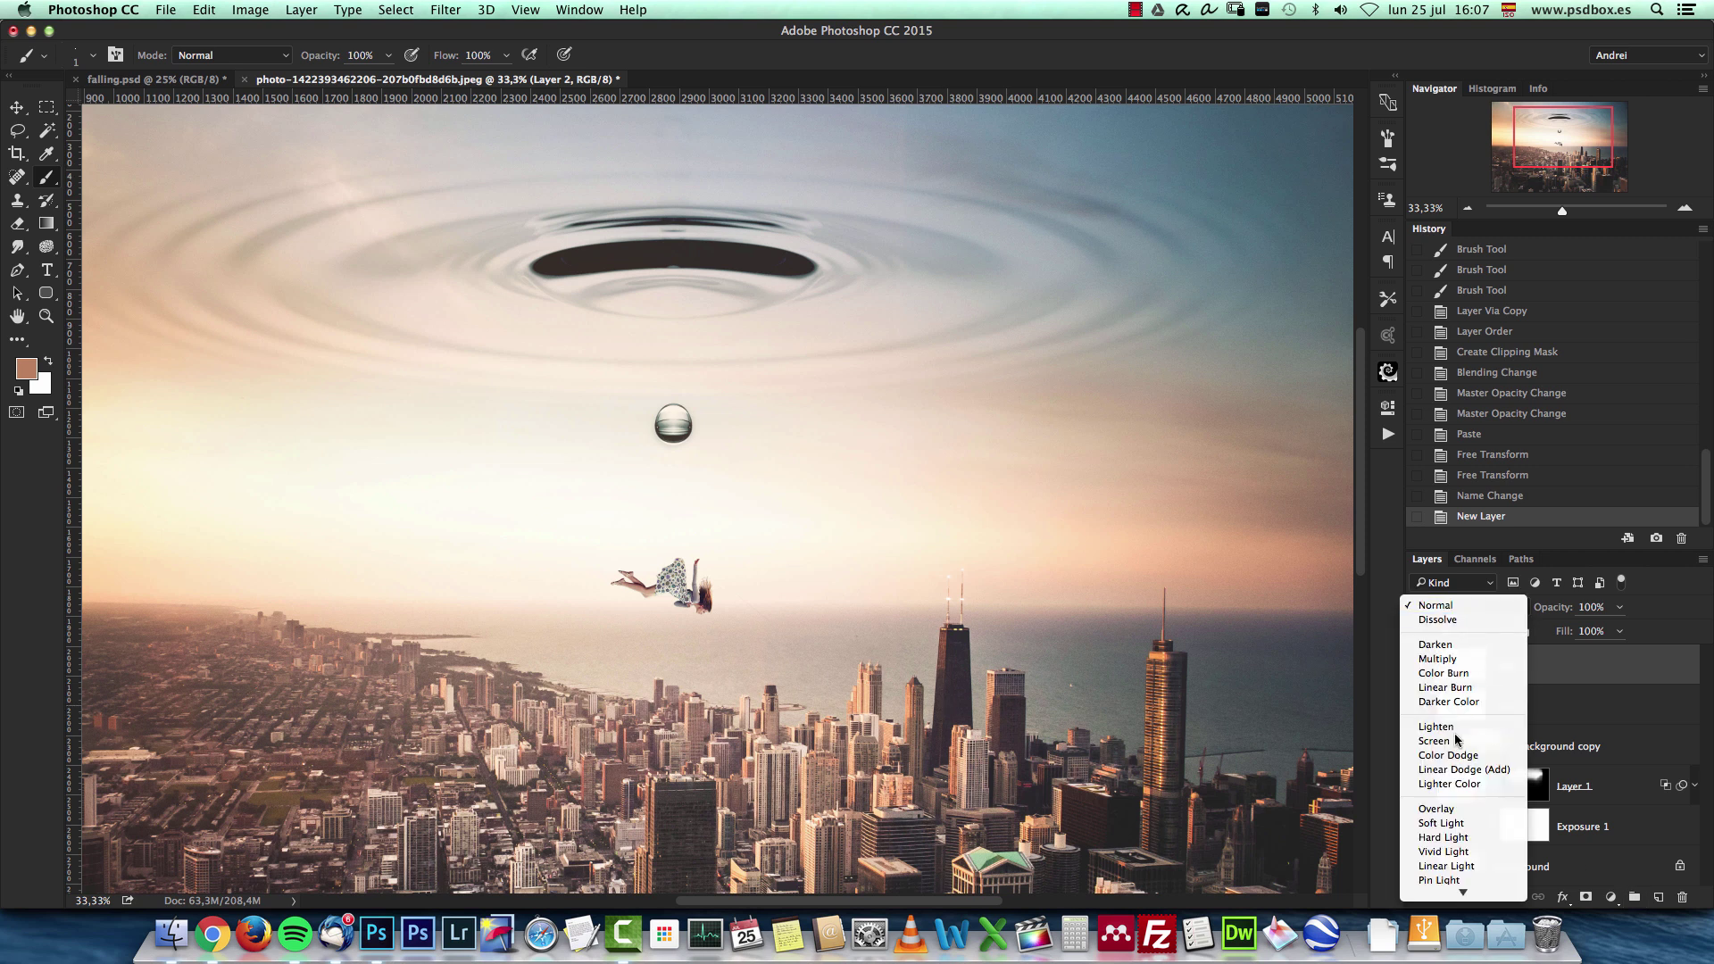
left_click(1463, 739)
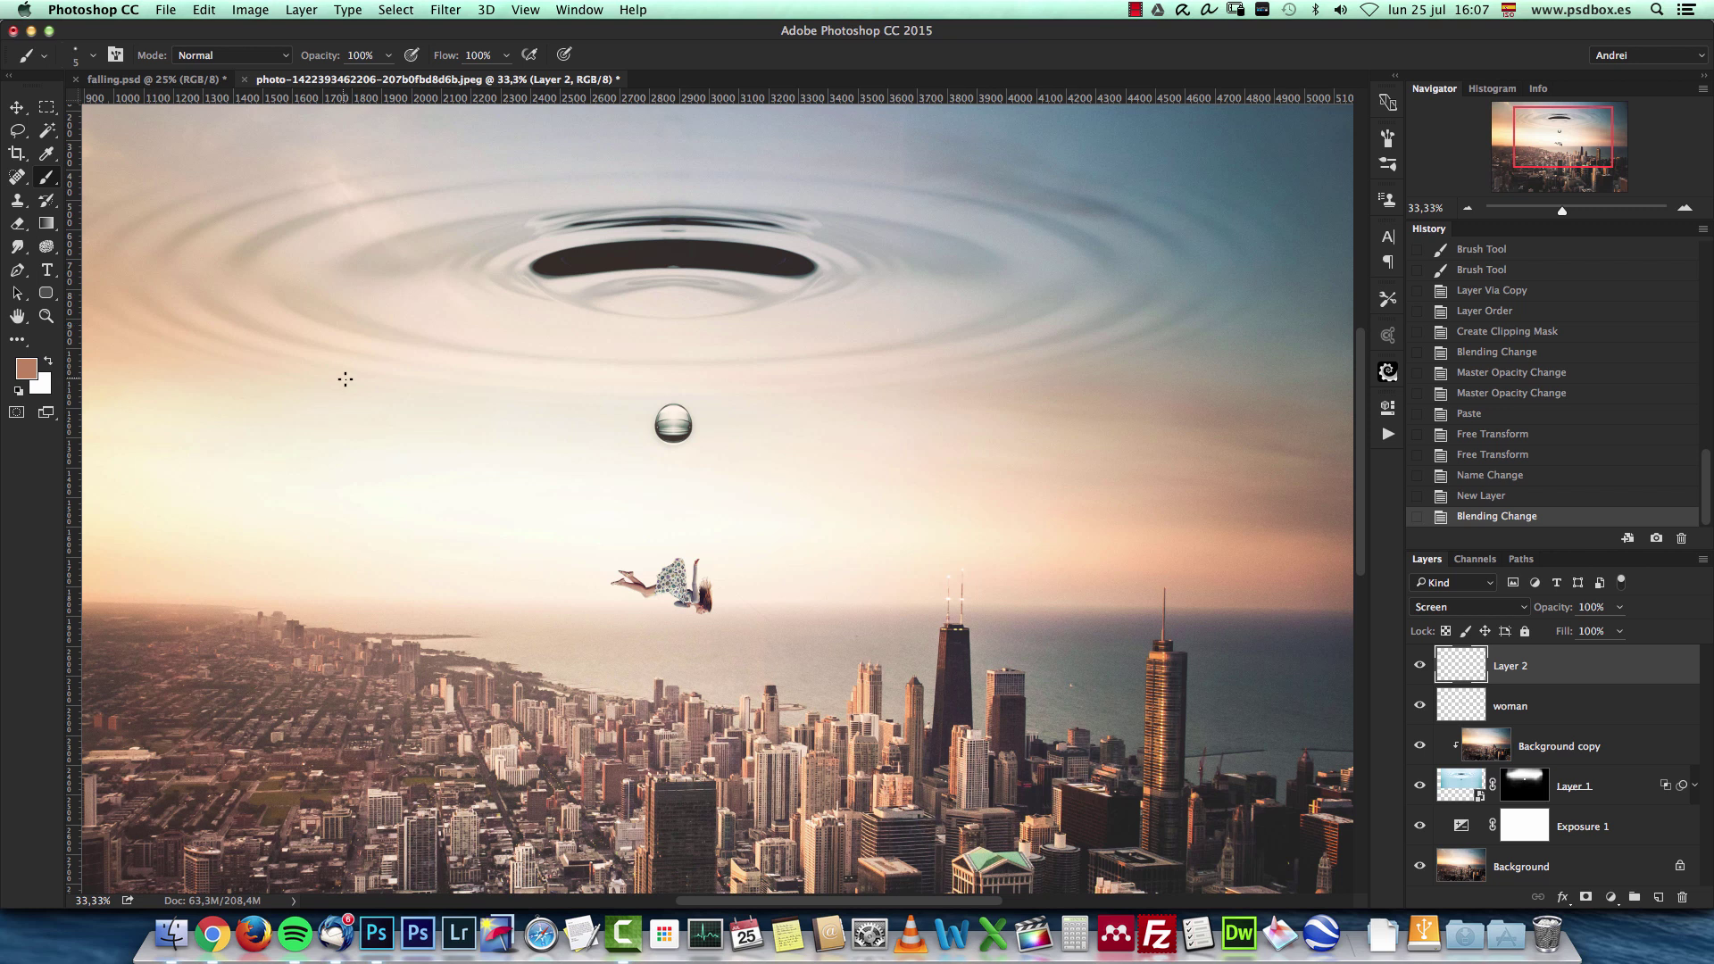
Set the Brush tool's hardness to 0% for painting soft light.
right_click(424, 363)
left_click_drag(488, 445, 464, 445)
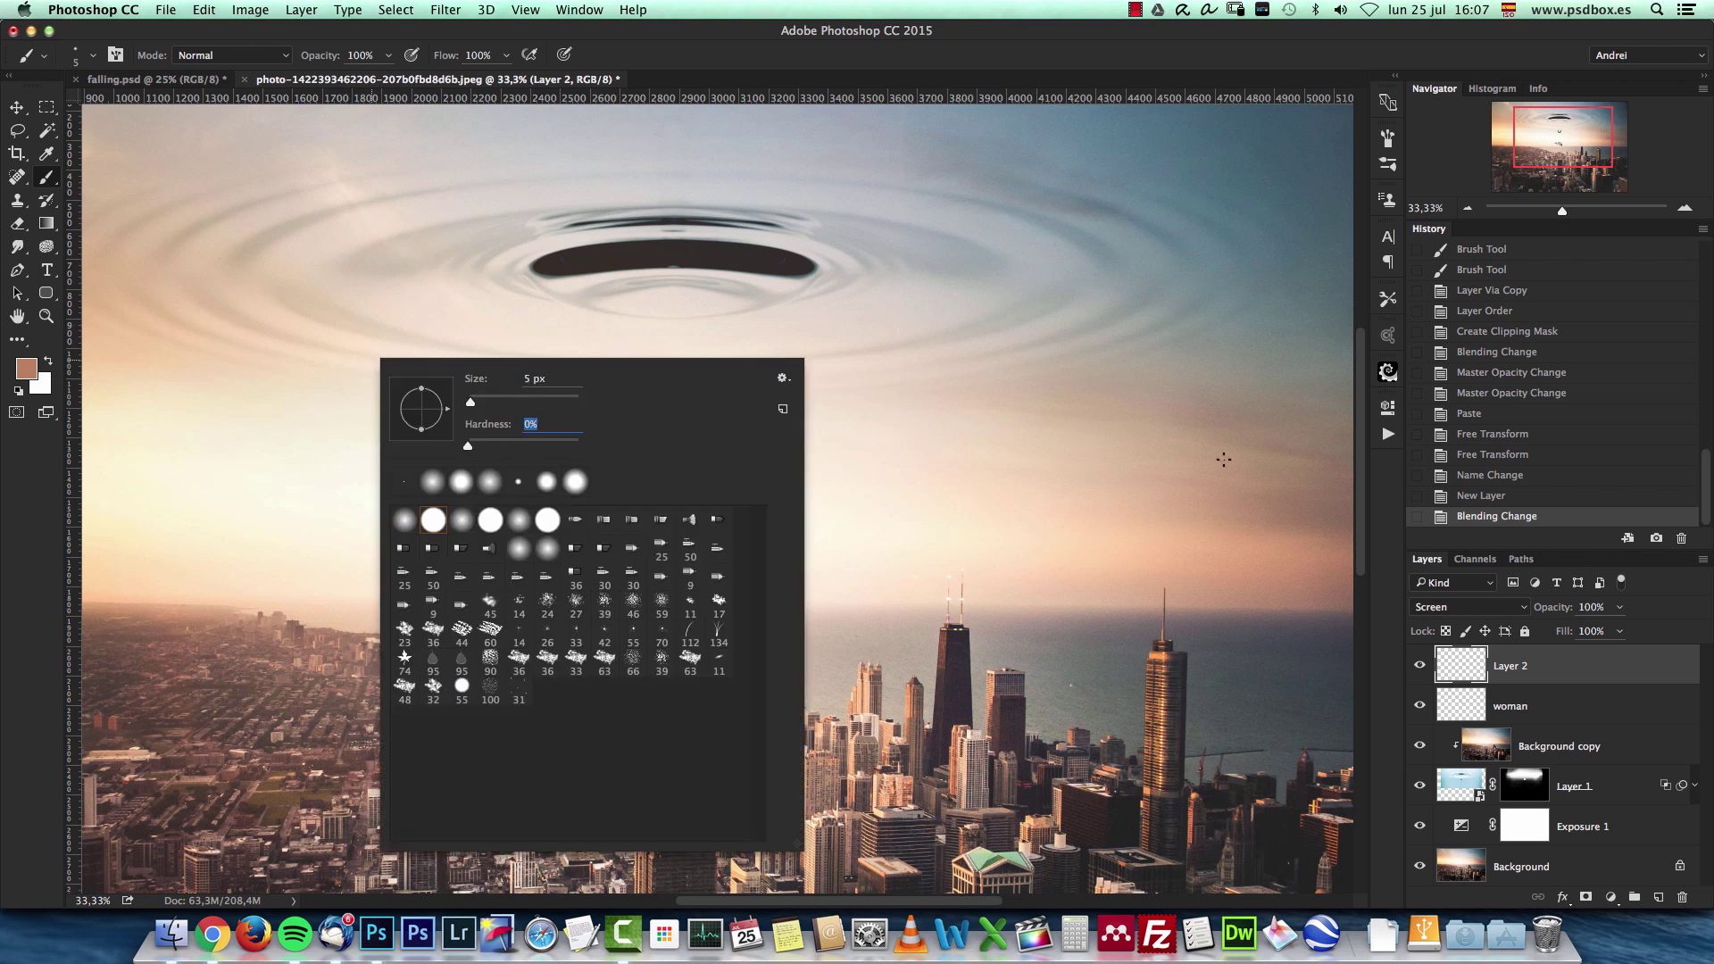
key("Return")
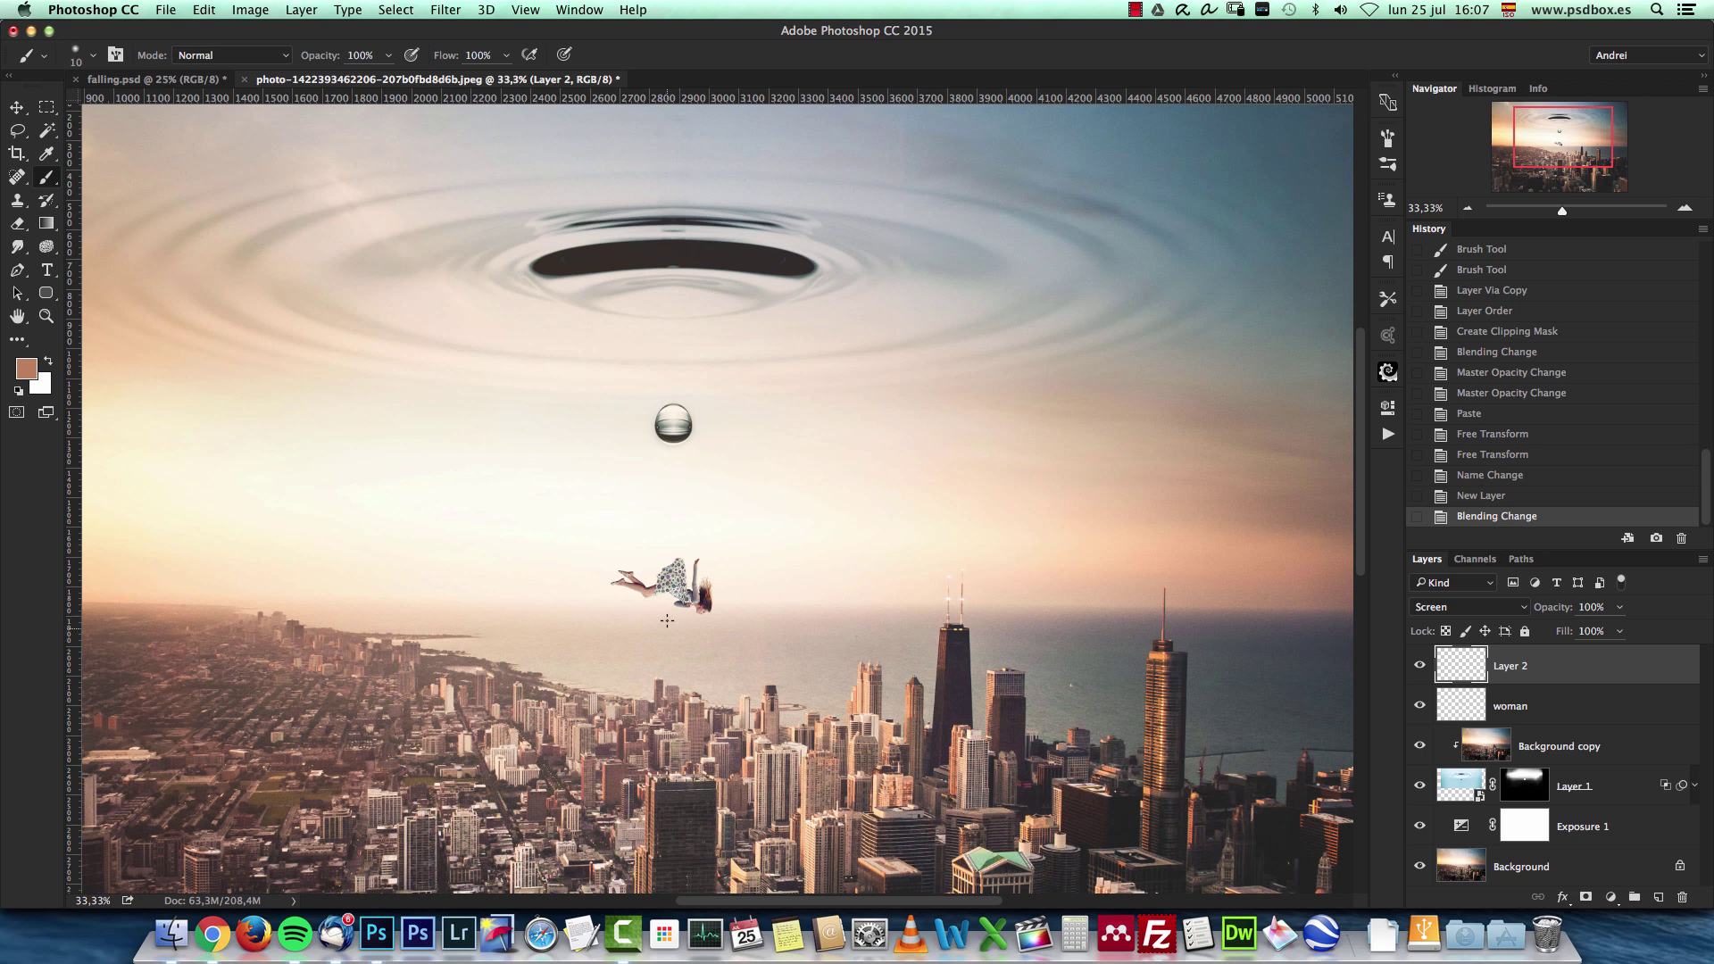
right_click(664, 609)
left_click(818, 457)
key("Return")
Sample a muted brown from the city, enlarge the brush to 600 px, and undo a test dab of light near the woman.
left_click(390, 661, "alt")
key("bracketright")
key("bracketright")
key("bracketright")
key("bracketright")
key("bracketright")
left_click(629, 622)
key("bracketright")
key("bracketright")
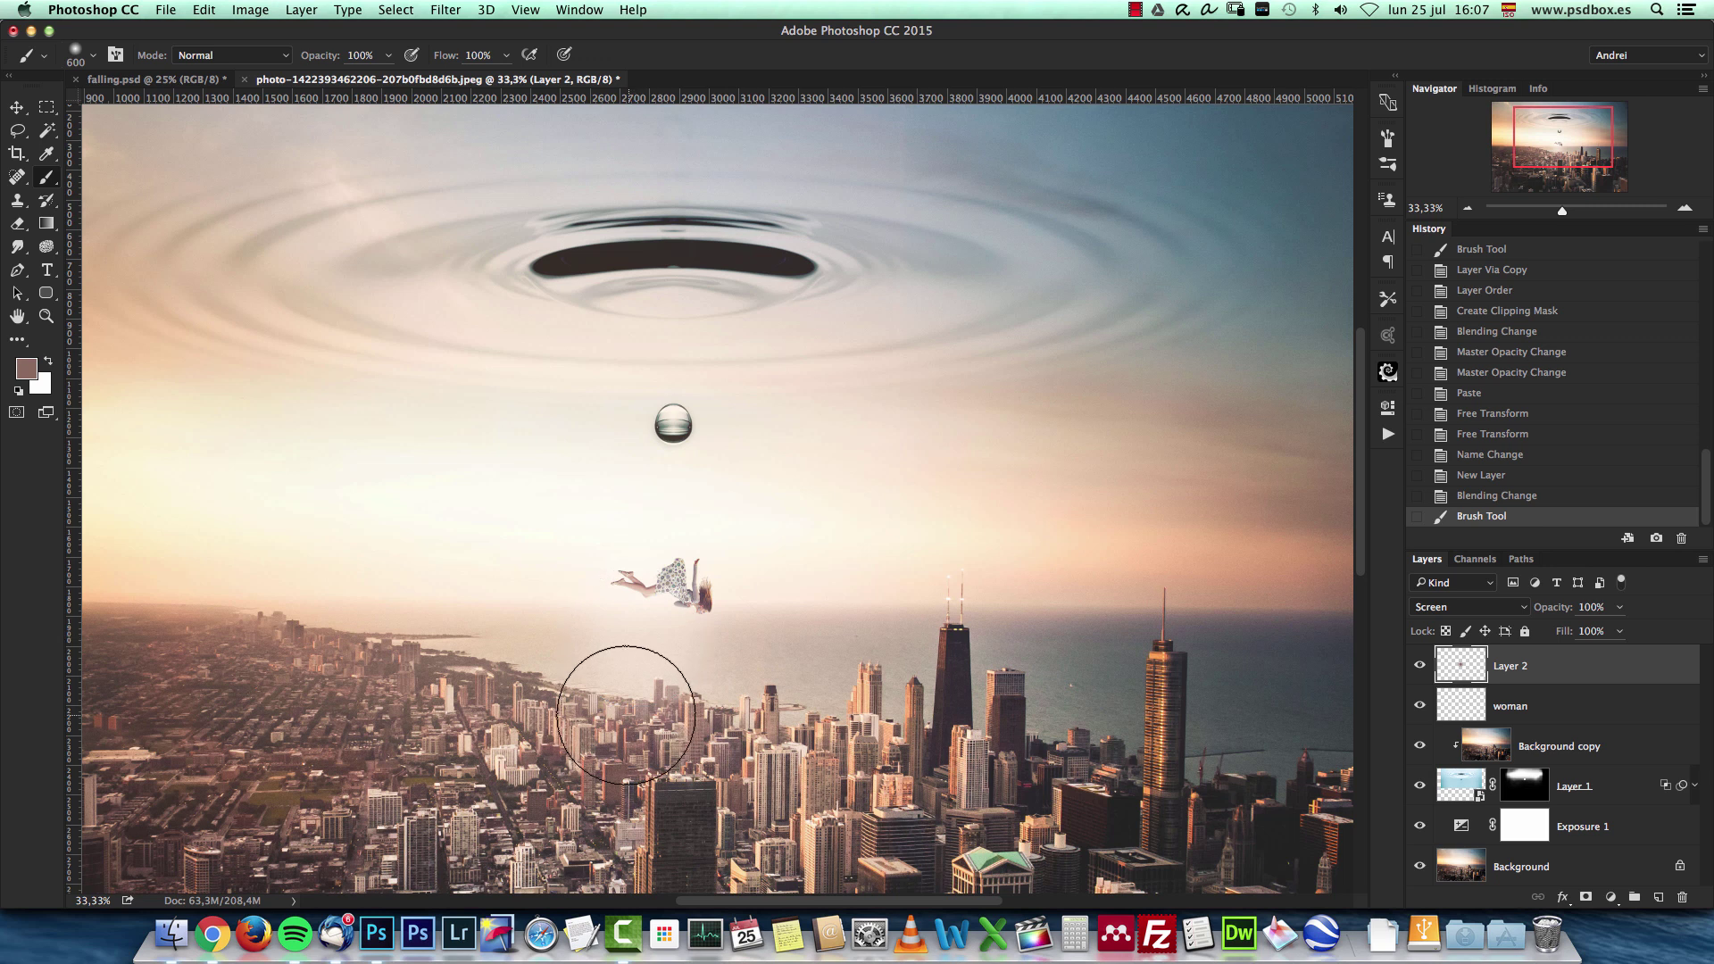
key("super+z")
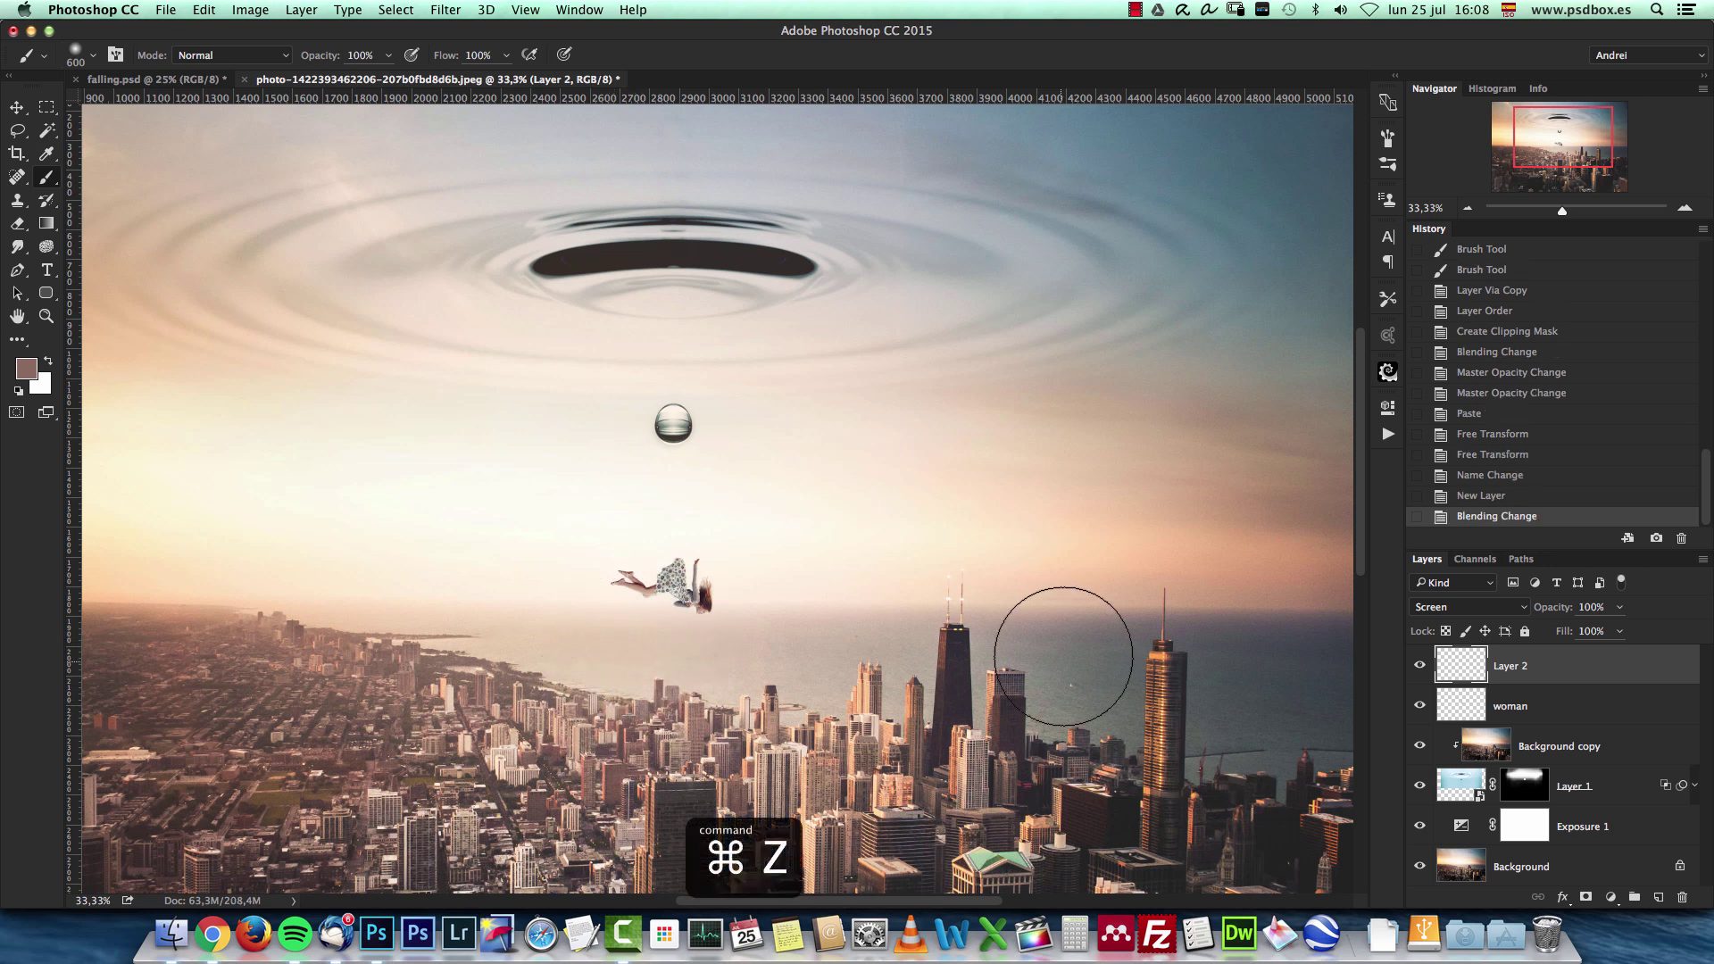
Try an orange-brown foreground color with soft dabs around the woman, and undo them.
left_click(26, 367)
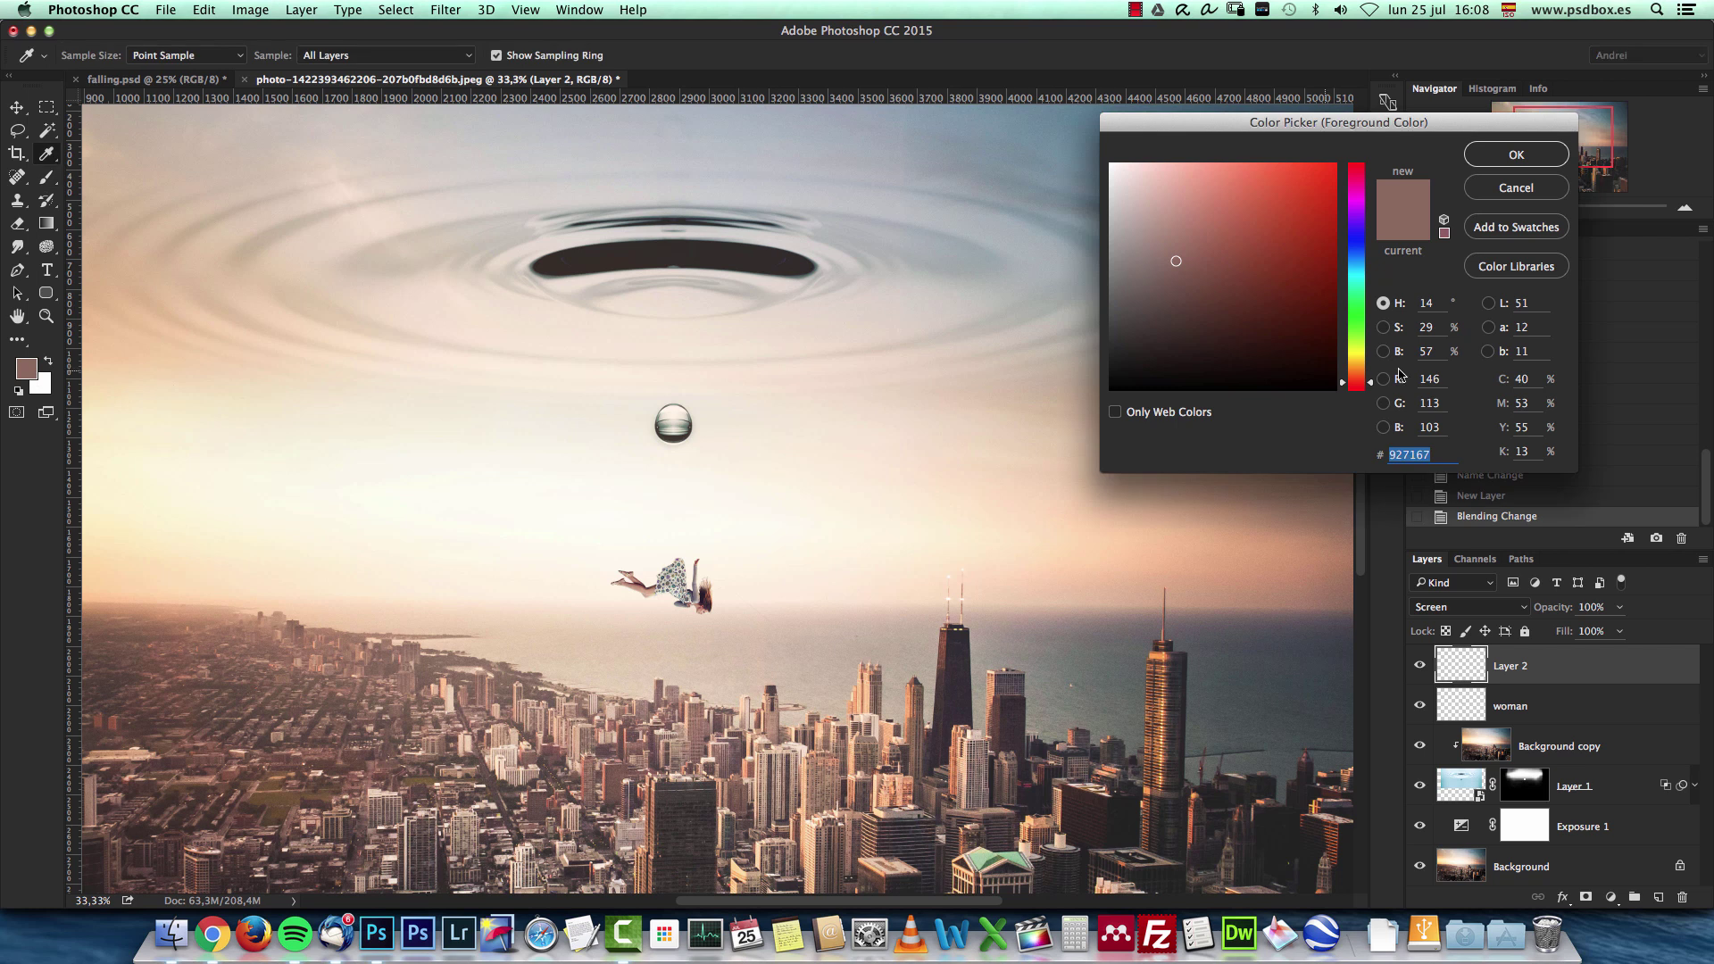
left_click_drag(1361, 375, 1358, 372)
left_click_drag(1259, 214, 1256, 223)
left_click(1516, 155)
key("b")
key("super+z")
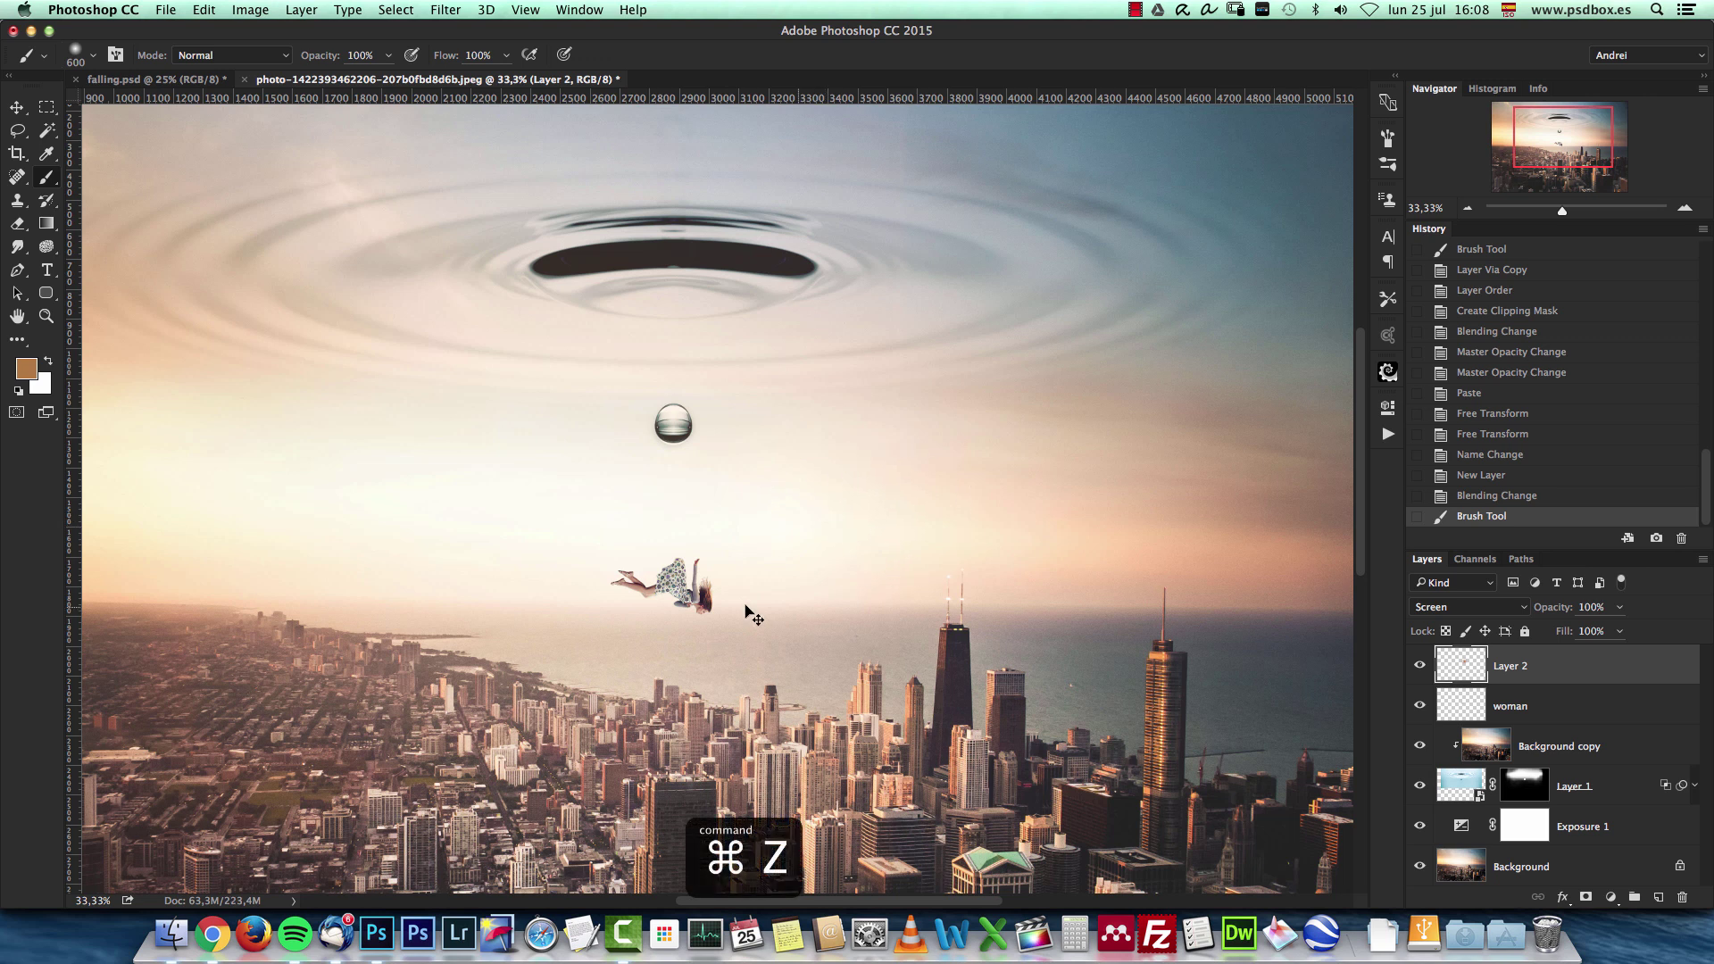
left_click_drag(669, 591, 659, 612)
key("super+z")
key("super+z")
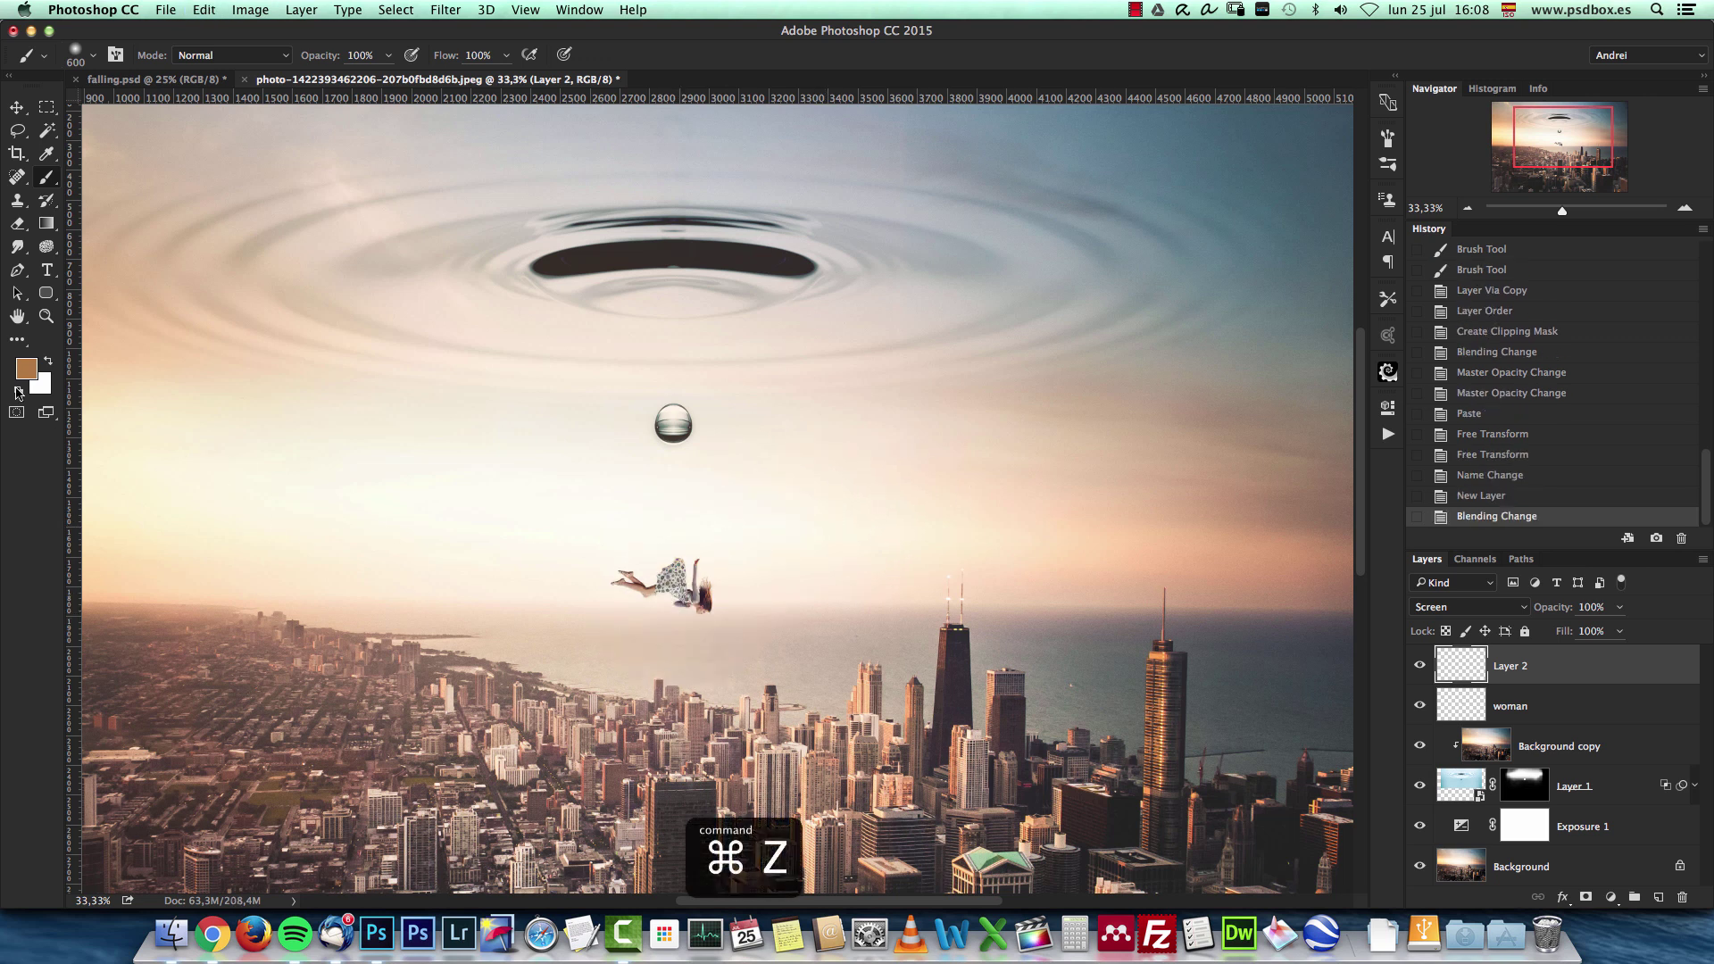
Set the foreground color to the darker brown #795228 and dab a soft glow just below the woman, comparing with and without it.
left_click(28, 369)
left_click(1260, 282)
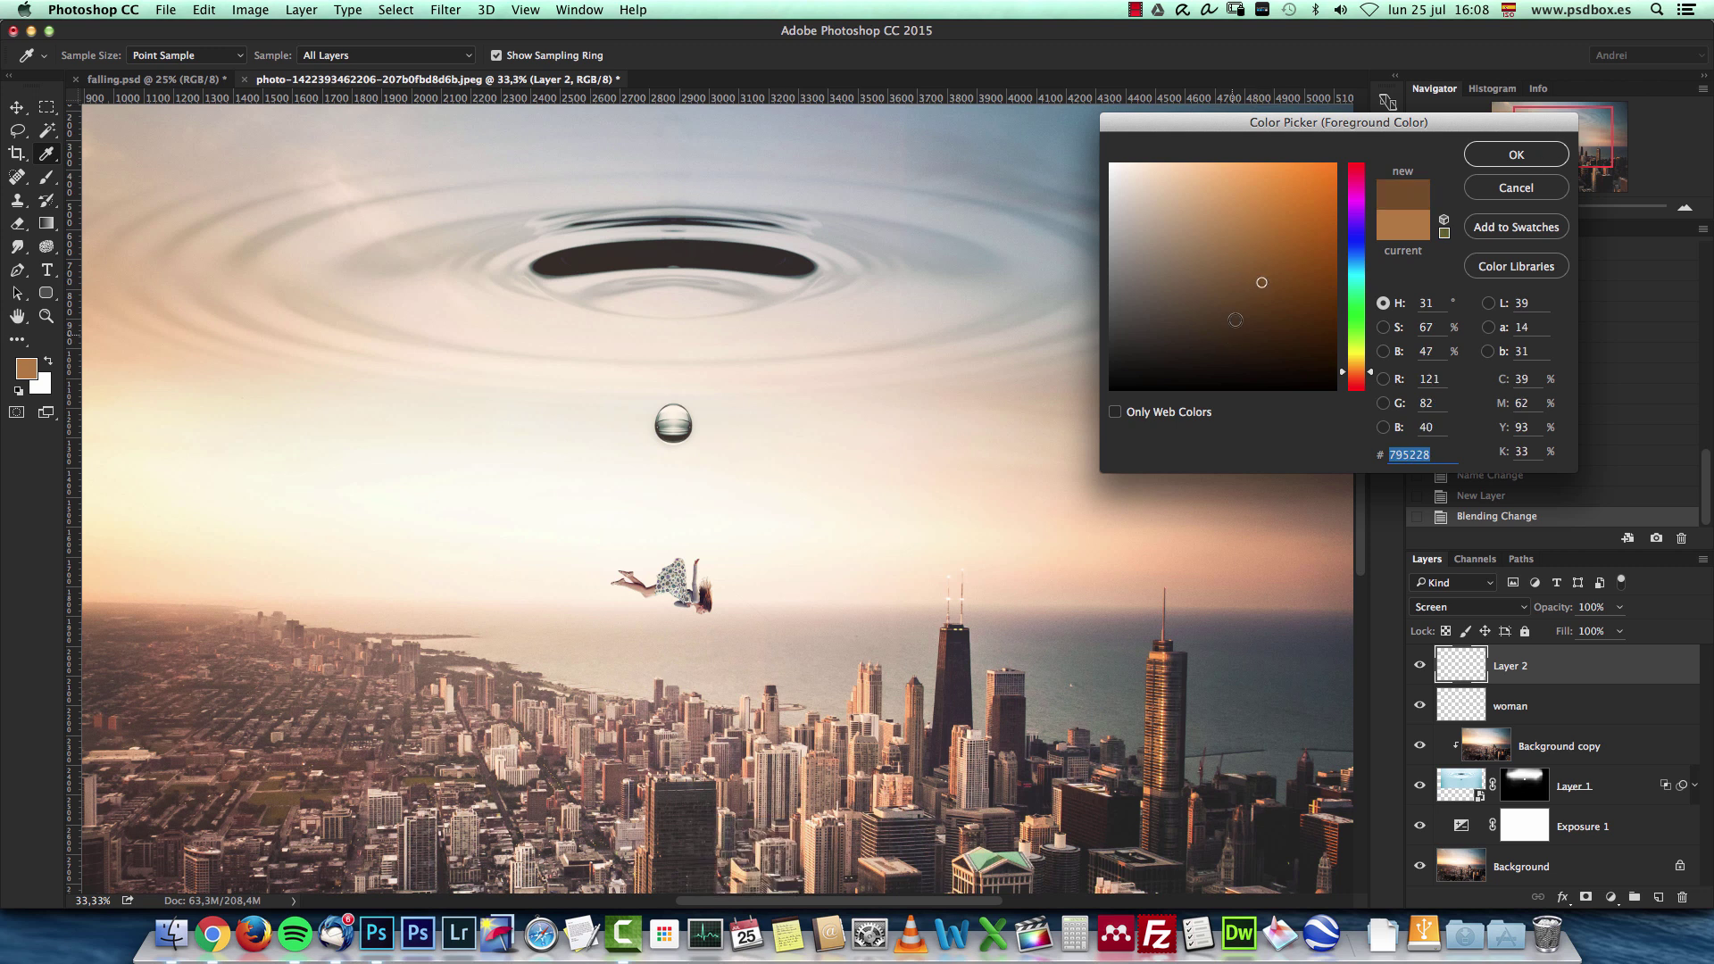
left_click(1502, 157)
left_click(1682, 215)
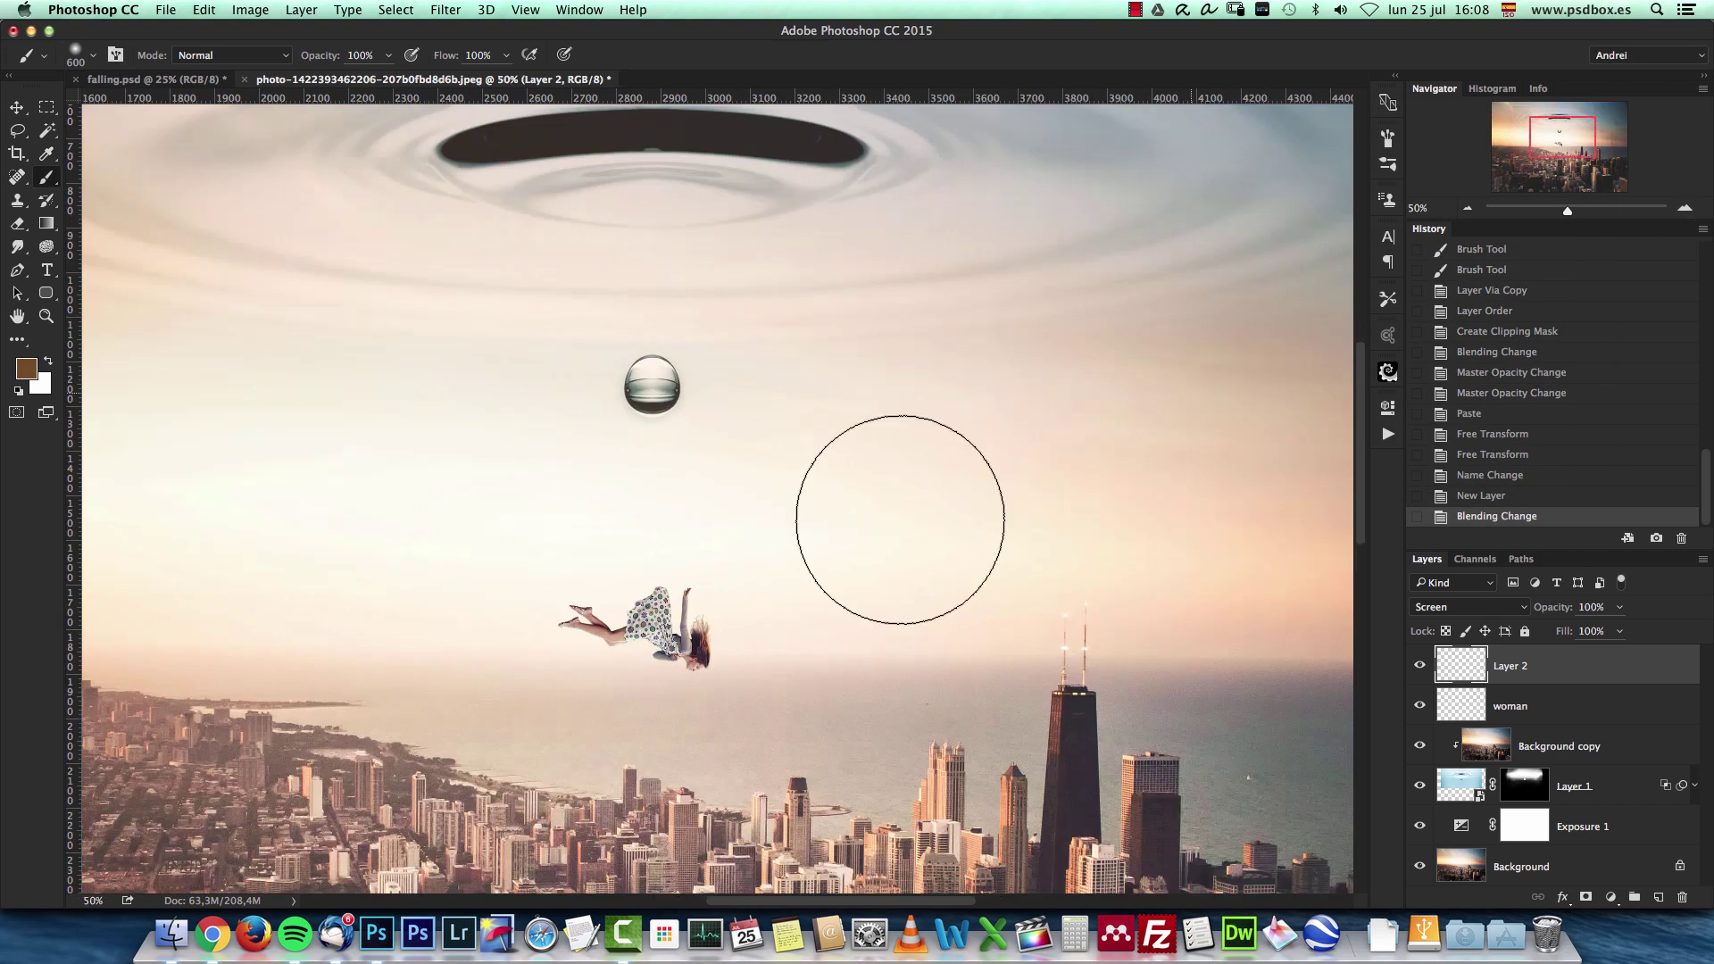
left_click(616, 732)
key("super+z")
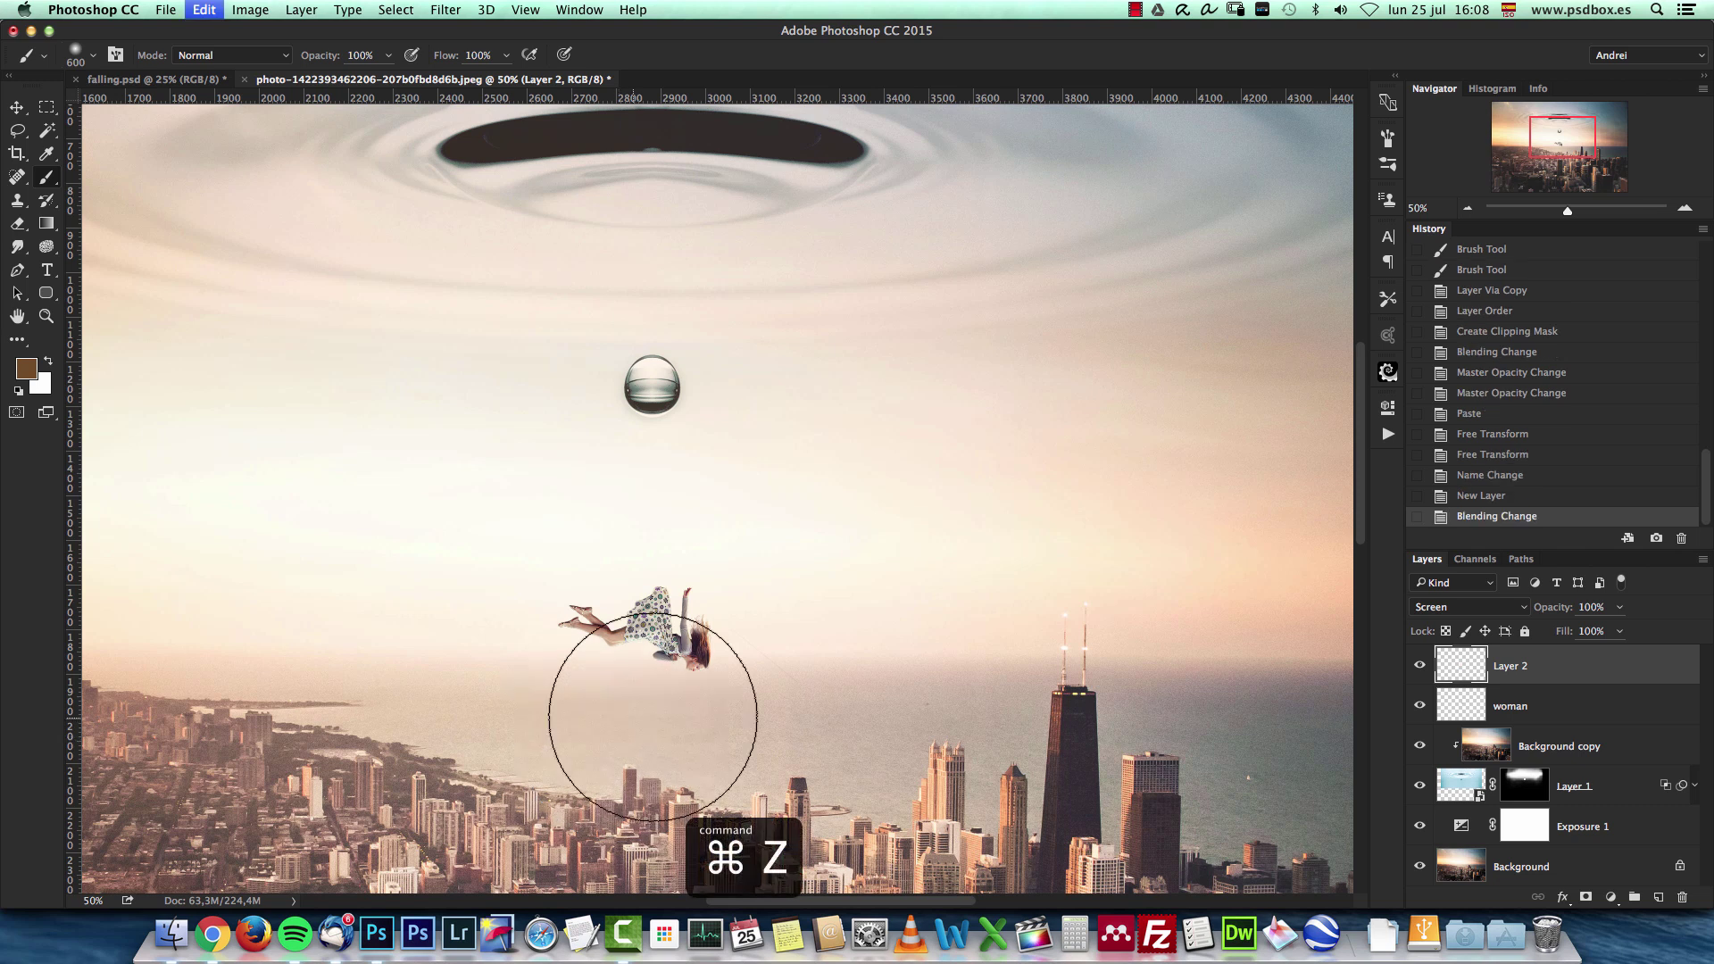
key("super+z")
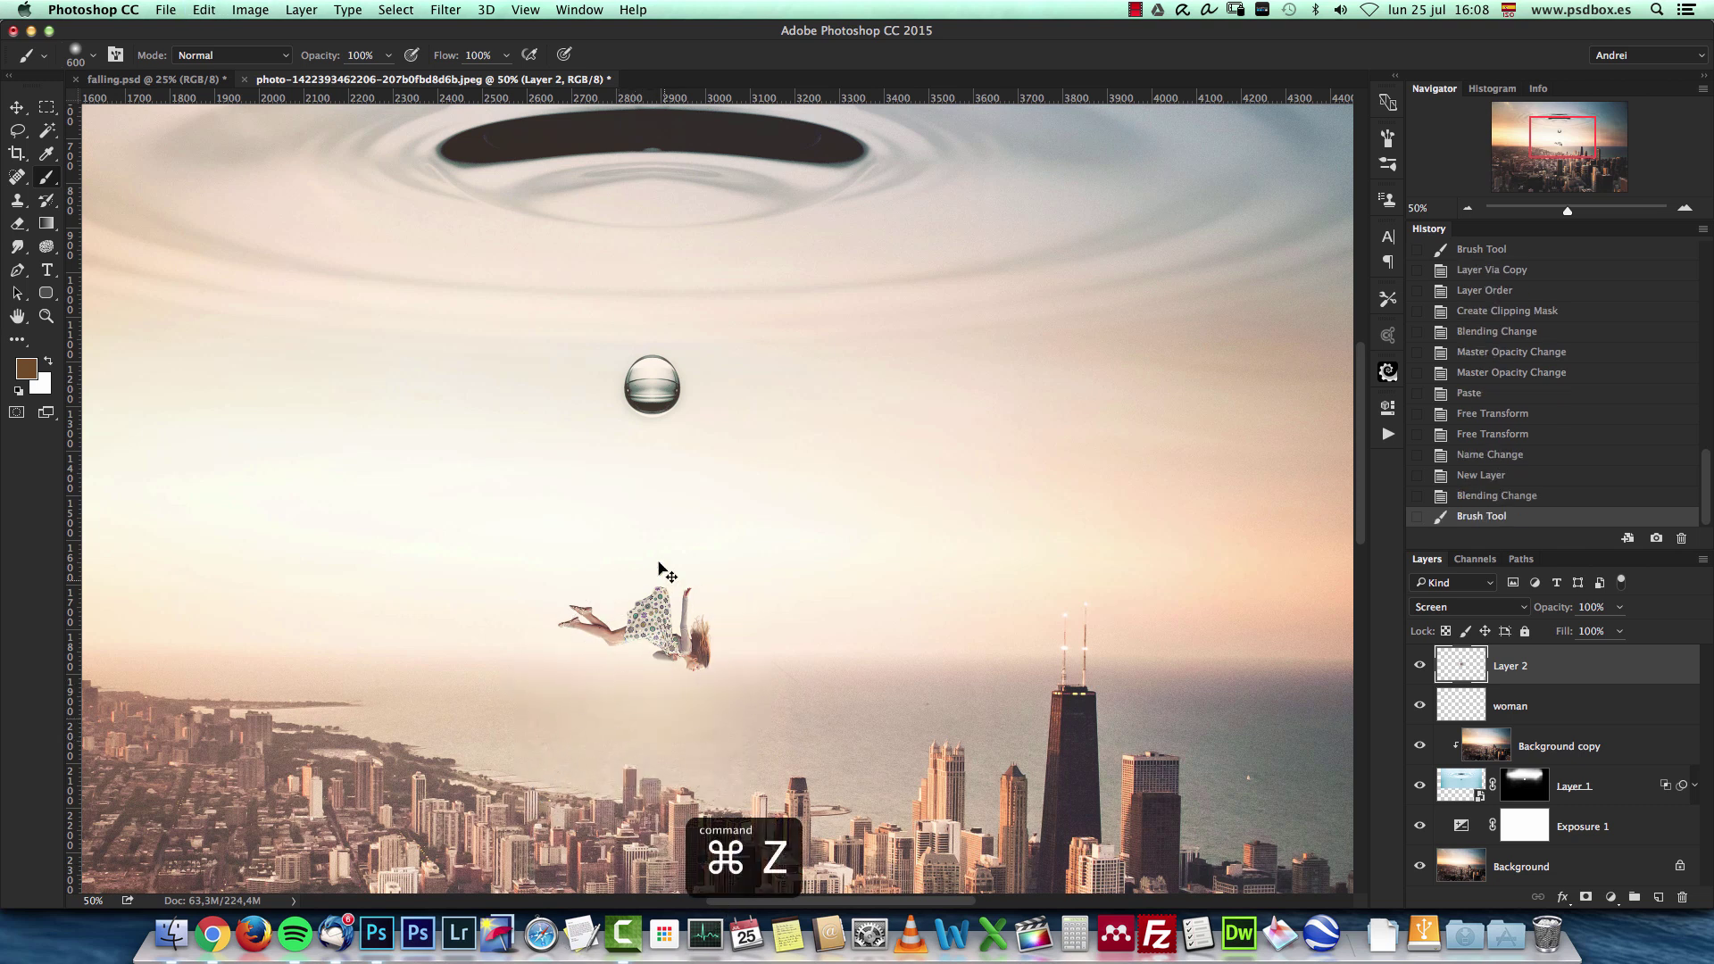
Clip Layer 2 to the woman layer and brush warm light over her, reducing the brush to 200 px.
left_click(1551, 685, "alt")
mouse_move(720, 724)
left_mouse_down()
mouse_move(624, 658)
mouse_move(581, 699)
mouse_move(650, 677)
mouse_move(667, 702)
left_mouse_up()
key("super+z")
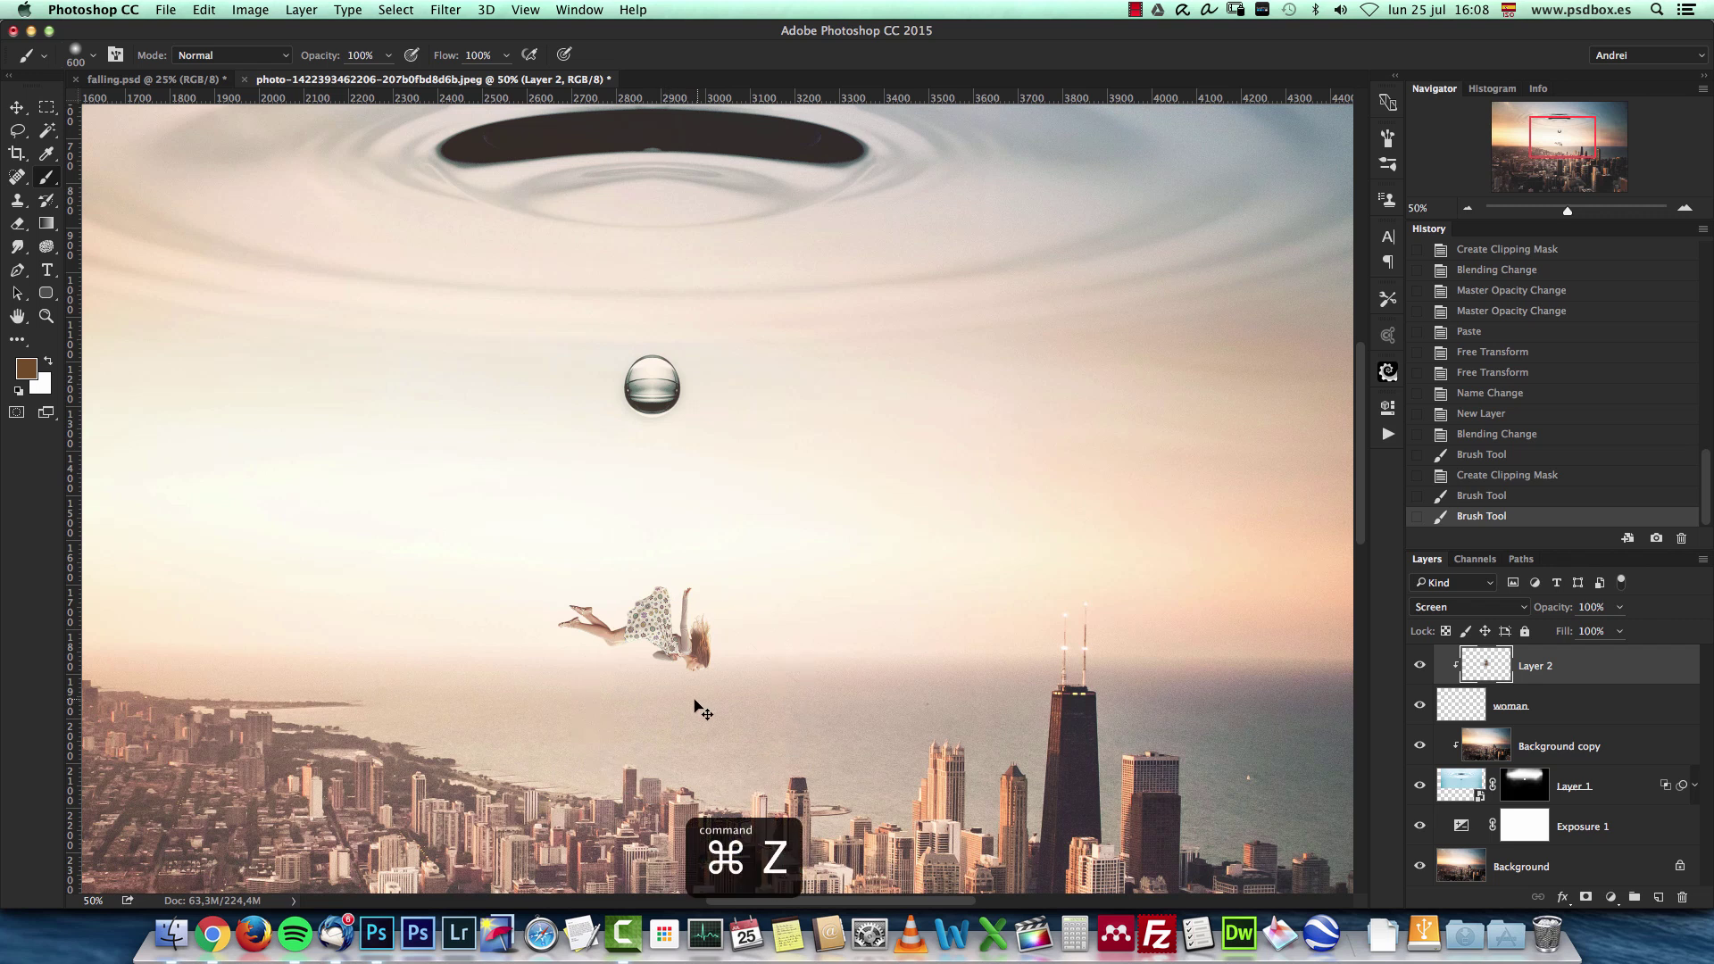
key("bracketleft")
key("bracketleft")
key("bracketleft")
key("bracketleft")
mouse_move(681, 681)
left_mouse_down()
mouse_move(669, 746)
mouse_move(723, 700)
left_mouse_up()
Lower the clipped Layer 2's opacity to 50% and check the woman's lighting against the whole scene.
left_click(1612, 608)
left_click(1469, 618)
type("50")
key("Return")
left_click(1466, 209)
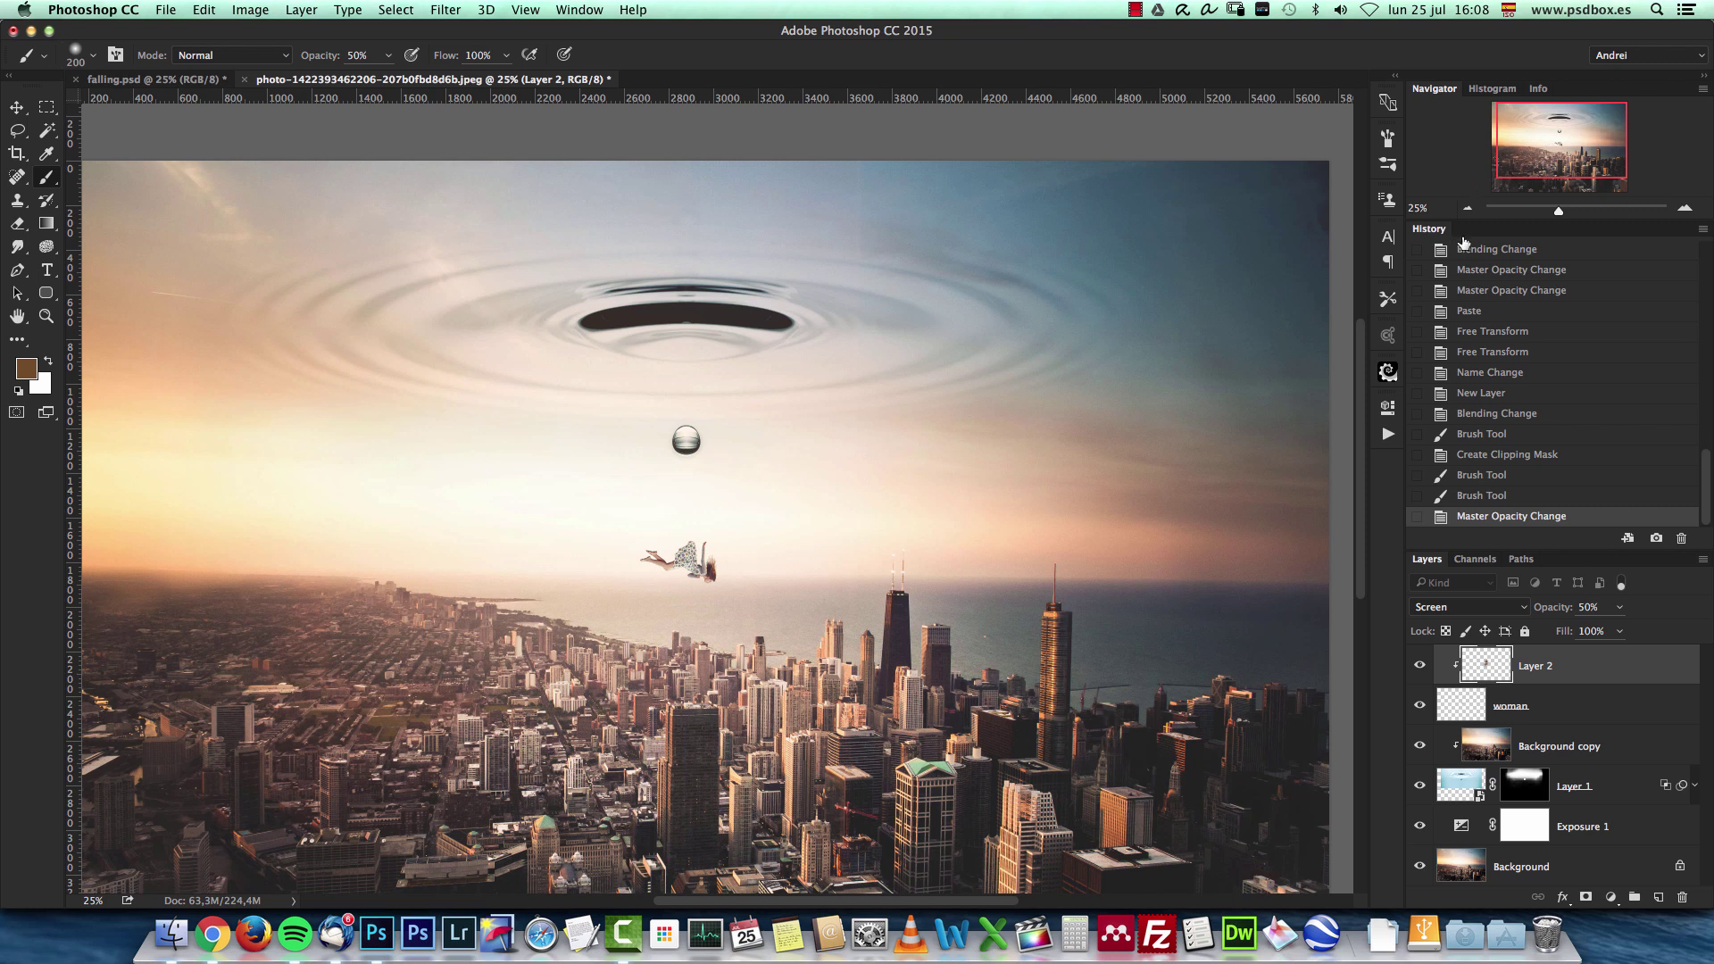
left_click_drag(1563, 159, 1561, 170)
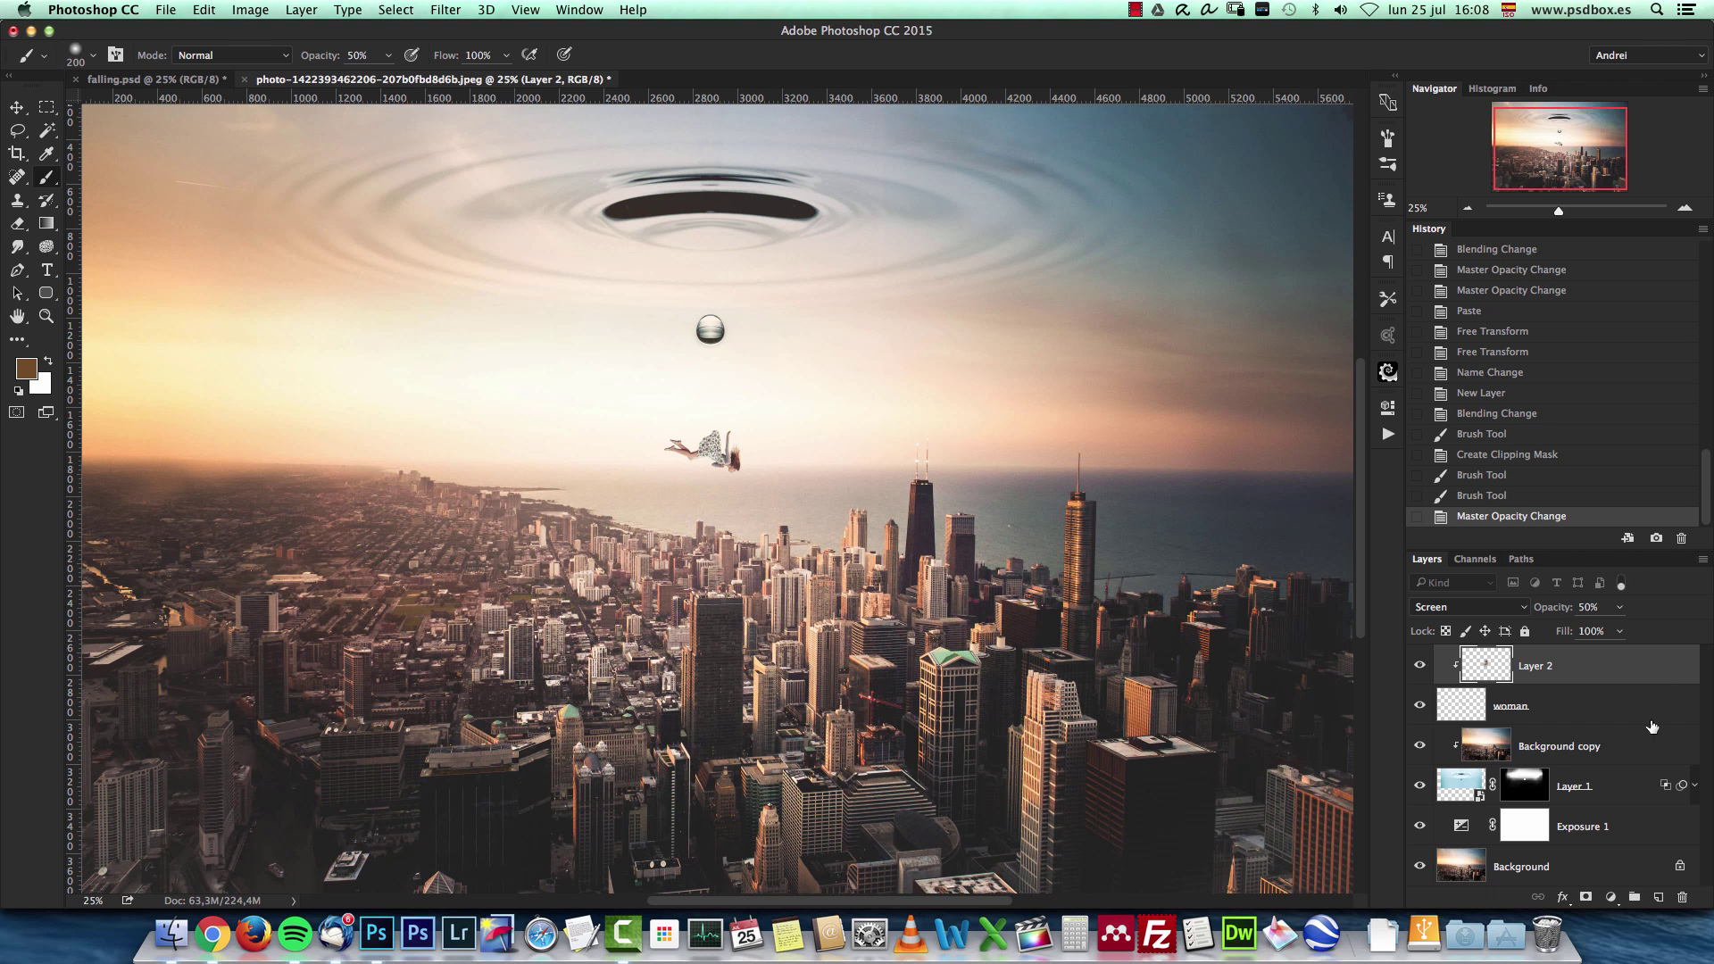
Duplicate the Background copy layer and bring the duplicate to the top of the layer stack.
left_click(1581, 860)
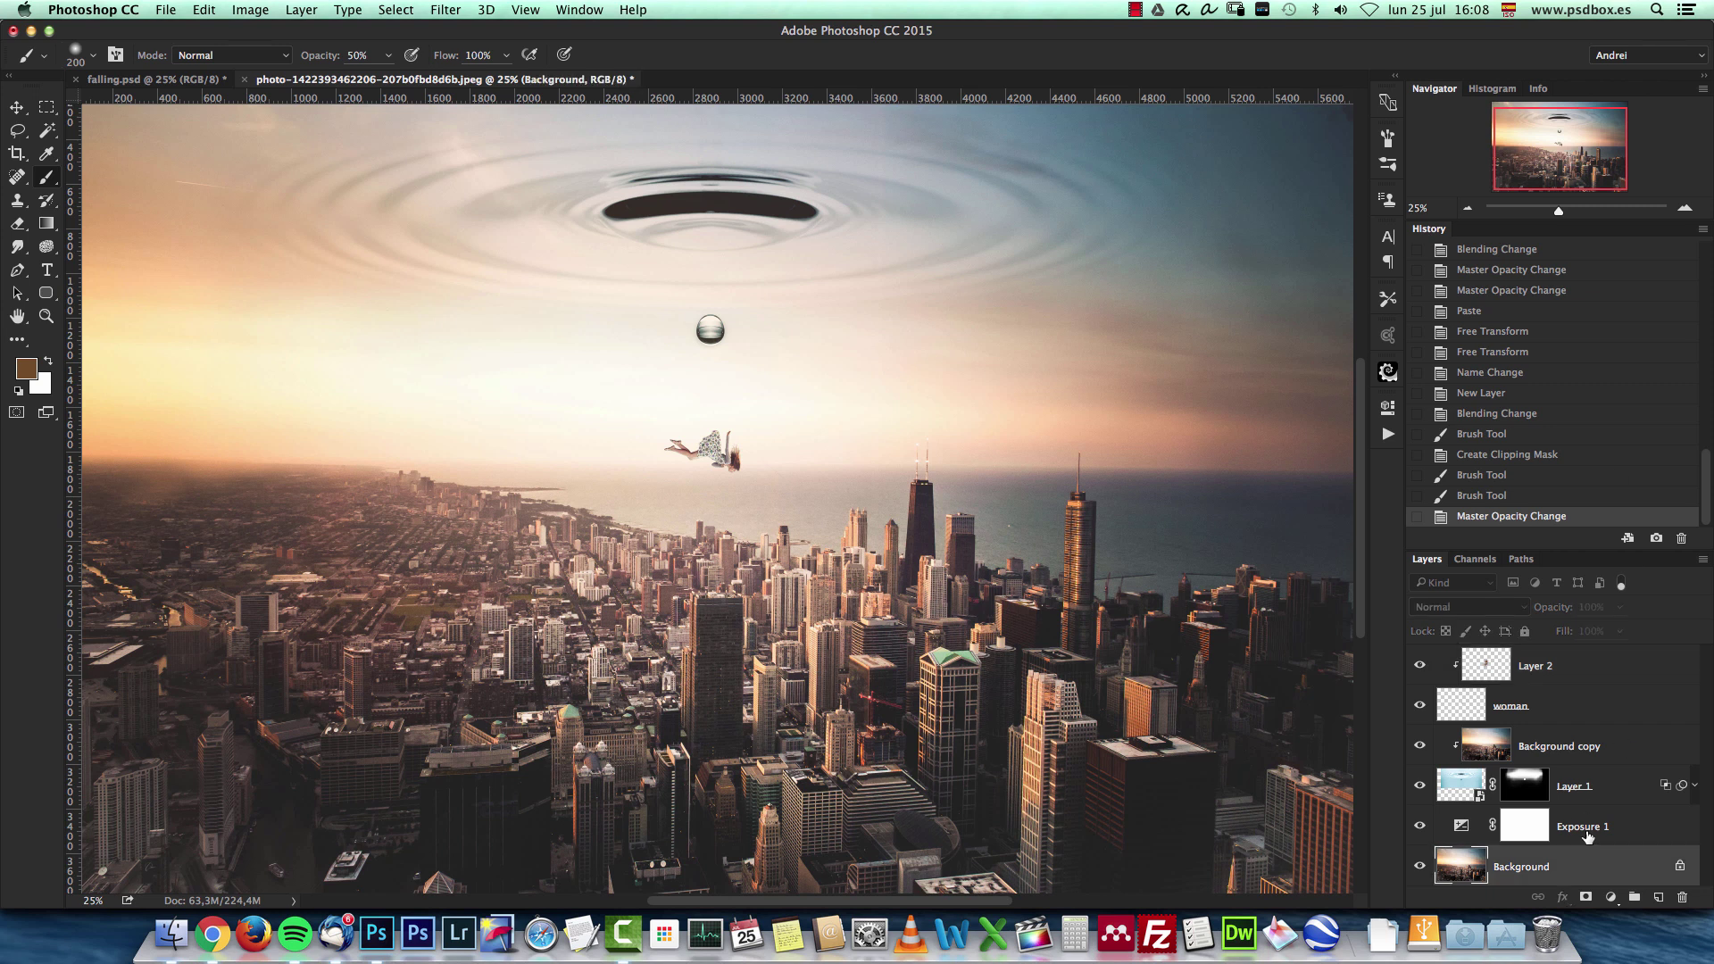
left_click(1606, 737)
key("super+j")
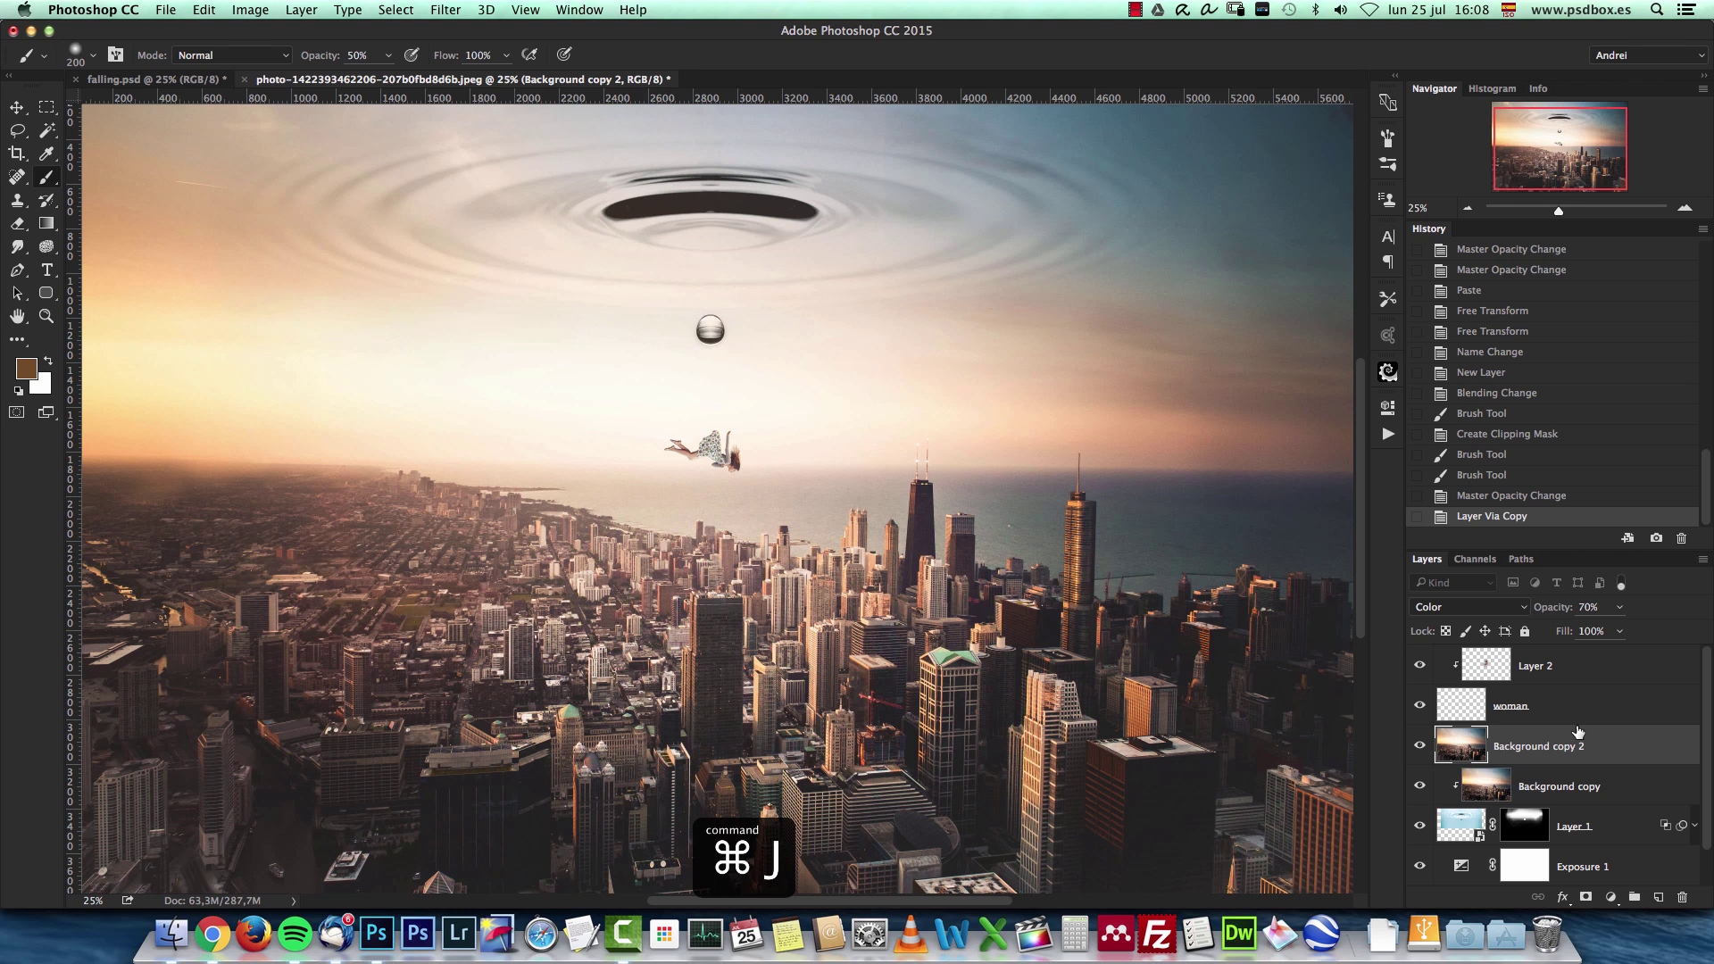
key("super+bracketright")
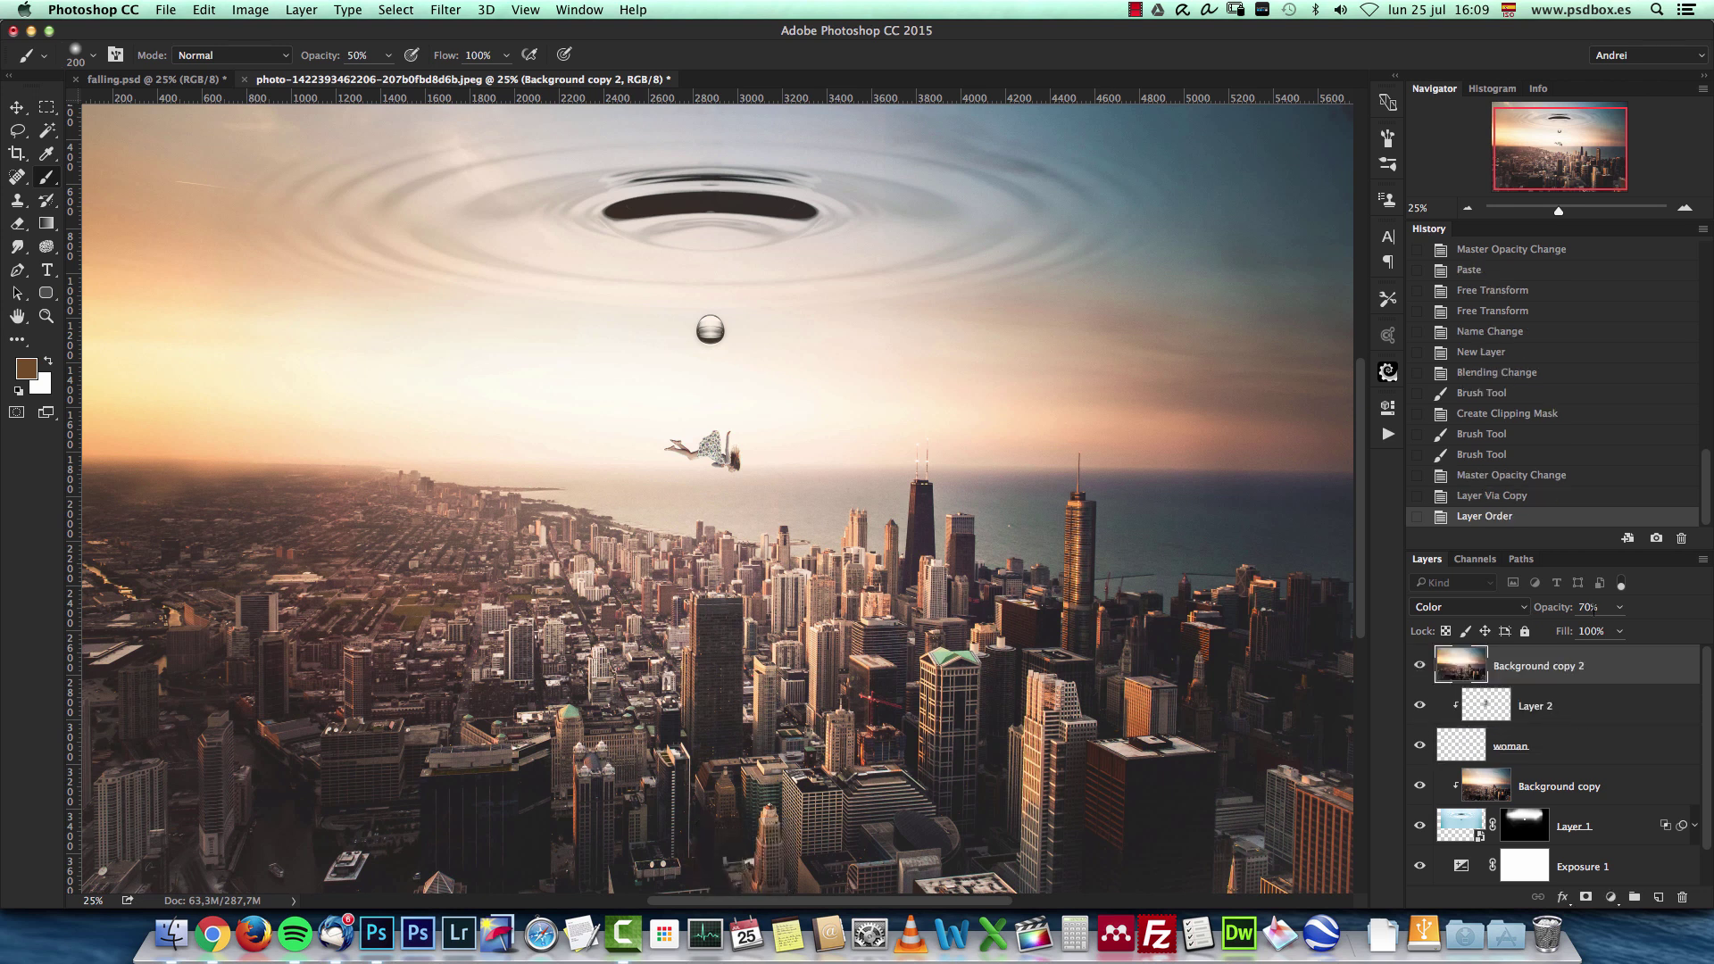
Set the duplicated city layer's blend mode to Normal and its opacity to 100%.
left_click(1474, 607)
left_click(1473, 191)
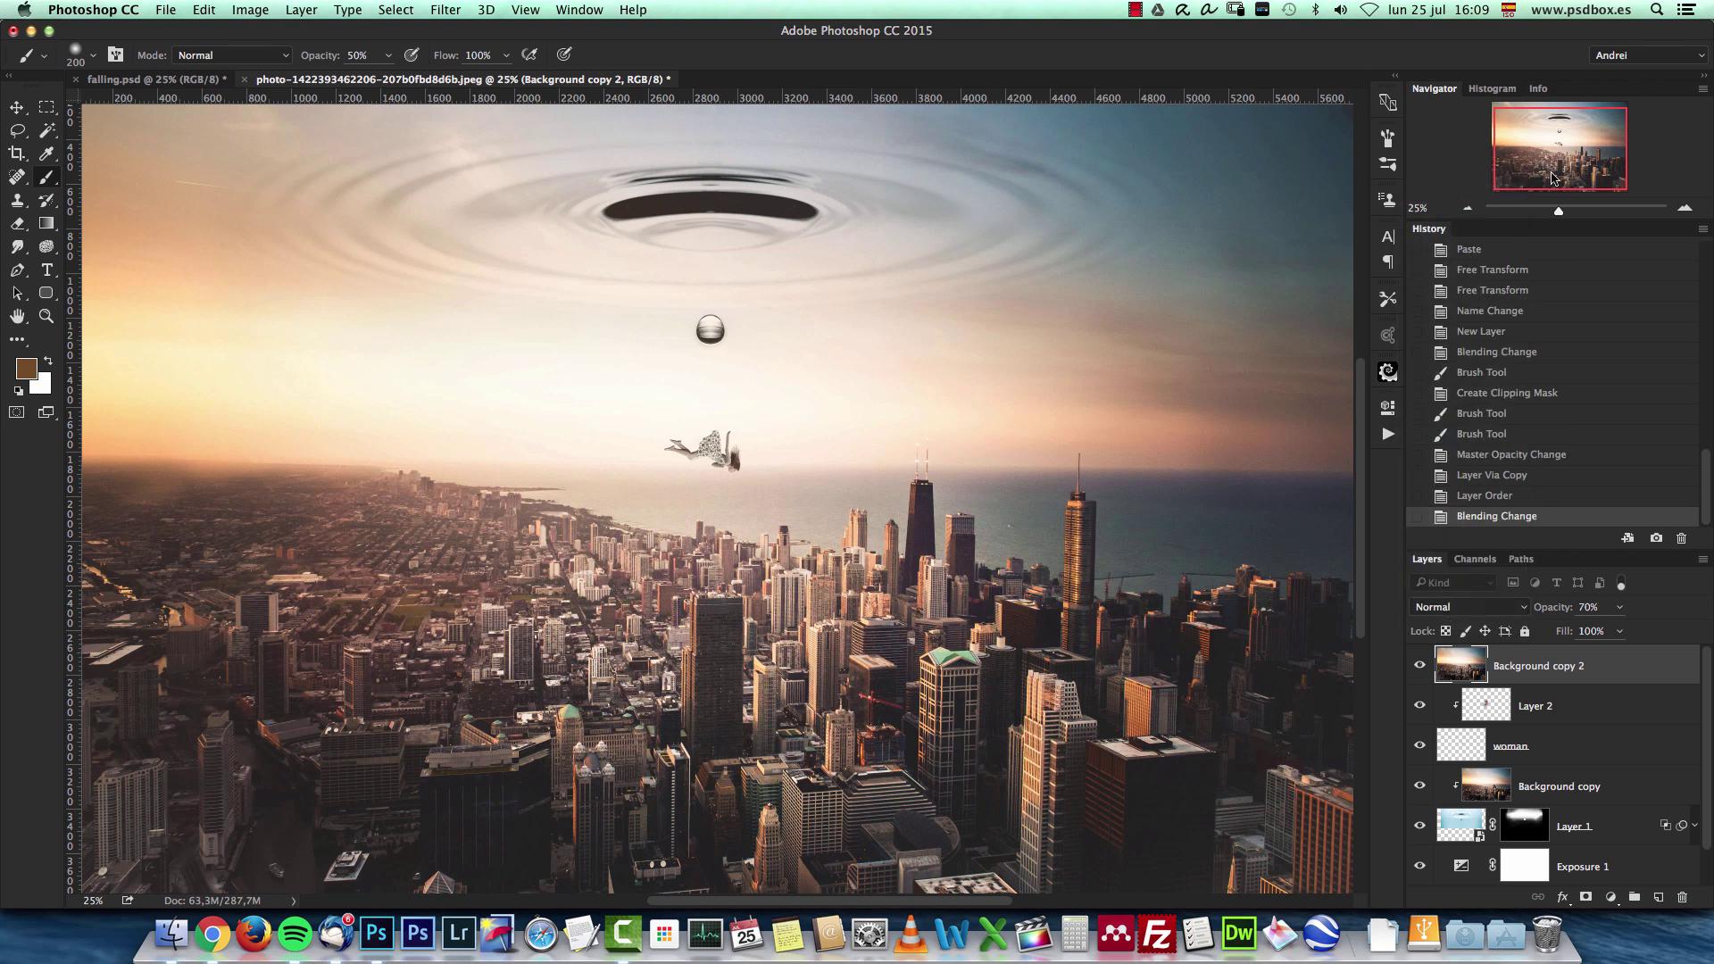
left_click(1469, 208)
left_click(1619, 608)
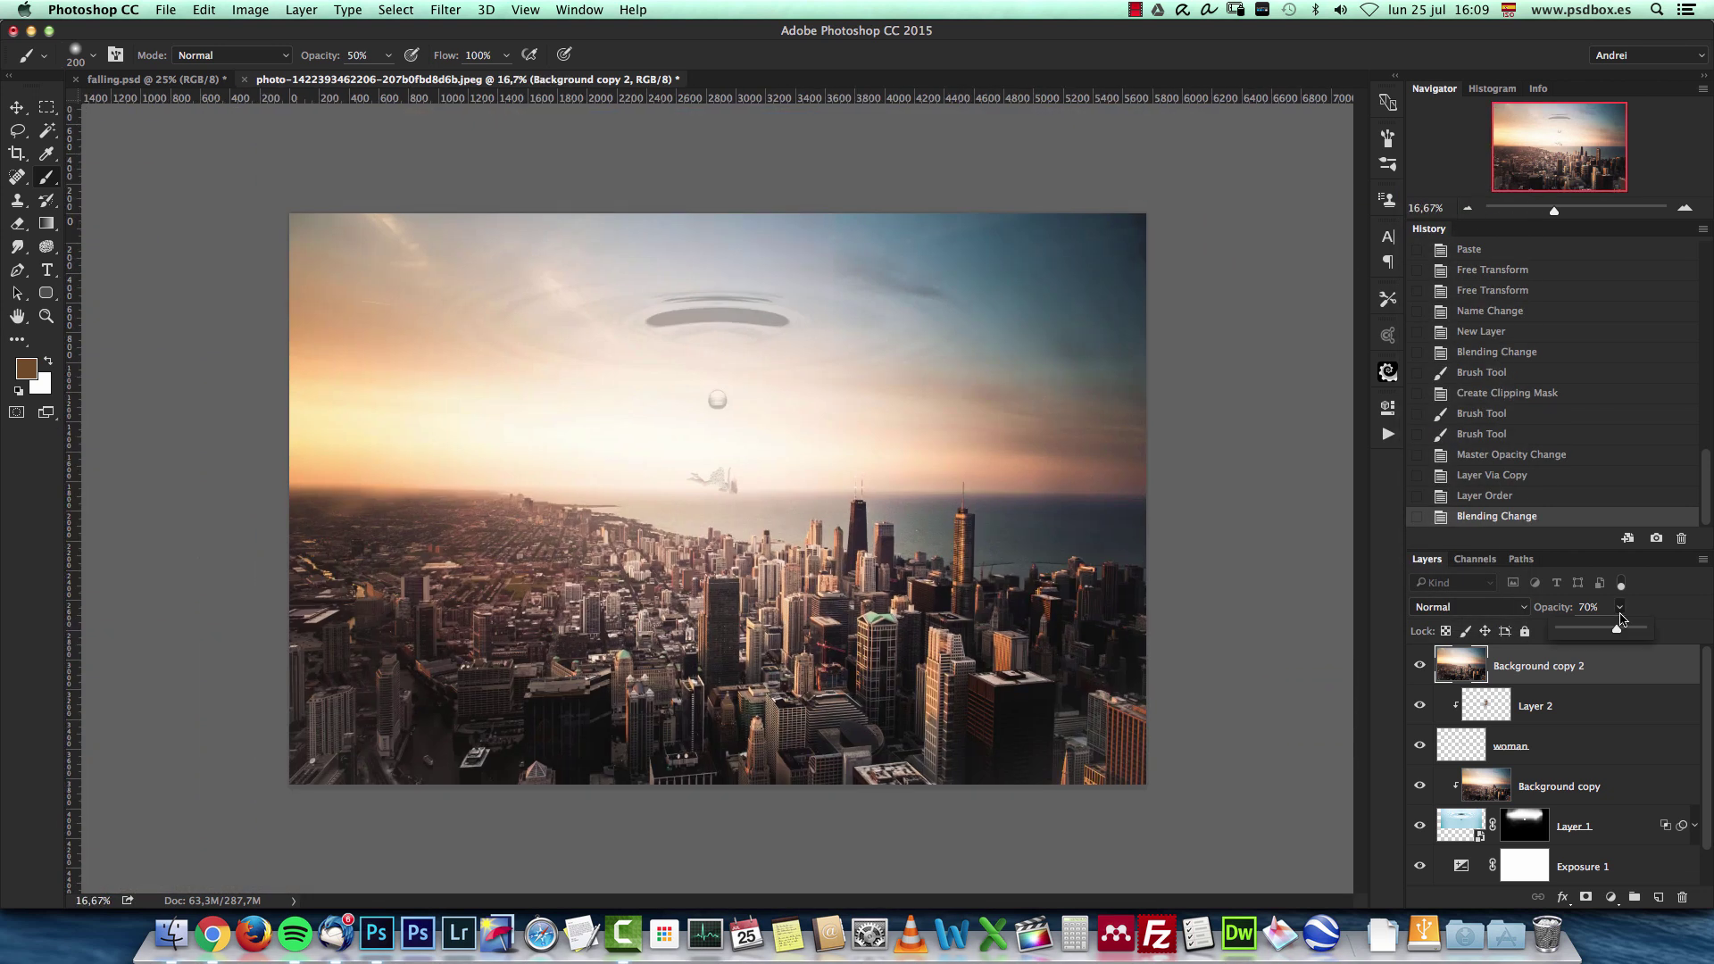
left_click_drag(1698, 635, 1699, 635)
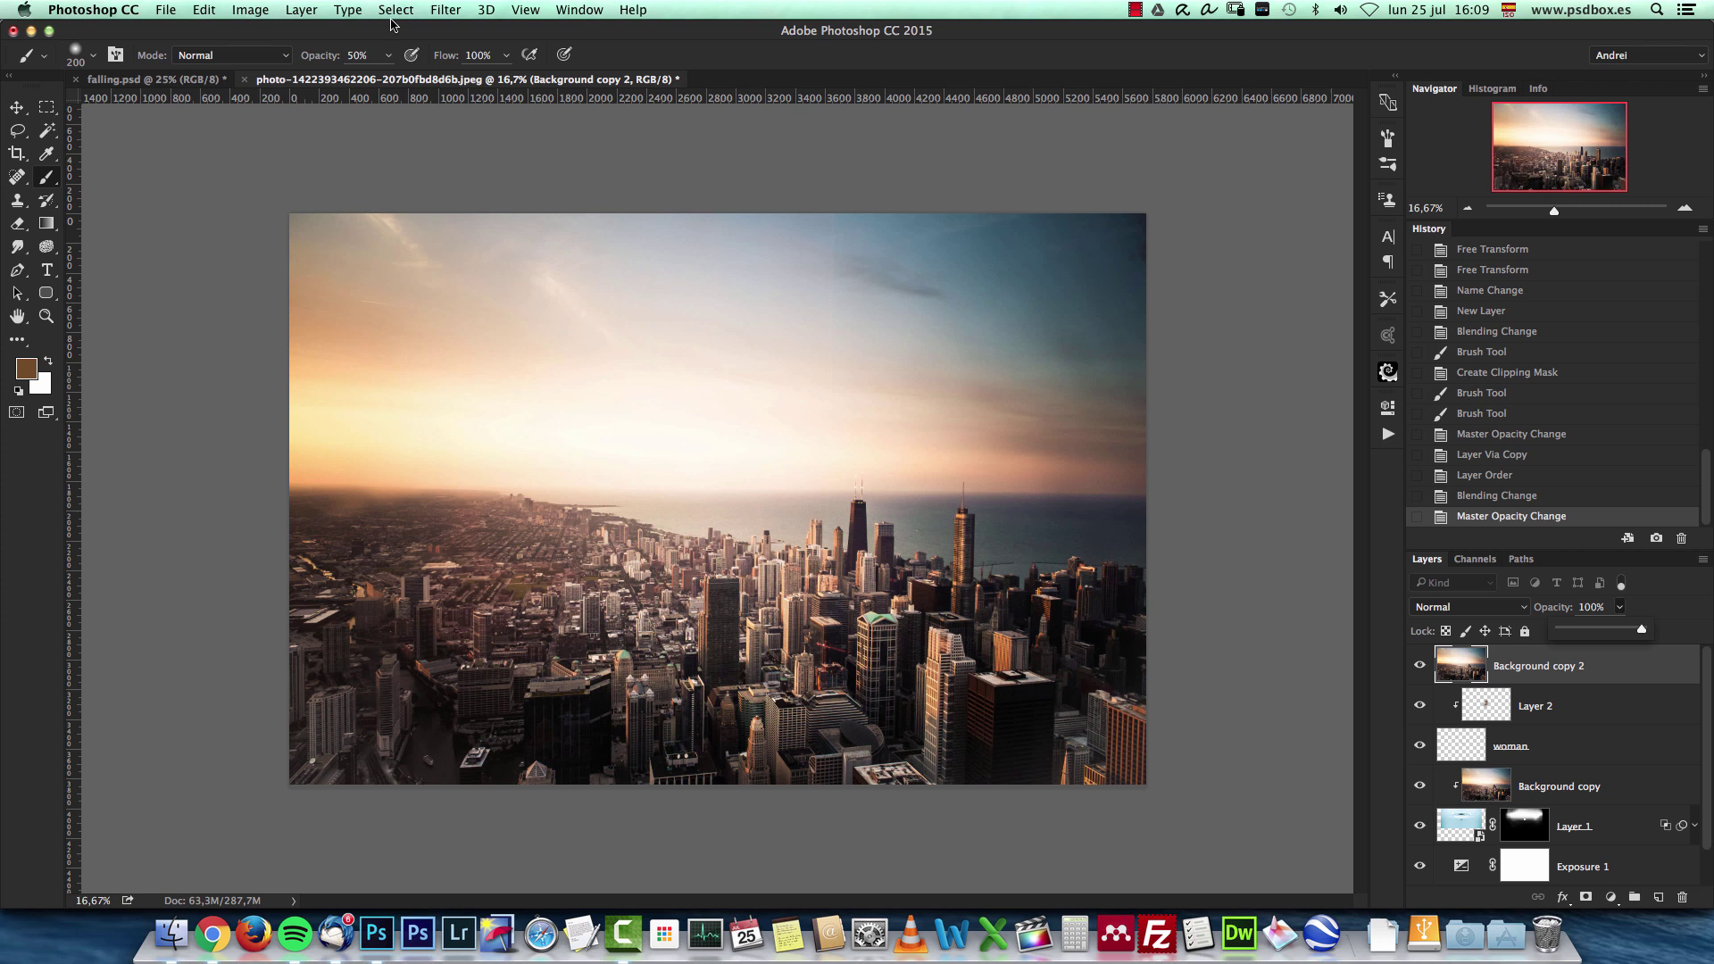
Distort the duplicated city layer with the Pinch filter at an amount of -100%.
left_click(458, 9)
mouse_move(520, 258)
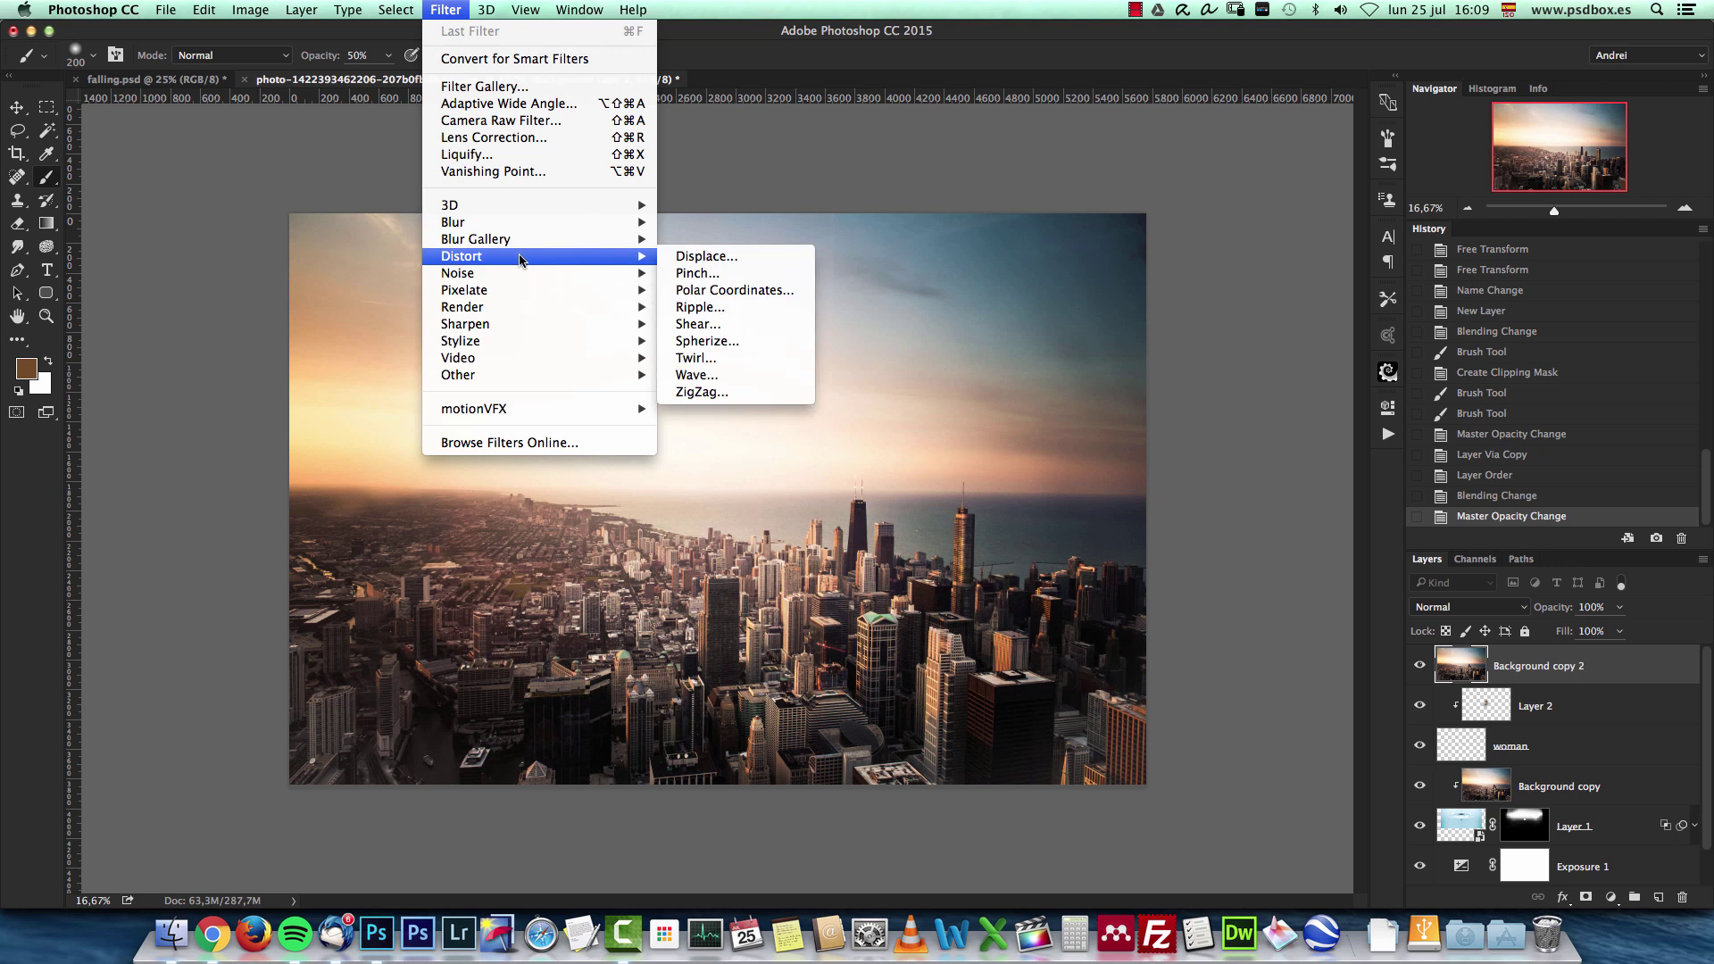
left_click(721, 275)
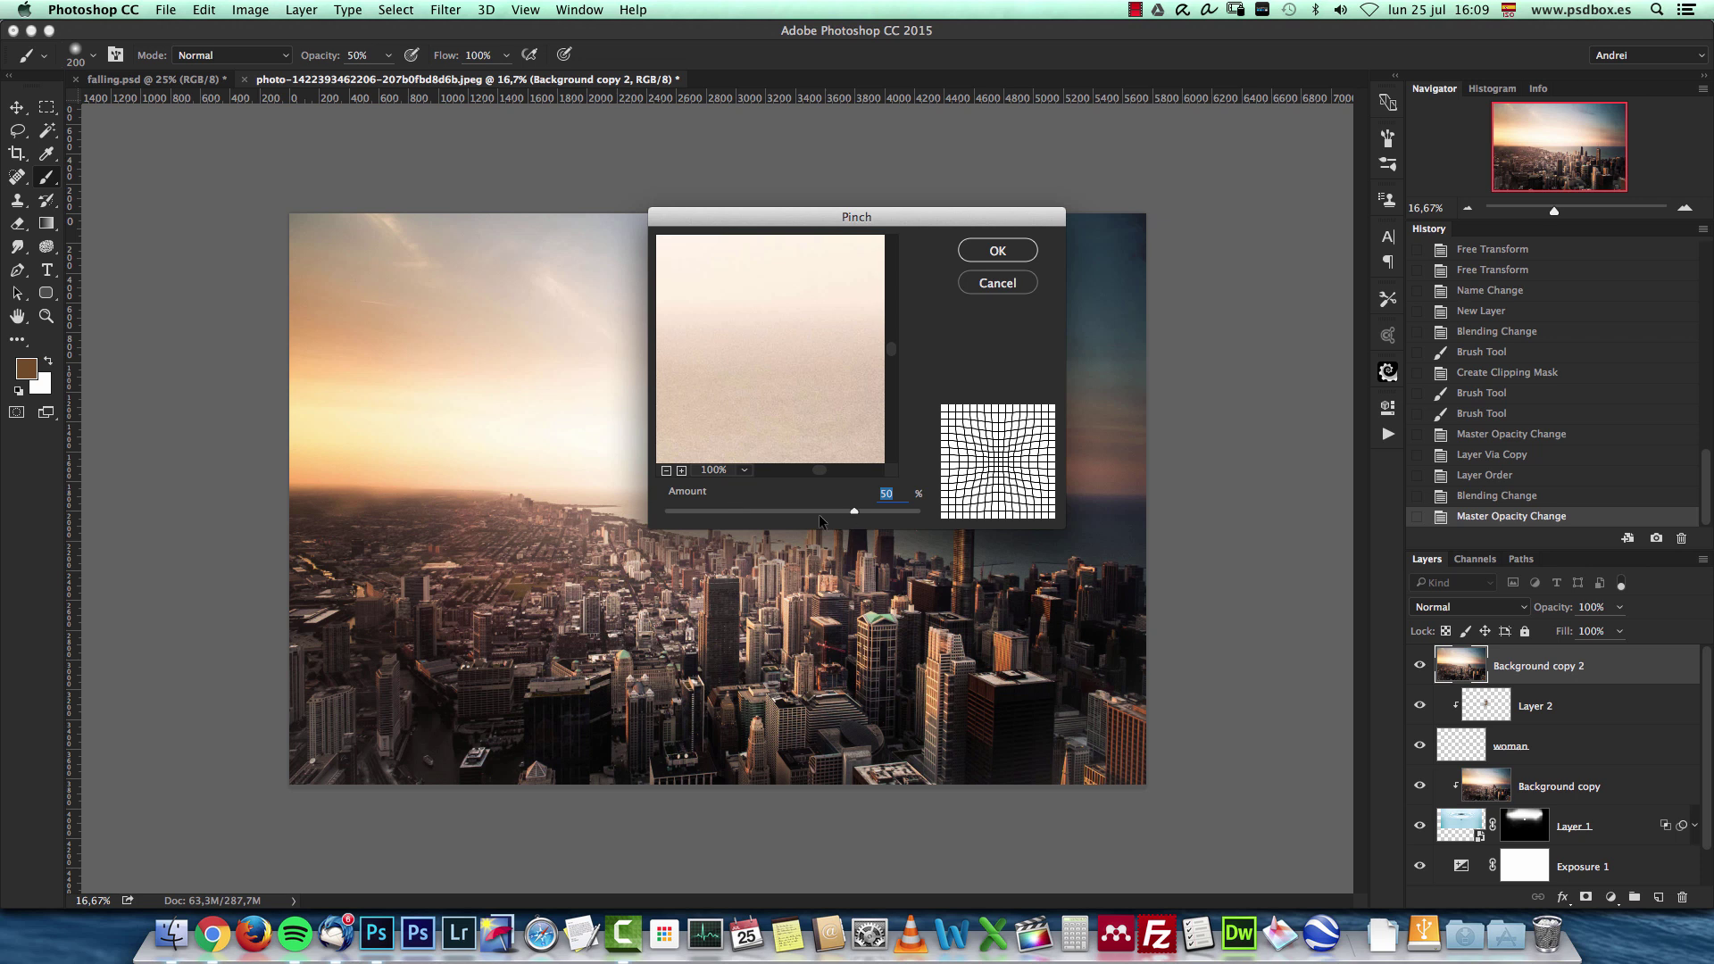
left_click_drag(724, 511, 655, 507)
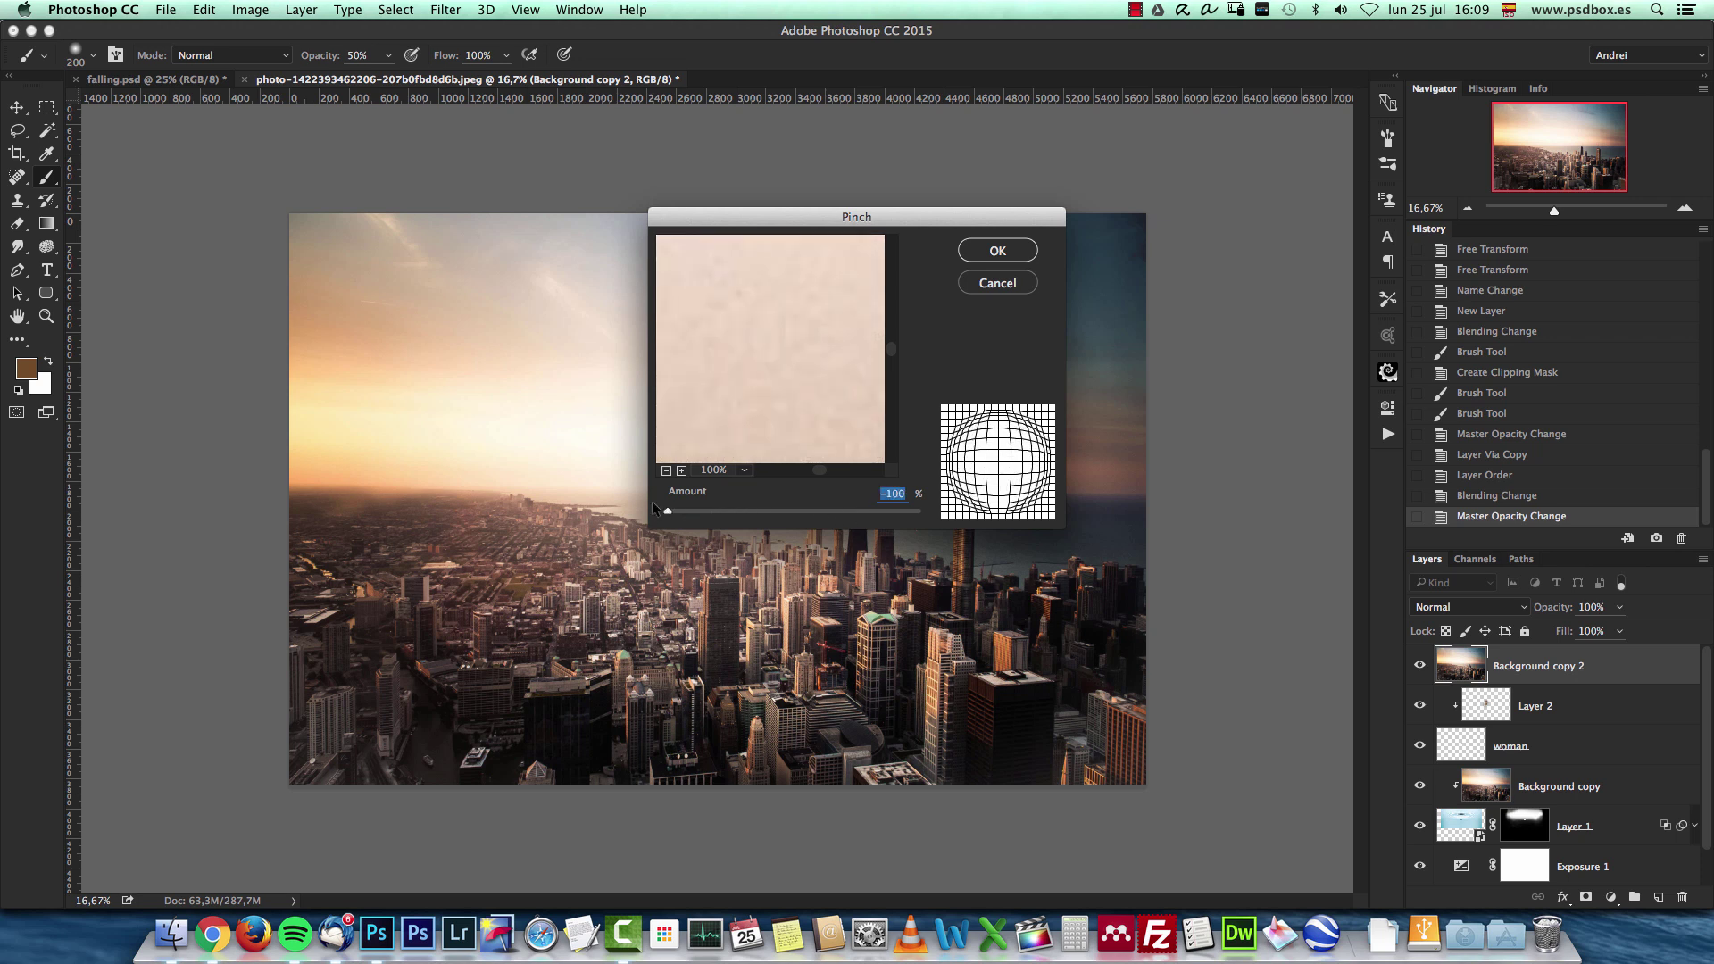
left_click(990, 251)
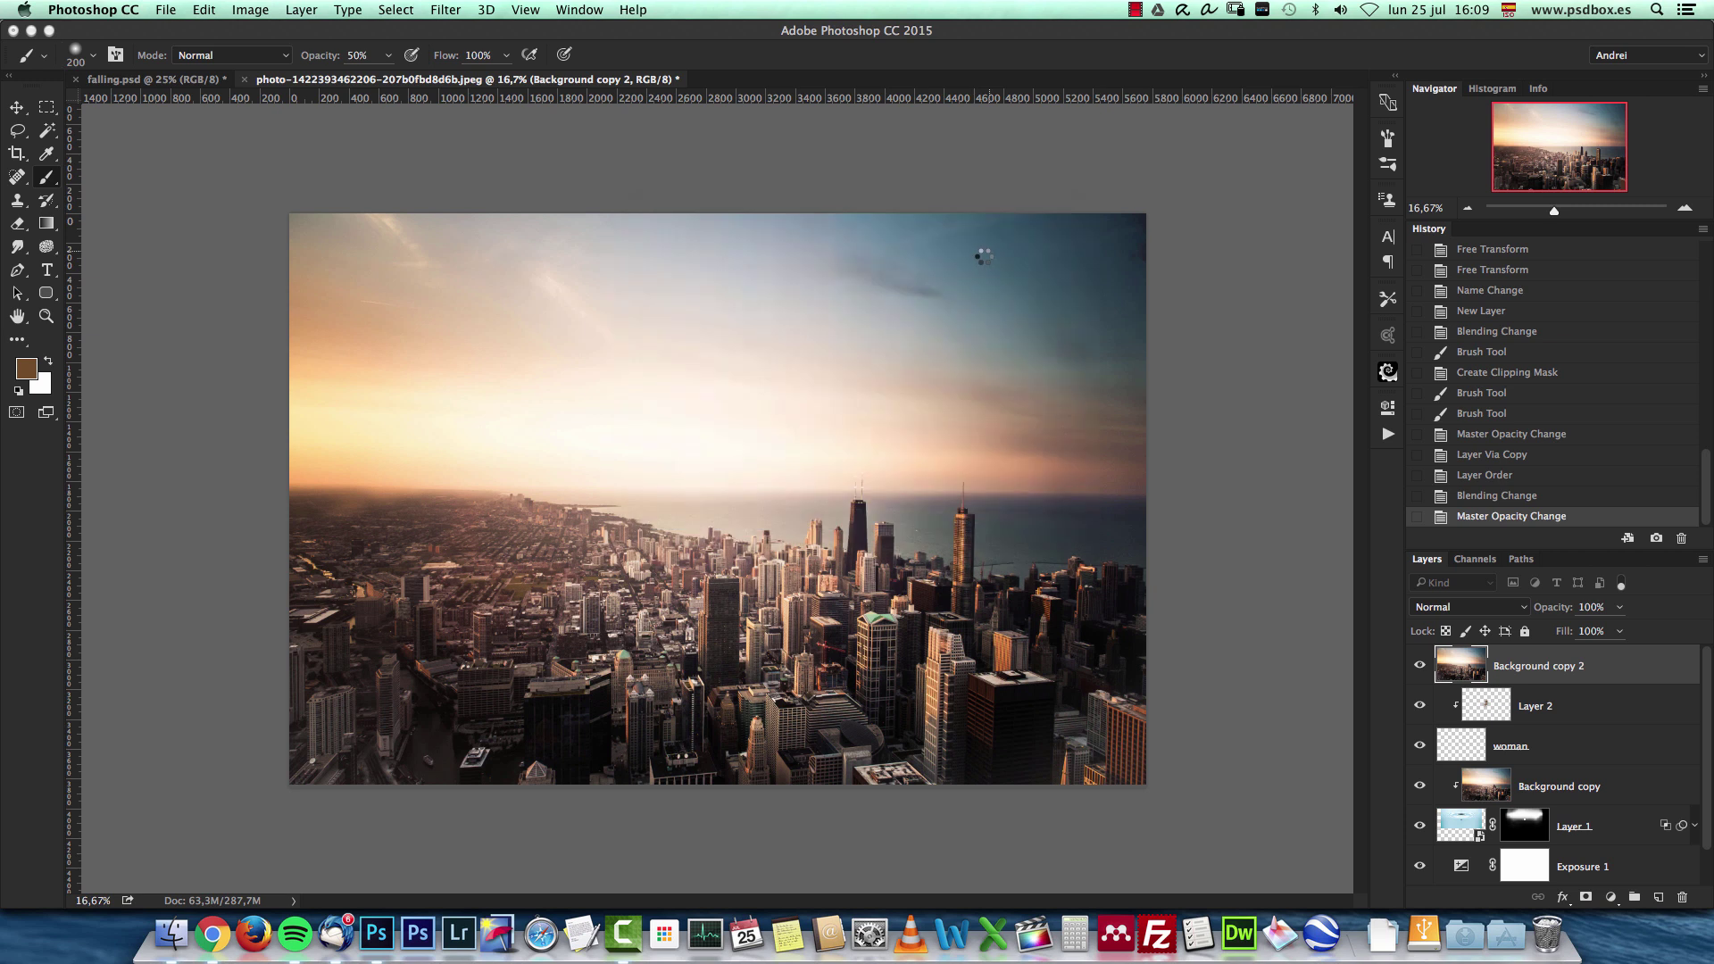
Scale the pinched city layer down to about 21% around its center and apply the same Pinch filter again.
key("super+t")
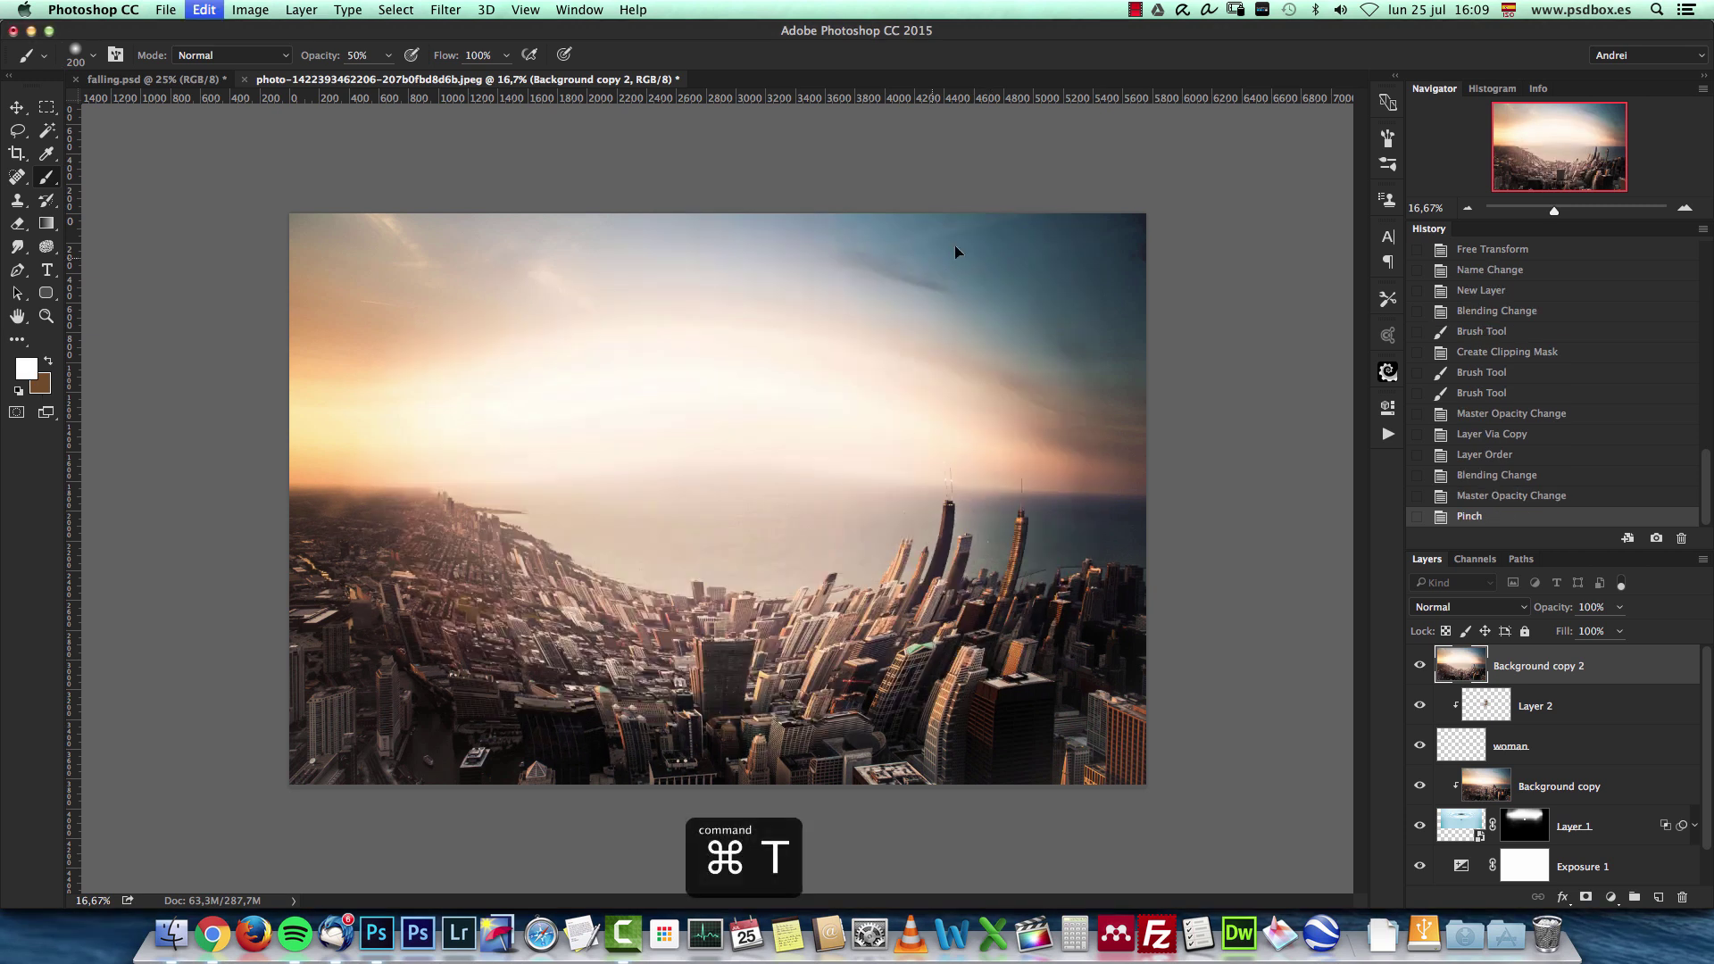
left_click_drag(1146, 213, 799, 409)
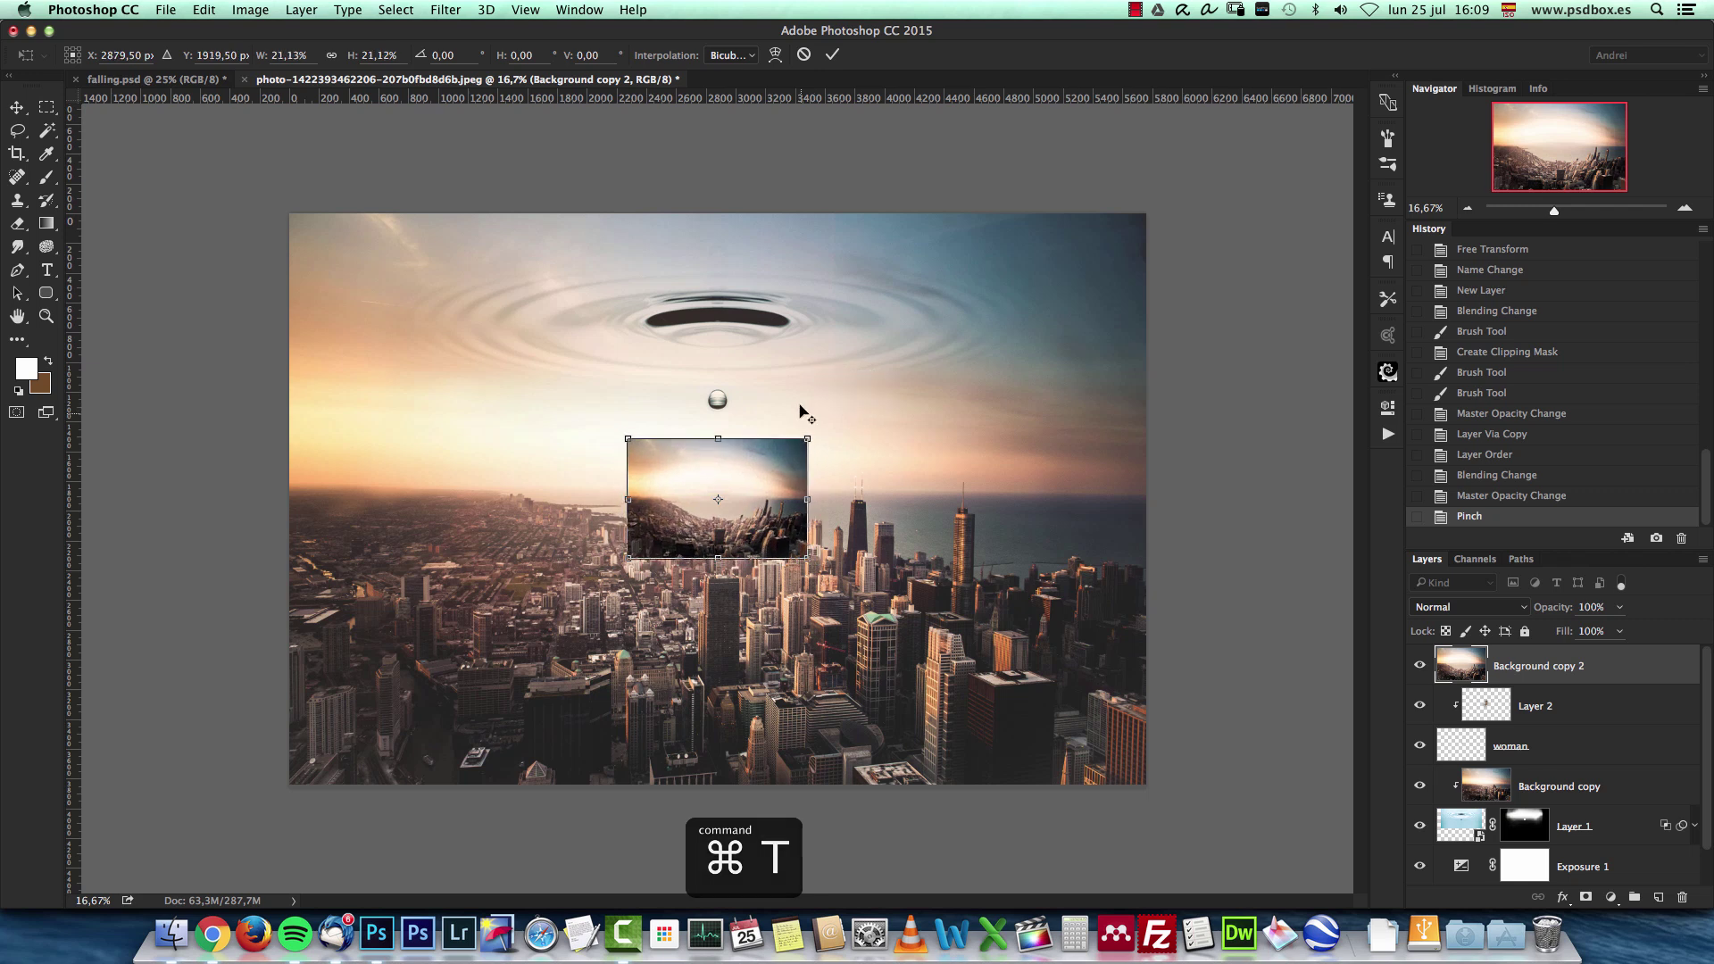
key("Return")
key("b")
key("super+f")
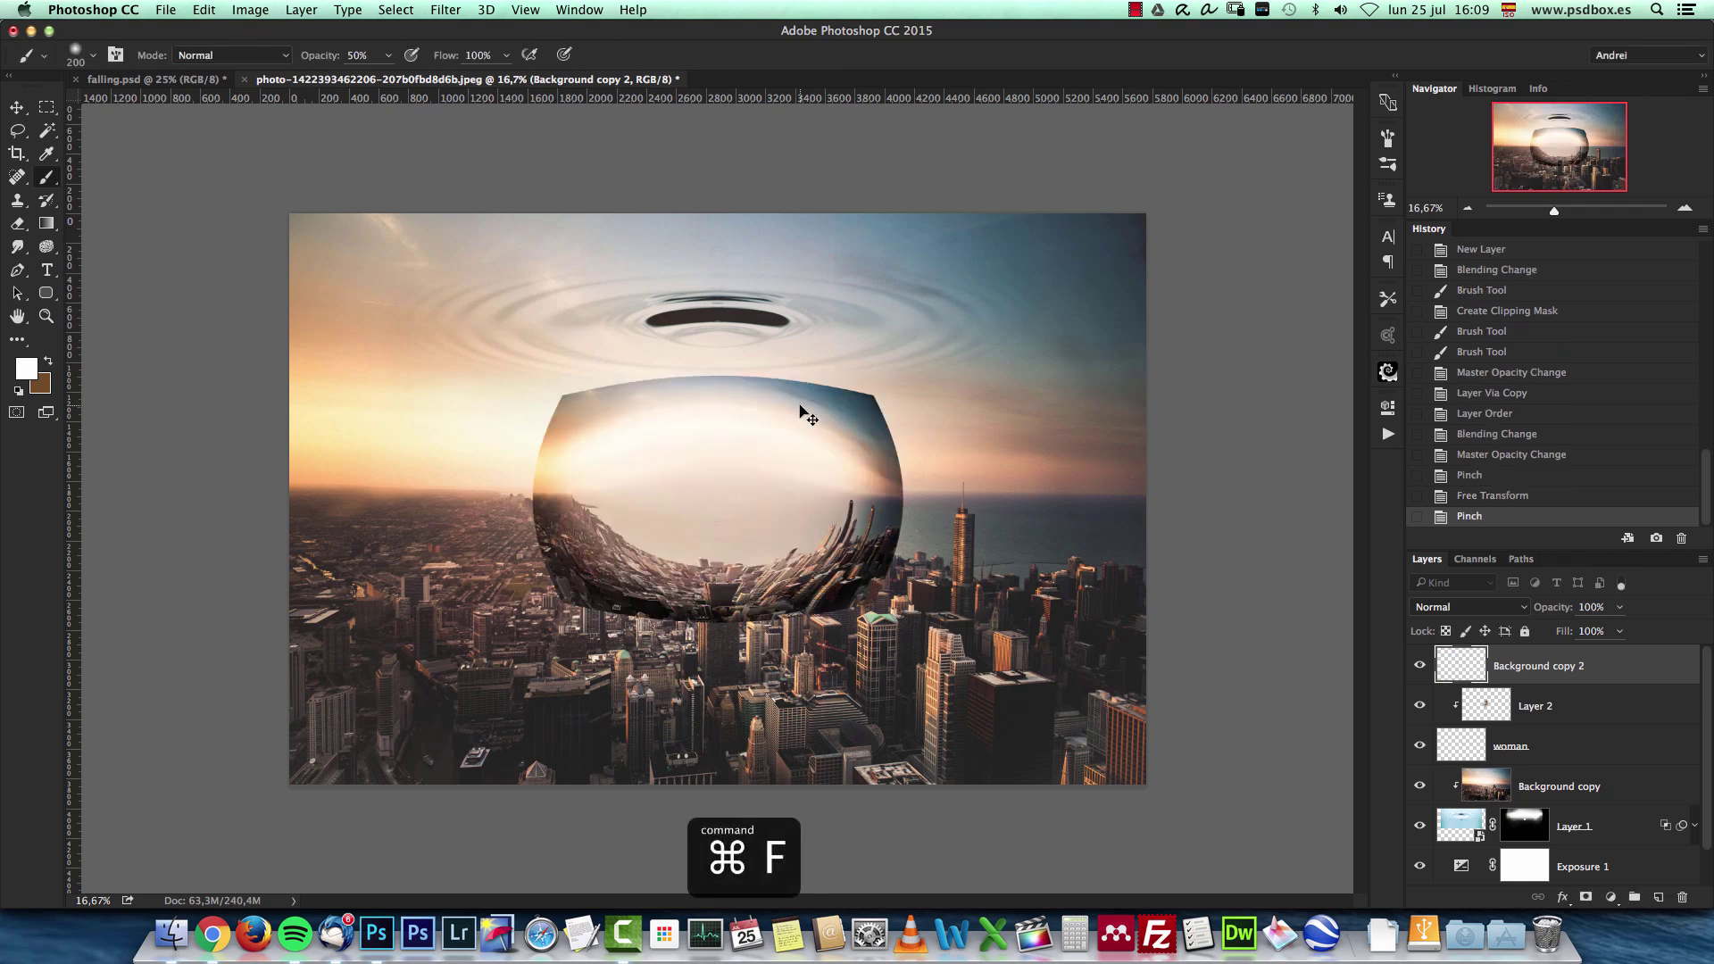
Shrink the twice-pinched city image around its center to roughly the size of the water droplet.
key("super+1")
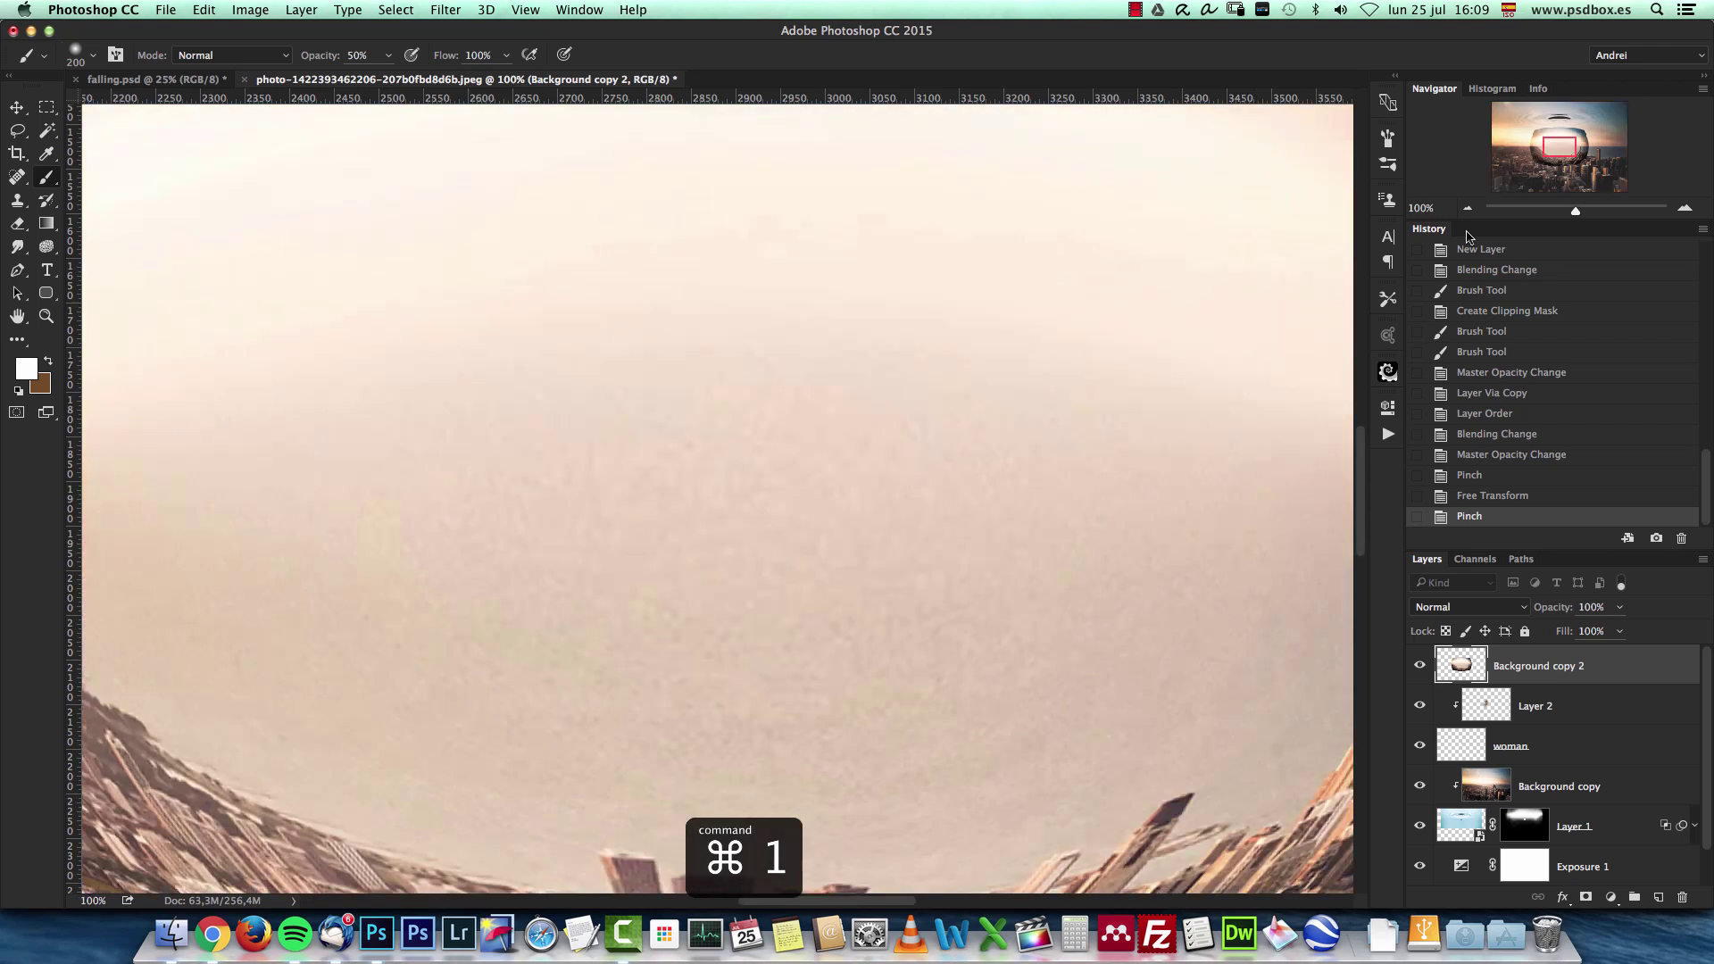
left_click(1466, 208)
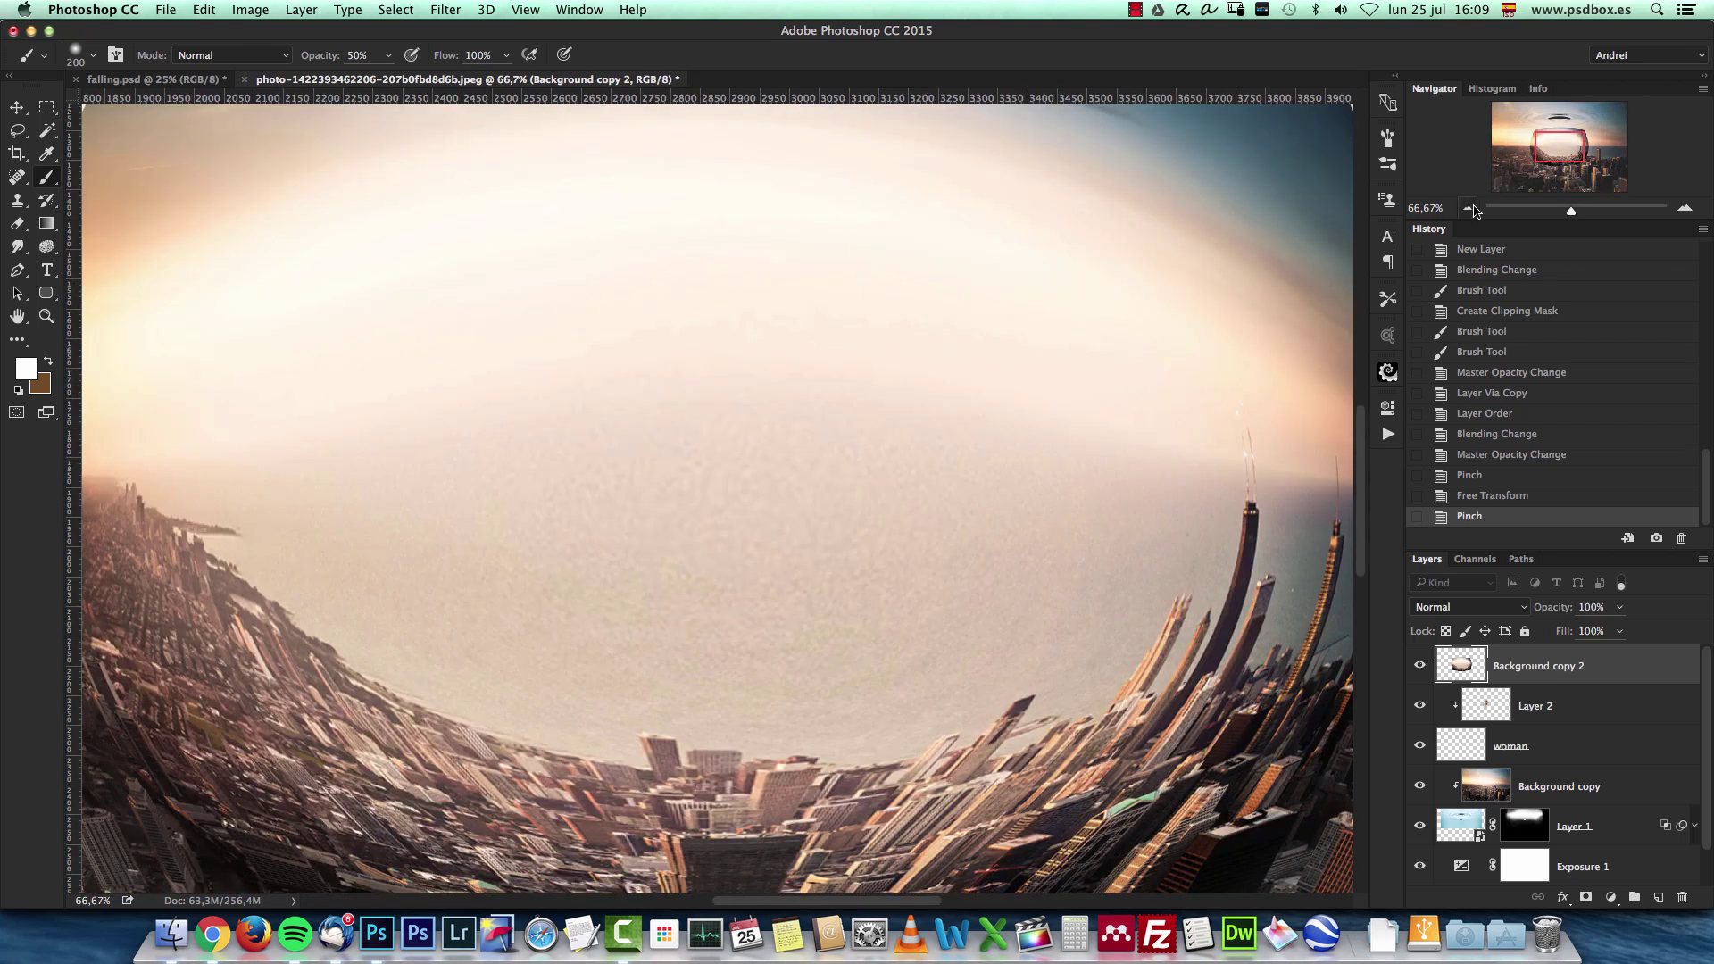
left_click(1467, 208)
left_click(1466, 207)
key("super+t")
mouse_move(1093, 242)
left_mouse_down()
mouse_move(901, 306)
mouse_move(722, 443)
mouse_move(746, 423)
left_mouse_up()
key("Return")
Move the small pinched city image up over the water droplet and enlarge it to cover the whole droplet.
key("b")
key("super+1")
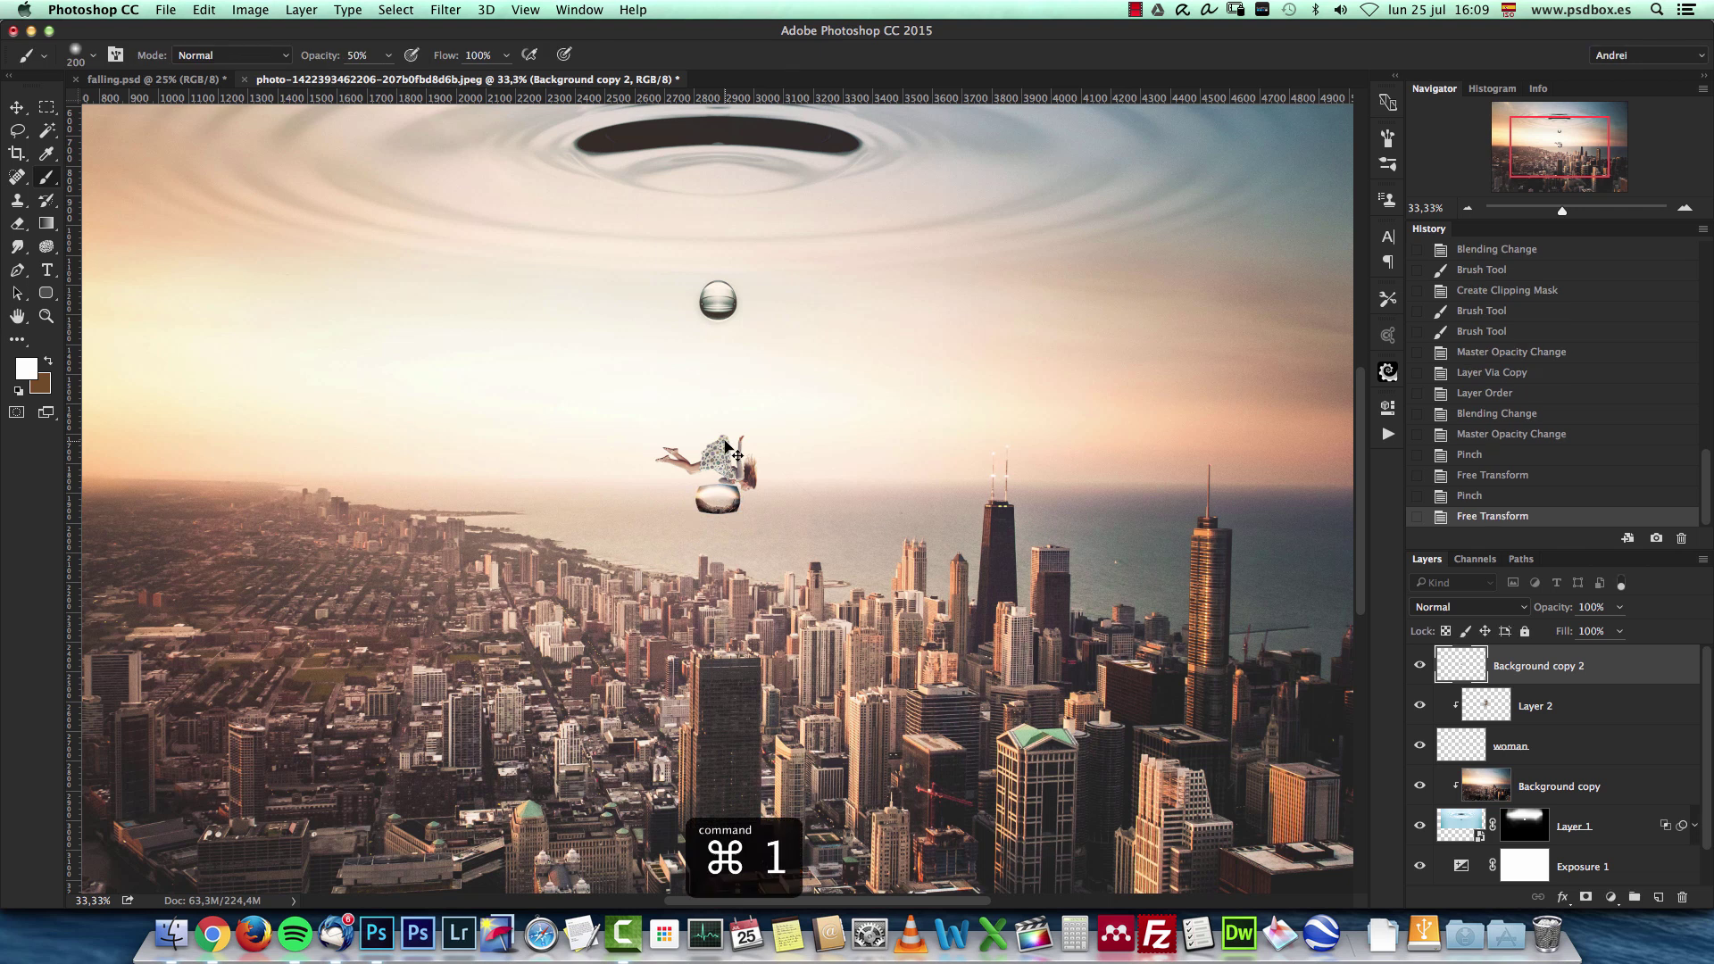
scroll(803, 678, "up", 5)
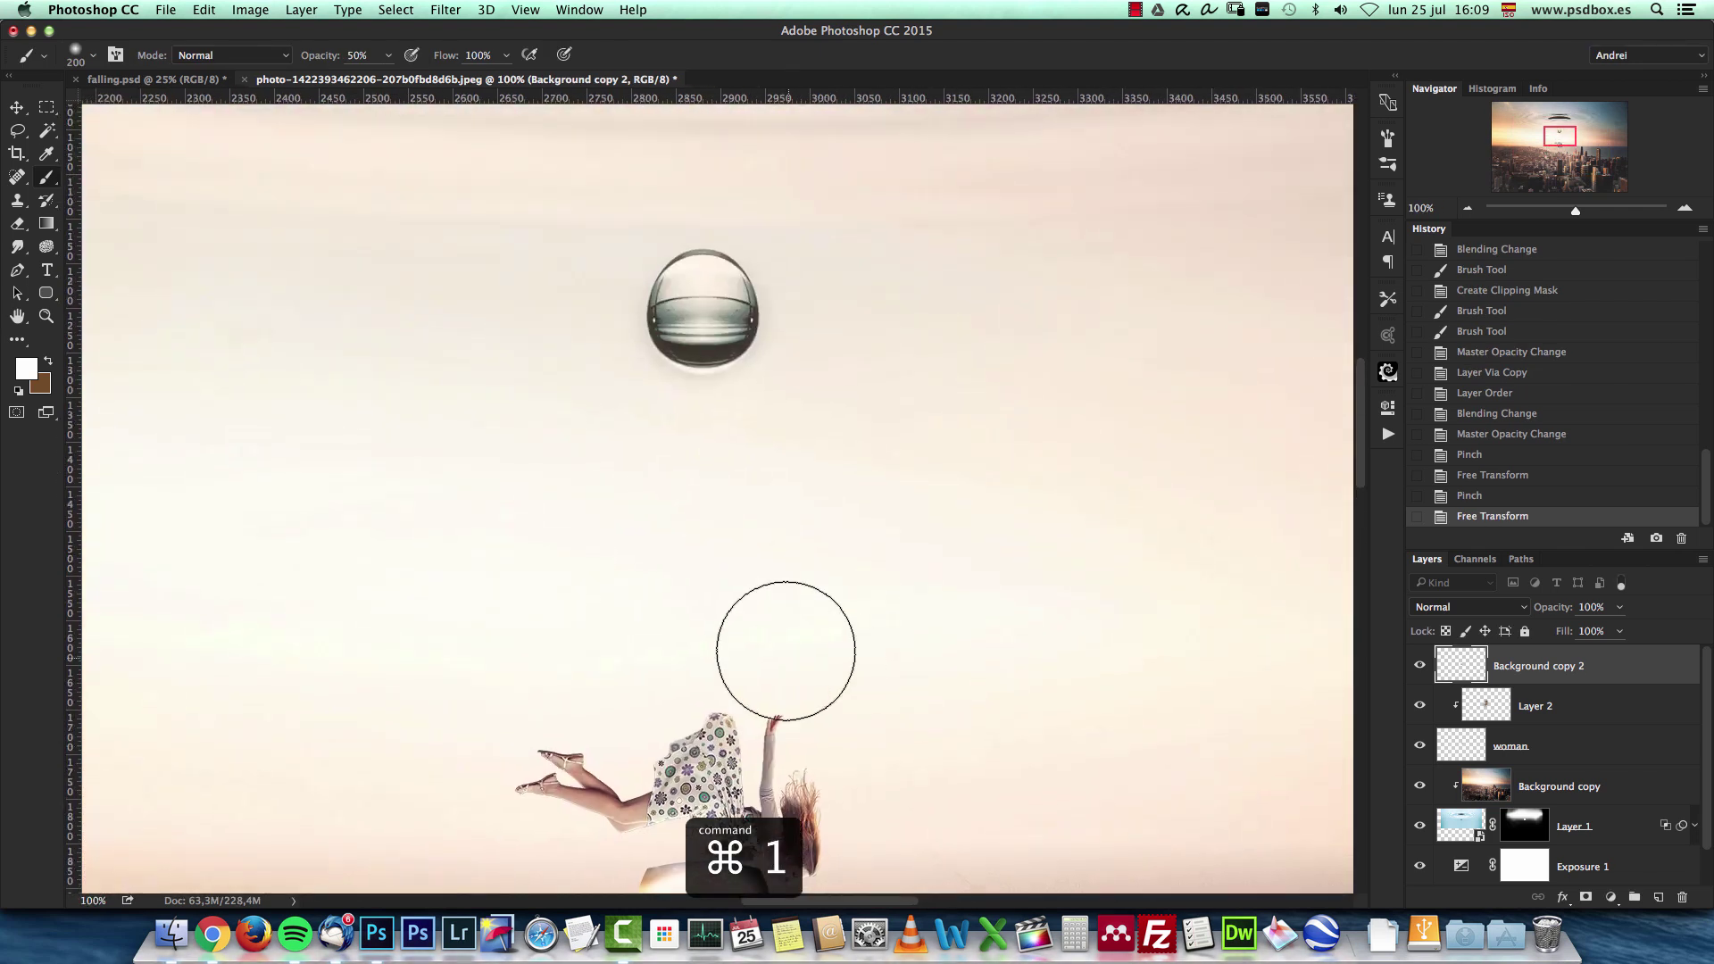
key("v")
left_click_drag(717, 712, 717, 166)
key("super+t")
left_click_drag(769, 259, 810, 234)
key("Return")
Flip the pinched city image vertically and lower its layer opacity to 62%.
key("super+t")
right_click(767, 298)
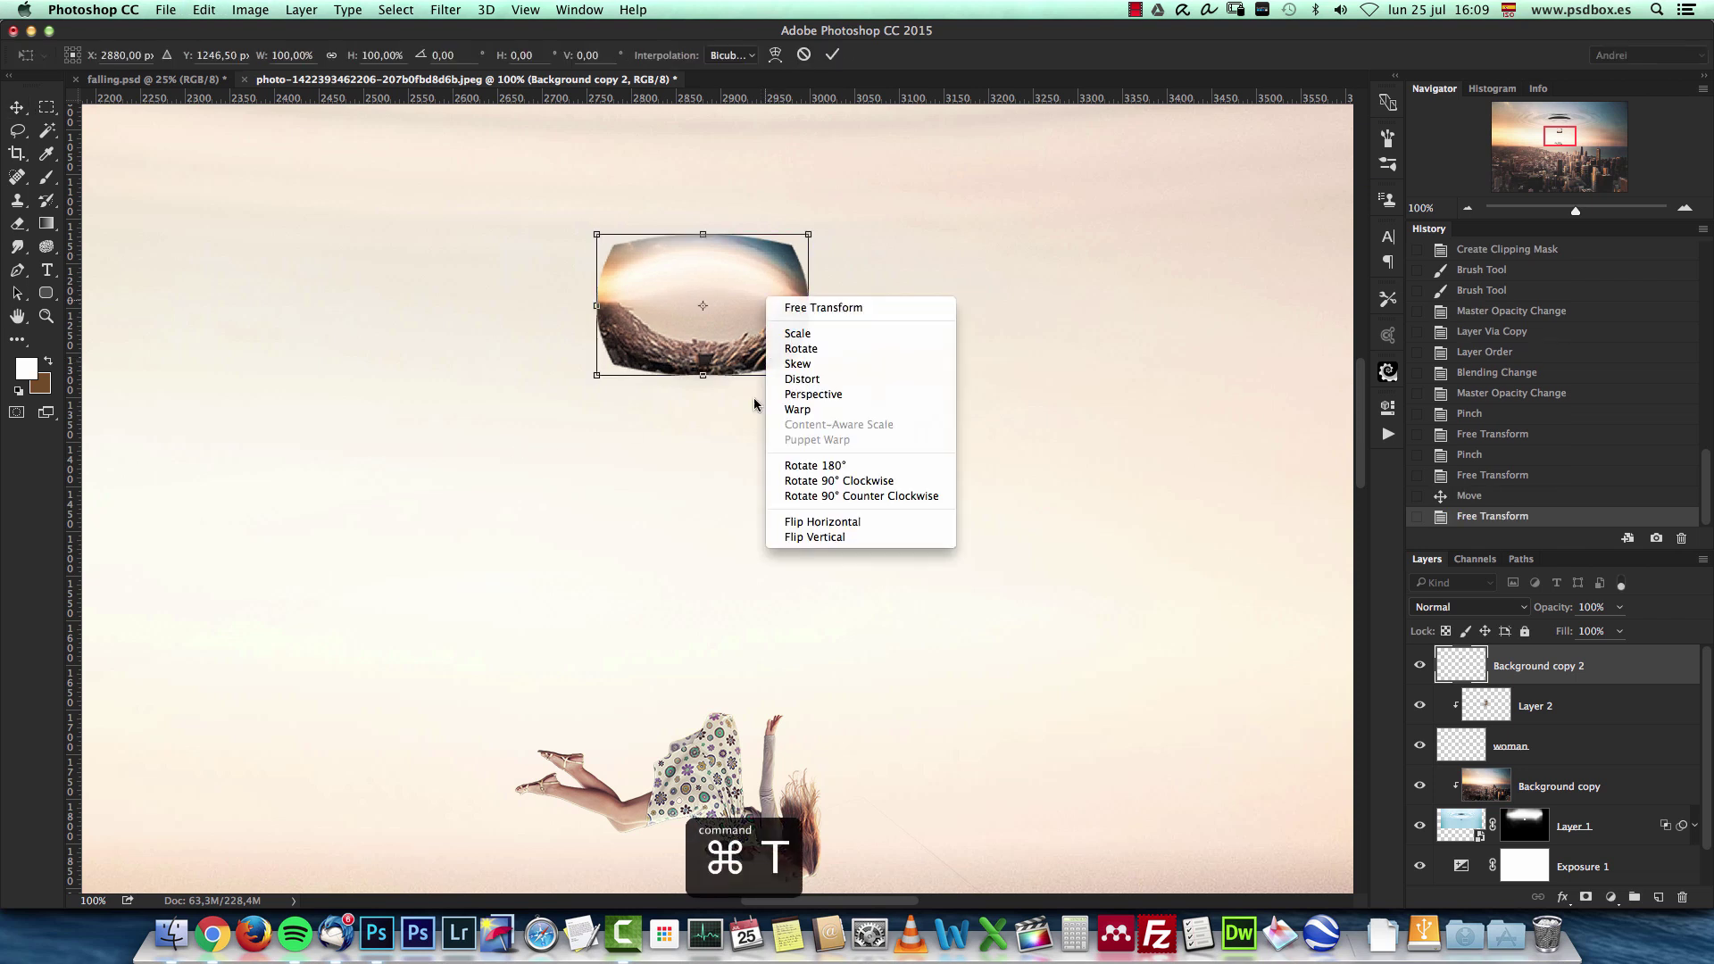
left_click(821, 536)
key("Return")
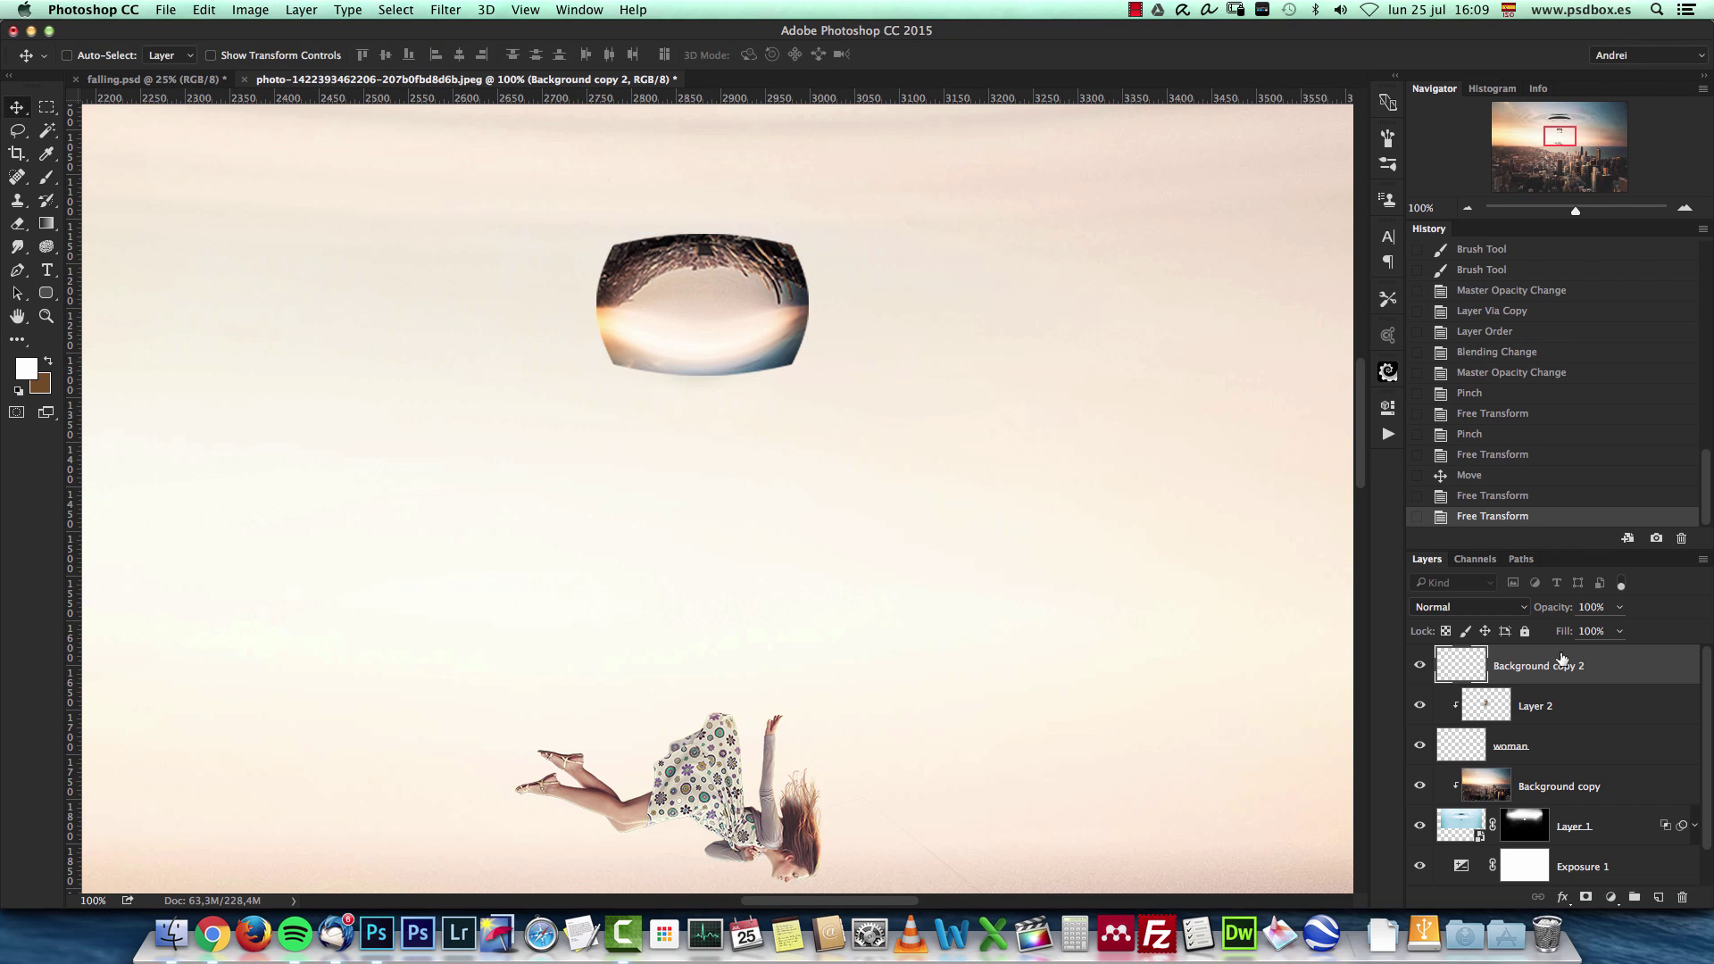
left_click_drag(1618, 607, 1585, 635)
Add a layer mask to the pinched city layer and paint black on it to hide everything outside the droplet.
left_click(1585, 896)
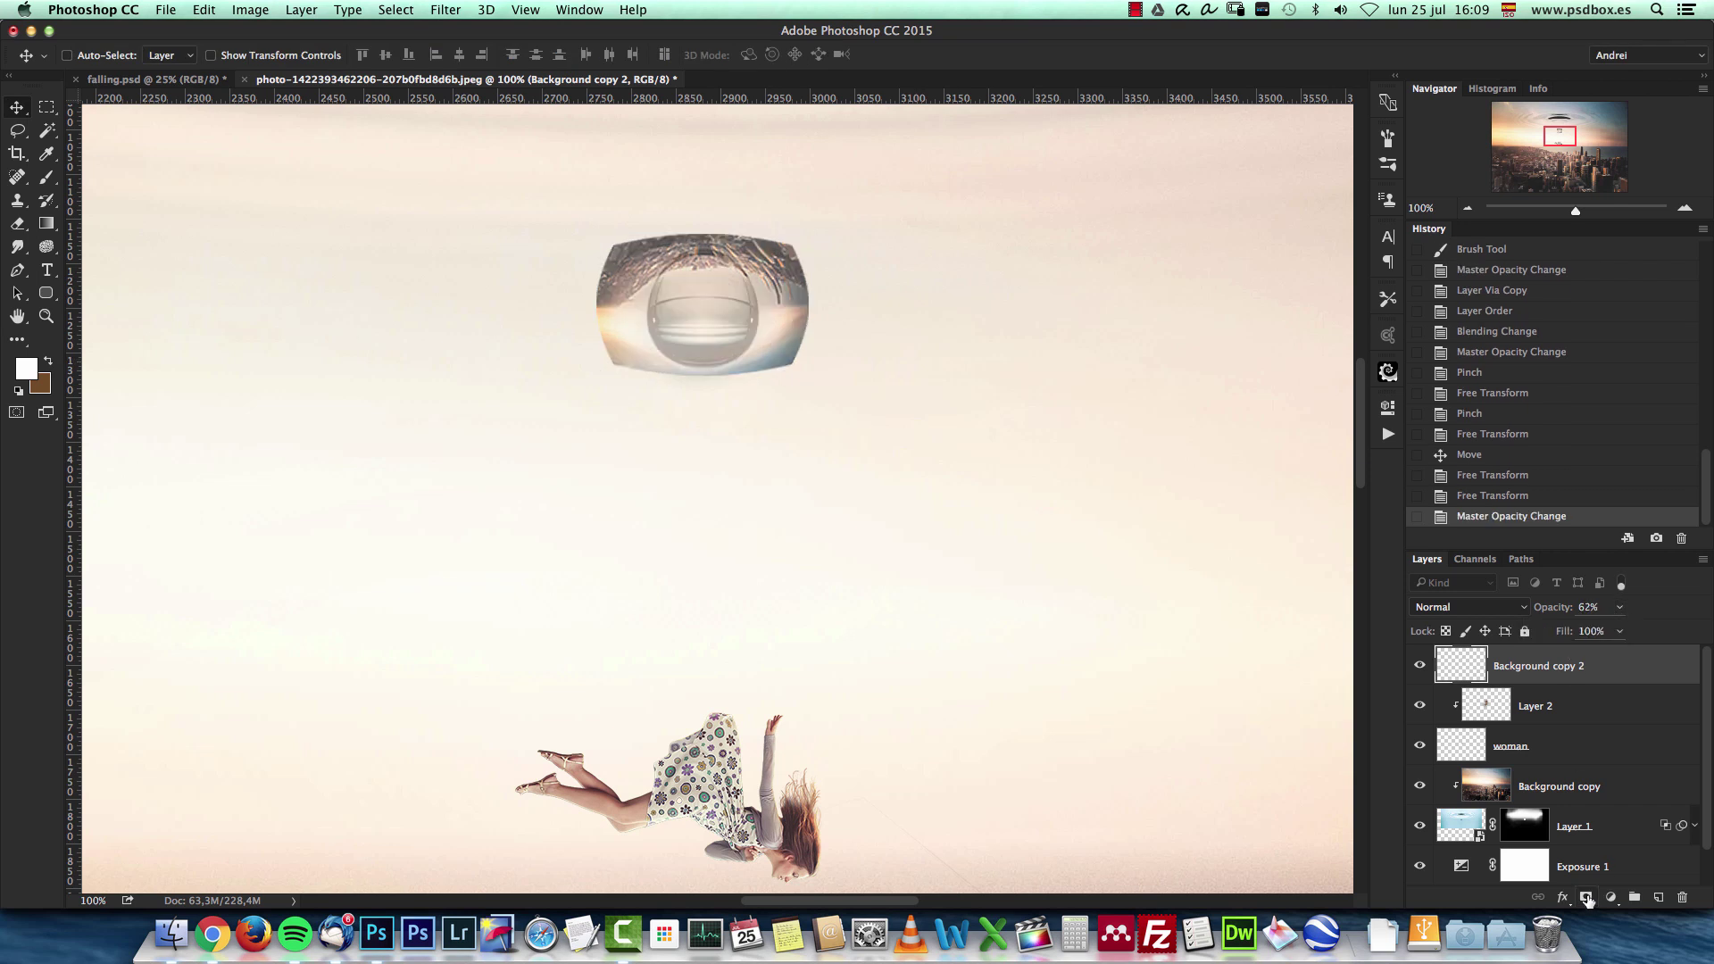
key("b")
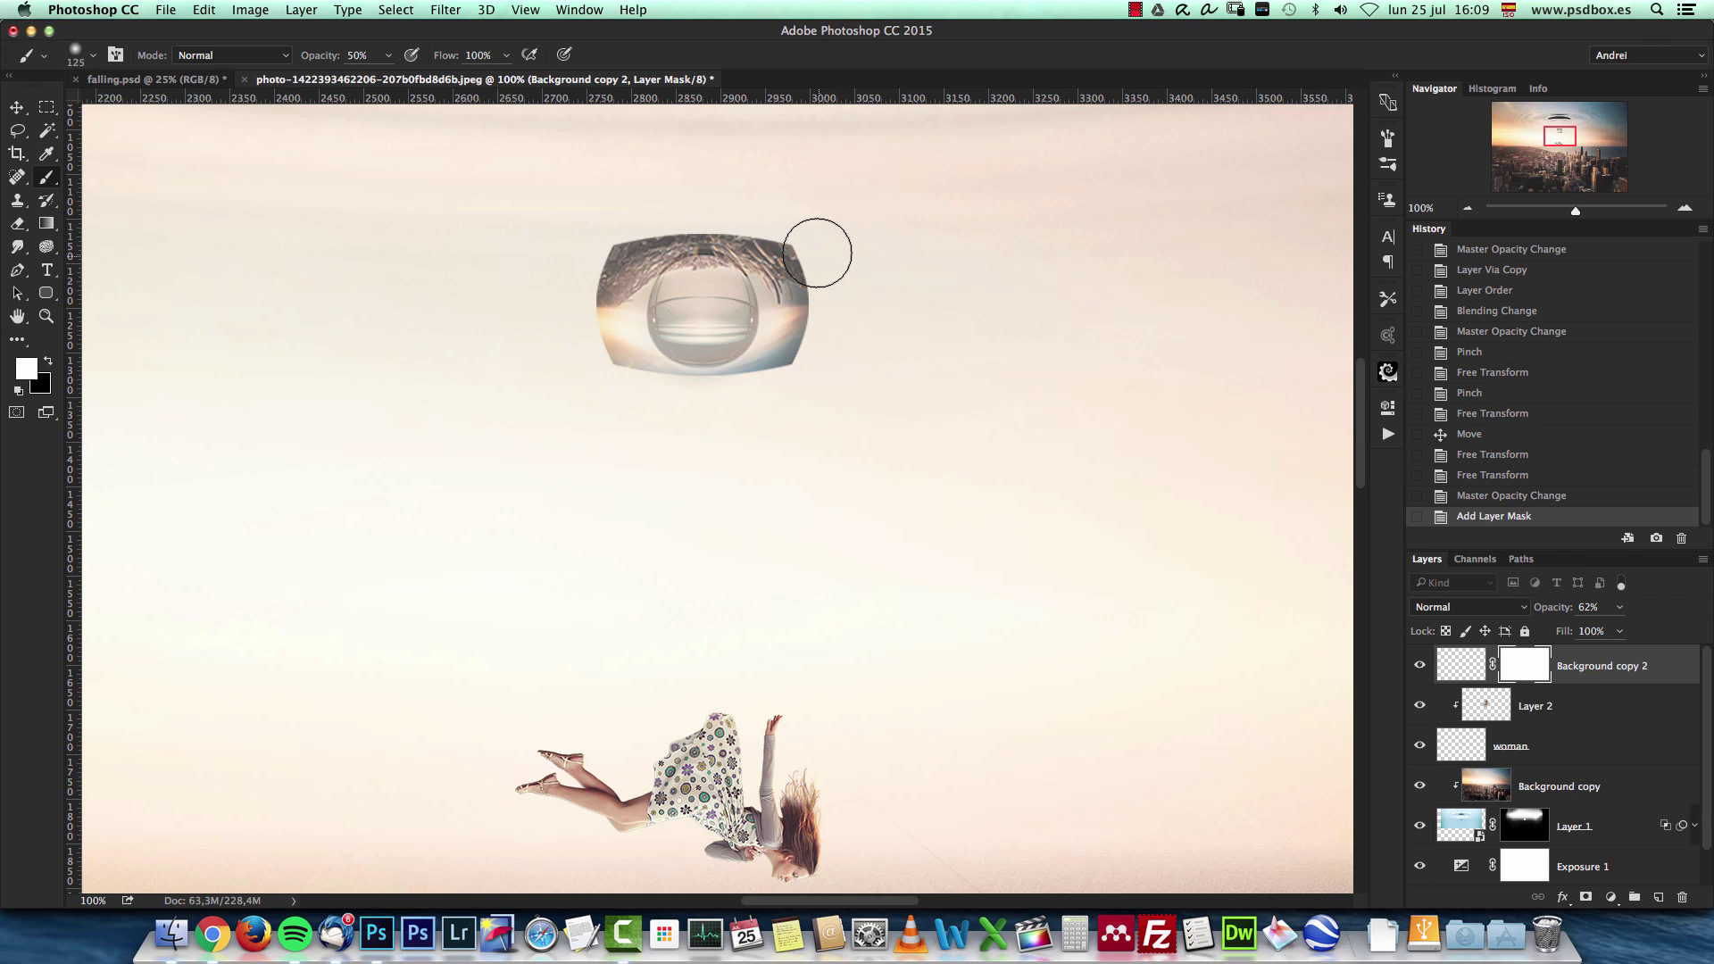
key("x")
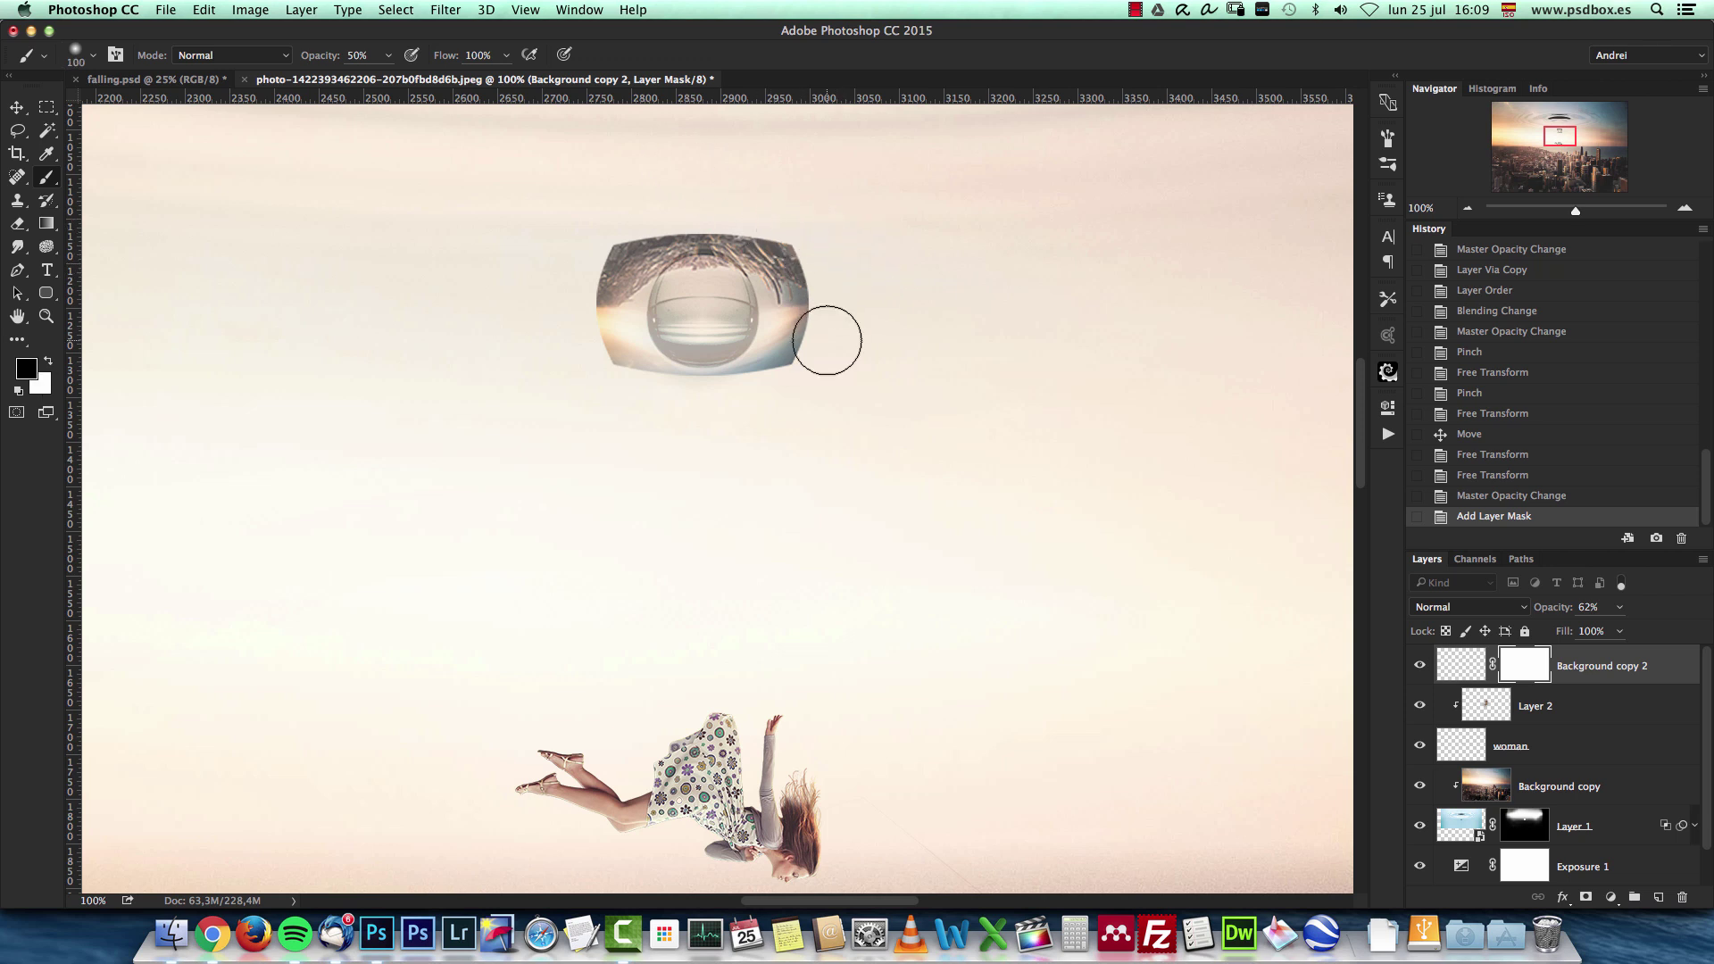
mouse_move(754, 202)
left_mouse_down()
mouse_move(791, 272)
mouse_move(800, 356)
left_mouse_up()
key("bracketleft")
key("bracketleft")
key("bracketleft")
mouse_move(657, 223)
left_mouse_down()
mouse_move(606, 390)
mouse_move(674, 394)
left_mouse_up()
left_click_drag(650, 191, 738, 229)
key("bracketleft")
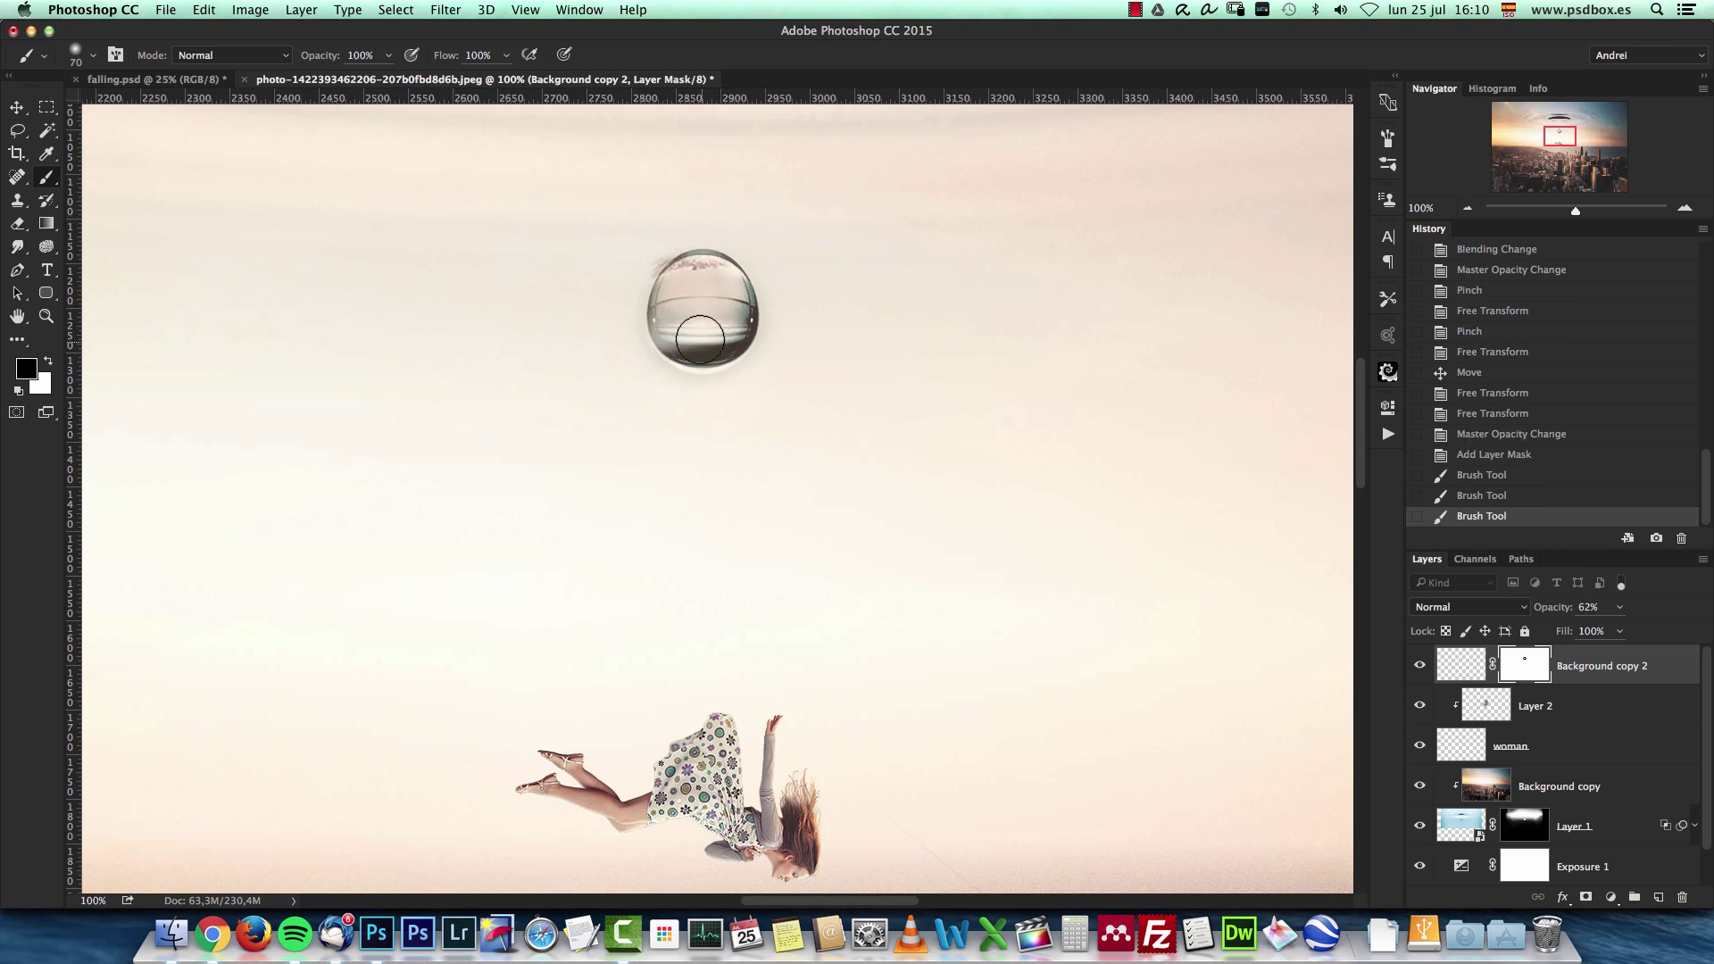
Restore the city reflection inside the droplet with white dabs of a 40 px brush, and mask its lower edge in black.
key("x")
key("bracketleft")
key("bracketleft")
left_click(692, 276)
left_click(701, 272)
left_click(681, 279)
left_click(687, 286)
left_click(661, 291)
left_click(678, 304)
left_click(726, 318)
left_click(733, 328)
left_click(715, 325)
left_click(696, 332)
left_click(681, 337)
key("x")
left_click_drag(746, 346, 631, 348)
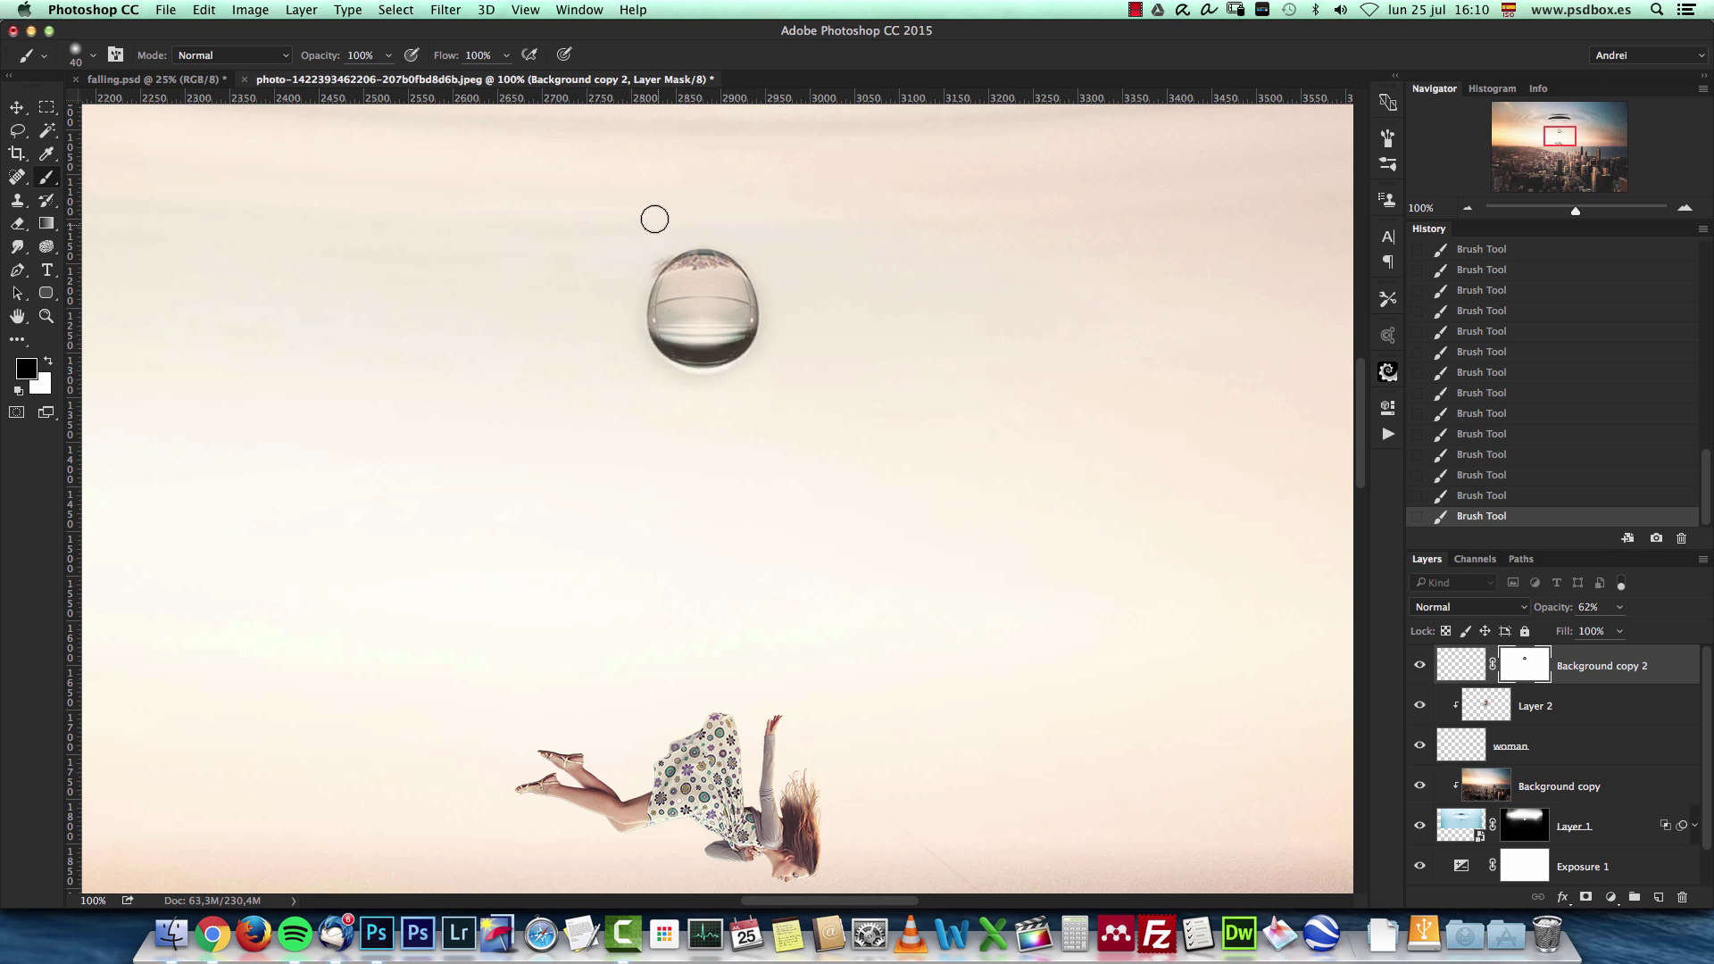
Reposition the reflection over the droplet and paint white on its mask to bring back more along the droplet's edge.
key("v")
mouse_move(718, 360)
left_mouse_down()
mouse_move(697, 329)
mouse_move(705, 341)
mouse_move(700, 295)
mouse_move(723, 278)
mouse_move(693, 274)
mouse_move(678, 300)
mouse_move(728, 290)
left_mouse_up()
key("b")
key("x")
left_click_drag(730, 287, 742, 295)
mouse_move(746, 294)
left_mouse_down()
mouse_move(779, 261)
mouse_move(745, 238)
mouse_move(774, 311)
mouse_move(762, 352)
left_mouse_up()
Paint black on the mask along the droplet's lower part, enlarging the brush to 200 px to fade the reflection there.
key("x")
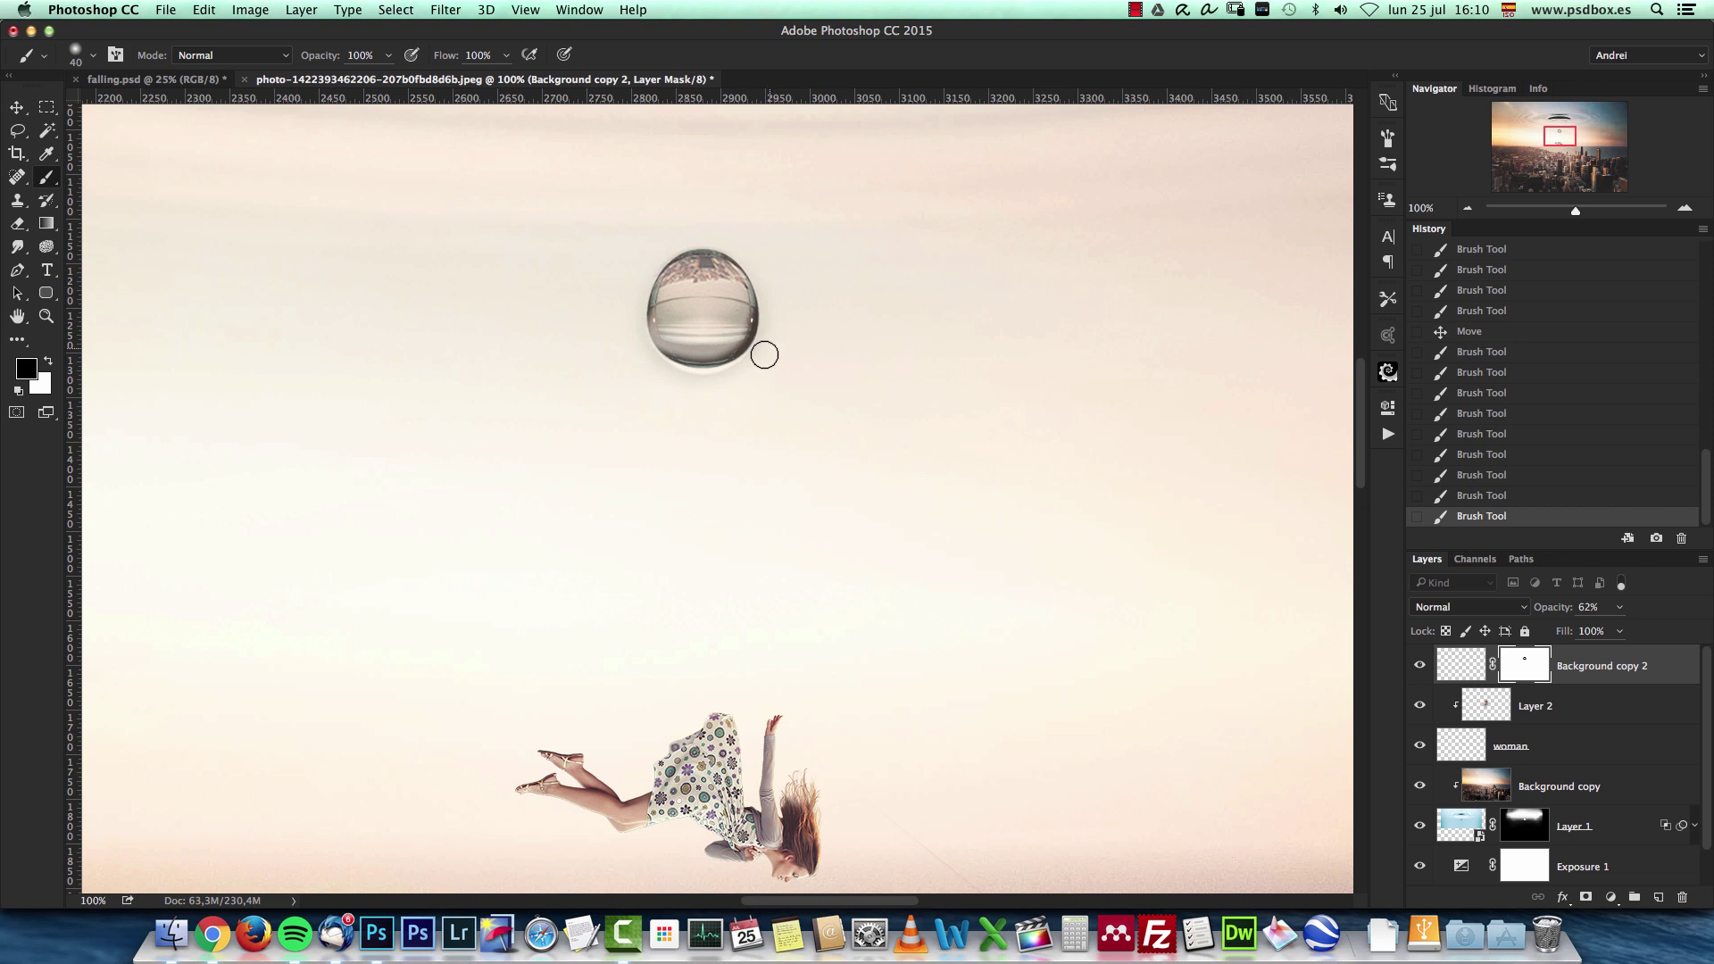
left_click_drag(620, 346, 789, 370)
right_click(767, 375)
type("90")
key("Return")
key("bracketright")
key("bracketright")
key("bracketright")
key("bracketright")
key("bracketright")
left_click_drag(753, 425, 783, 447)
Try the Overlay blend mode on the droplet's reflection layer and undo it.
key("super+1")
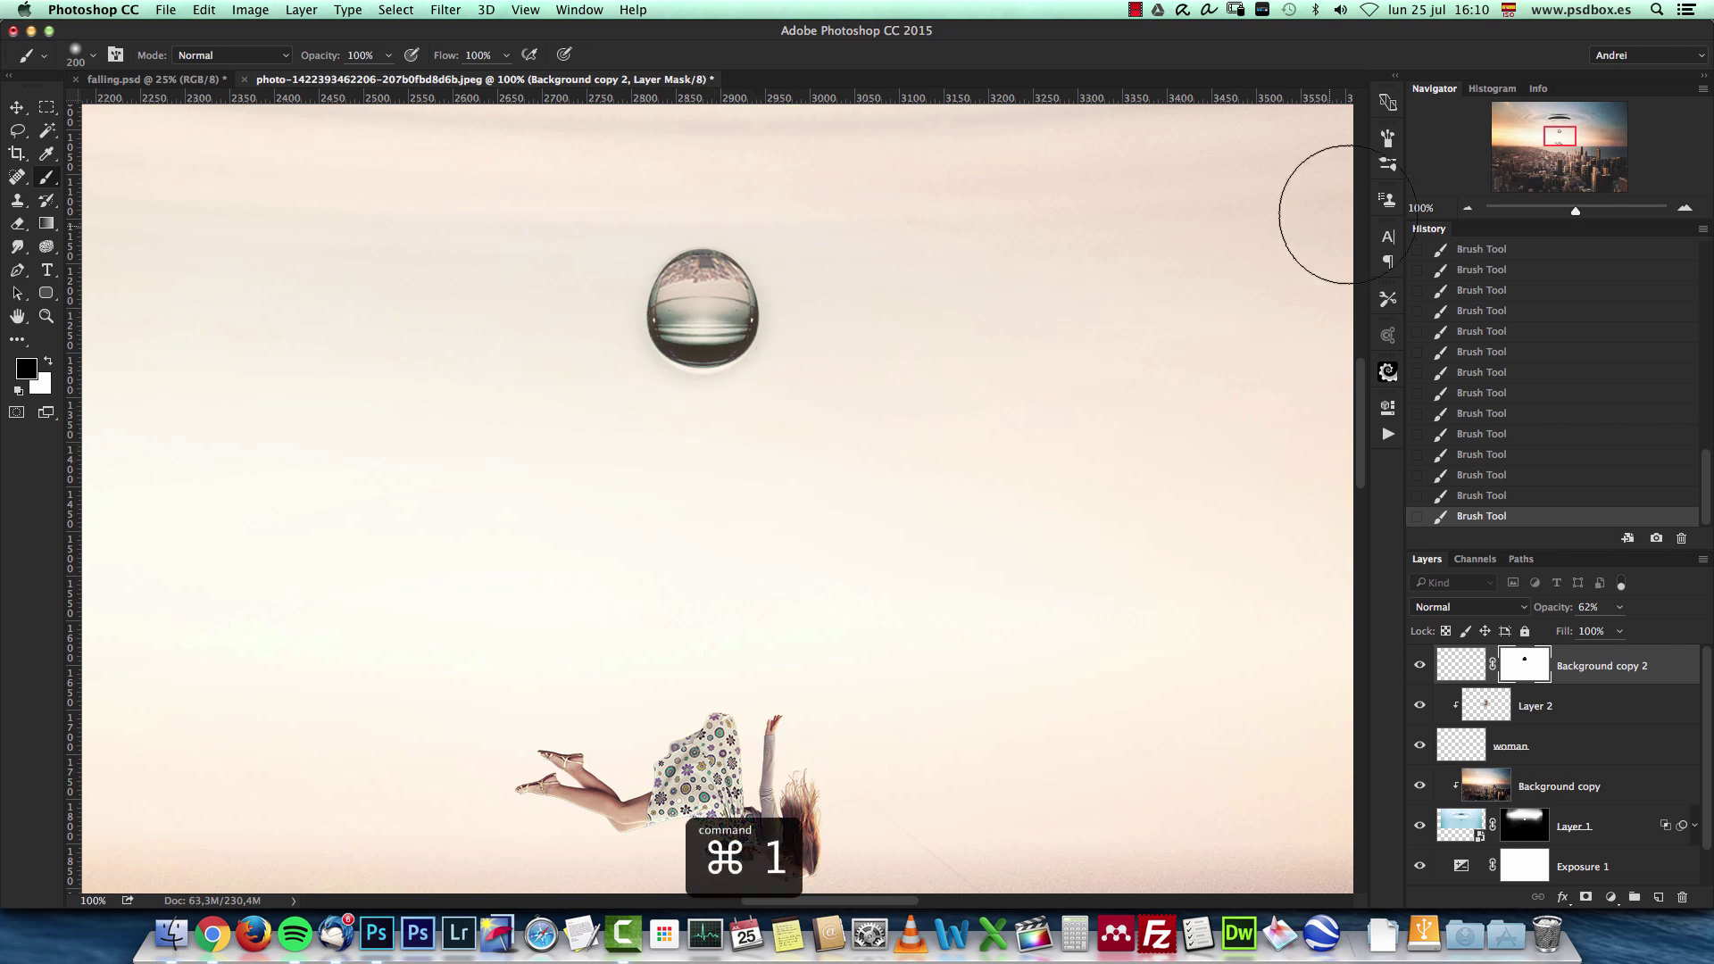
left_click(1466, 209)
left_click(1466, 209)
left_click(1467, 209)
left_click(1466, 209)
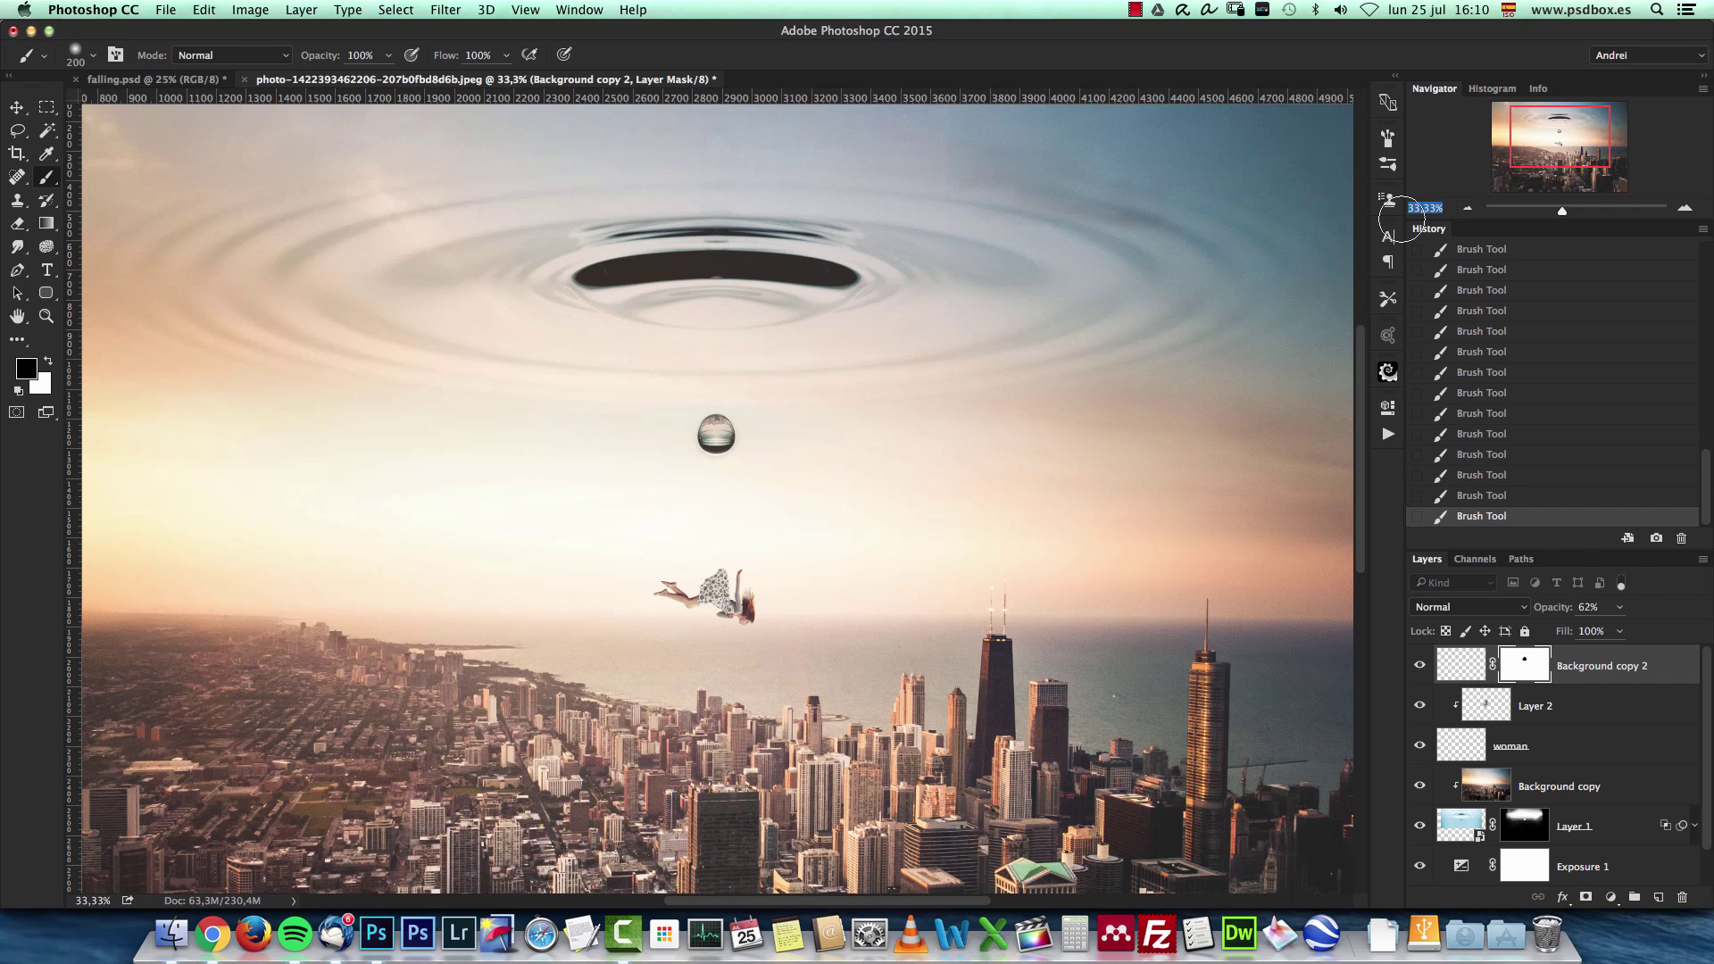
left_click(1474, 611)
left_click(1458, 811)
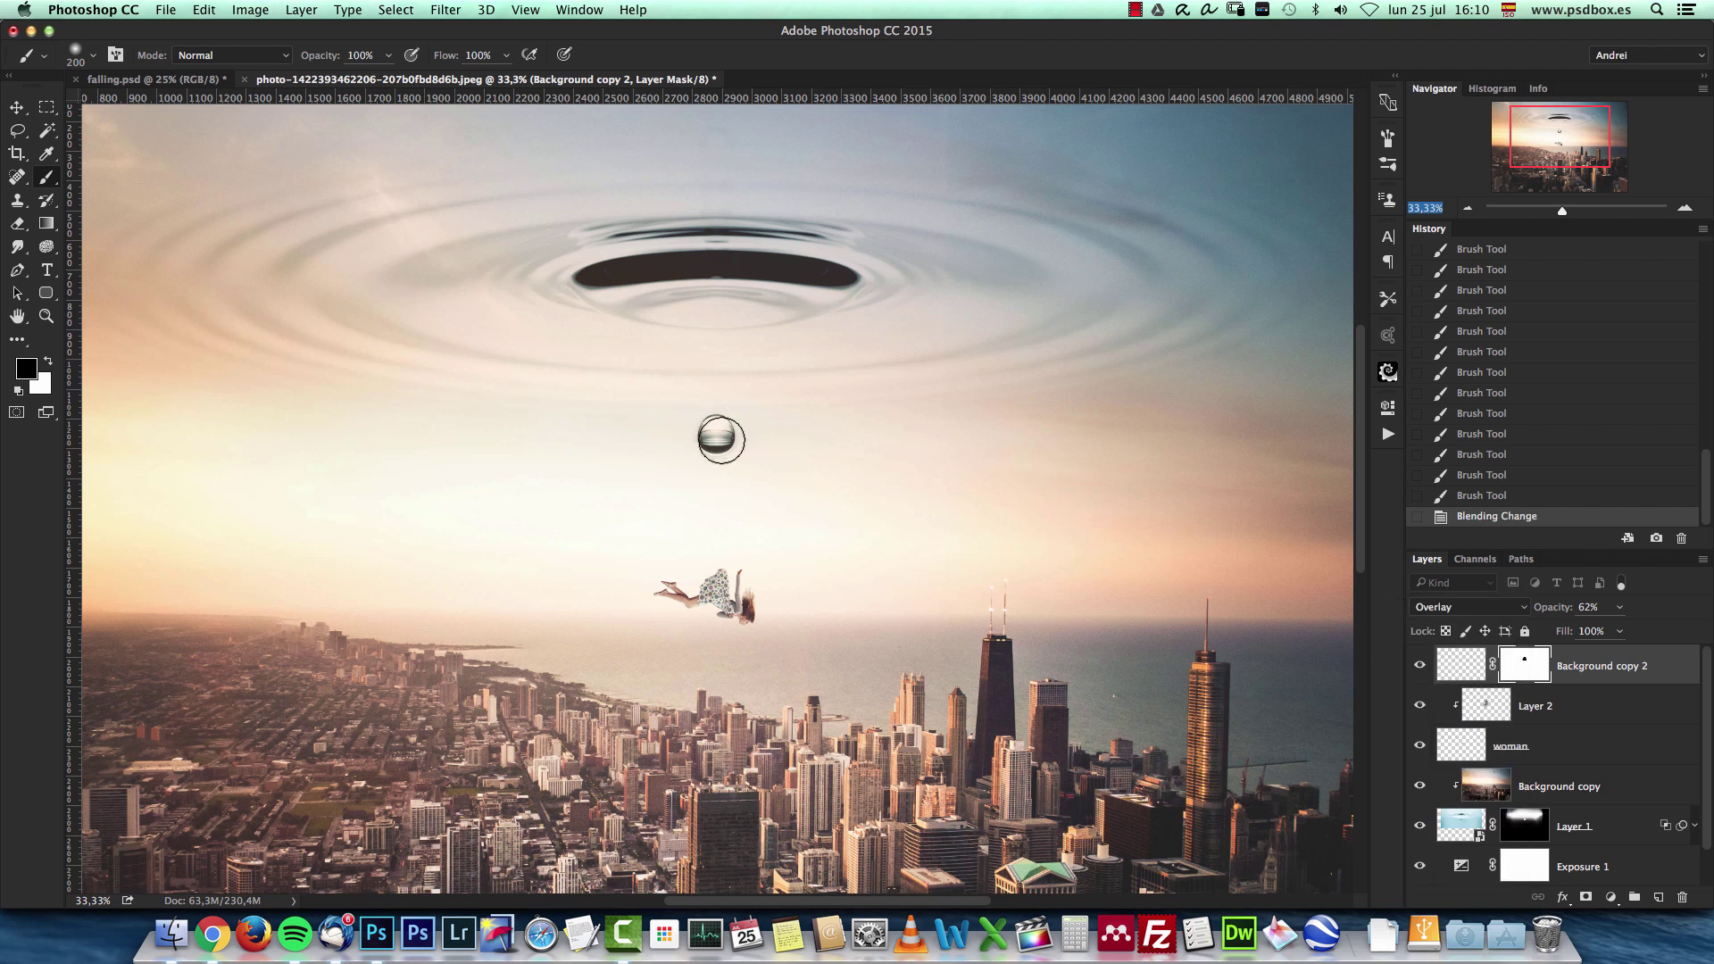
key("super+z")
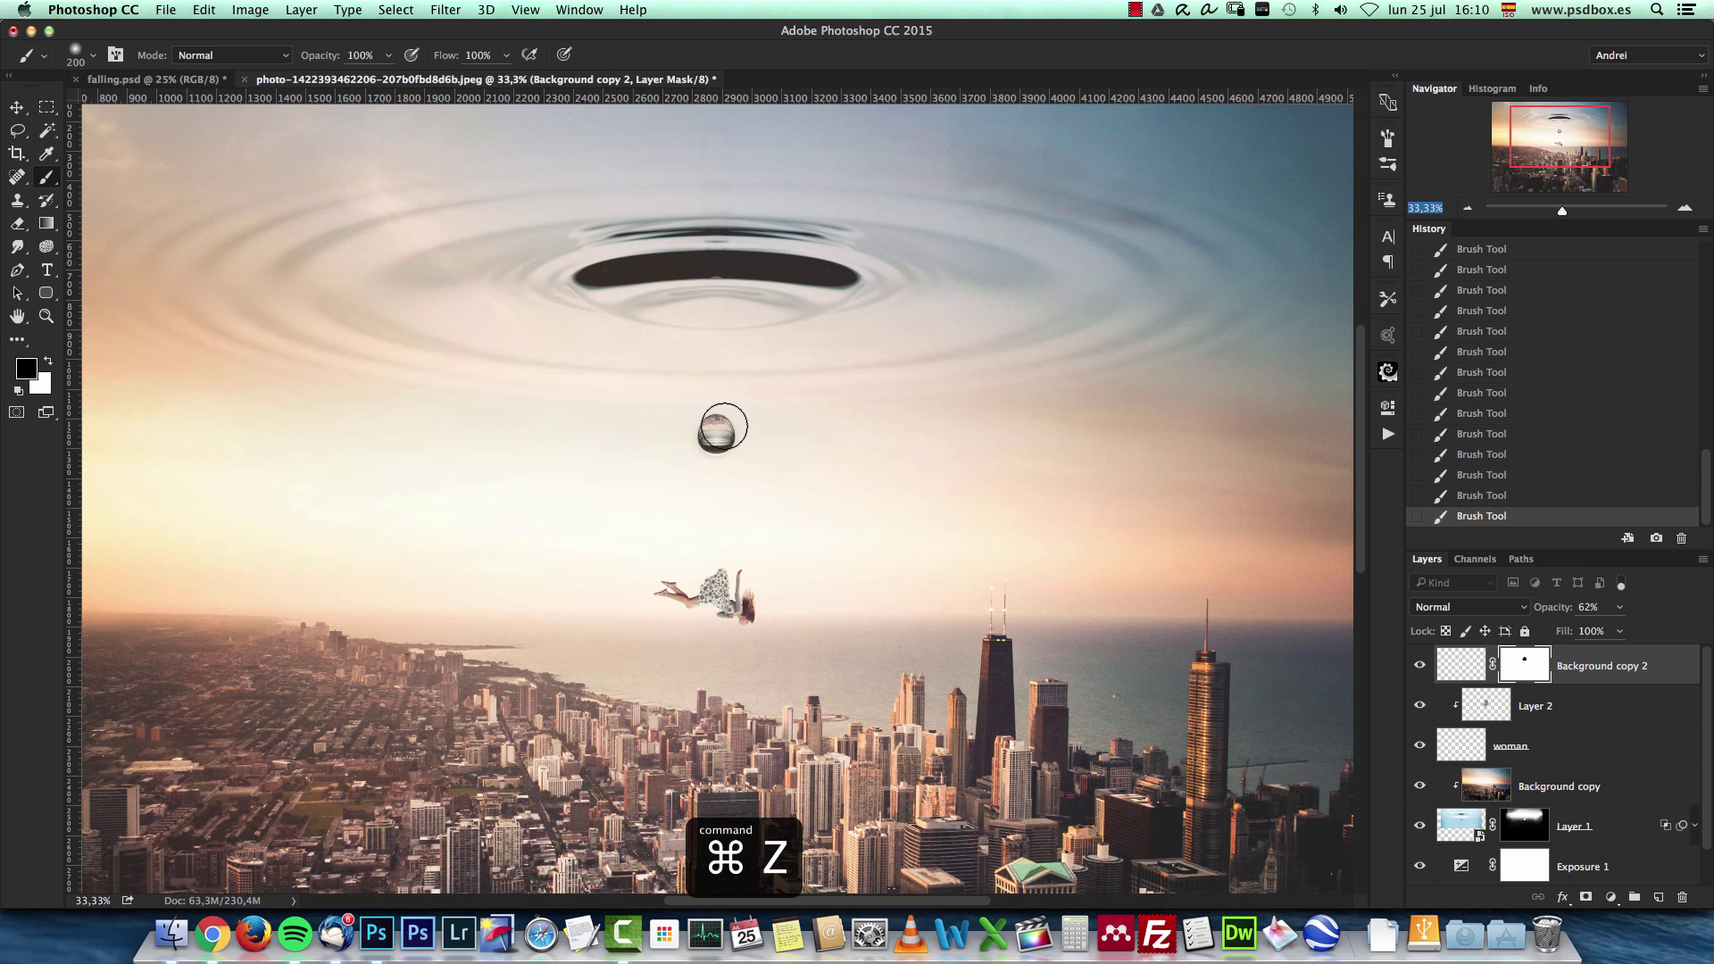
Add a Gradient Map adjustment layer above the droplet reflection, using the Sepia 4 preset gradient.
left_click_drag(1553, 150, 1553, 146)
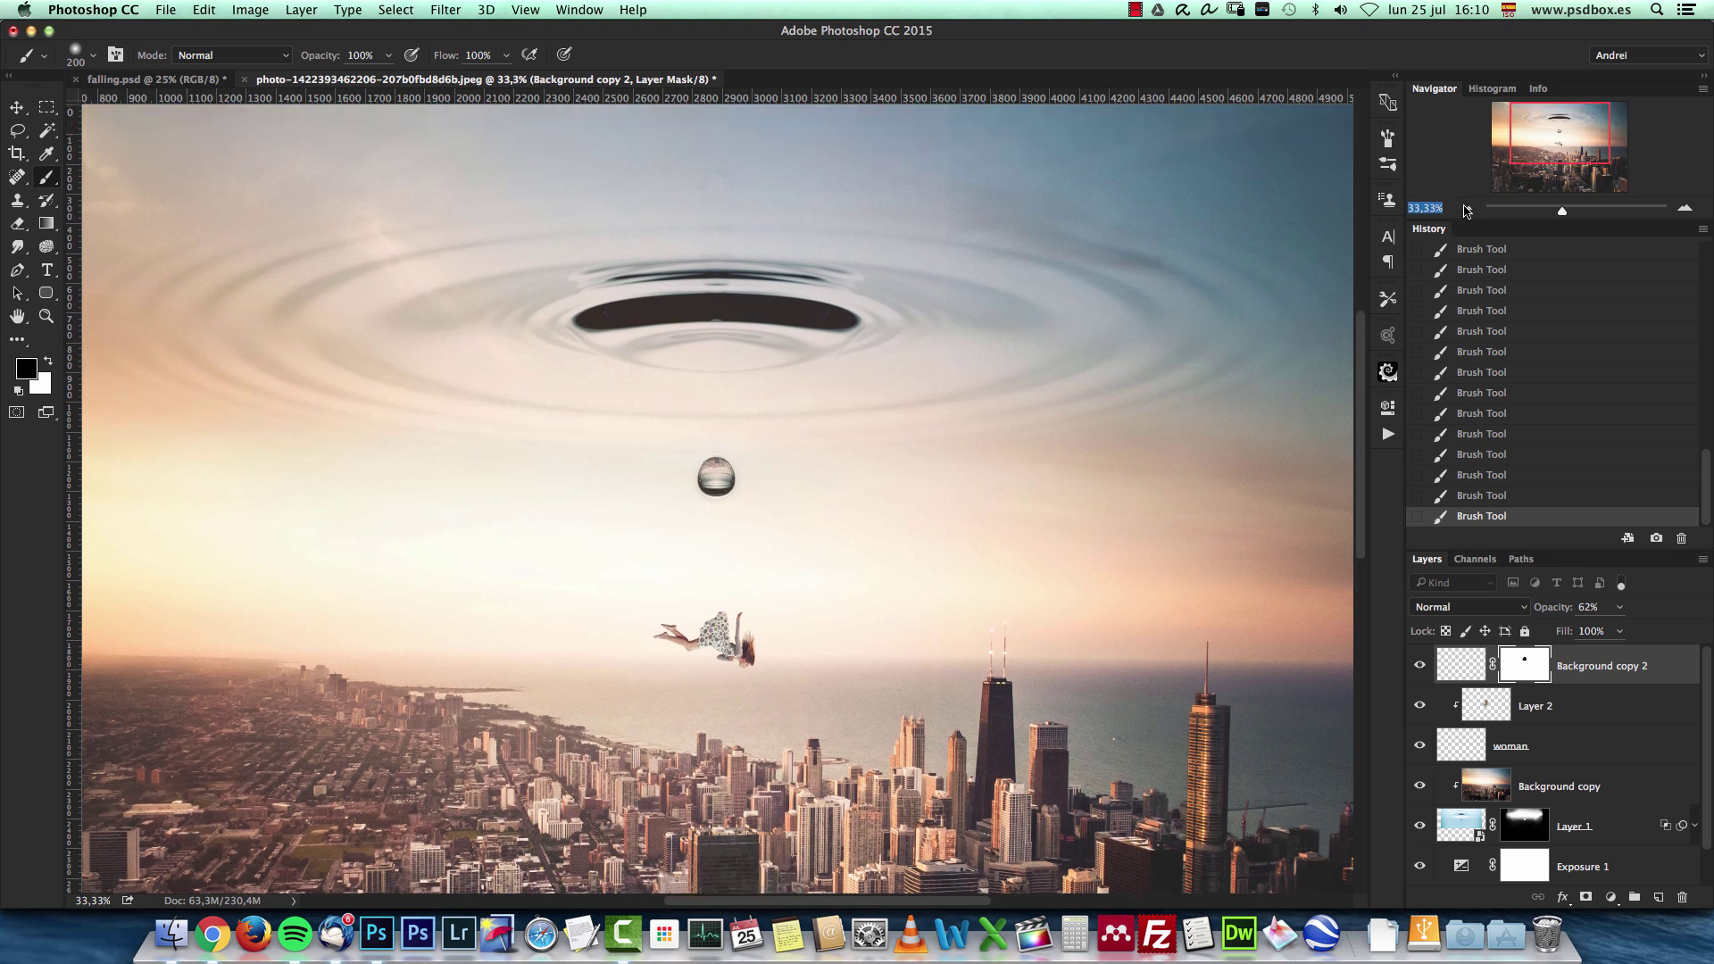
left_click(1465, 208)
left_click(1465, 208)
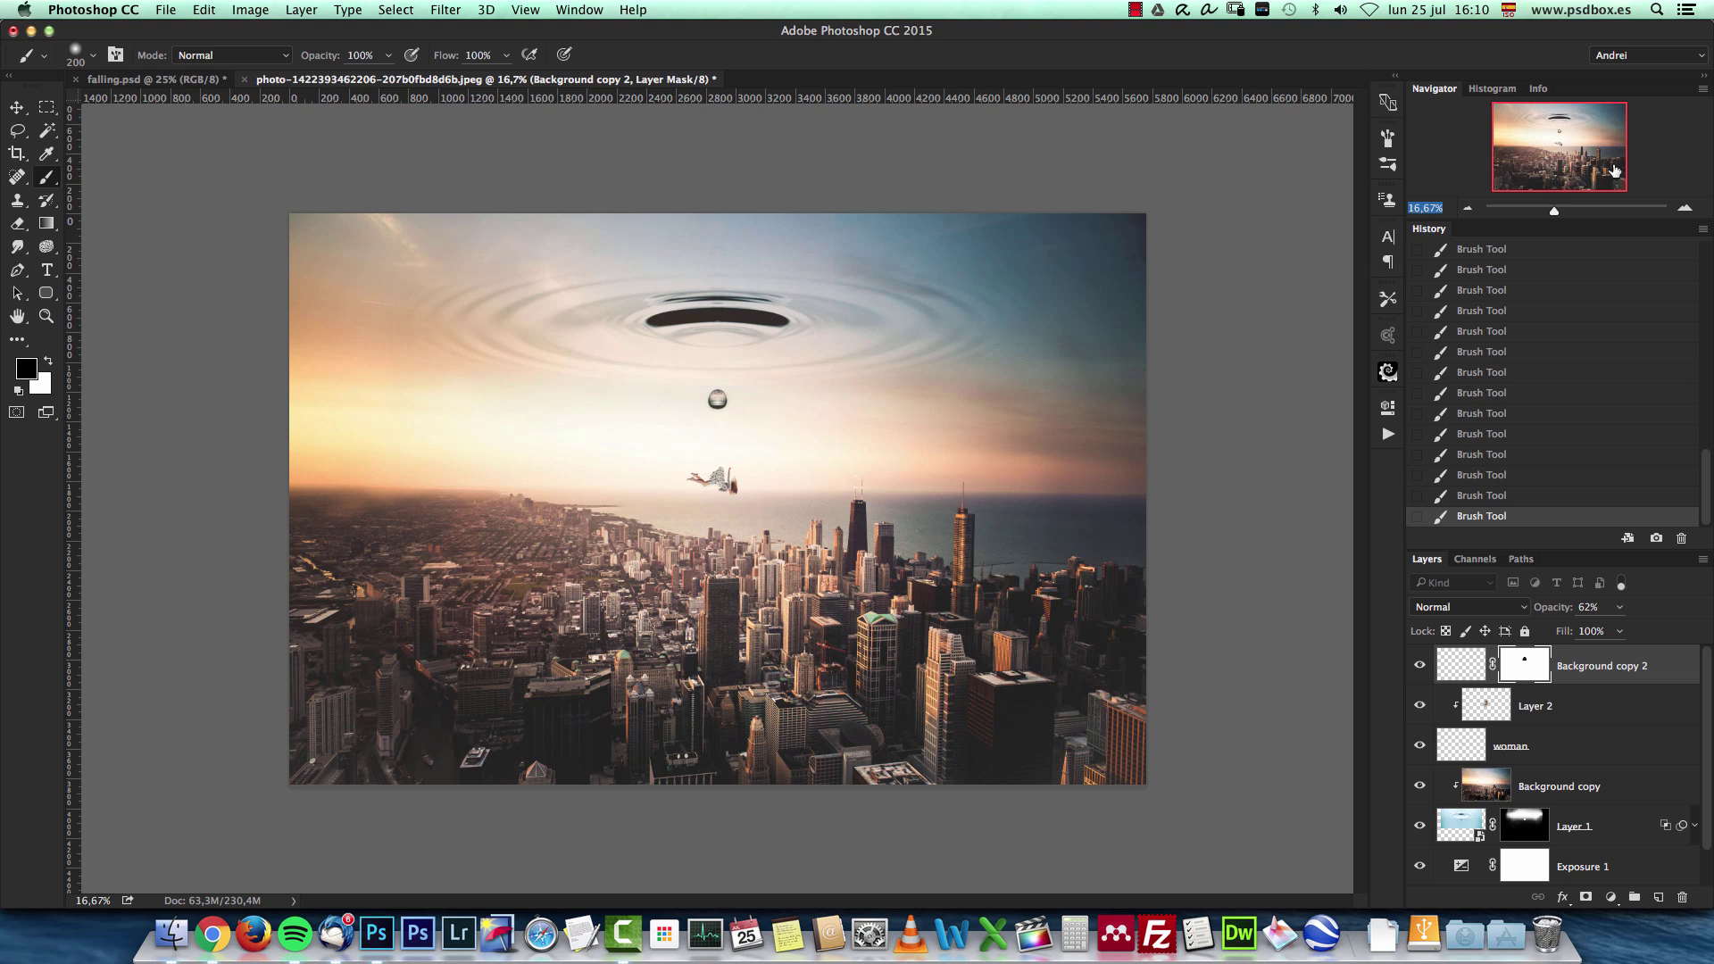
left_click(1687, 210)
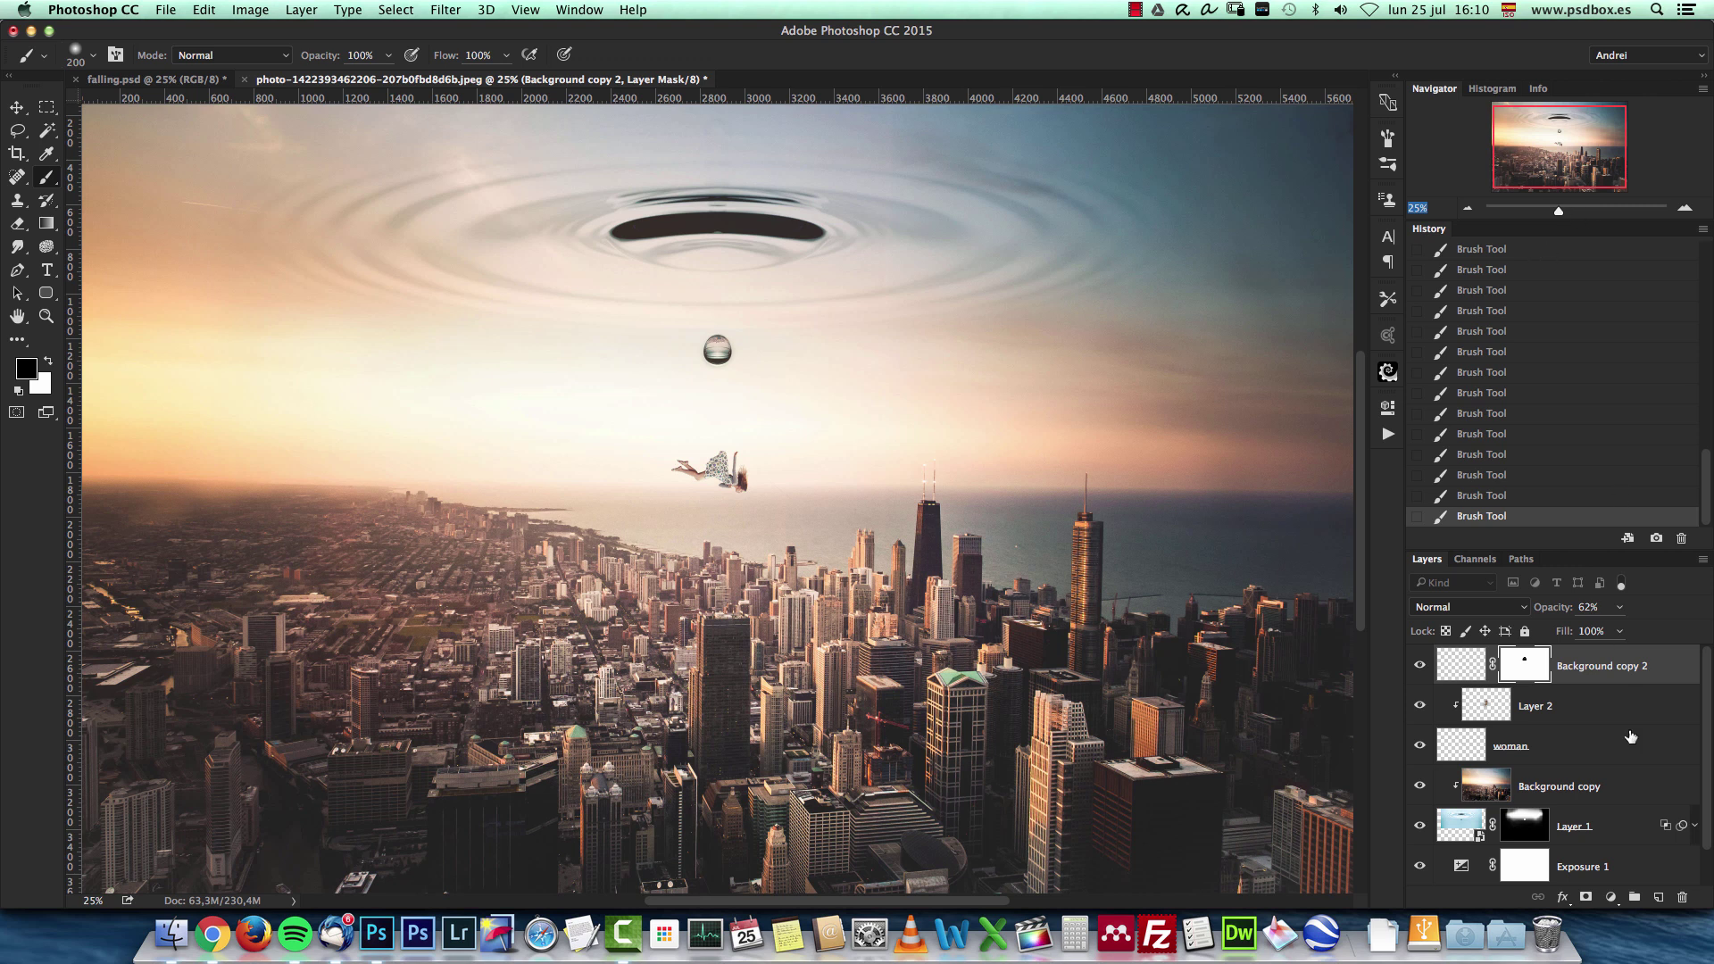
left_click(1610, 897)
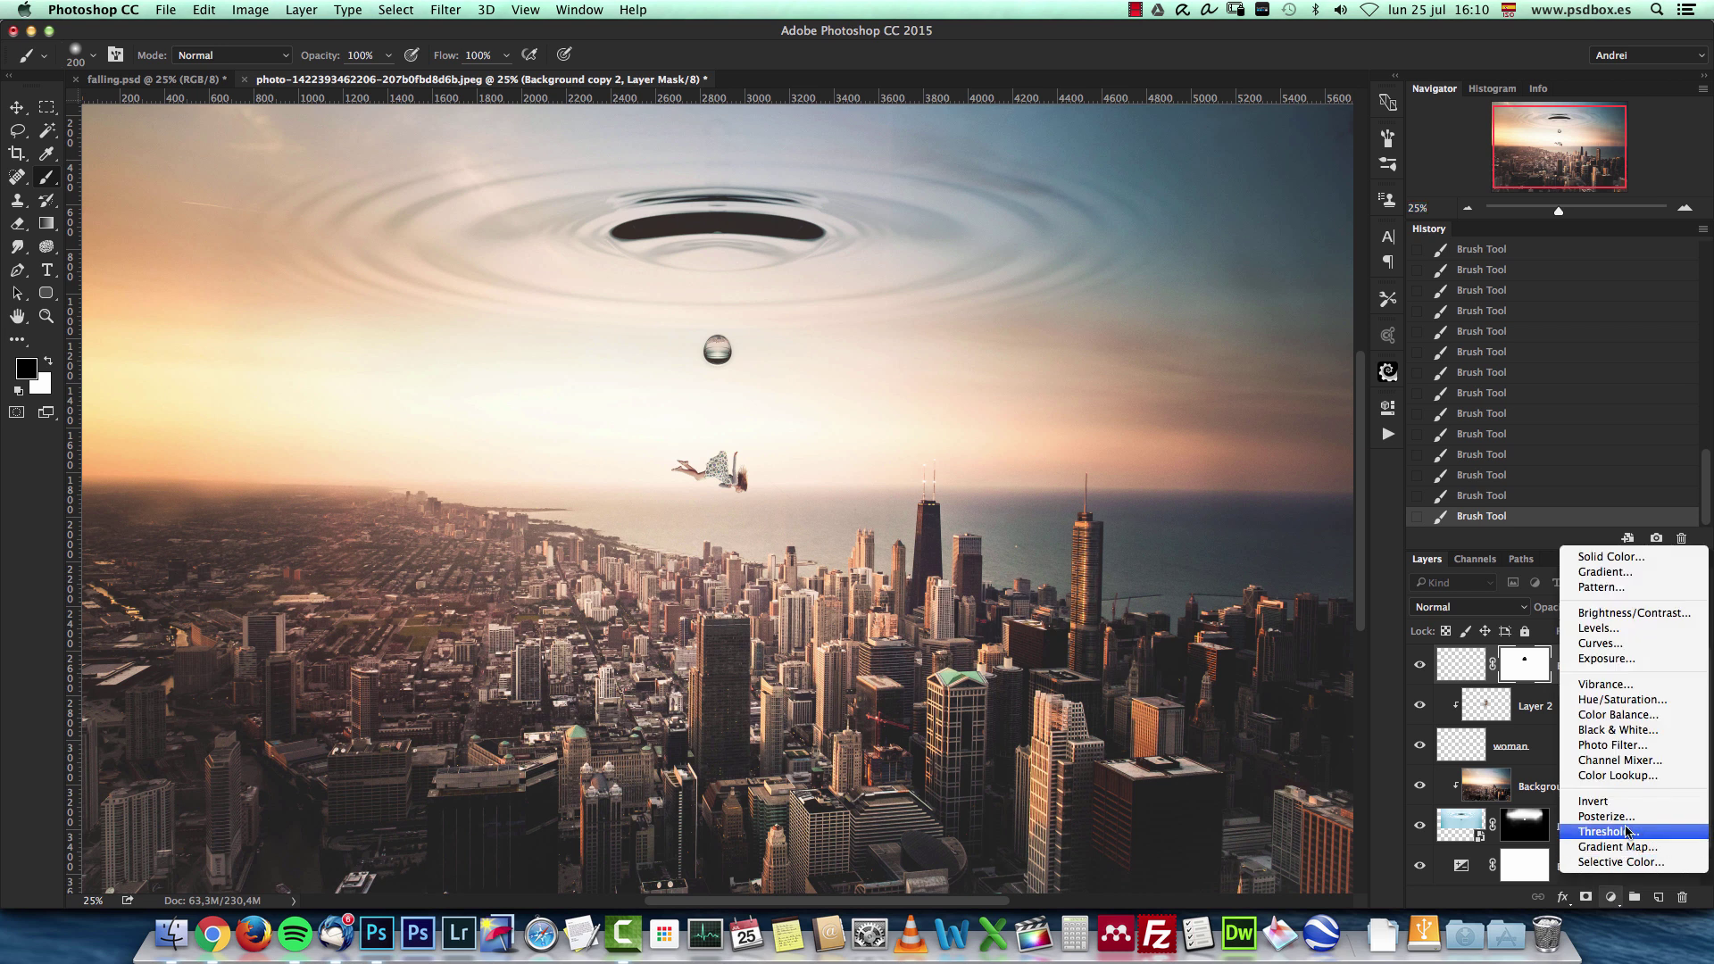
left_click(1580, 853)
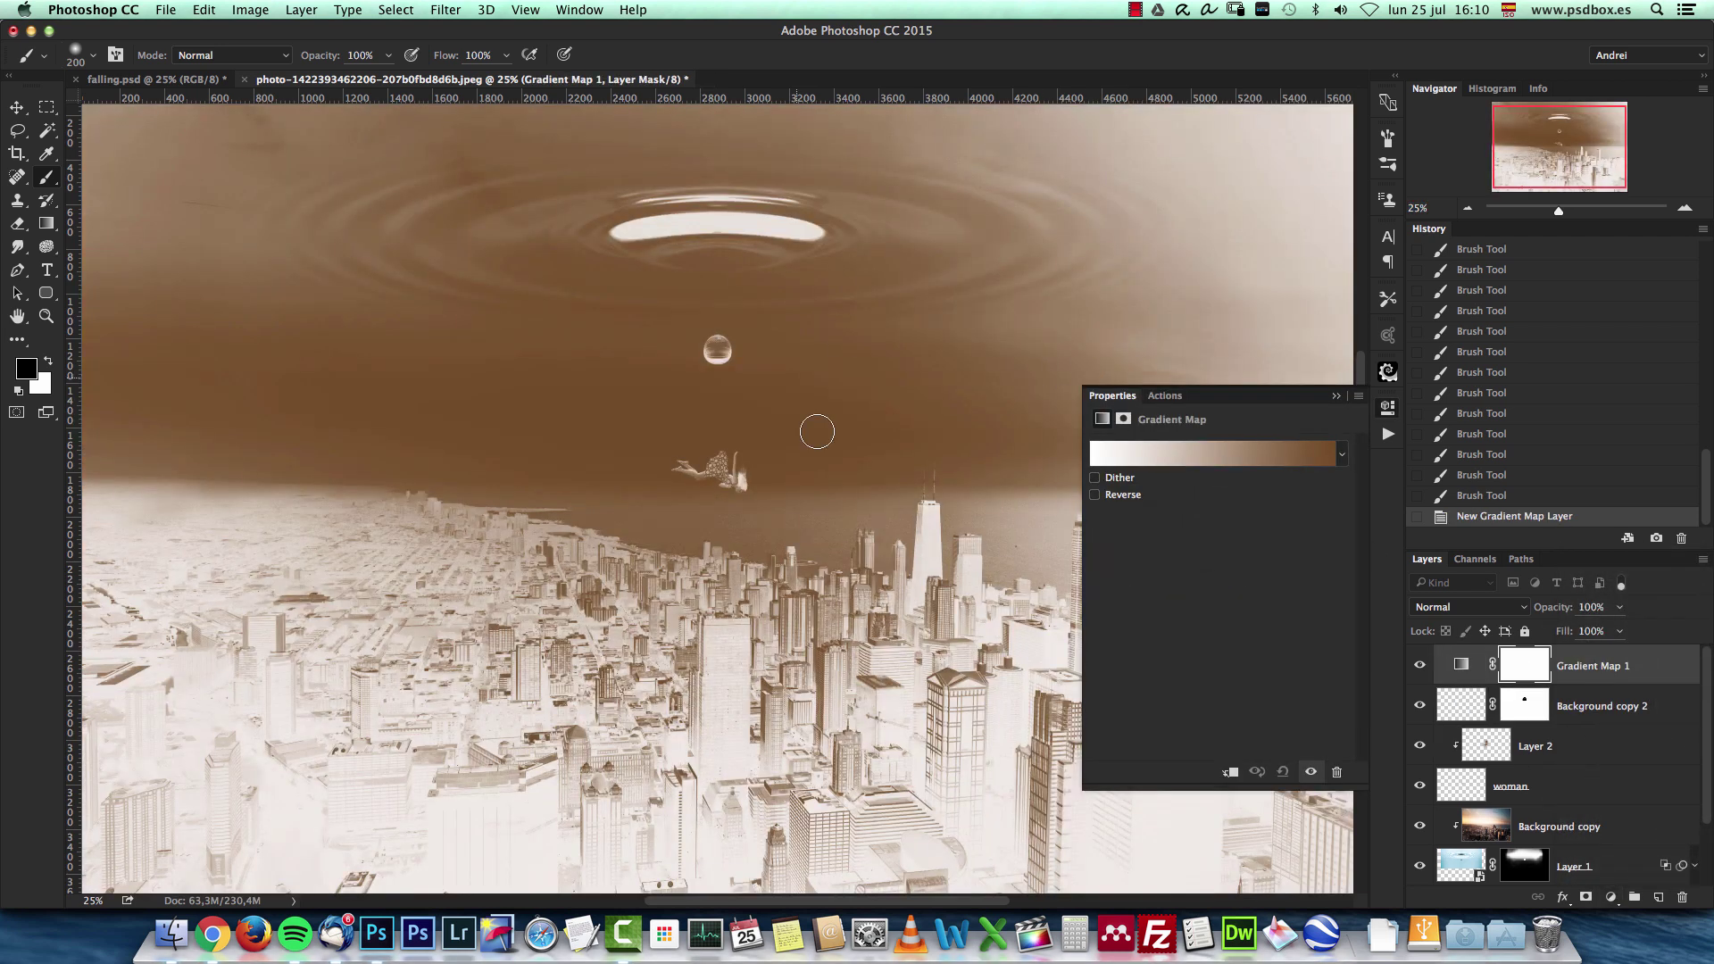
left_click(1226, 459)
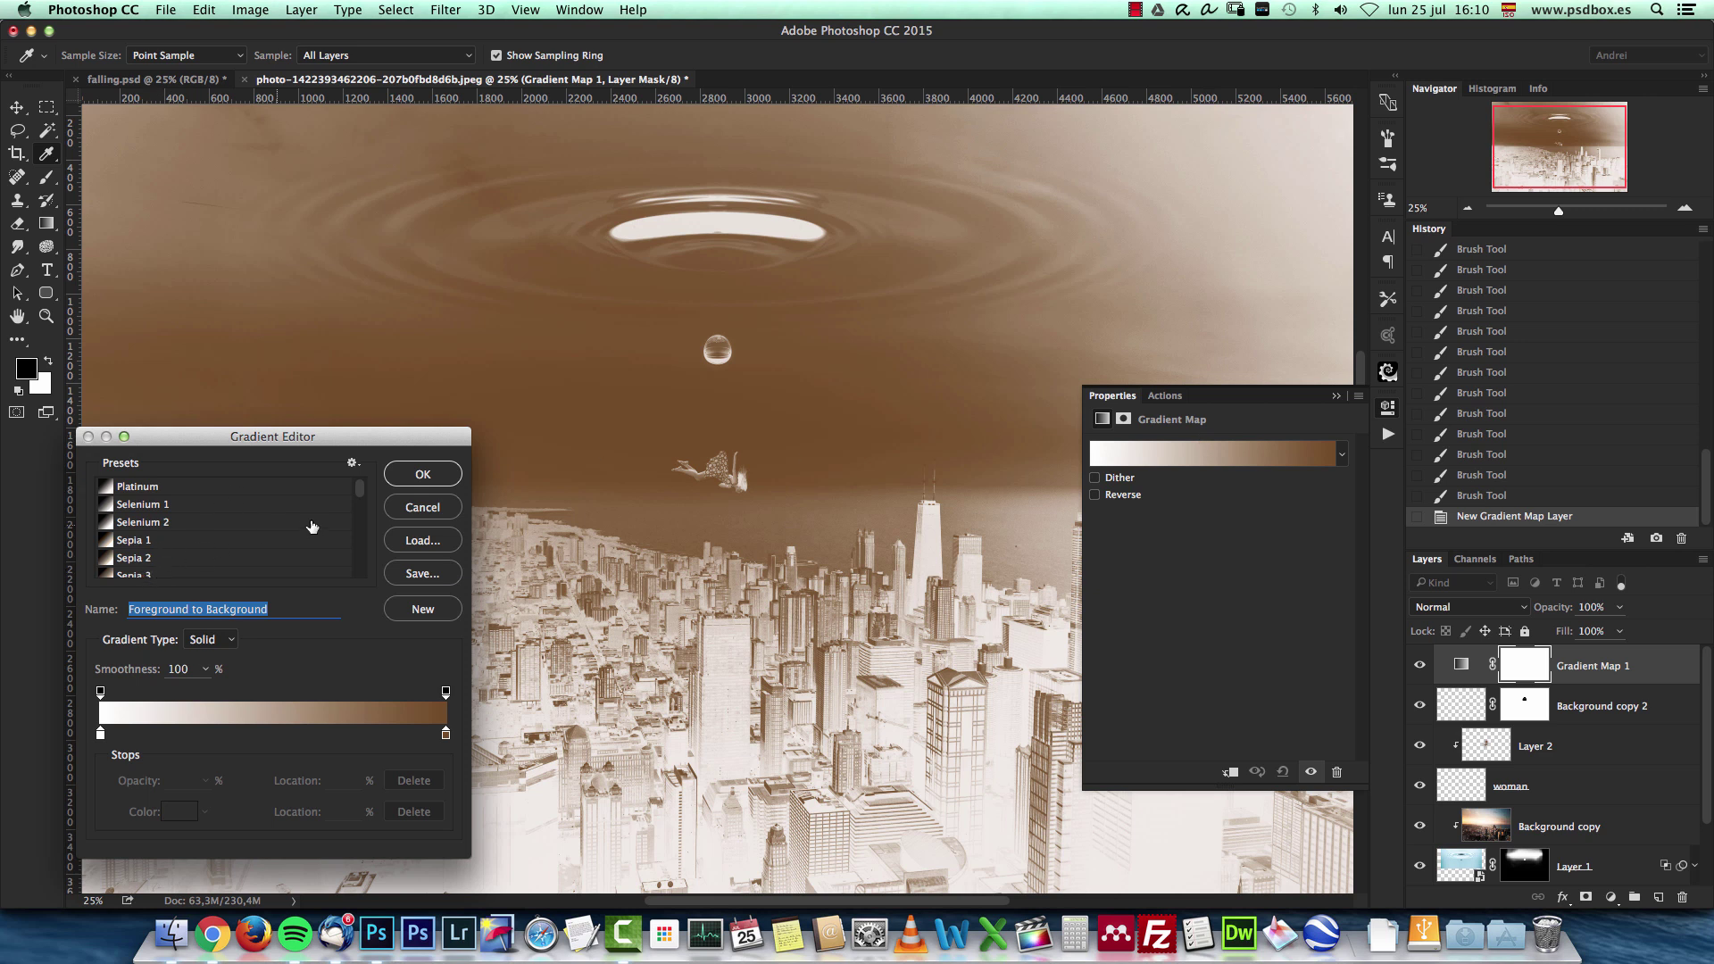
scroll(345, 507, "down", 3)
left_click(134, 563)
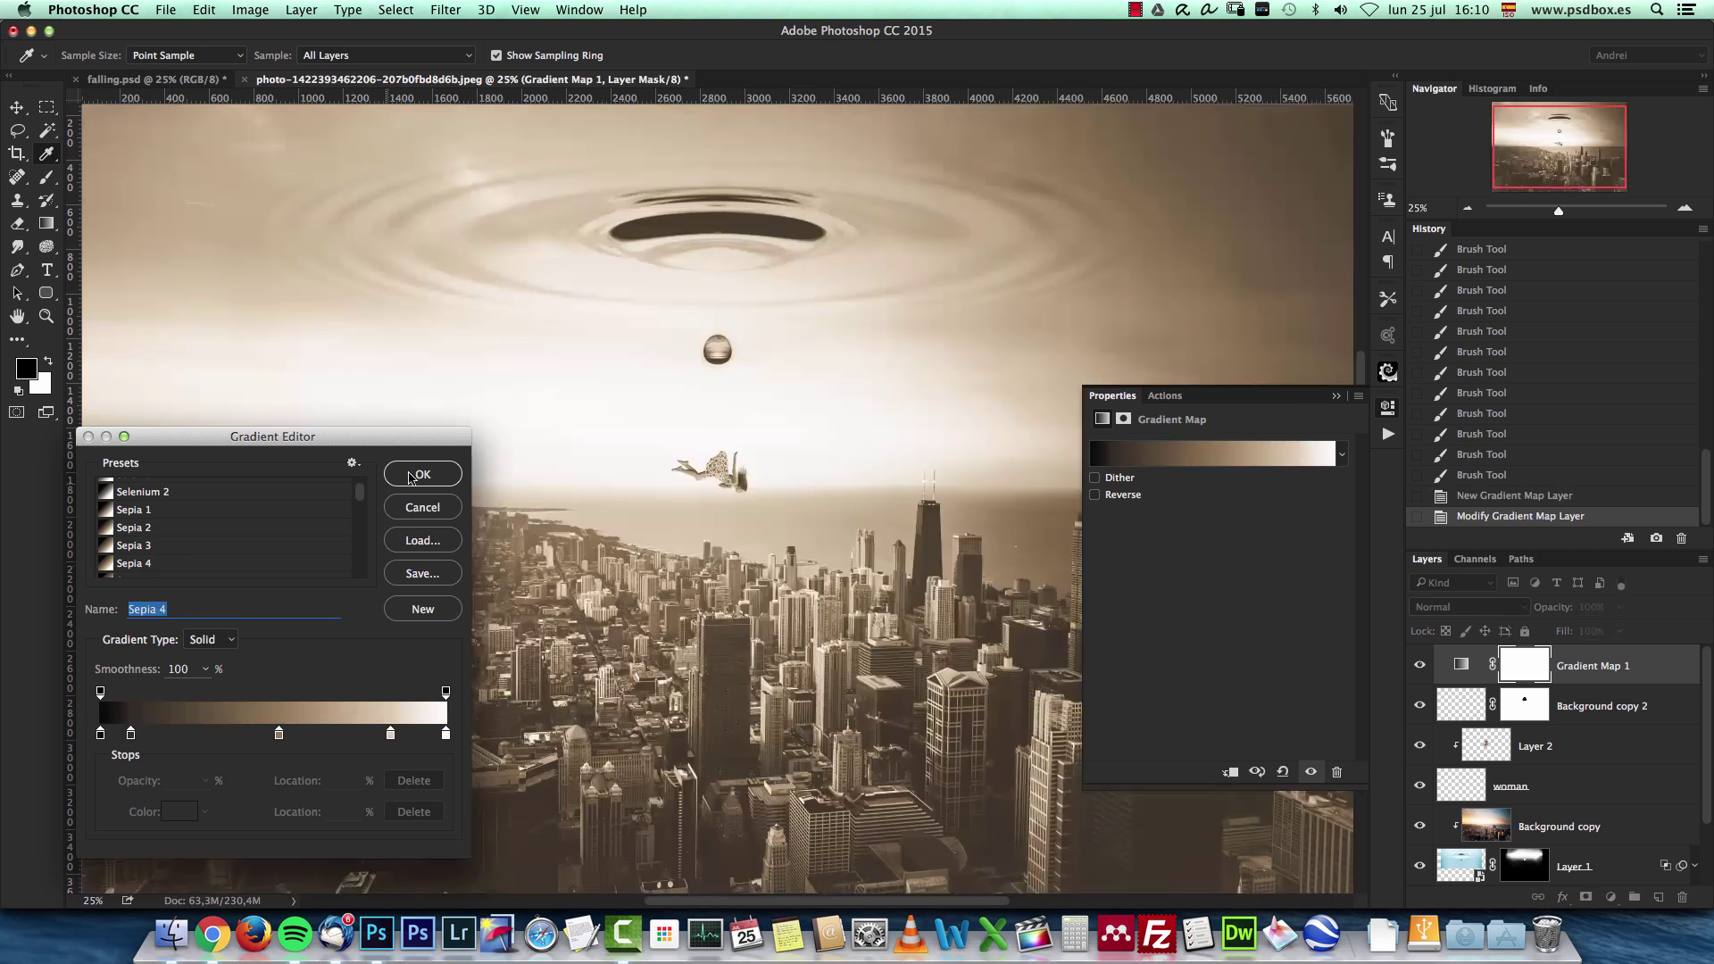
left_click(422, 474)
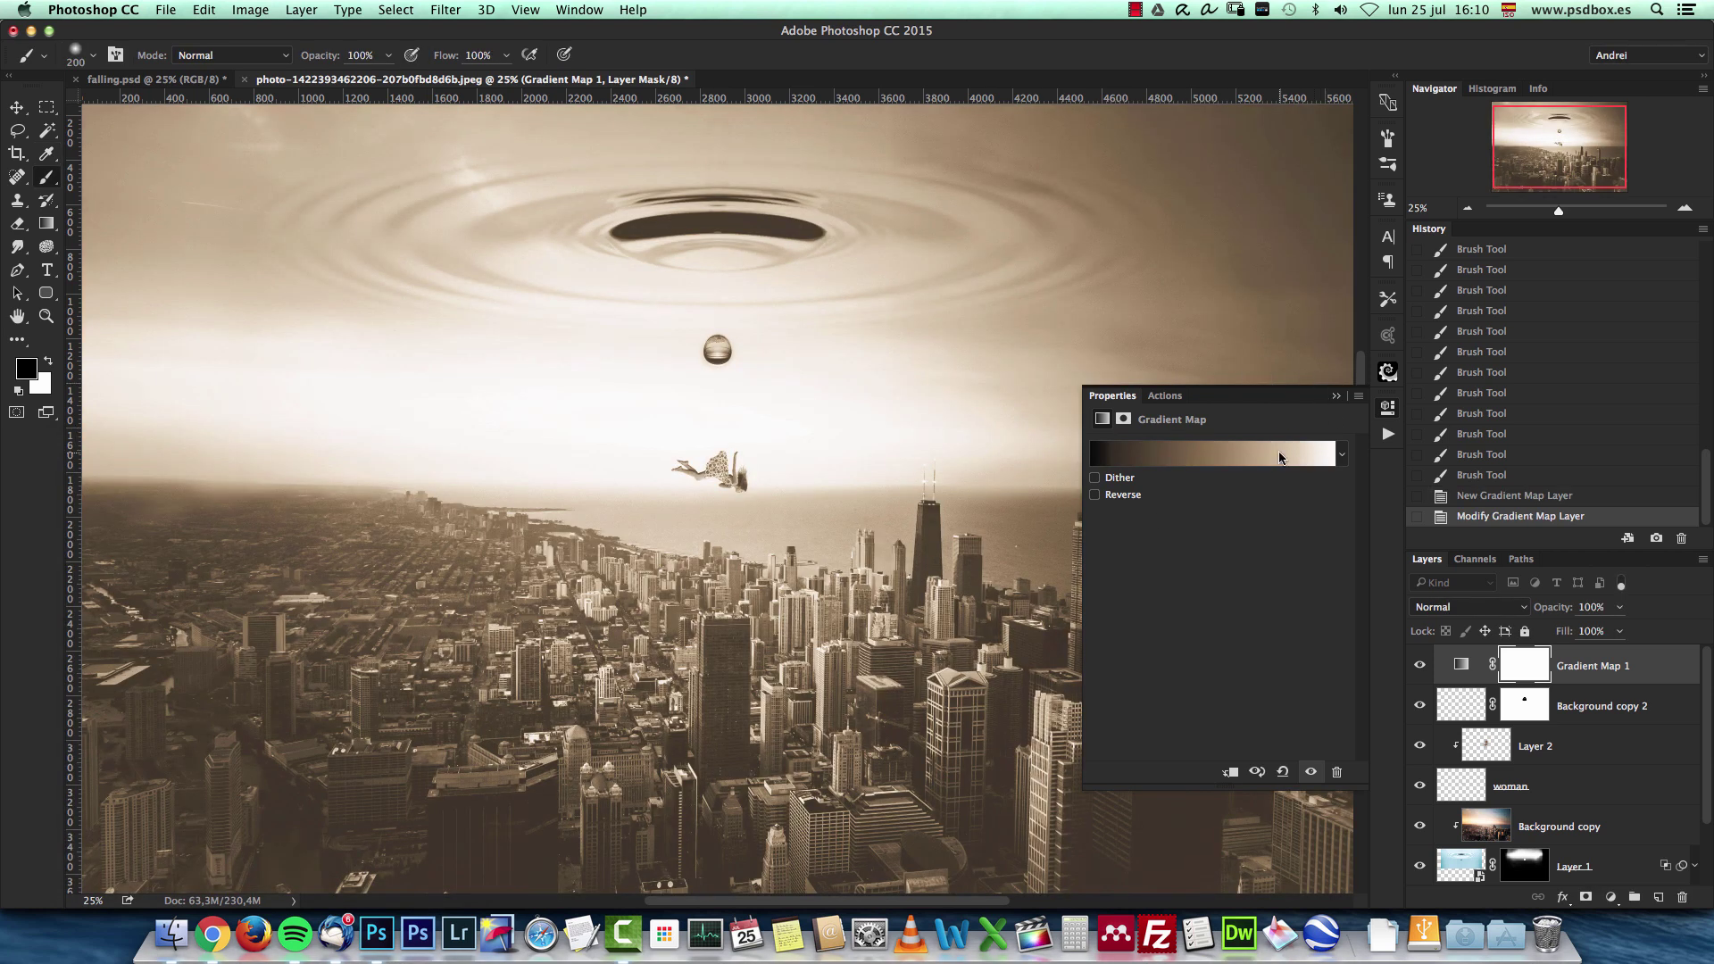
left_click(1336, 397)
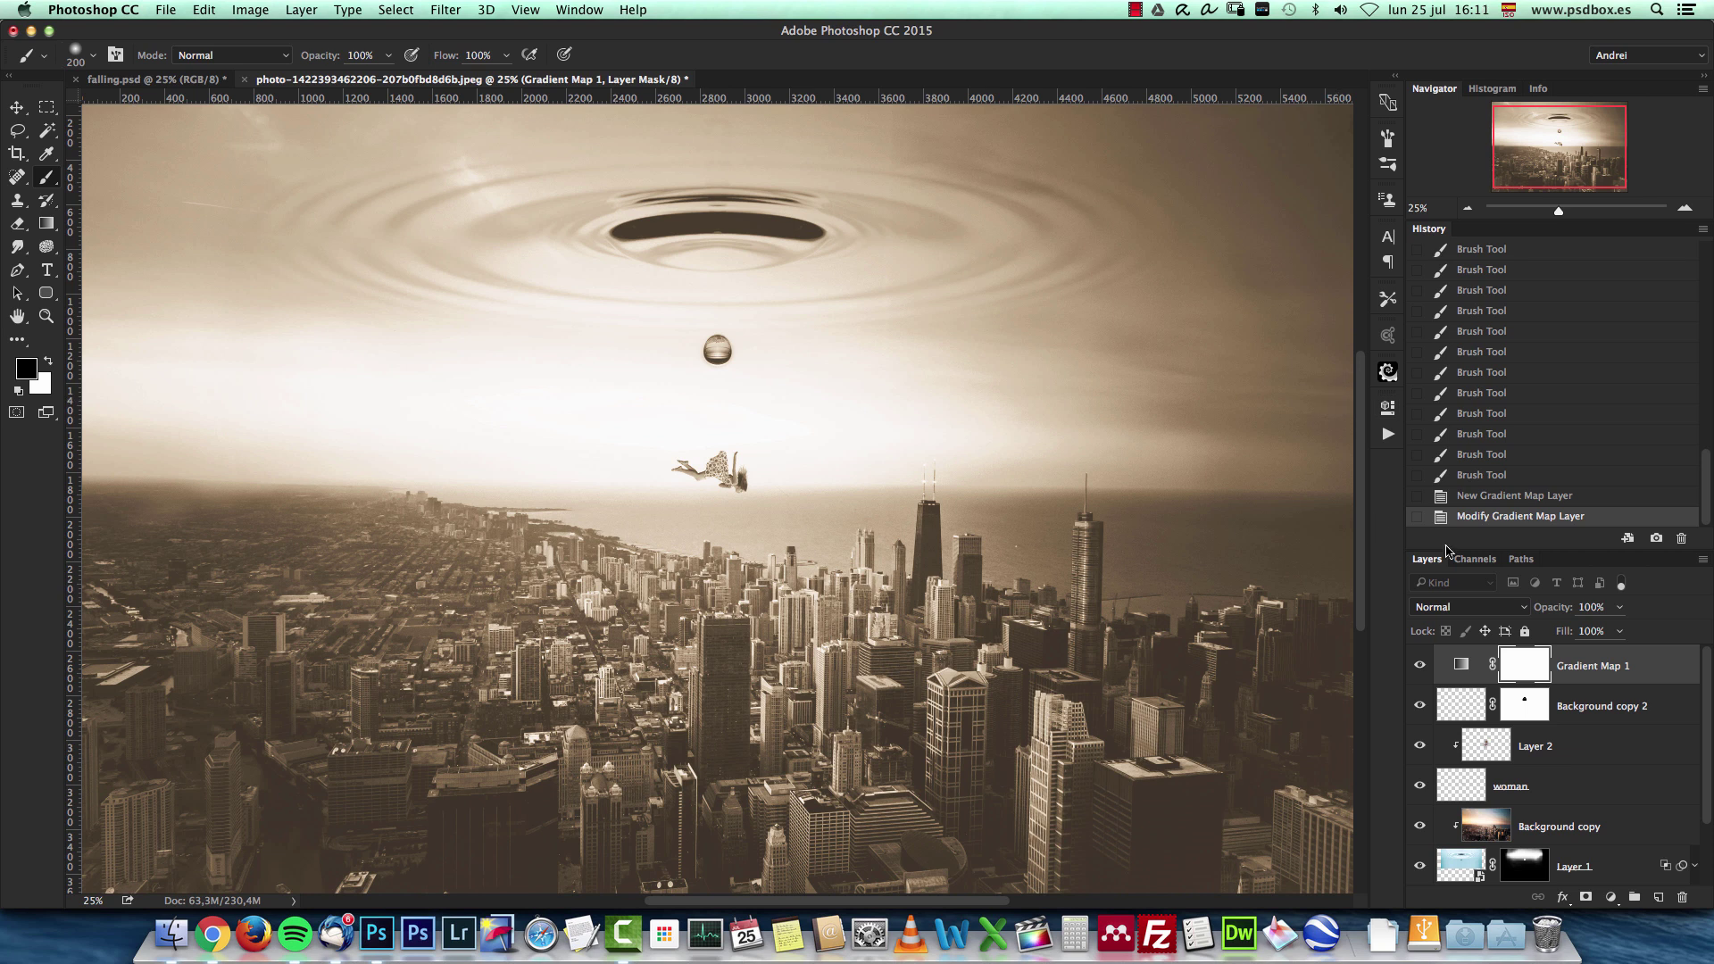
Set the Gradient Map layer's blend mode to Hue and its opacity to 20%.
left_click(1442, 612)
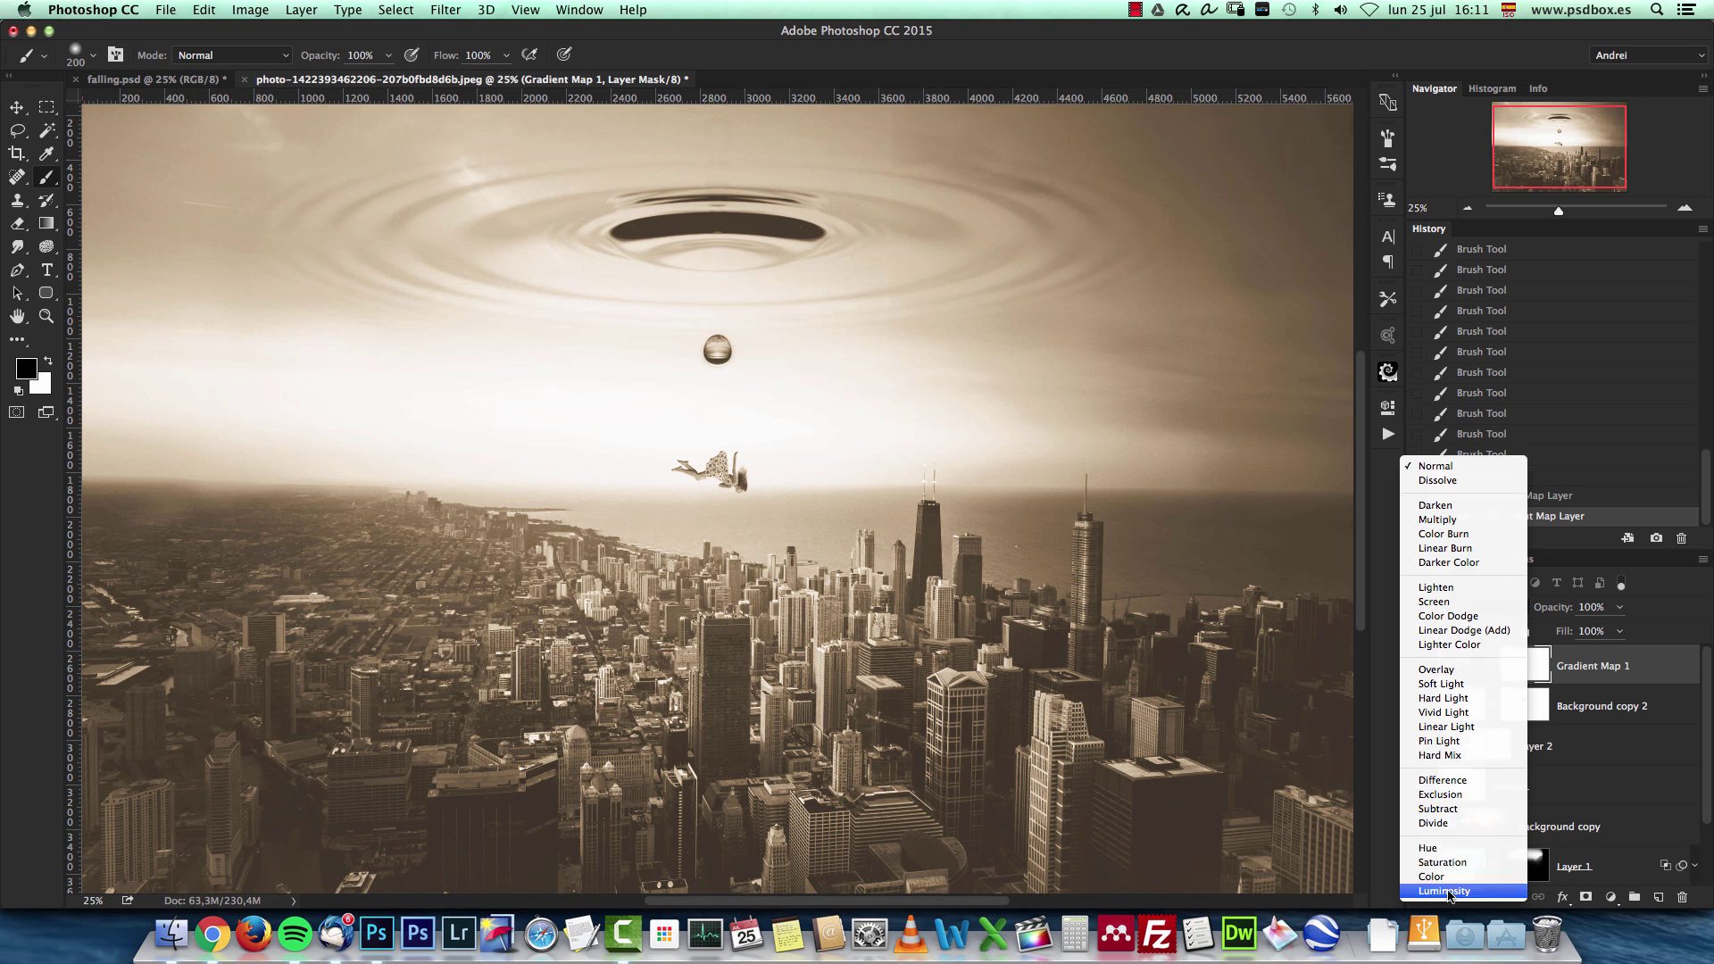
left_click(1435, 848)
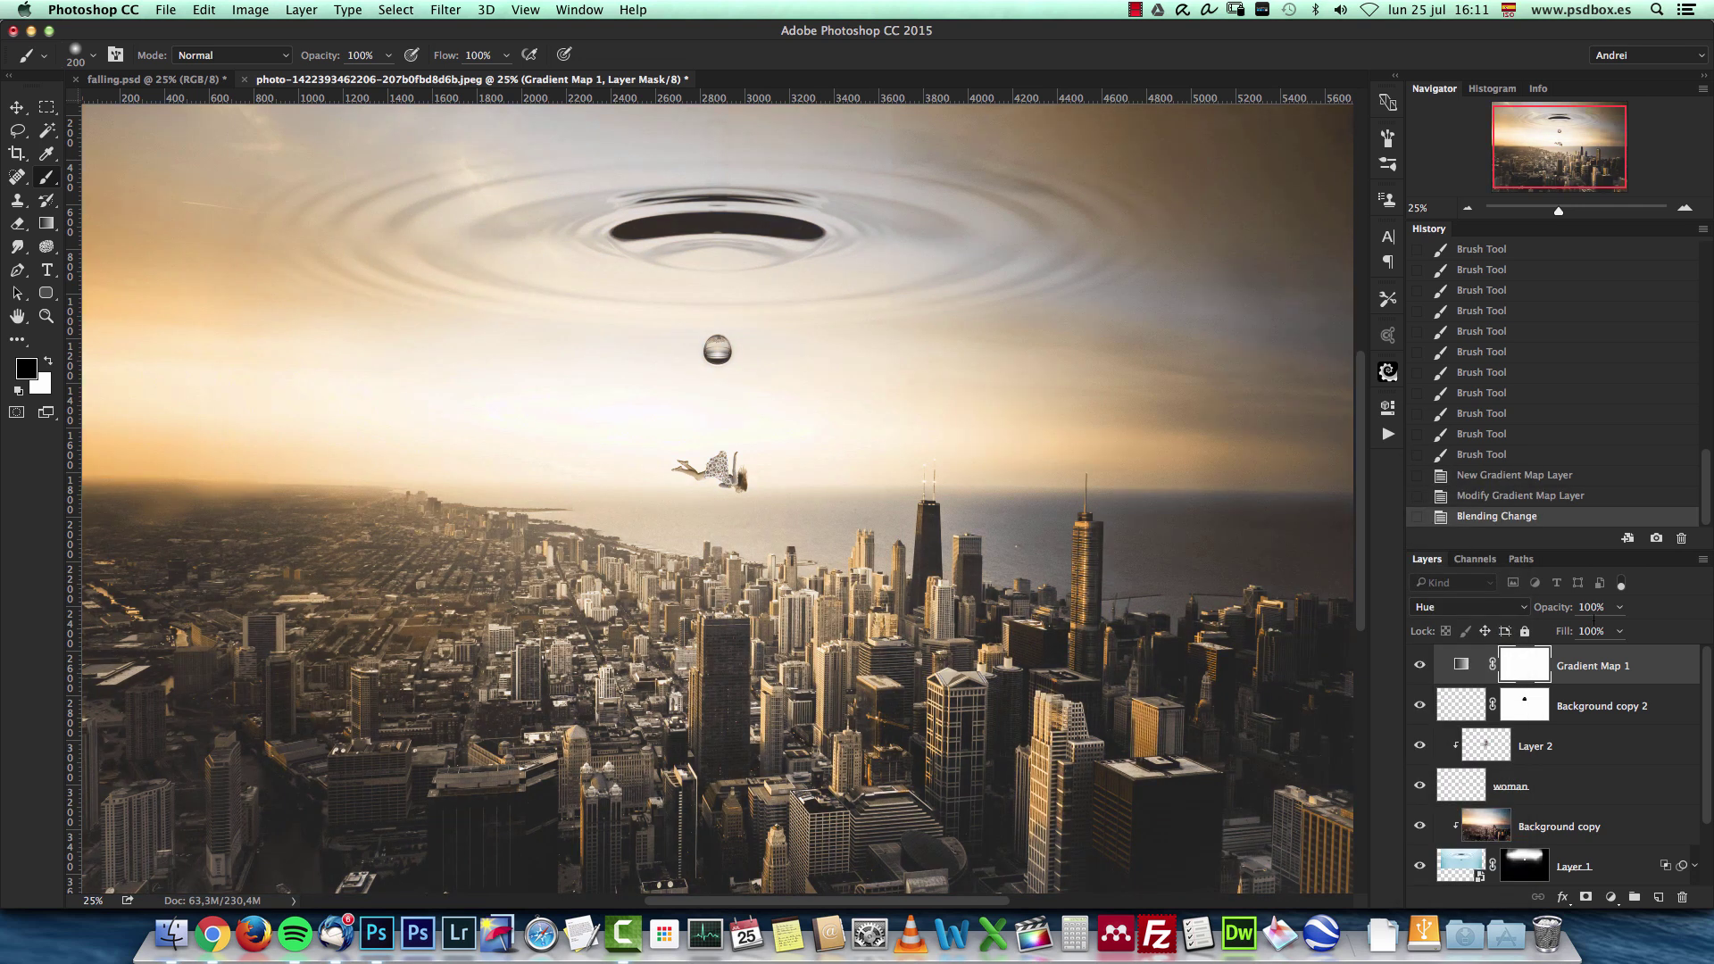
type("20")
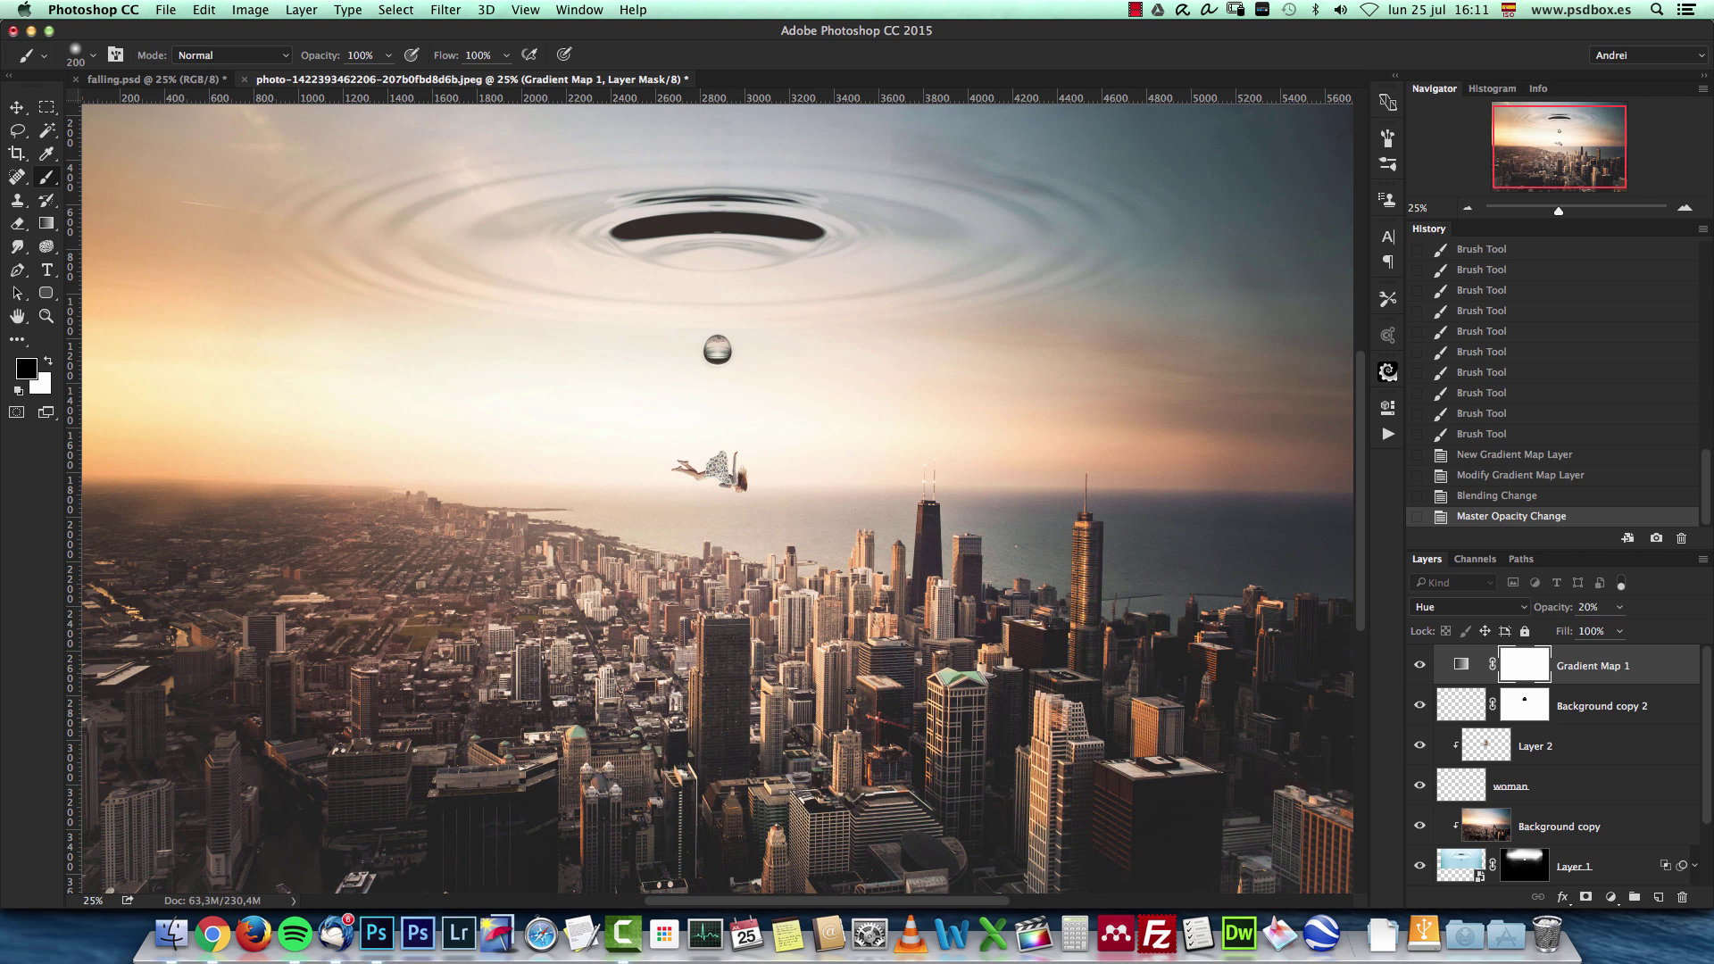
key("Return")
Add a Color Lookup adjustment layer with the Candlelight.CUBE 3D LUT and set its opacity to 10%.
left_click(1610, 897)
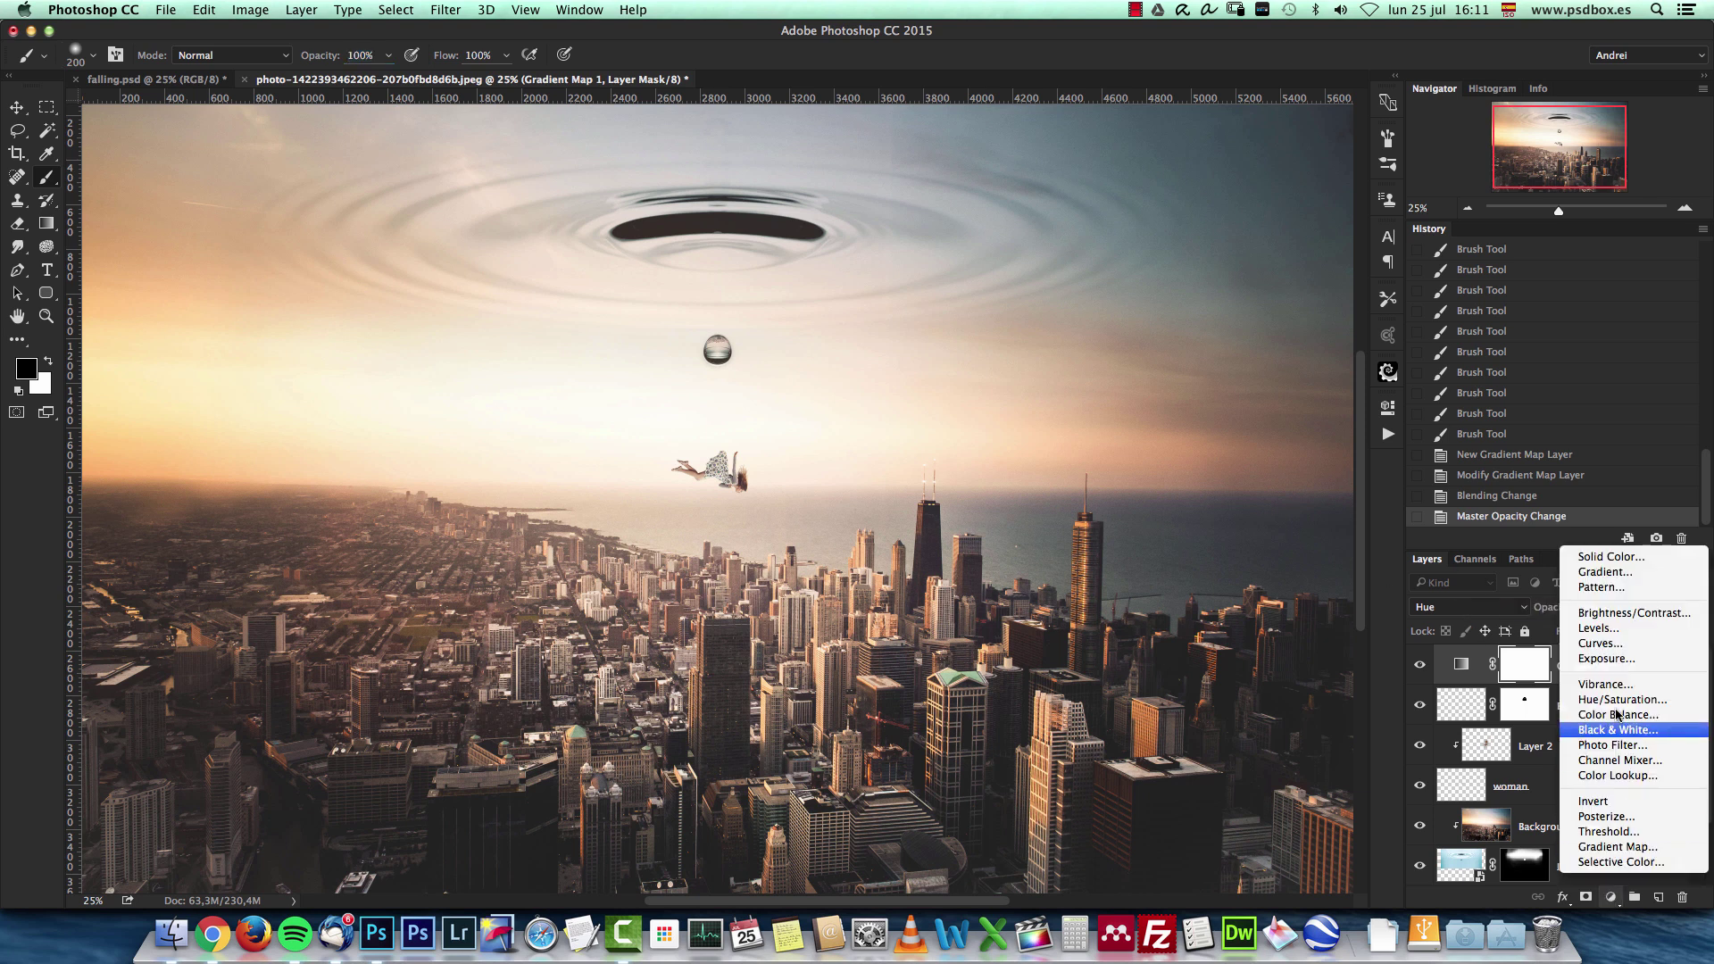
left_click(1631, 774)
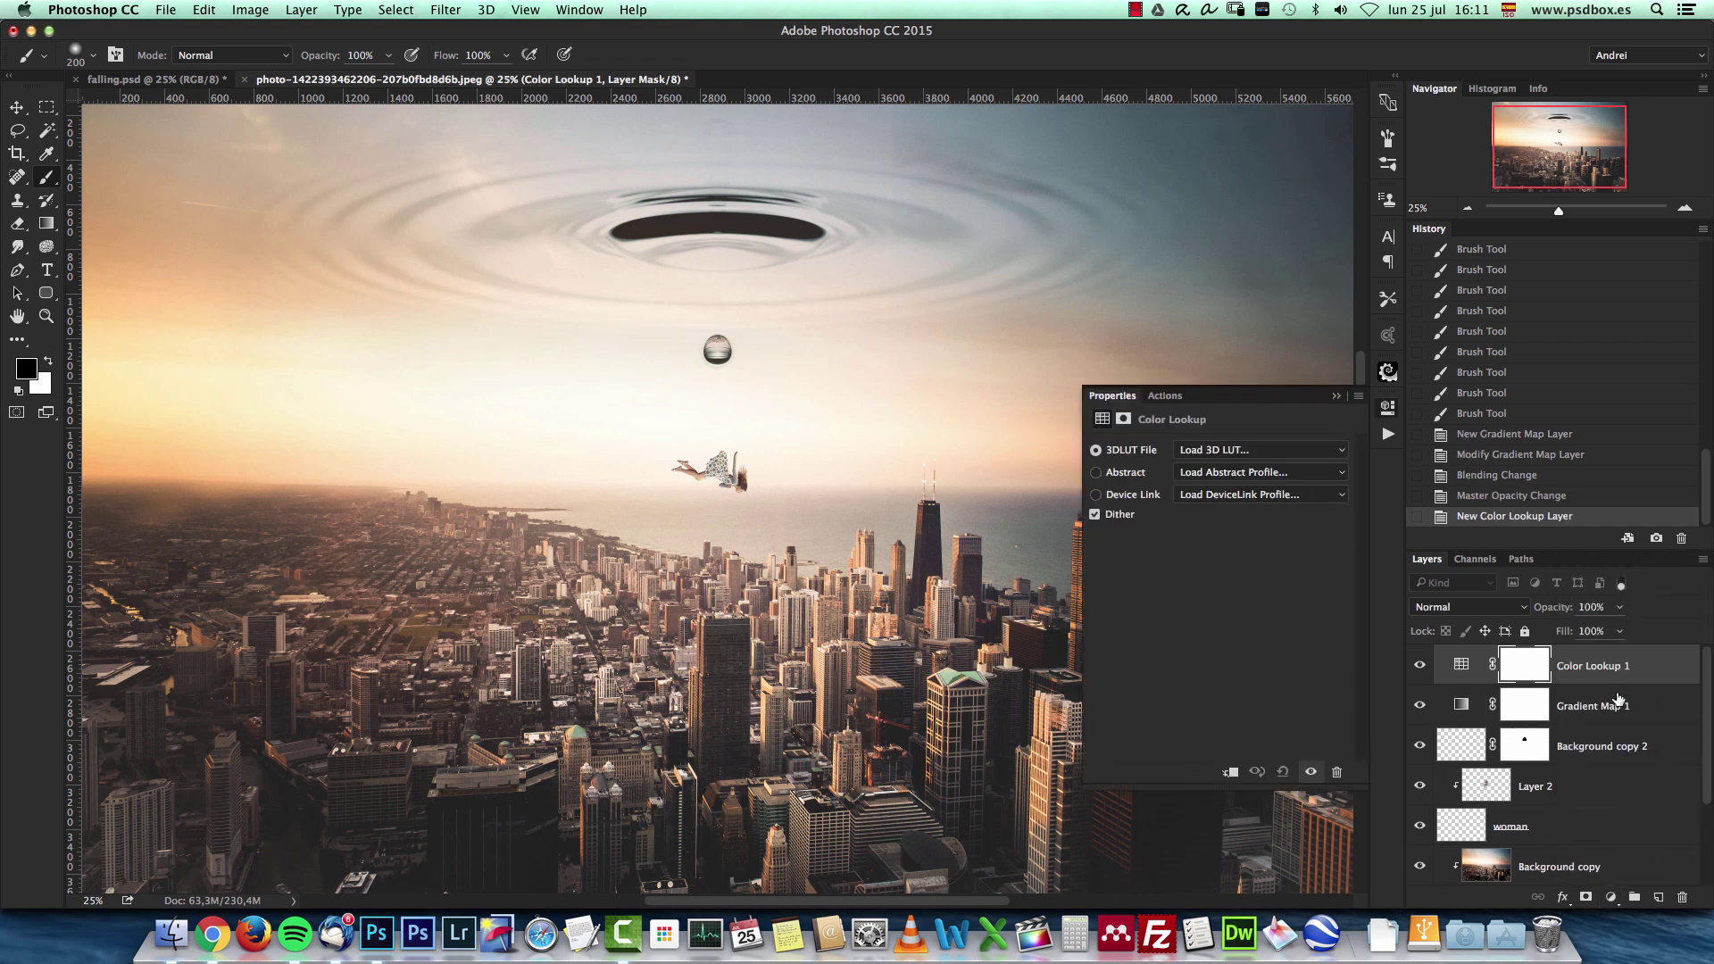
left_click(1242, 453)
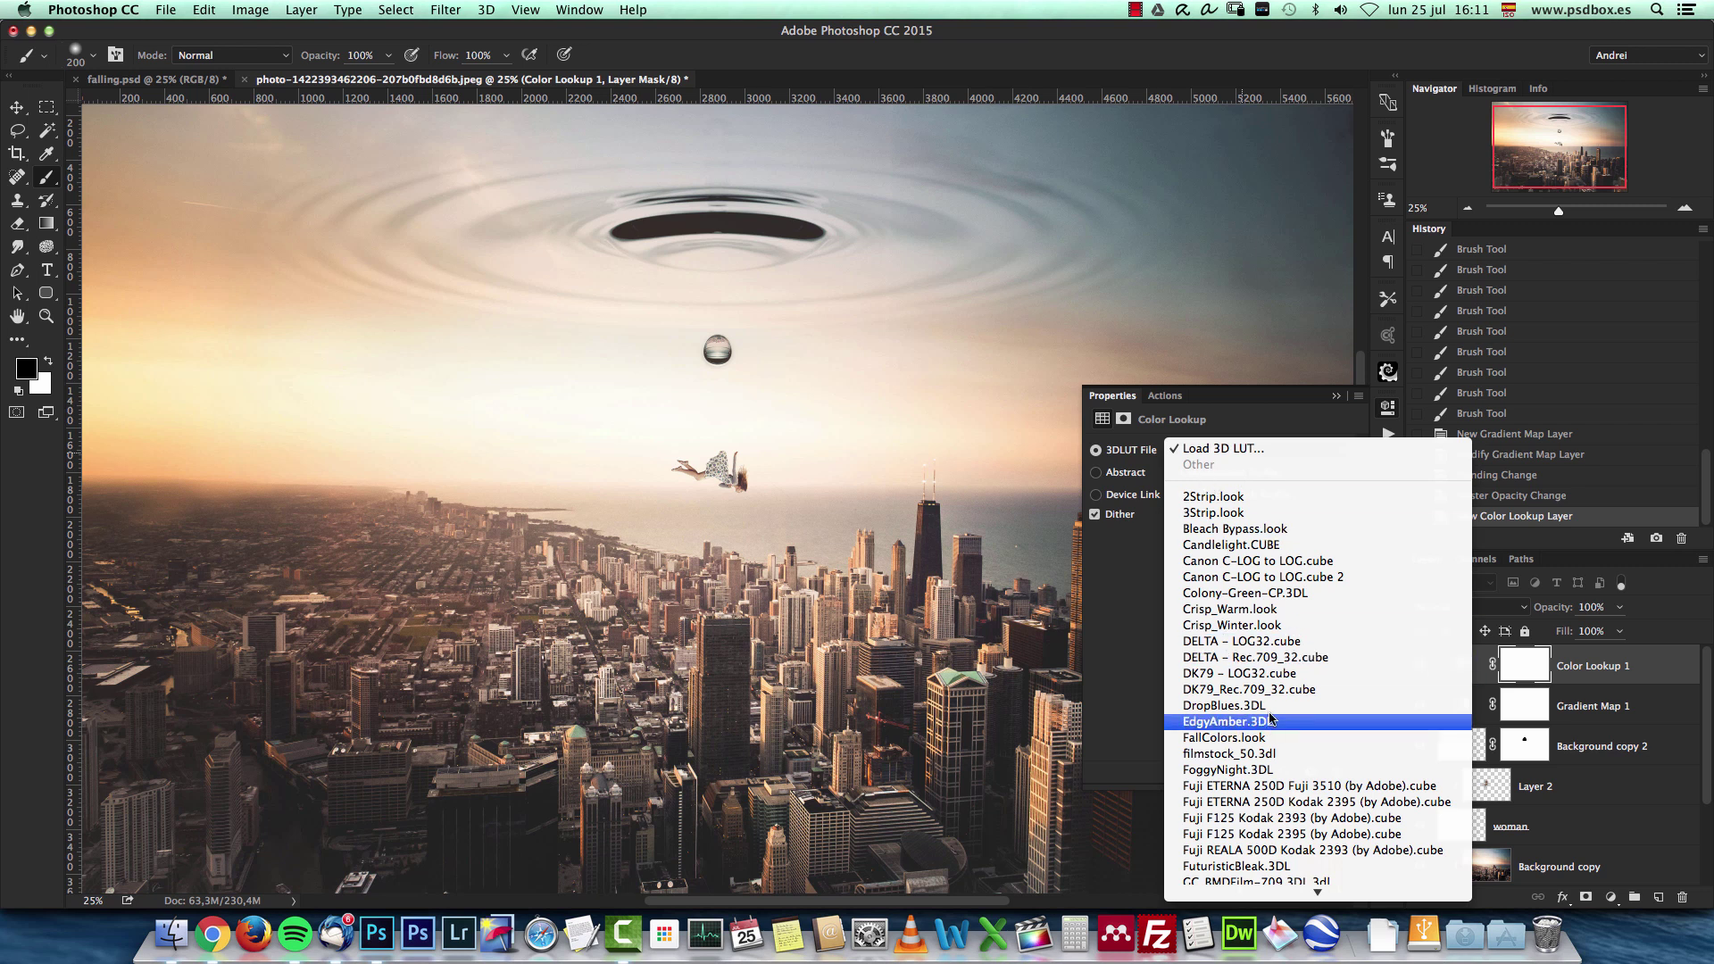
left_click(1269, 544)
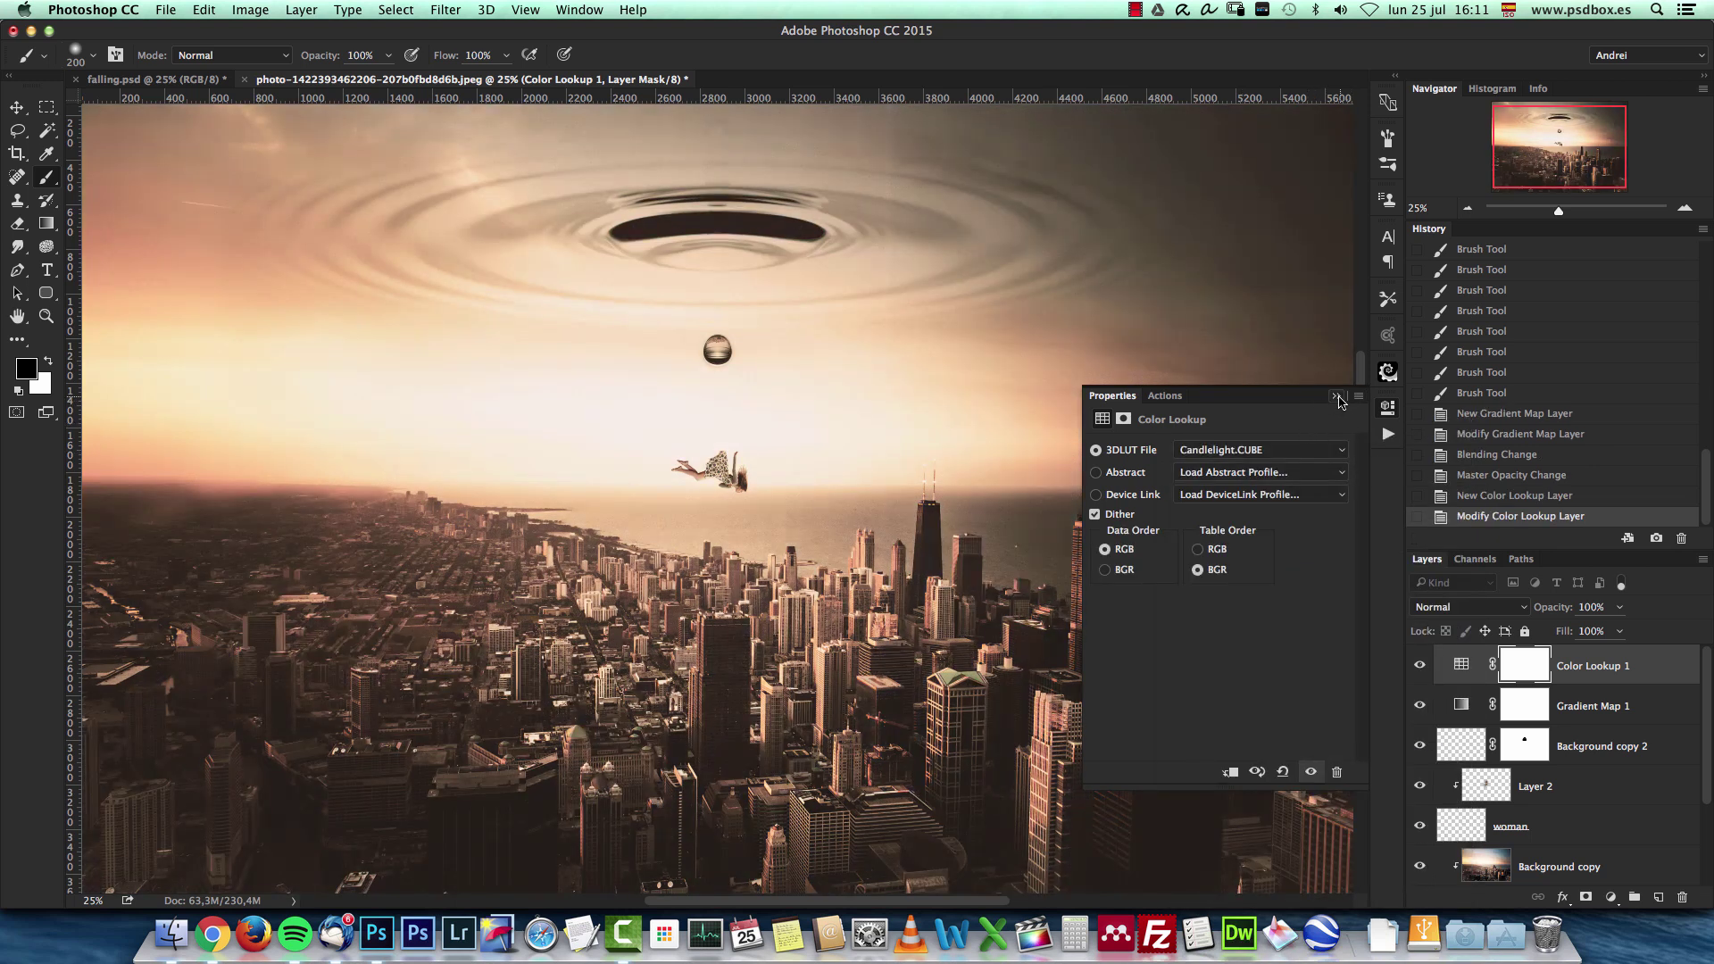
left_click(1336, 398)
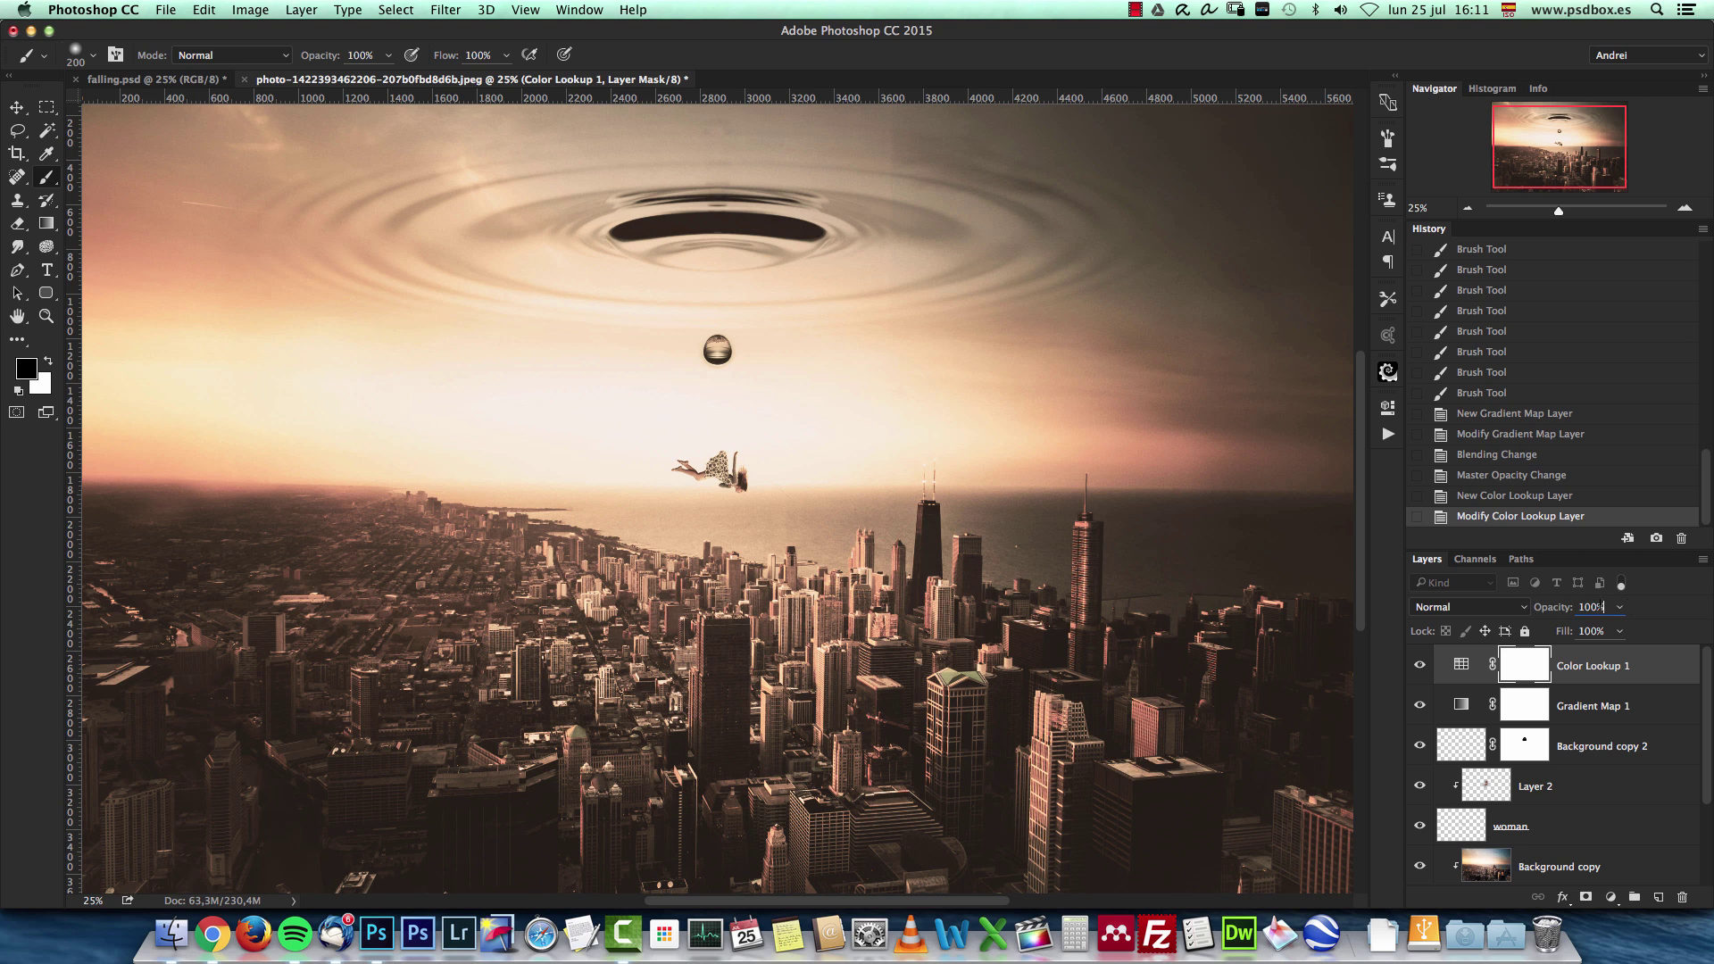
type("1")
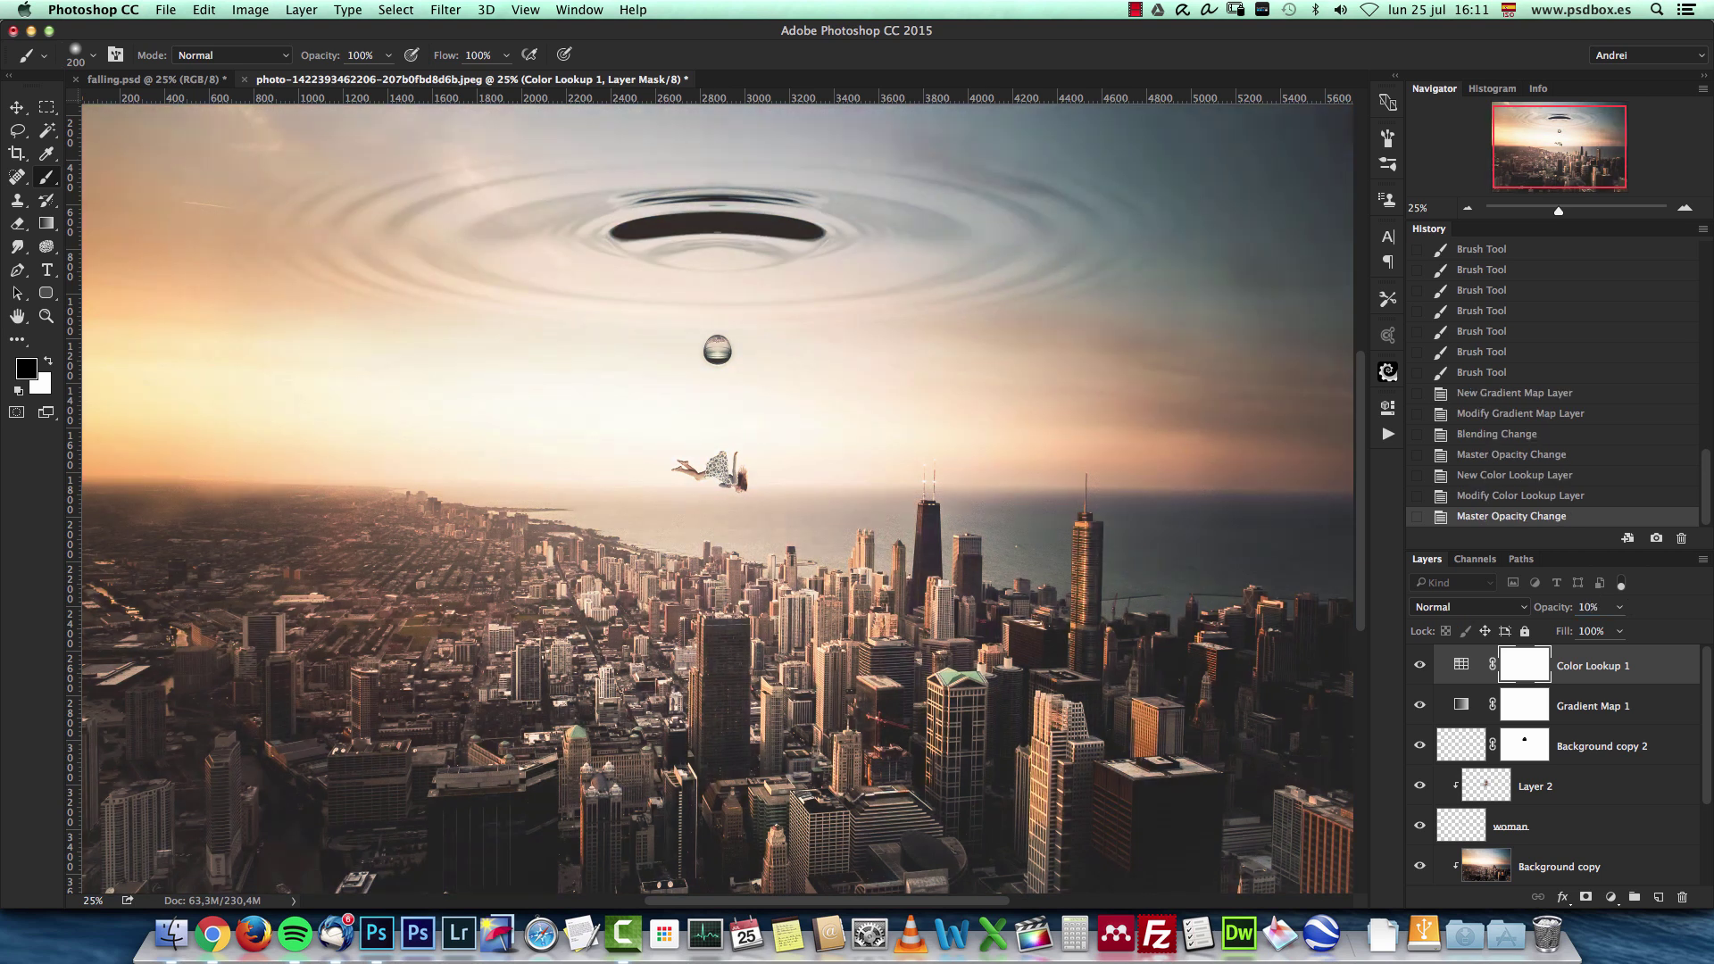
Add a Curves adjustment layer, raise the Blue channel's black point, set its white point output to 231, and compare before and after.
left_click(1451, 609)
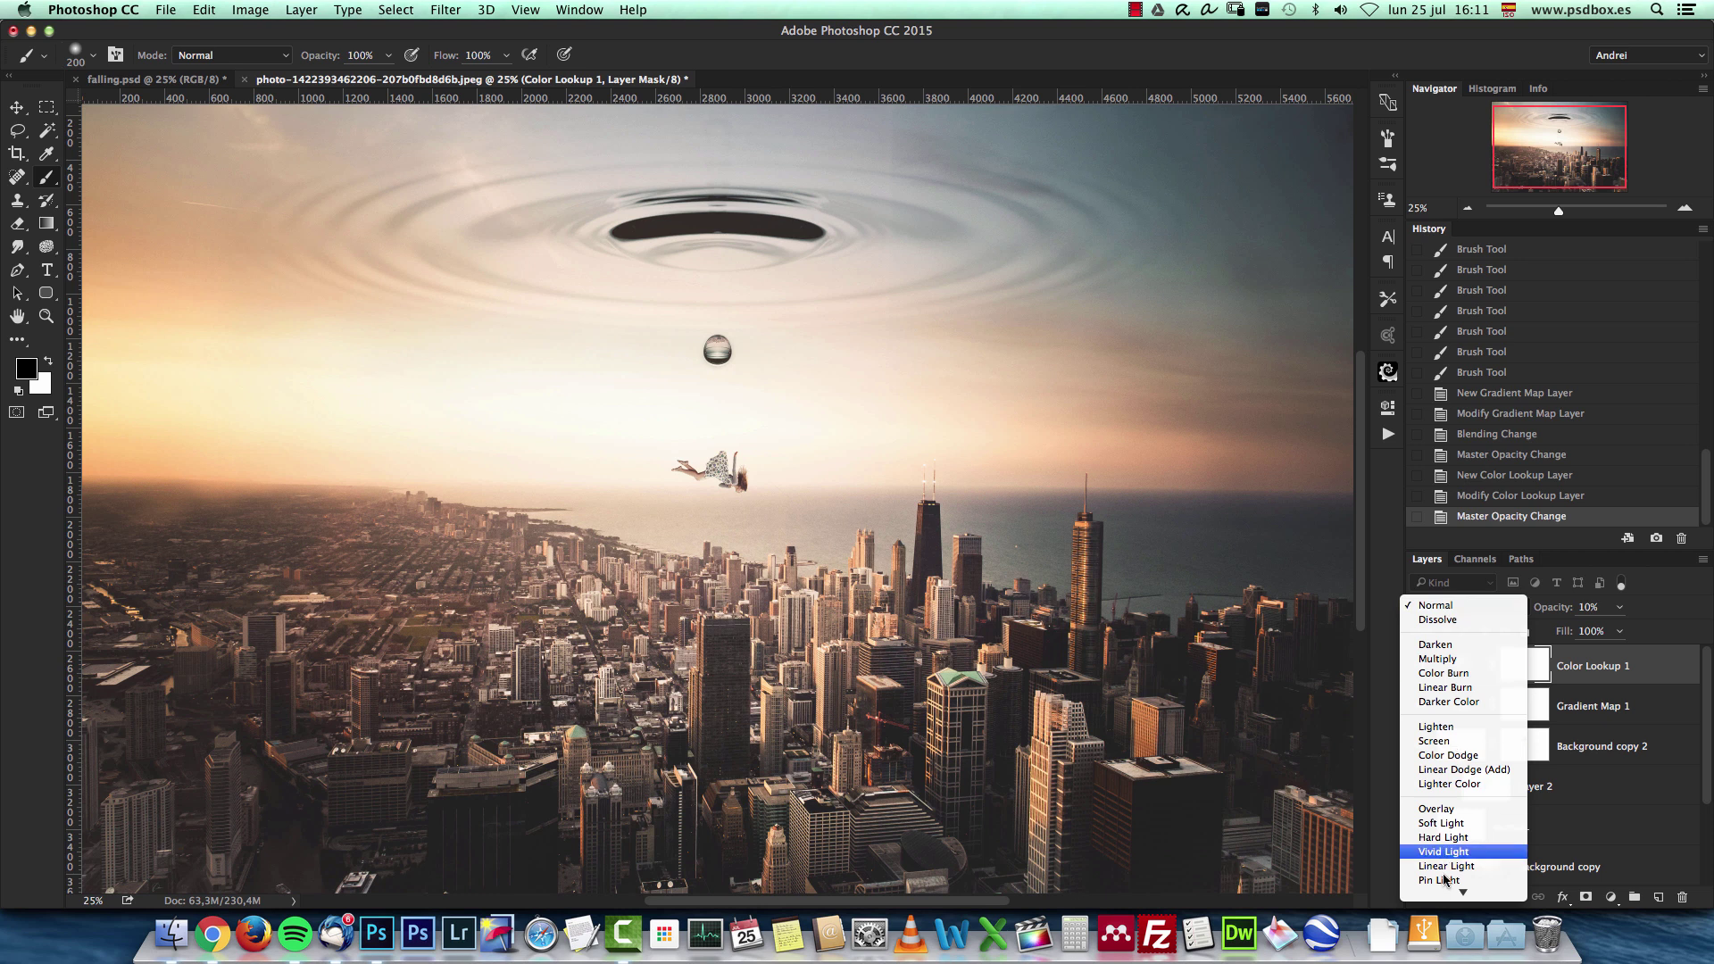
left_click(1464, 607)
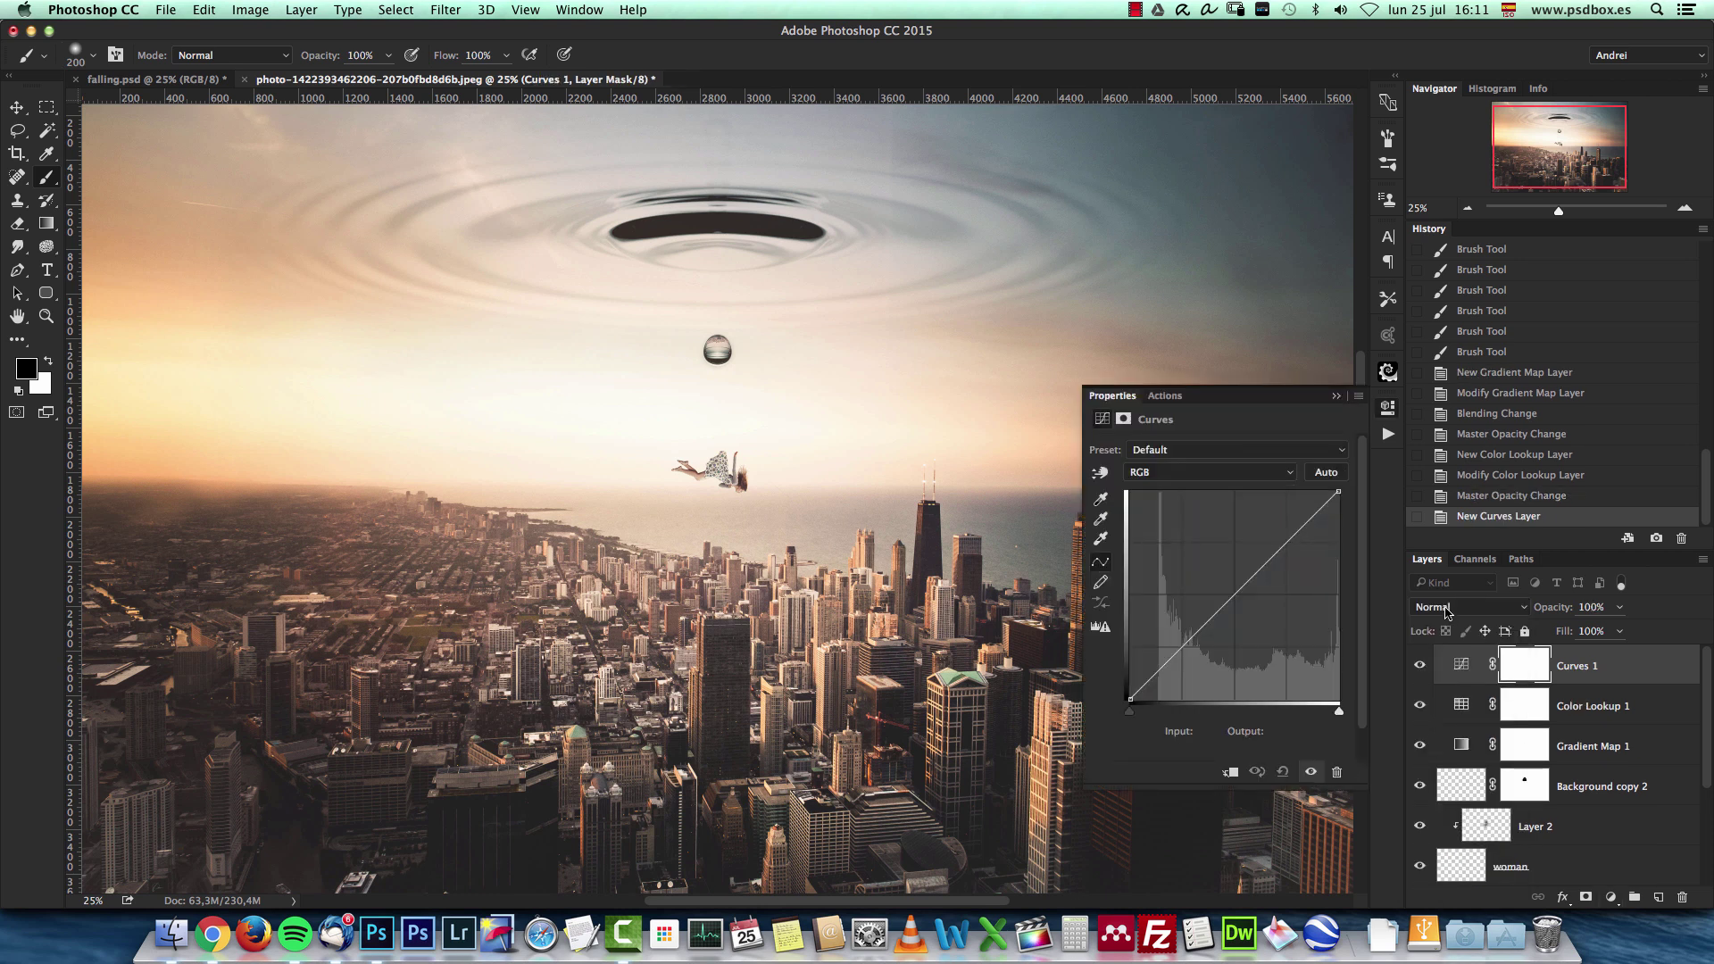
left_click(1209, 473)
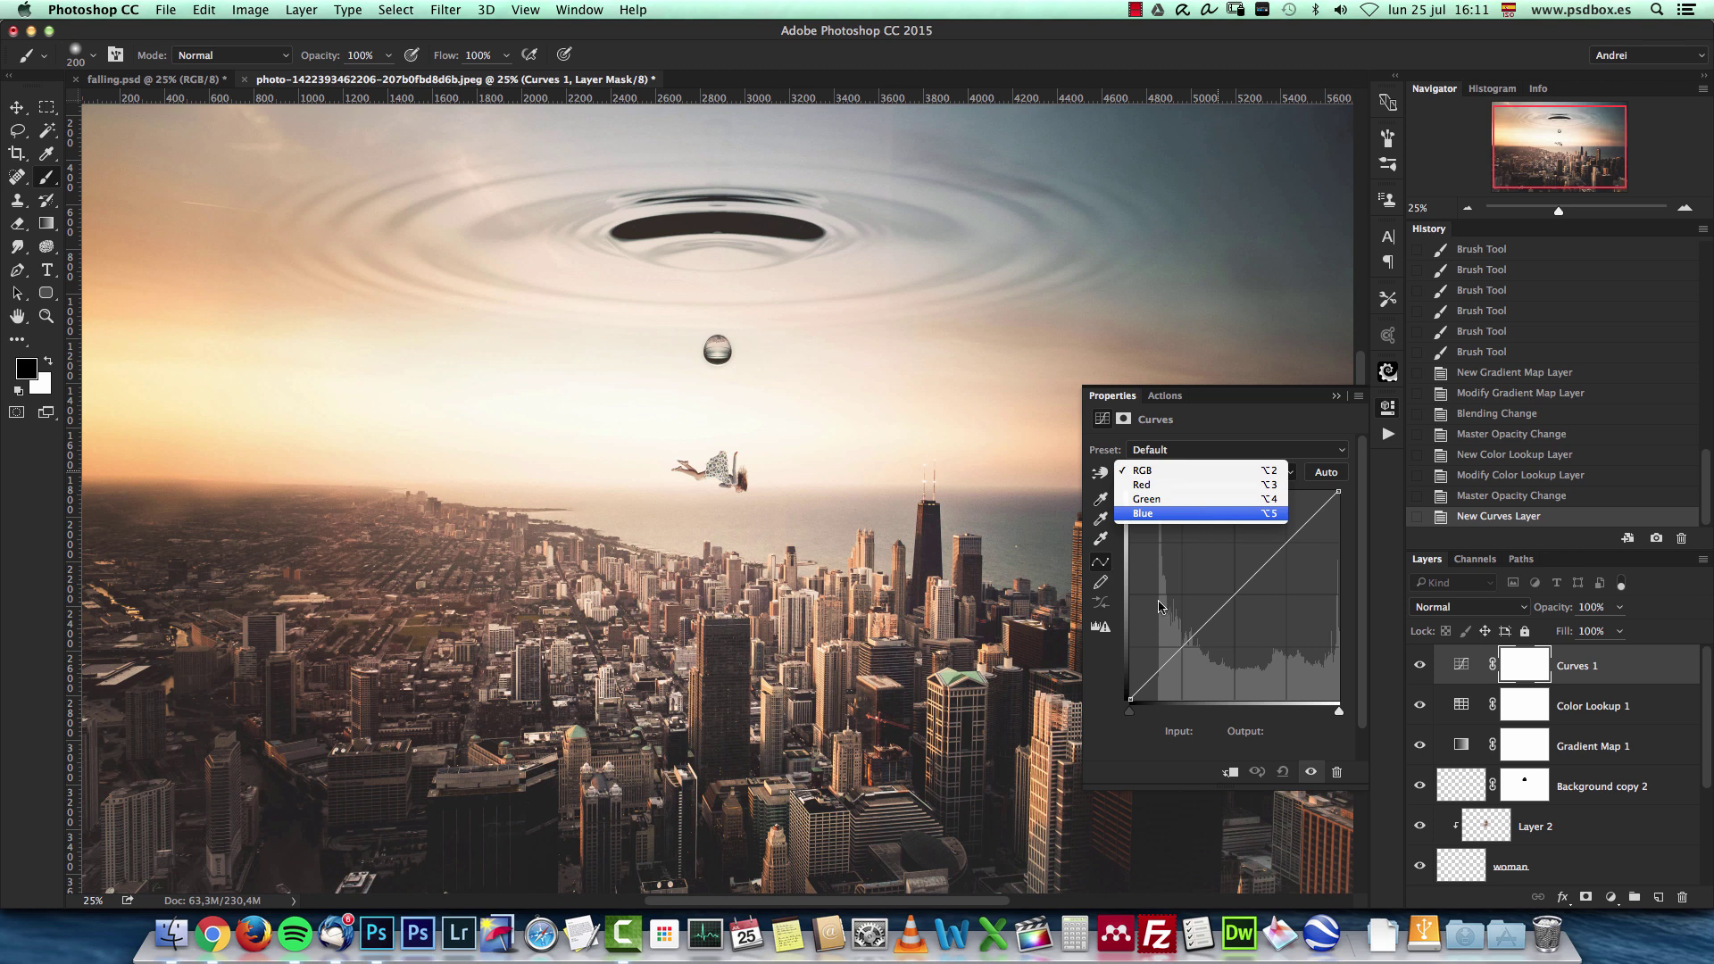
left_click(1205, 528)
left_click_drag(1120, 693, 1213, 631)
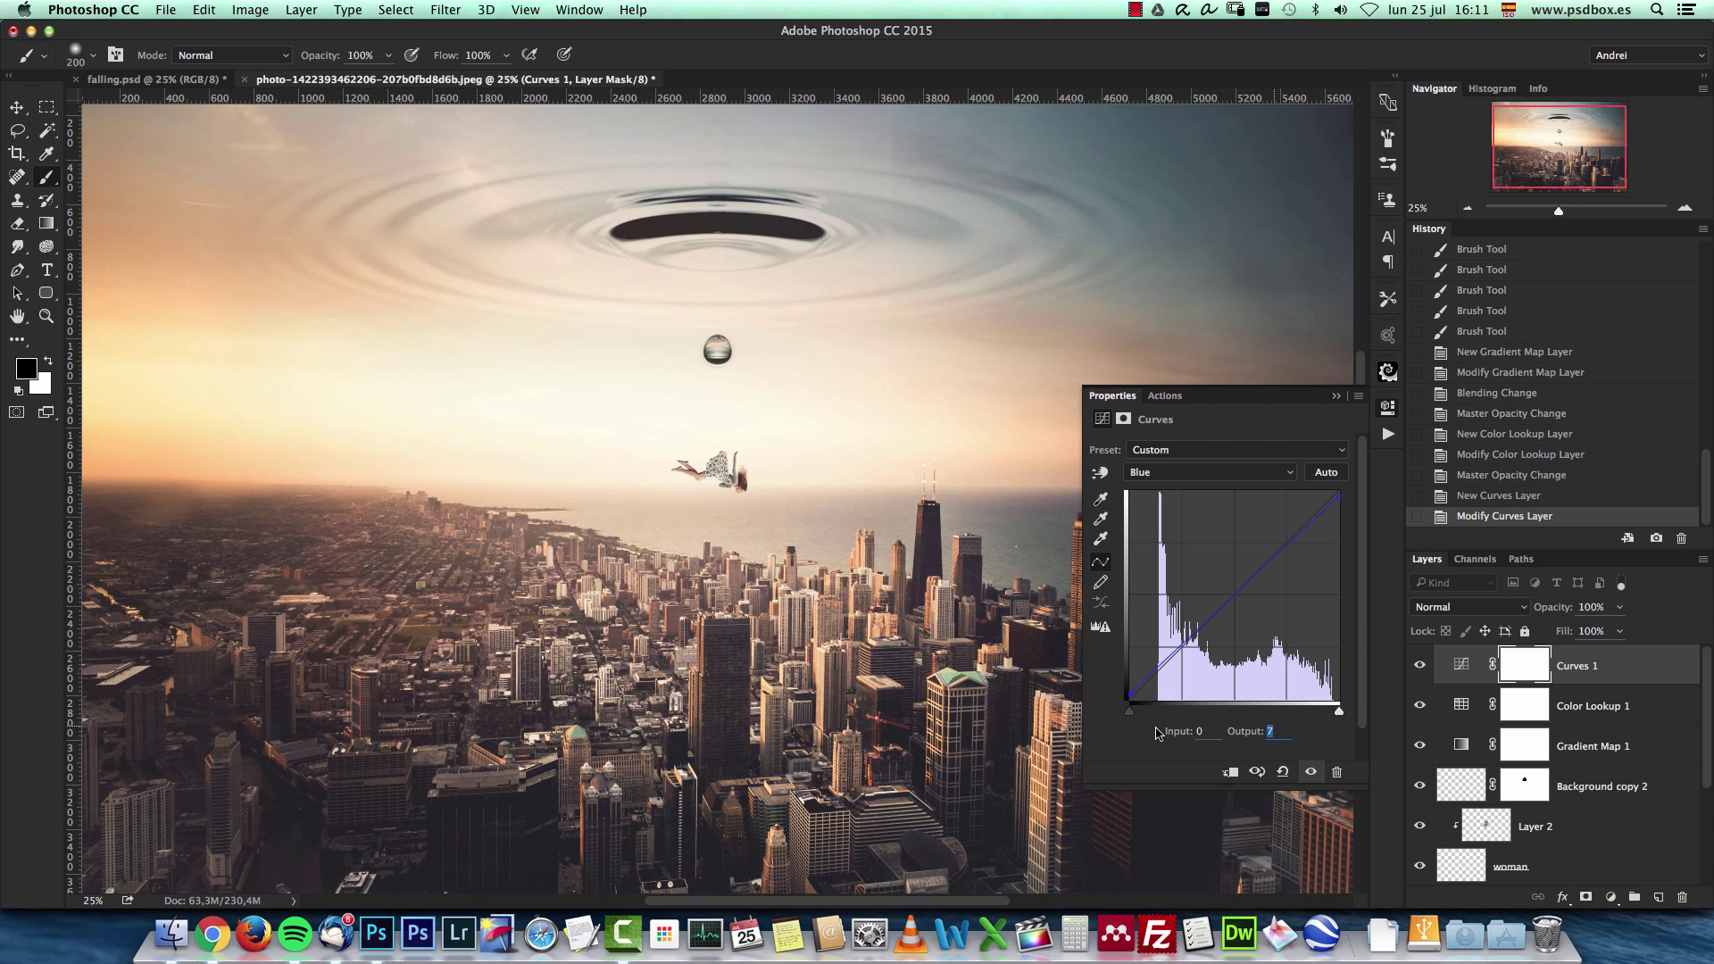
left_click_drag(1338, 496, 1339, 503)
left_click(1269, 730)
type("231")
left_click(1420, 666)
left_click(1420, 666)
In the Curves layer's Red channel, set the black point output to 8 and the white point output to 246.
left_click(1173, 473)
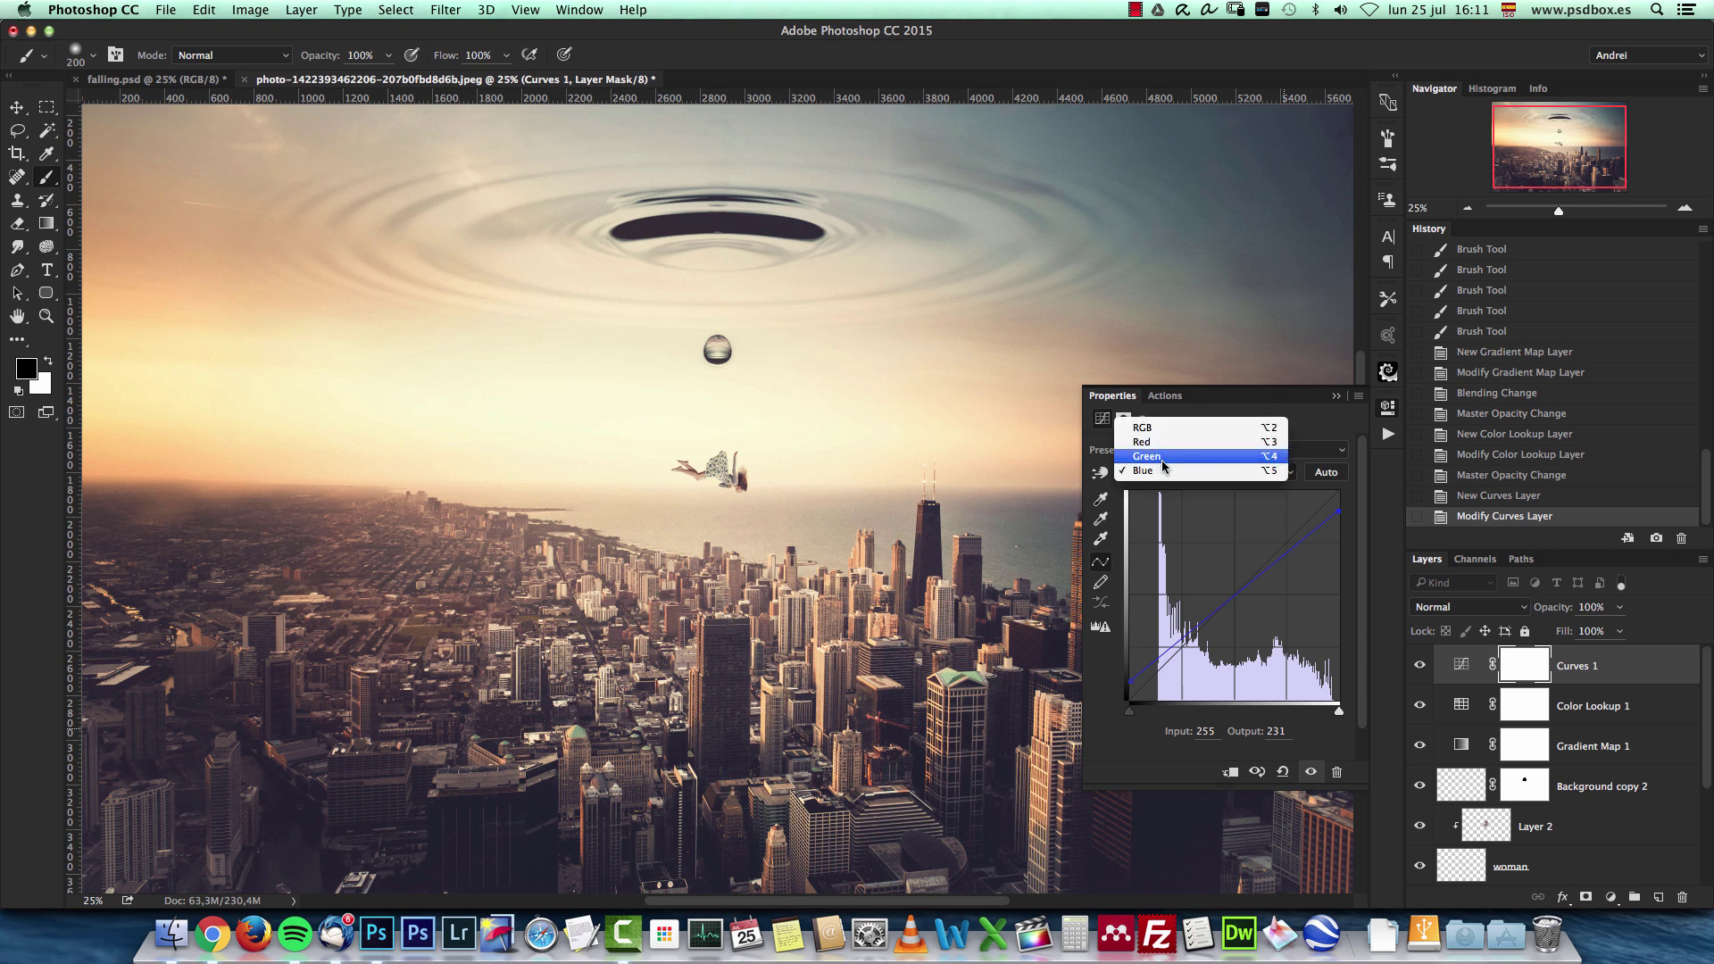
left_click(1152, 441)
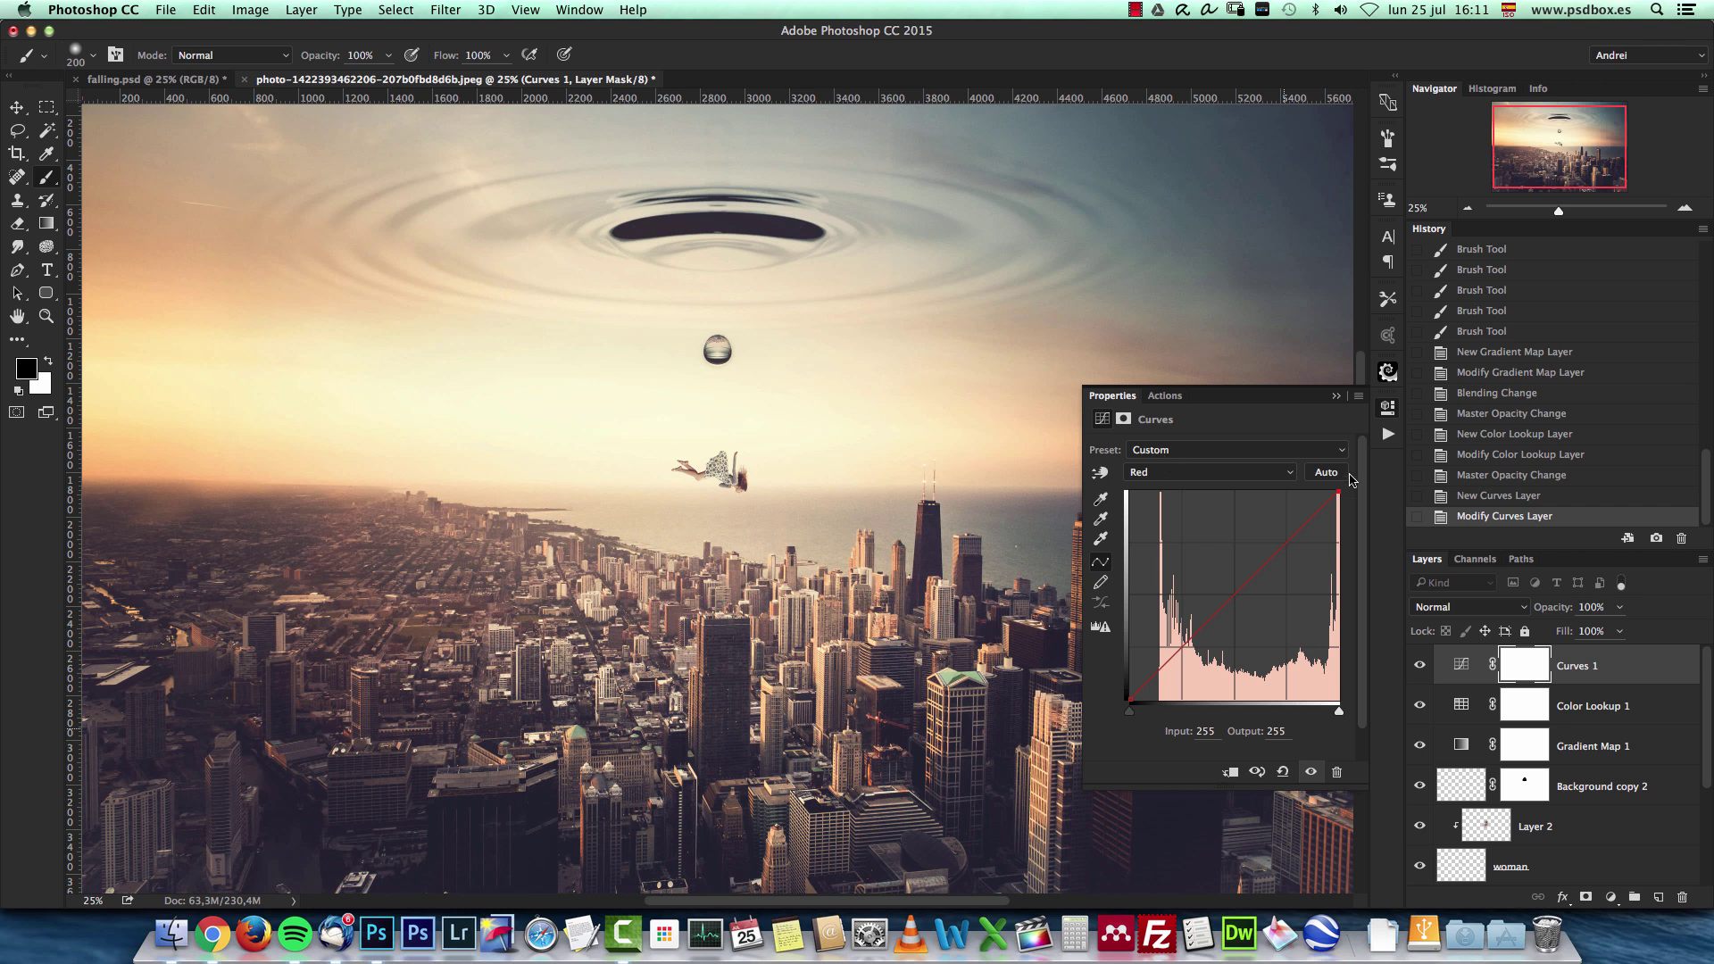
left_click(1129, 697)
left_click(1270, 731)
type("8")
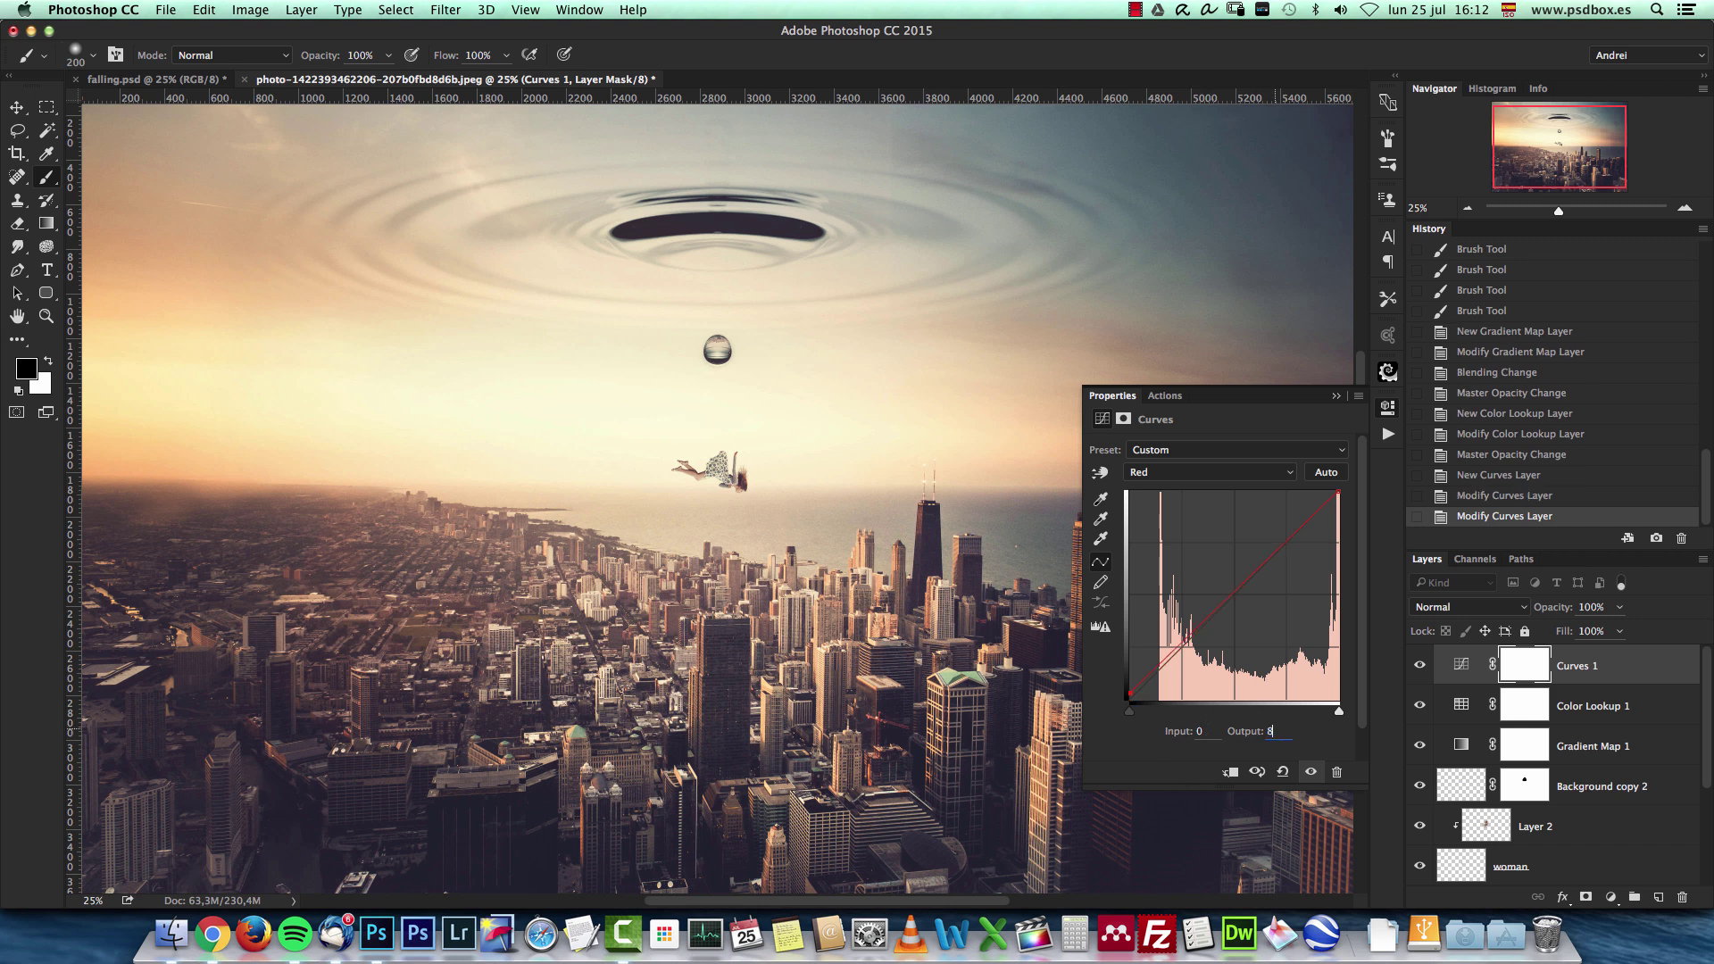
left_click(1338, 494)
left_click(1275, 731)
type("246")
Examine the smart filters on the sky ripple layer and compare the image with the Exposure layer hidden and shown.
scroll(1696, 740, "down", 1)
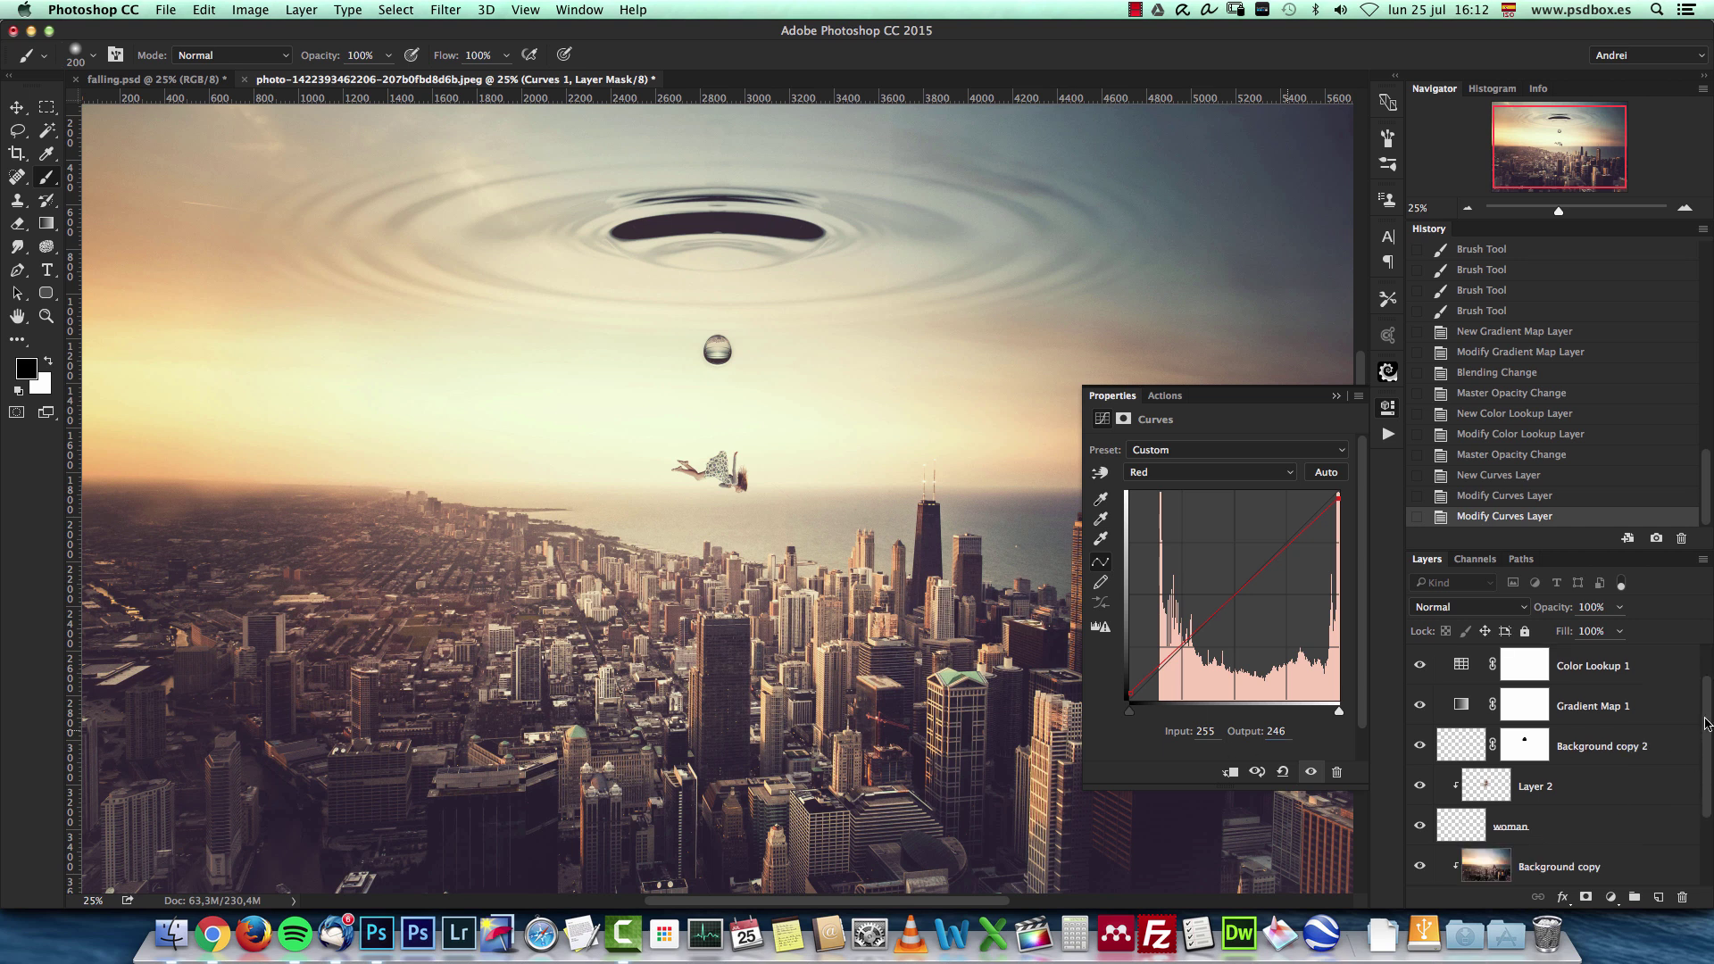
scroll(1696, 732, "down", 3)
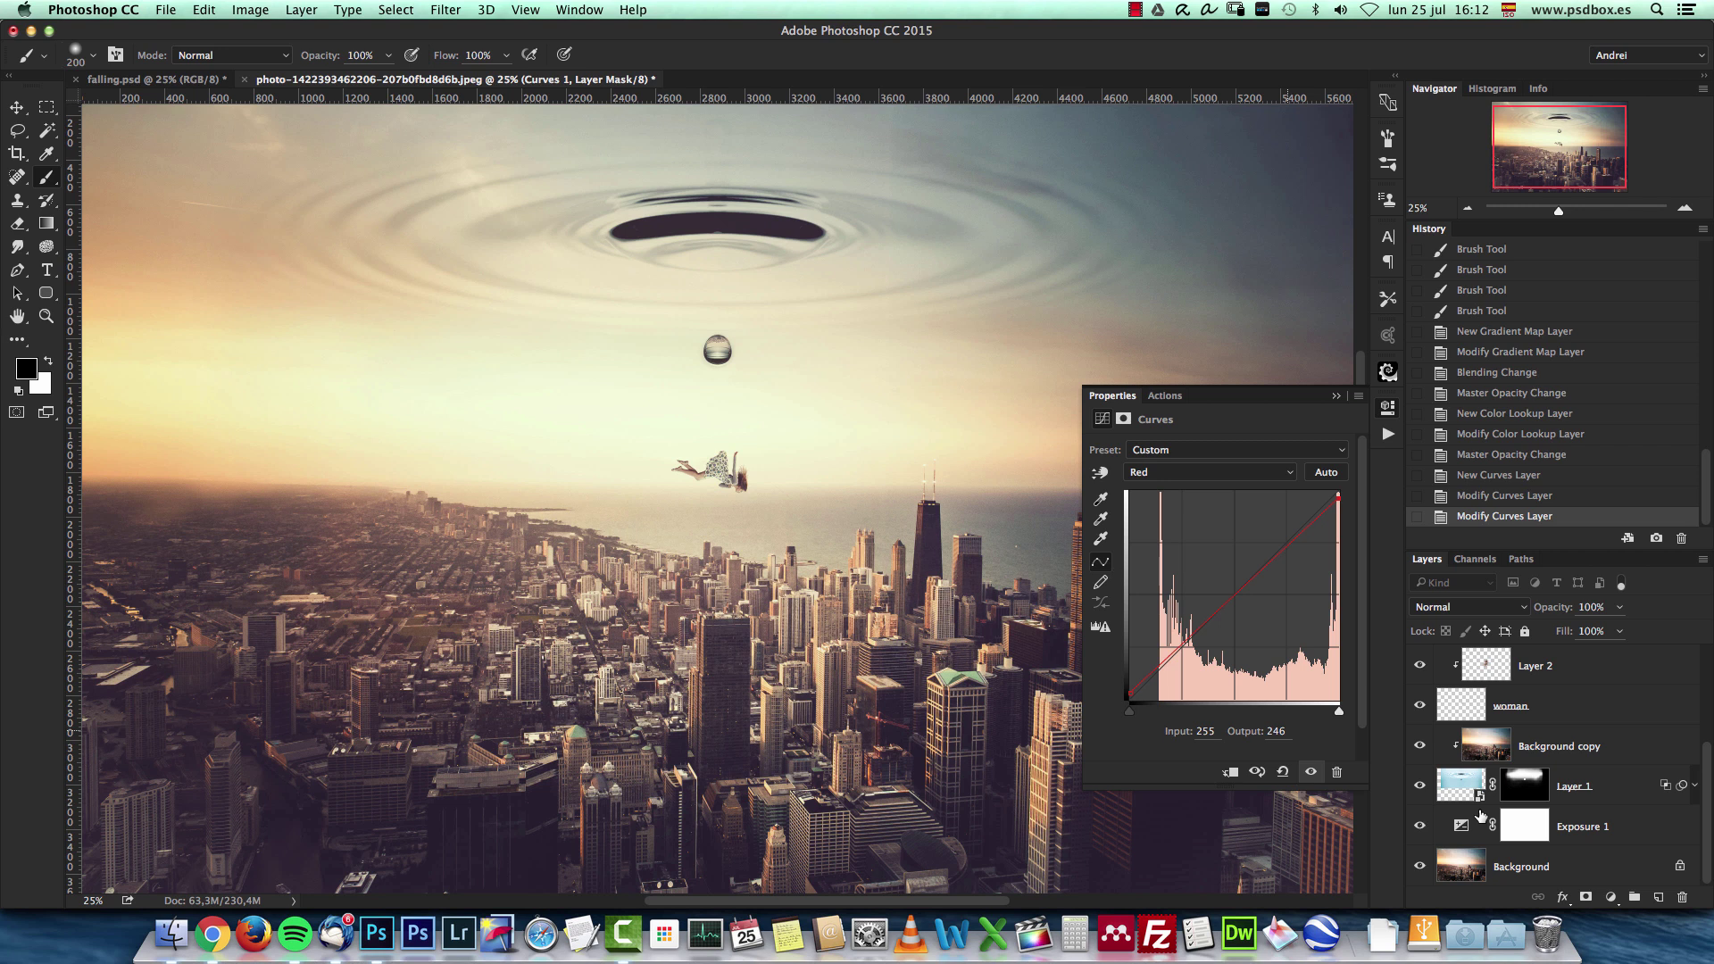
left_click(1694, 785)
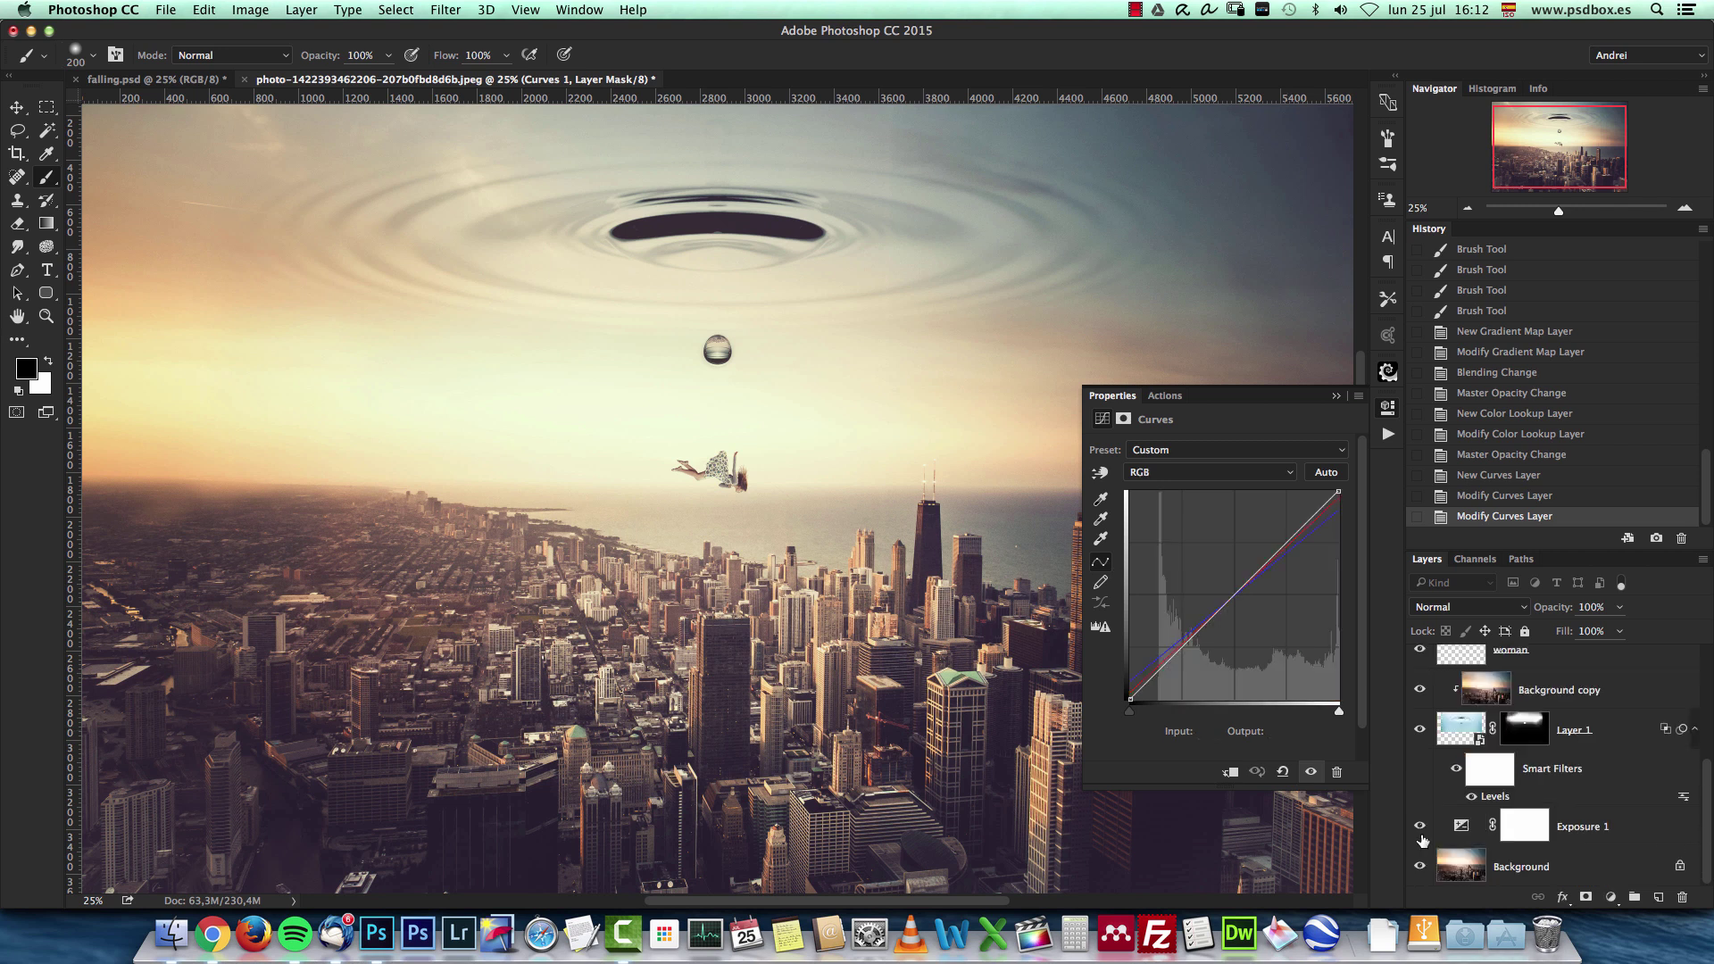
left_click(1419, 826)
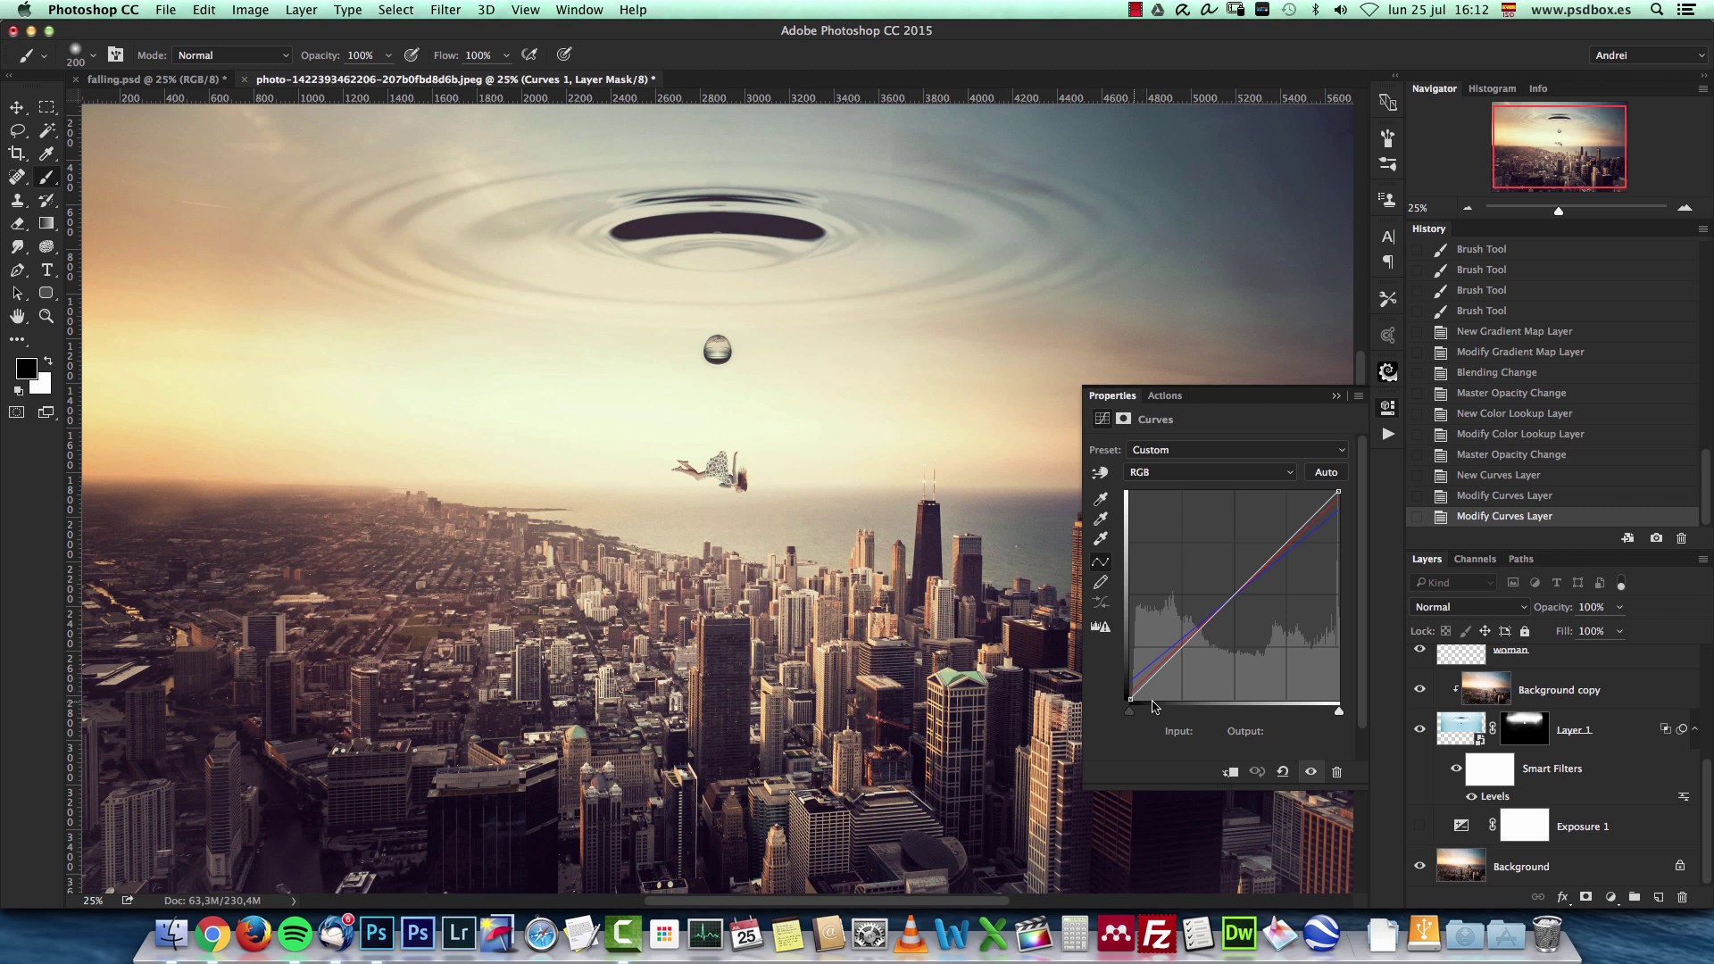
left_click(1425, 801)
left_click(1424, 804)
left_click(1419, 823)
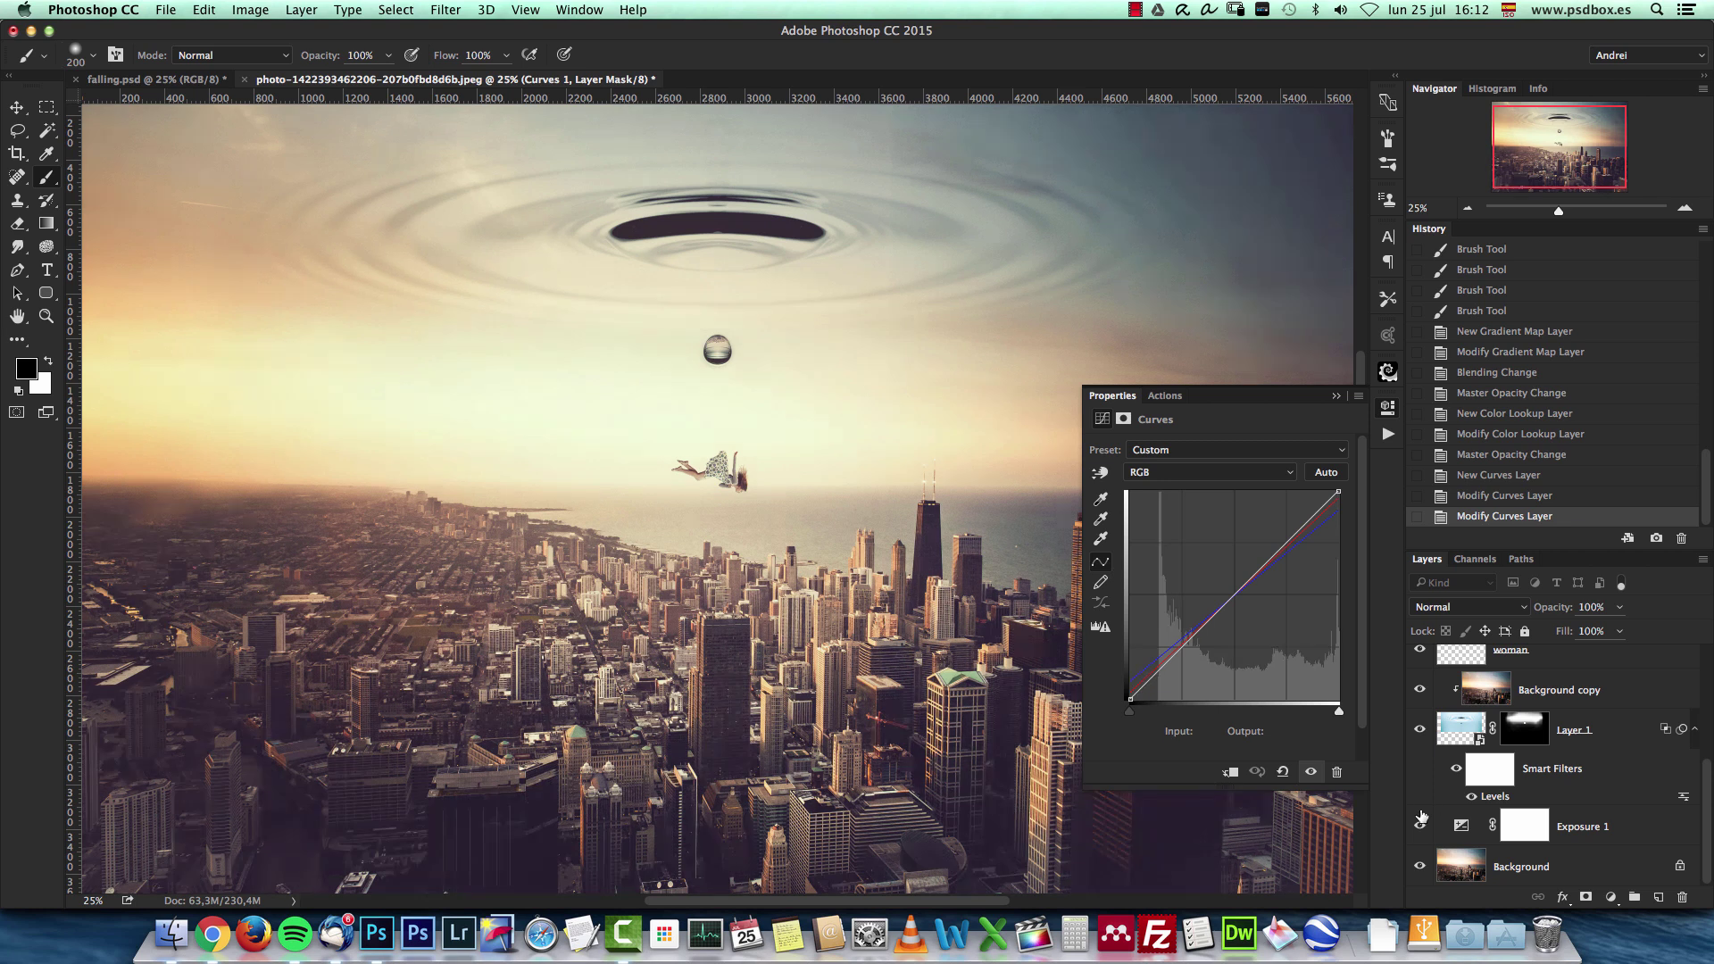
left_click(1681, 770)
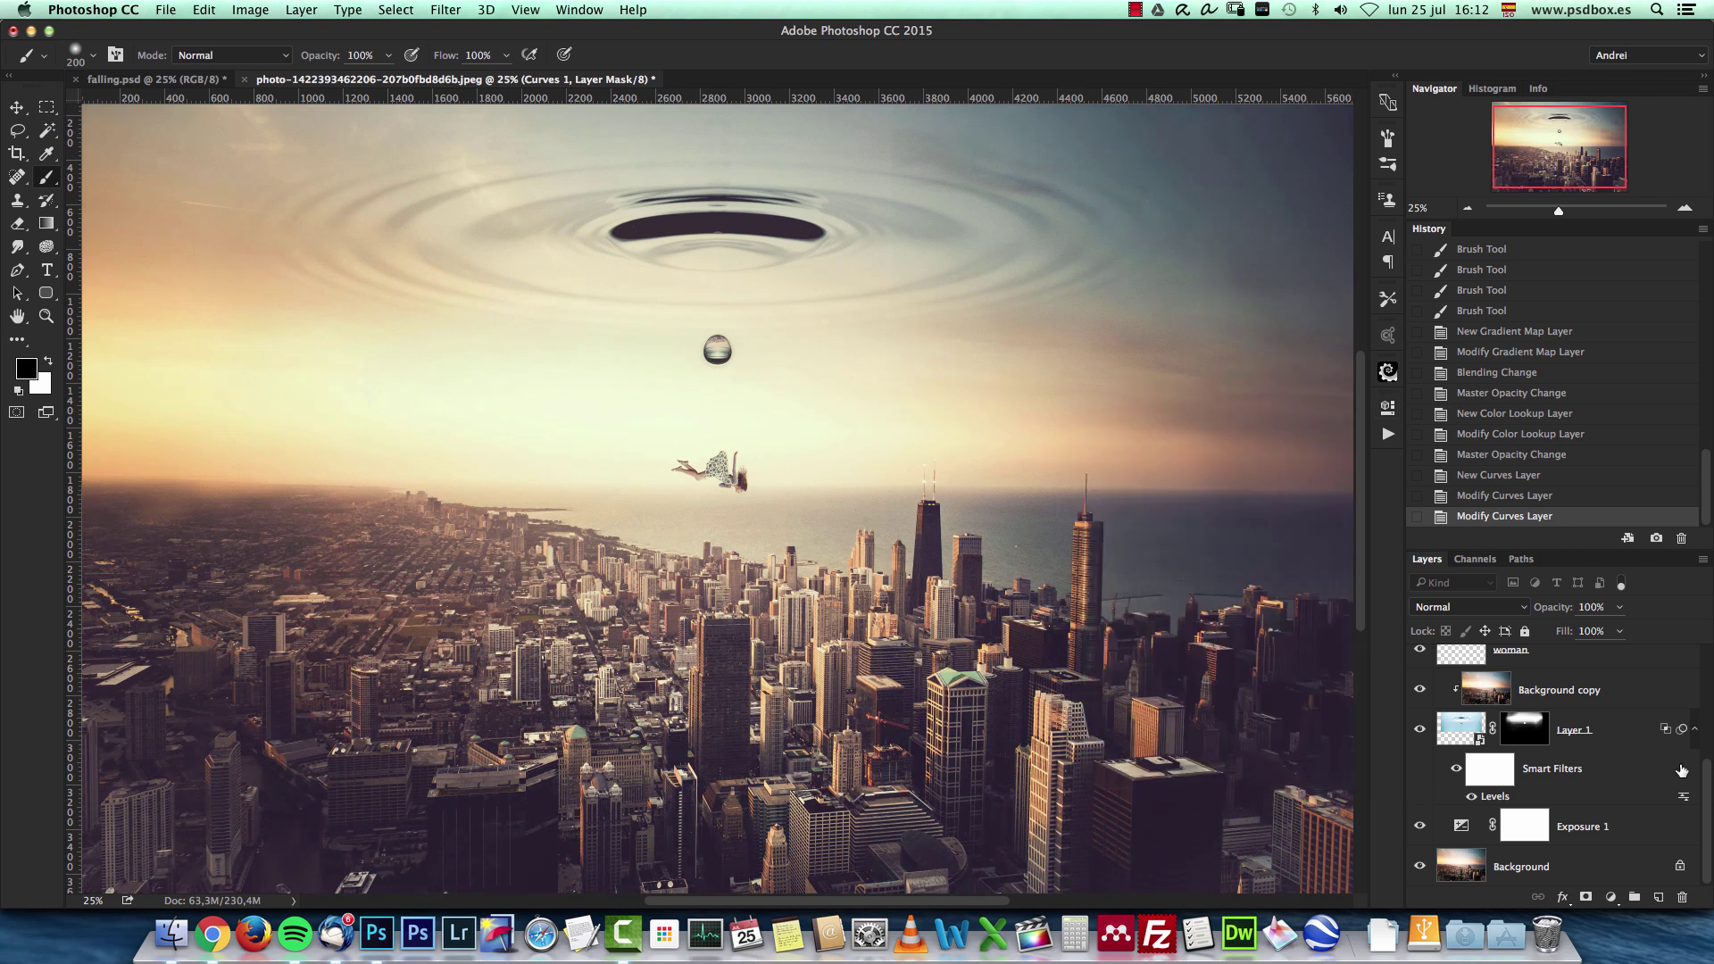
scroll(1691, 785, "up", 5)
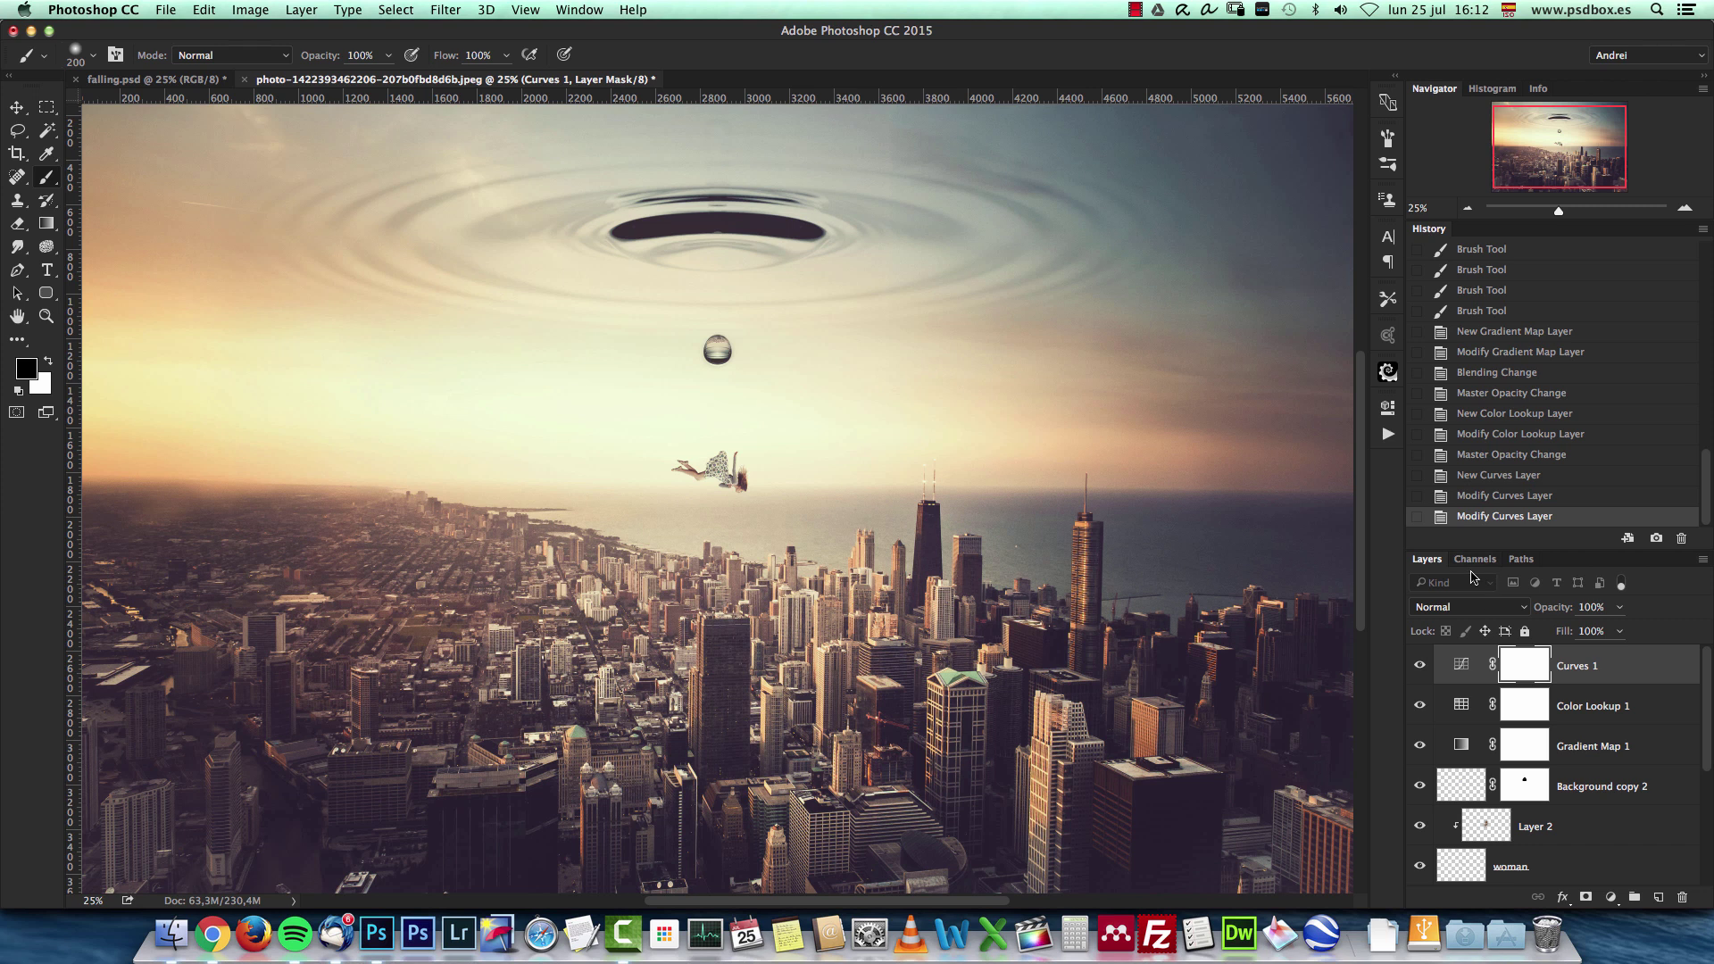
left_click(1465, 210)
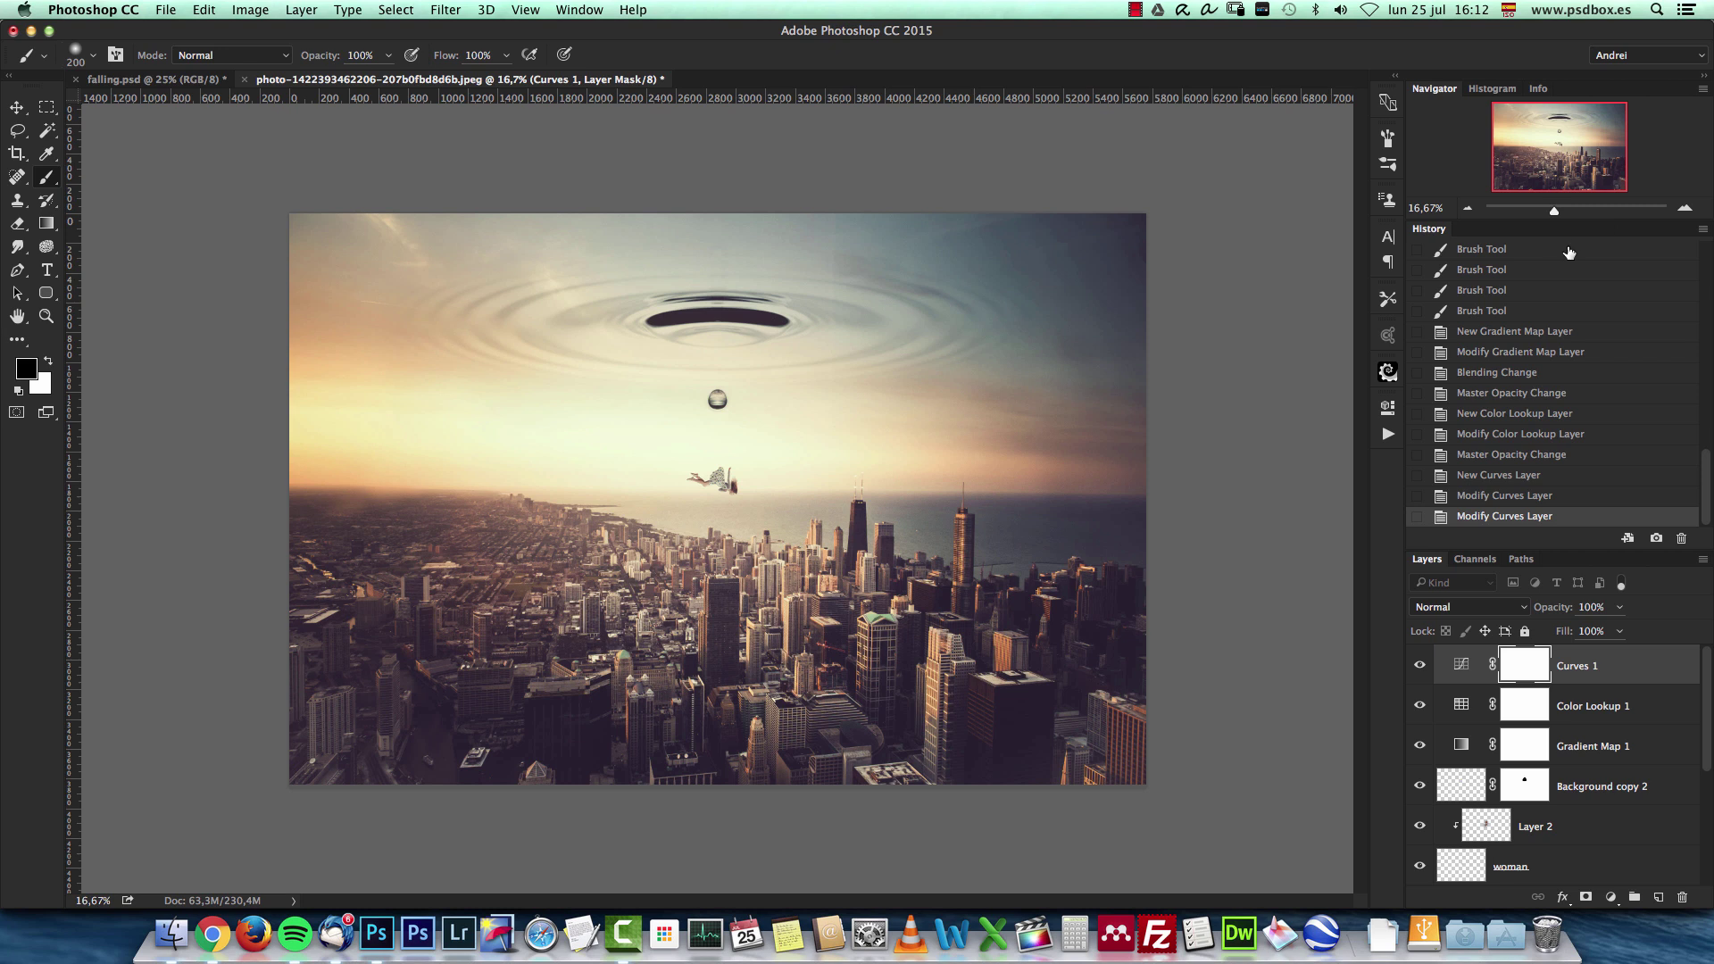
left_click(1682, 211)
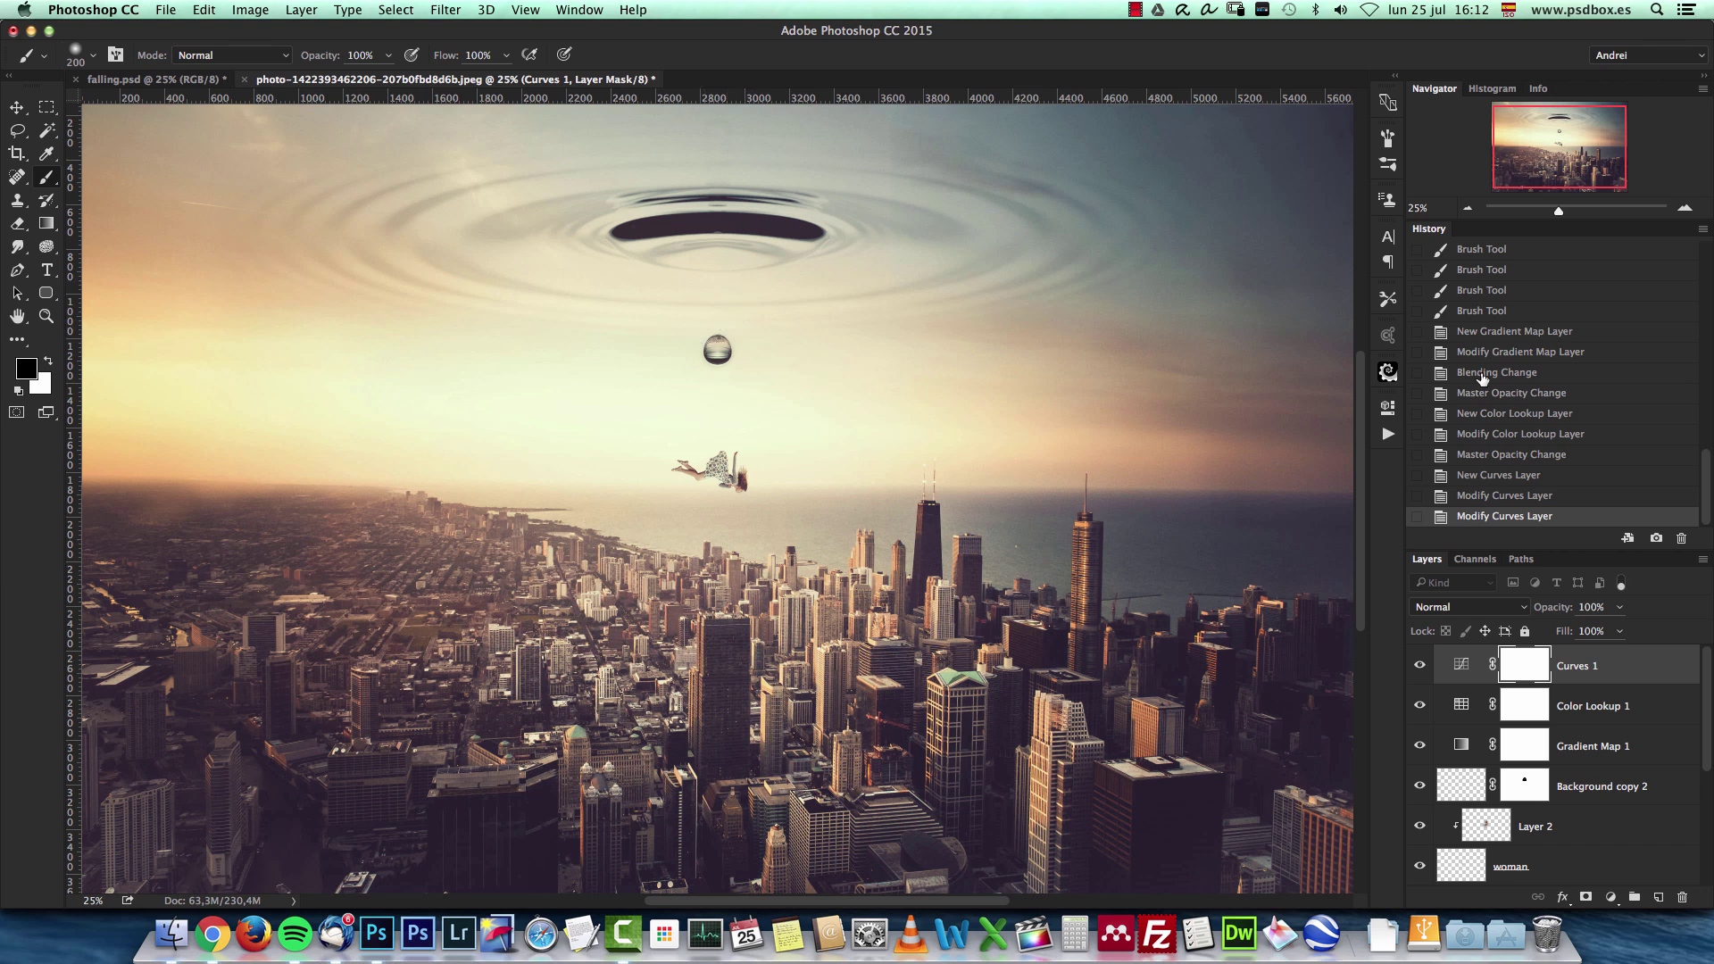
left_click(1468, 208)
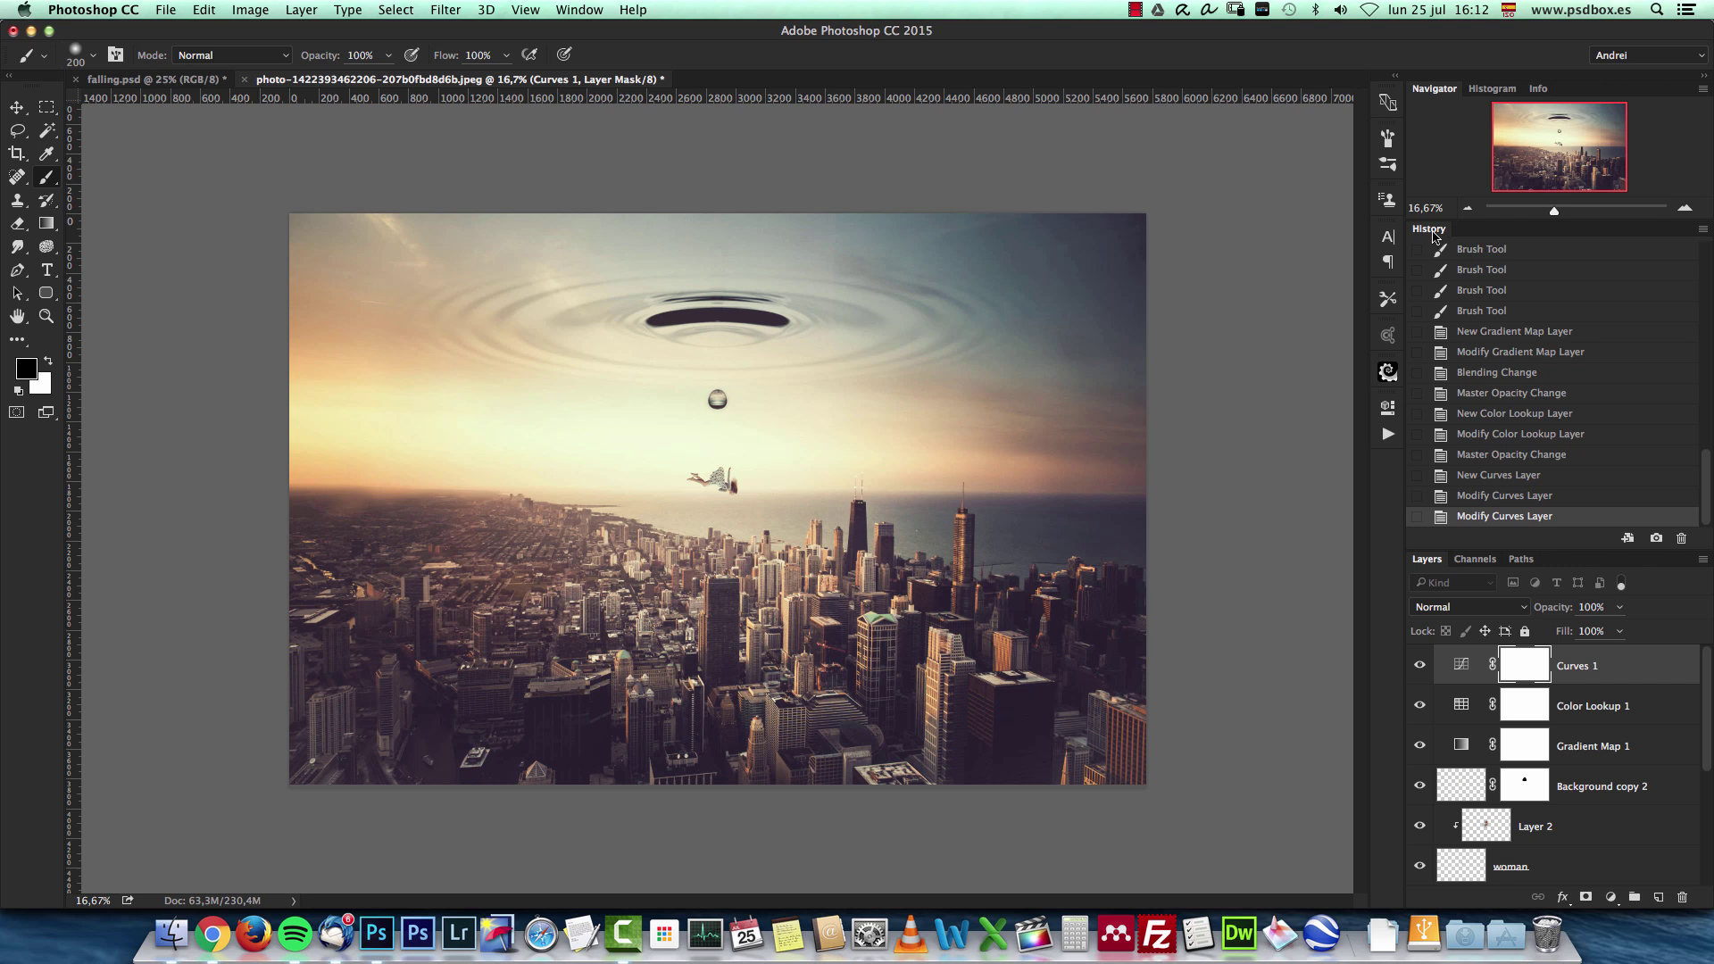